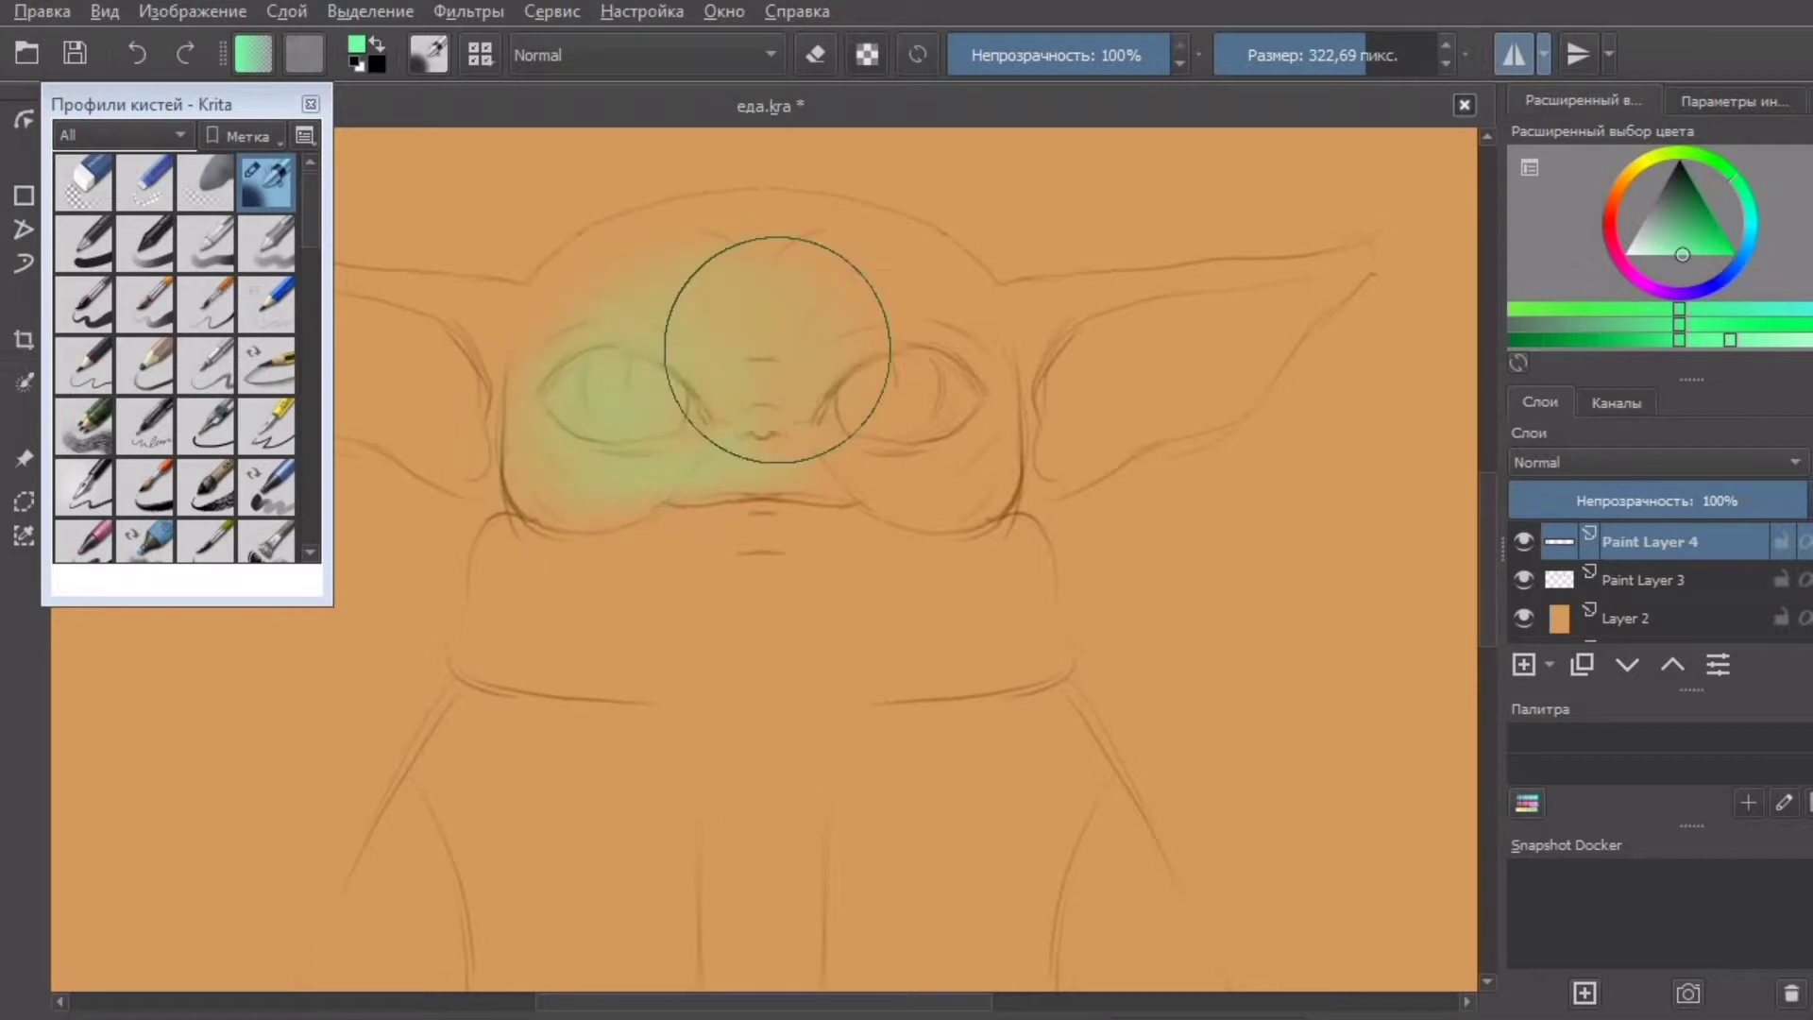
- Airbrush light green over the character's forehead and both ears with a 322.69 px brush
drag(661, 1002, 560, 1002)
mouse_move(735, 279)
mouse_down()
mouse_move(806, 373)
mouse_move(518, 316)
mouse_move(813, 437)
mouse_move(786, 351)
mouse_move(1023, 259)
mouse_move(1077, 377)
mouse_up()
drag(805, 1001, 887, 1002)
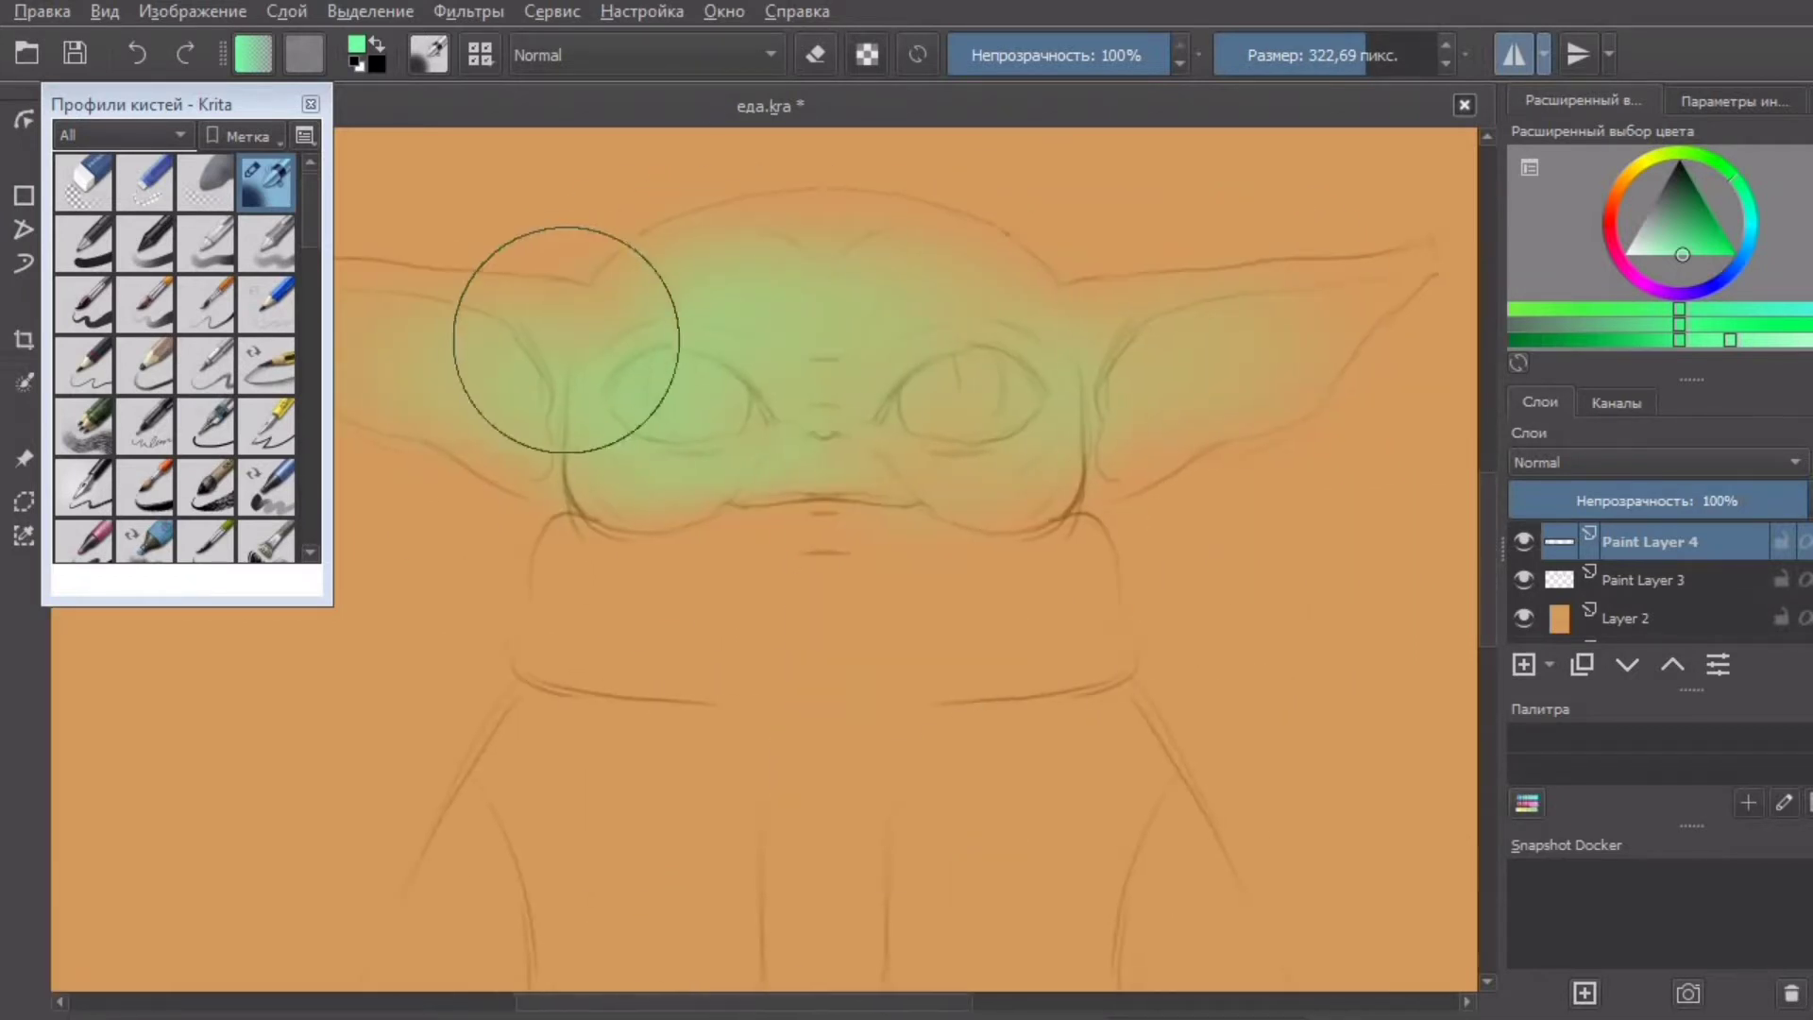
- Reduce the airbrush to 111.13 px and paint light green along the edges and tips of the ears
drag(1303, 60, 1289, 60)
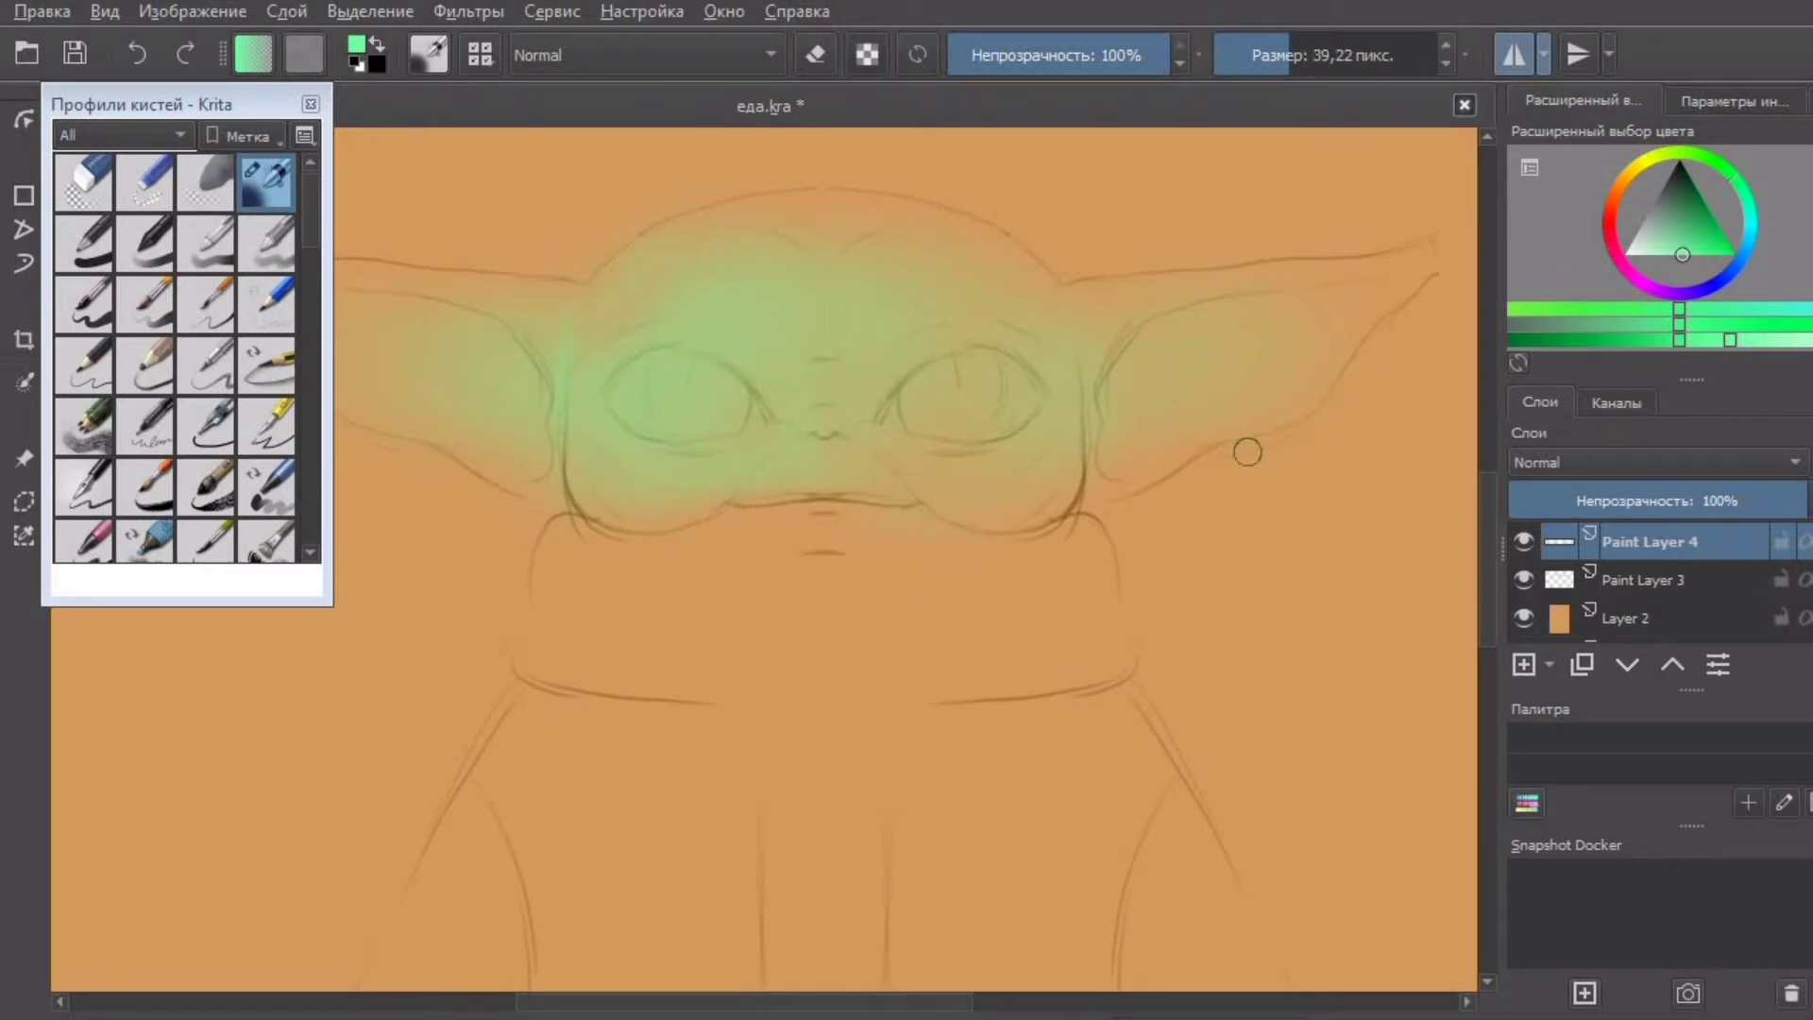
key(bracketright)
key(bracketright)
key(bracketright)
mouse_move(1112, 445)
mouse_down()
mouse_move(1153, 445)
mouse_move(1370, 271)
mouse_move(1262, 388)
mouse_move(1210, 385)
mouse_move(1116, 428)
mouse_up()
drag(539, 457, 444, 446)
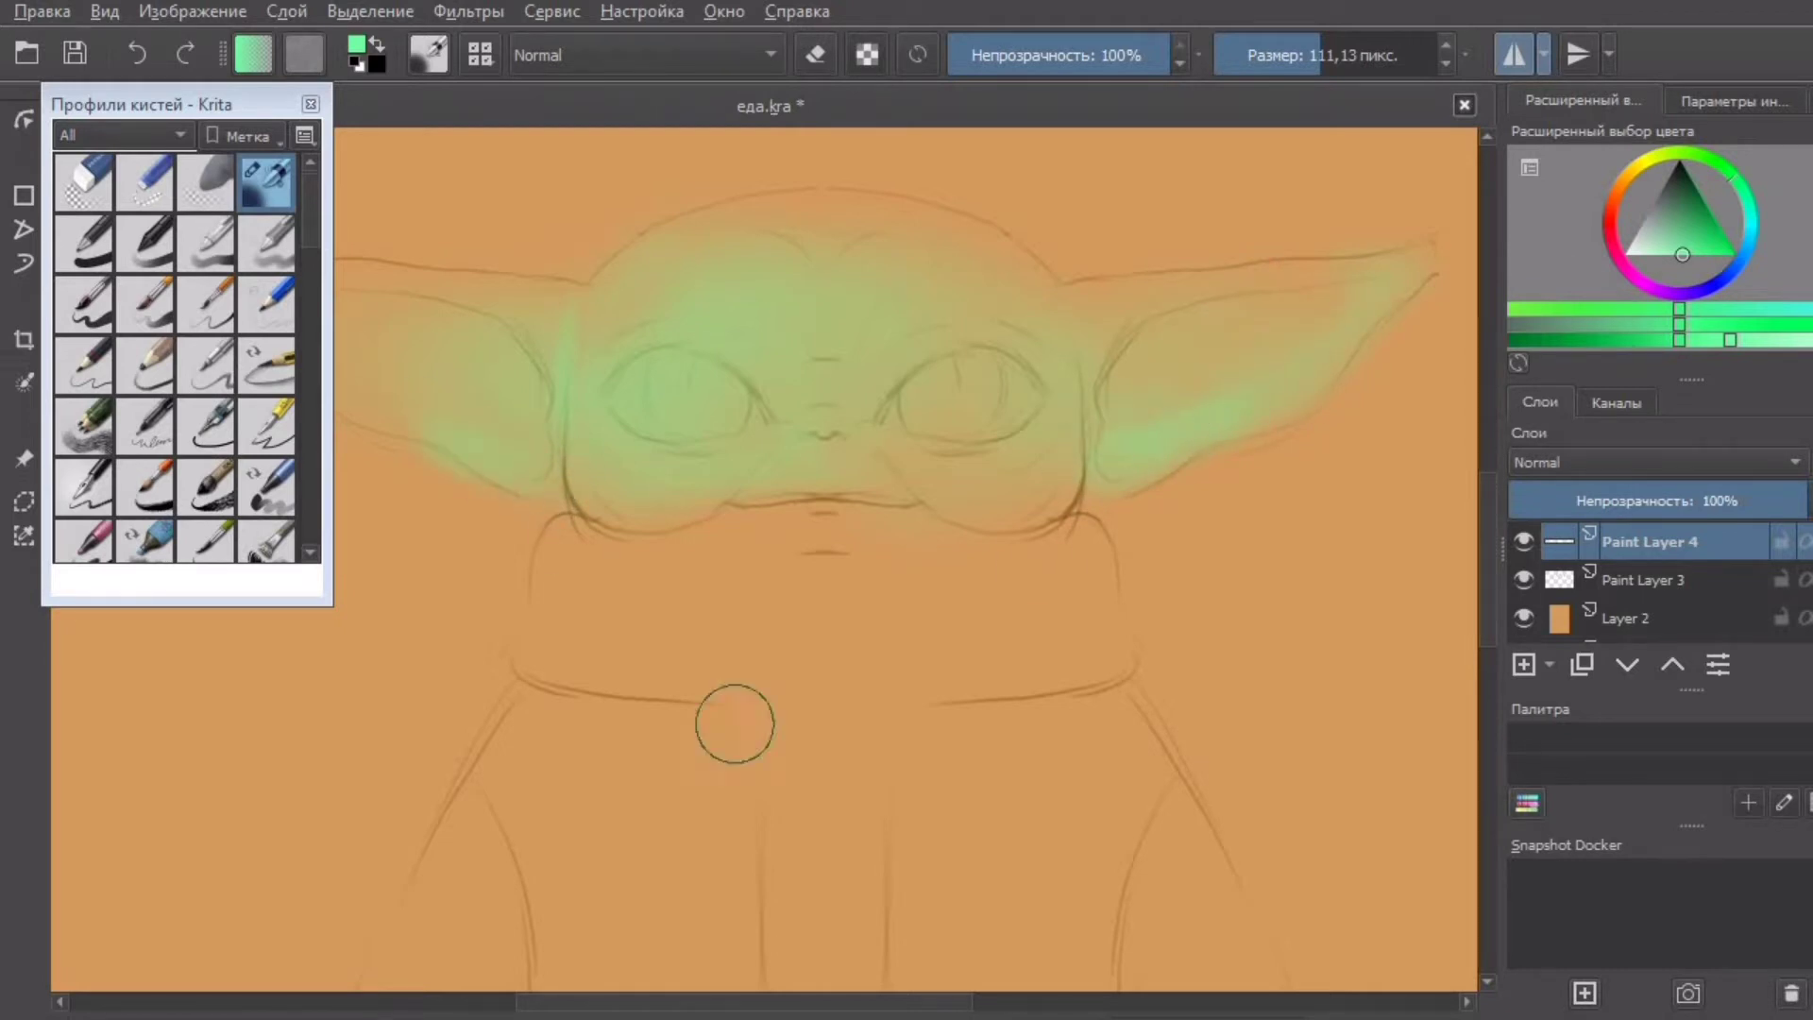
mouse_move(739, 1001)
mouse_down()
mouse_move(663, 1000)
mouse_move(737, 1003)
mouse_up()
- Set the brush opacity to 72% and airbrush a more saturated green onto the character's cheek
click(1108, 58)
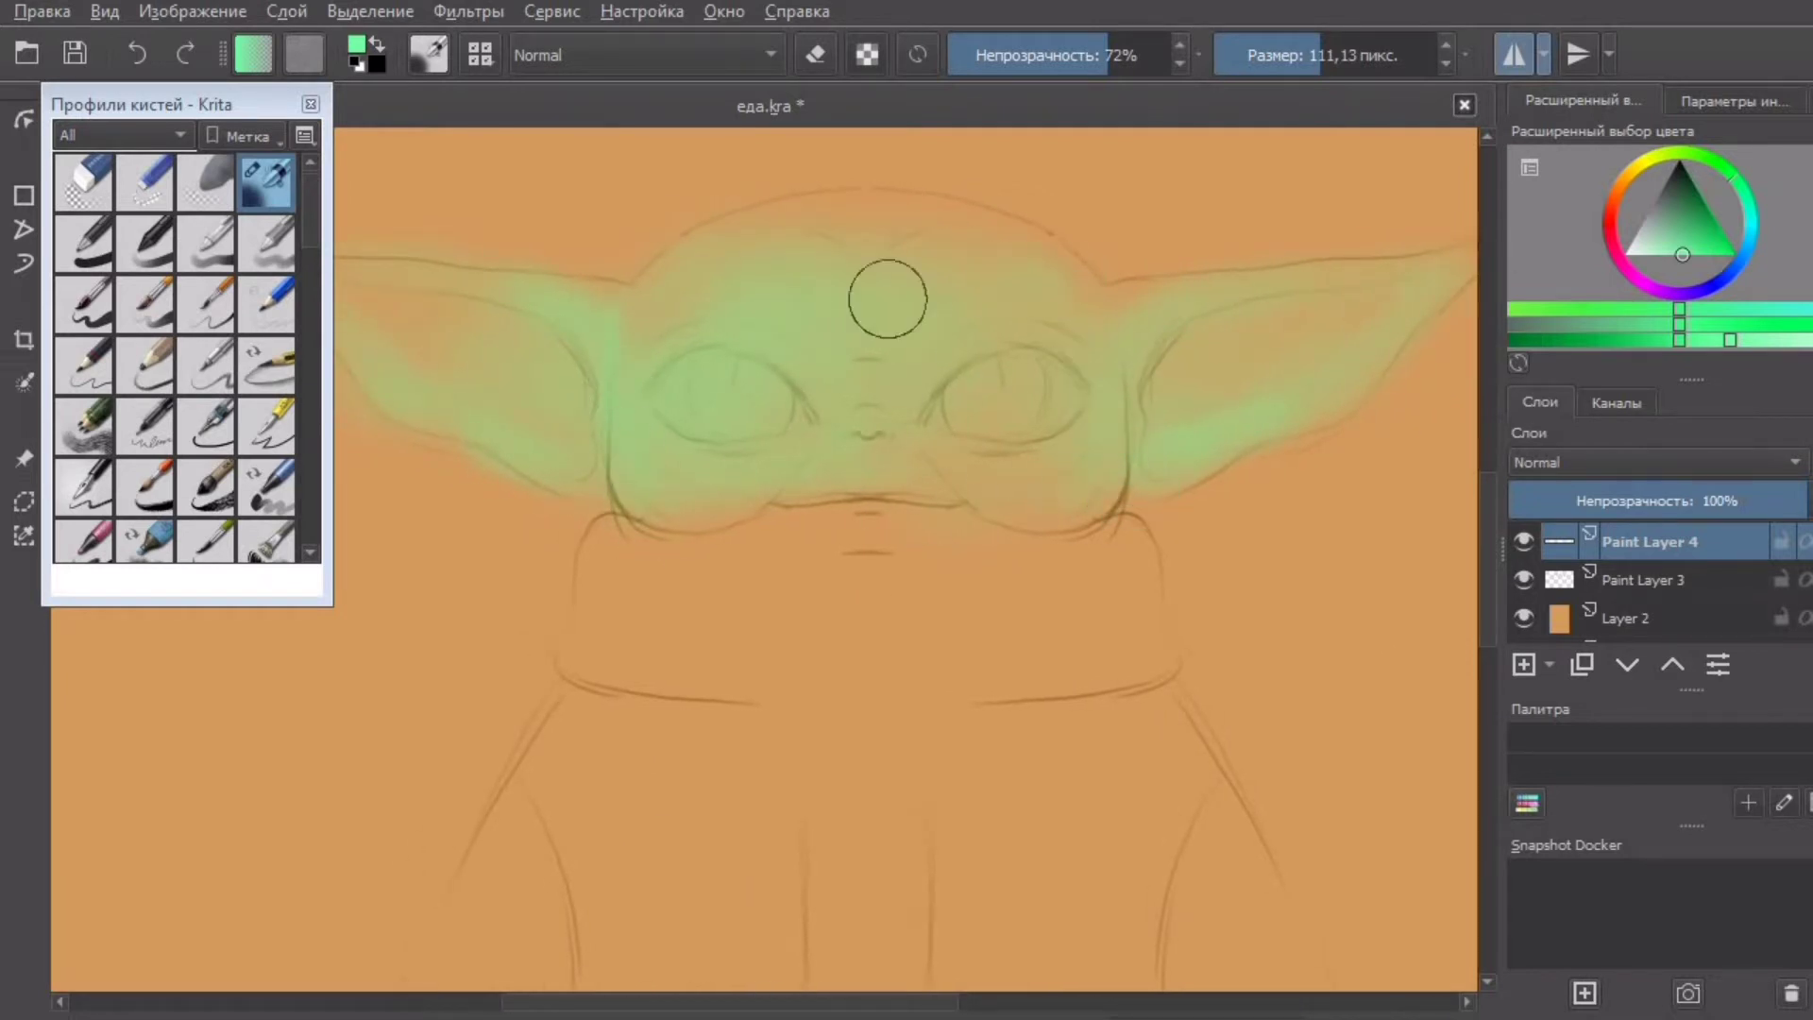
click(1737, 323)
click(1630, 311)
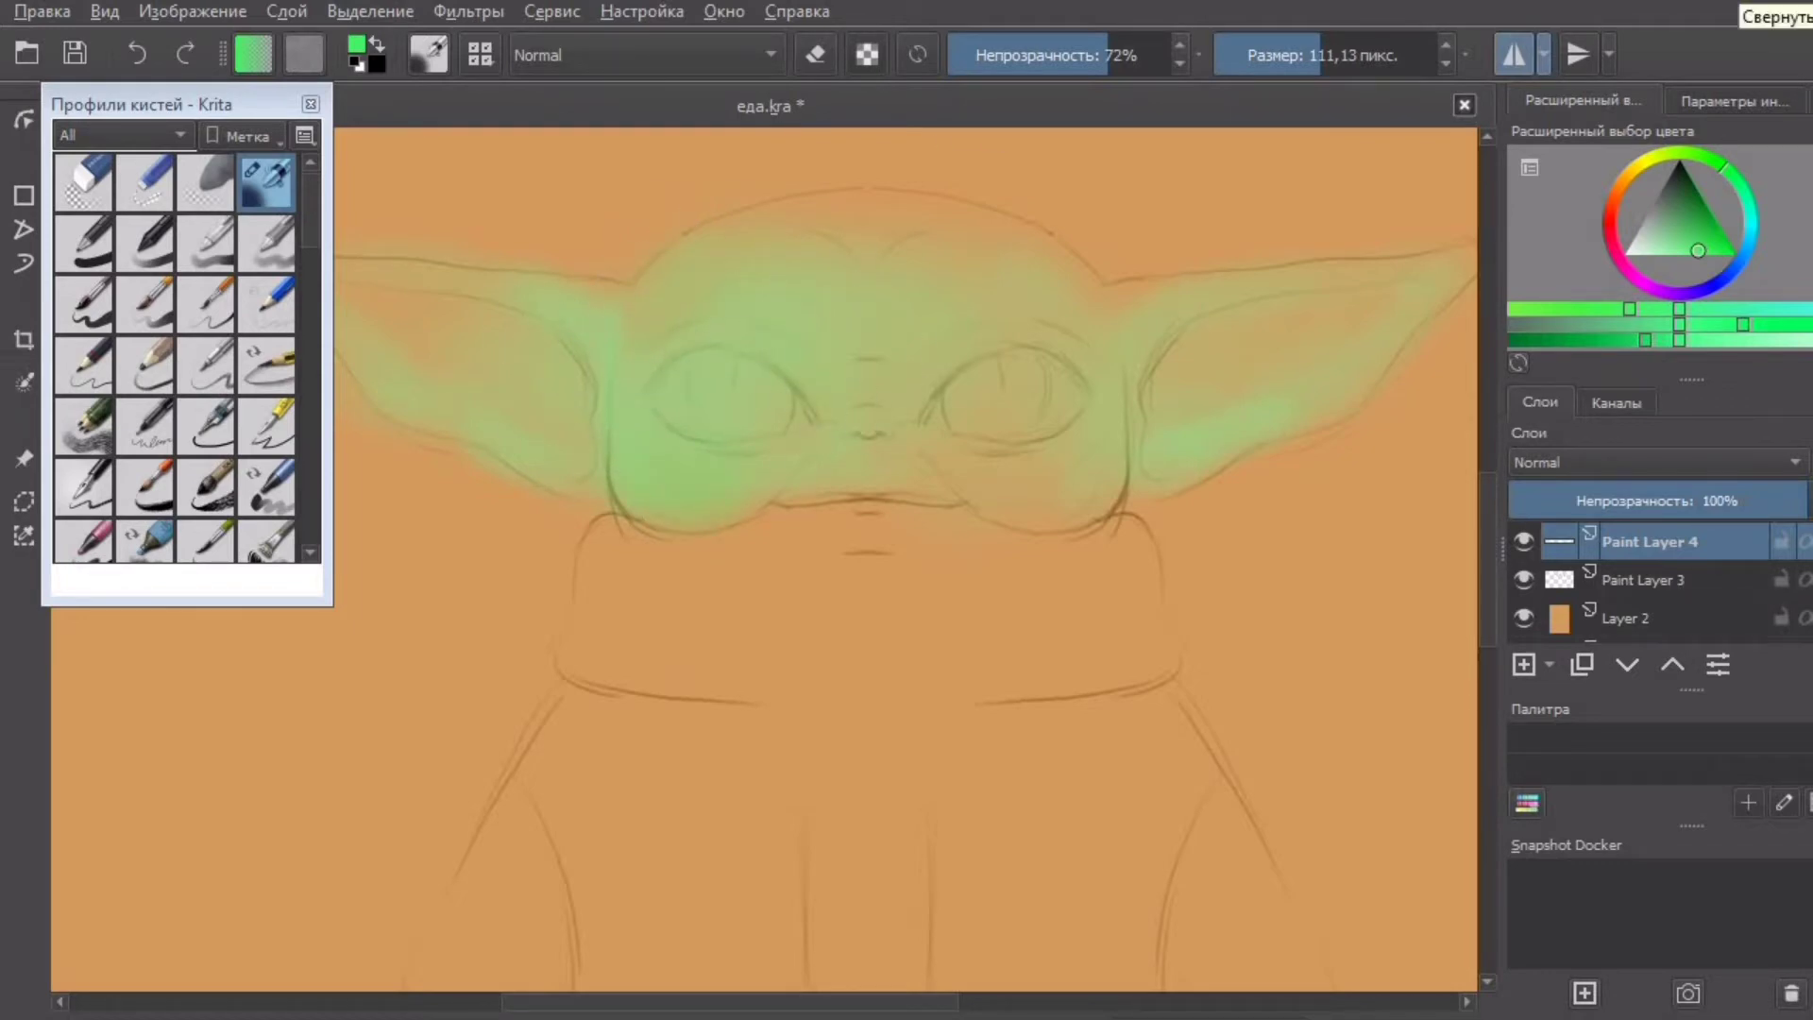
- Reposition and fit the program window so its full interface, including the title bar and status bar, is on screen
click(1740, 2)
drag(953, 144, 961, 77)
drag(1574, 418, 1807, 417)
drag(1174, 99, 908, 13)
drag(1547, 522, 1809, 525)
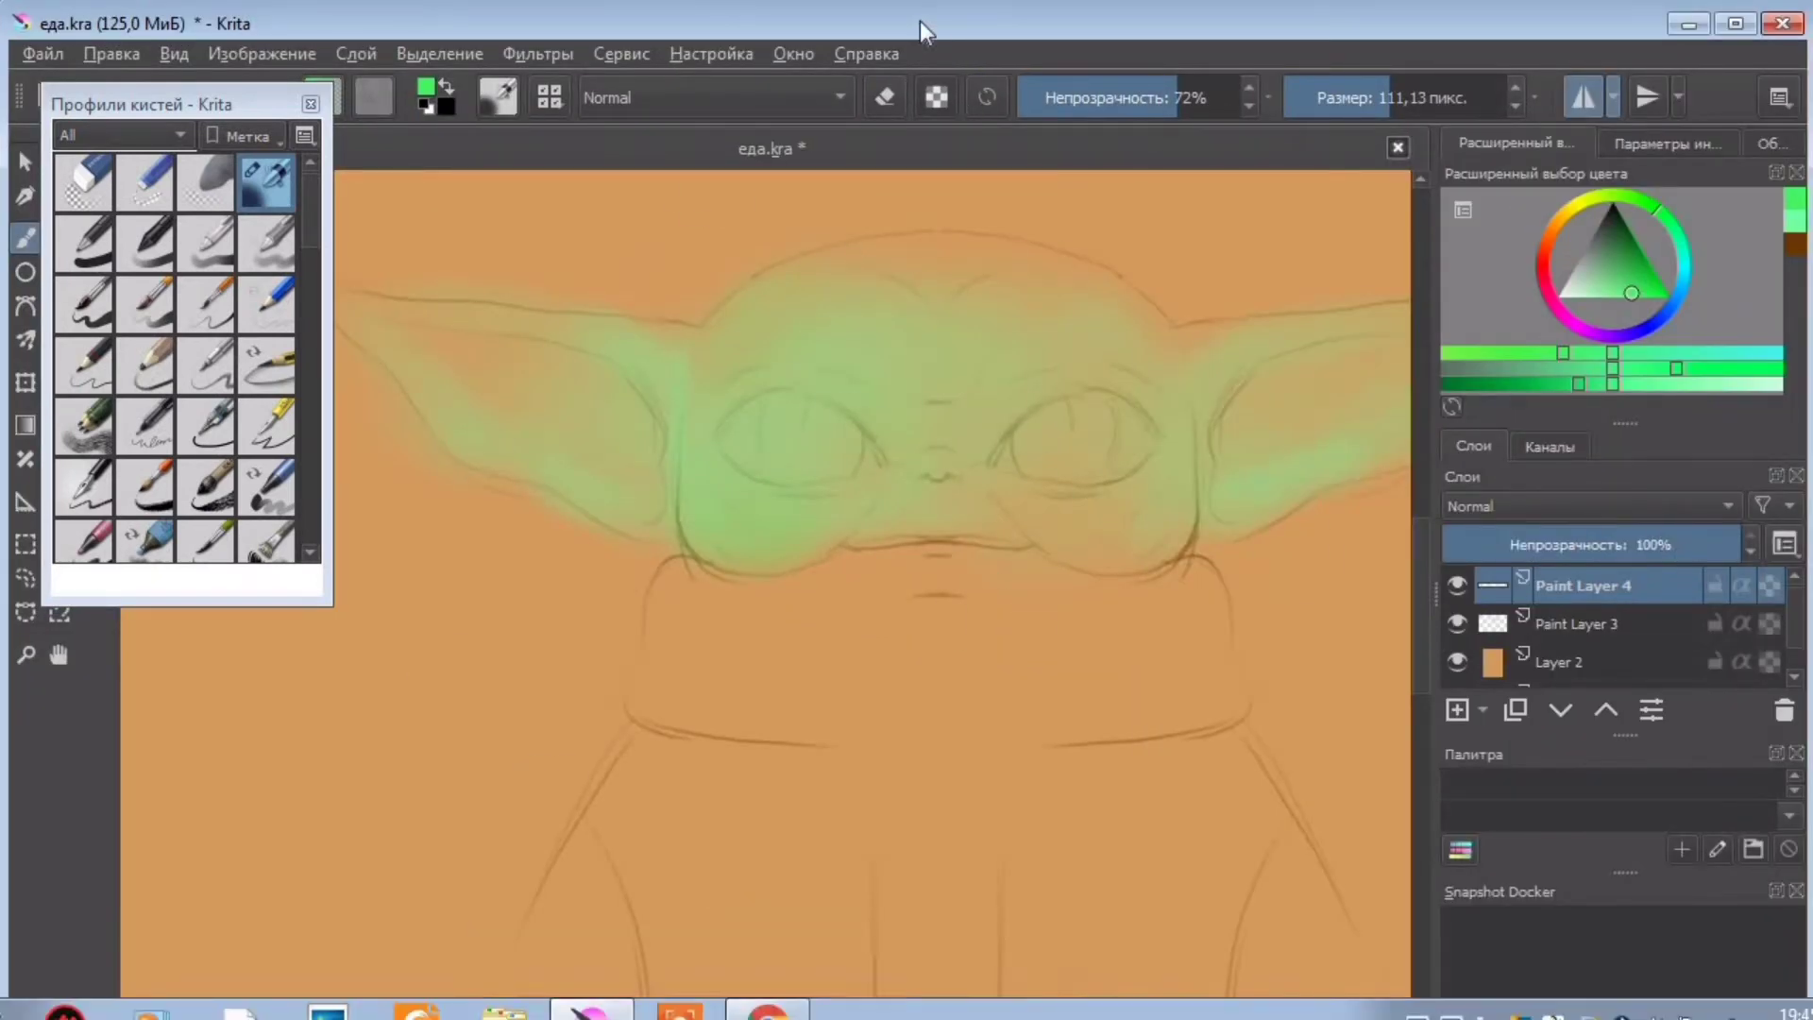
mouse_move(920, 22)
mouse_down()
mouse_move(930, 42)
mouse_move(942, 31)
mouse_up()
drag(938, 51, 938, 23)
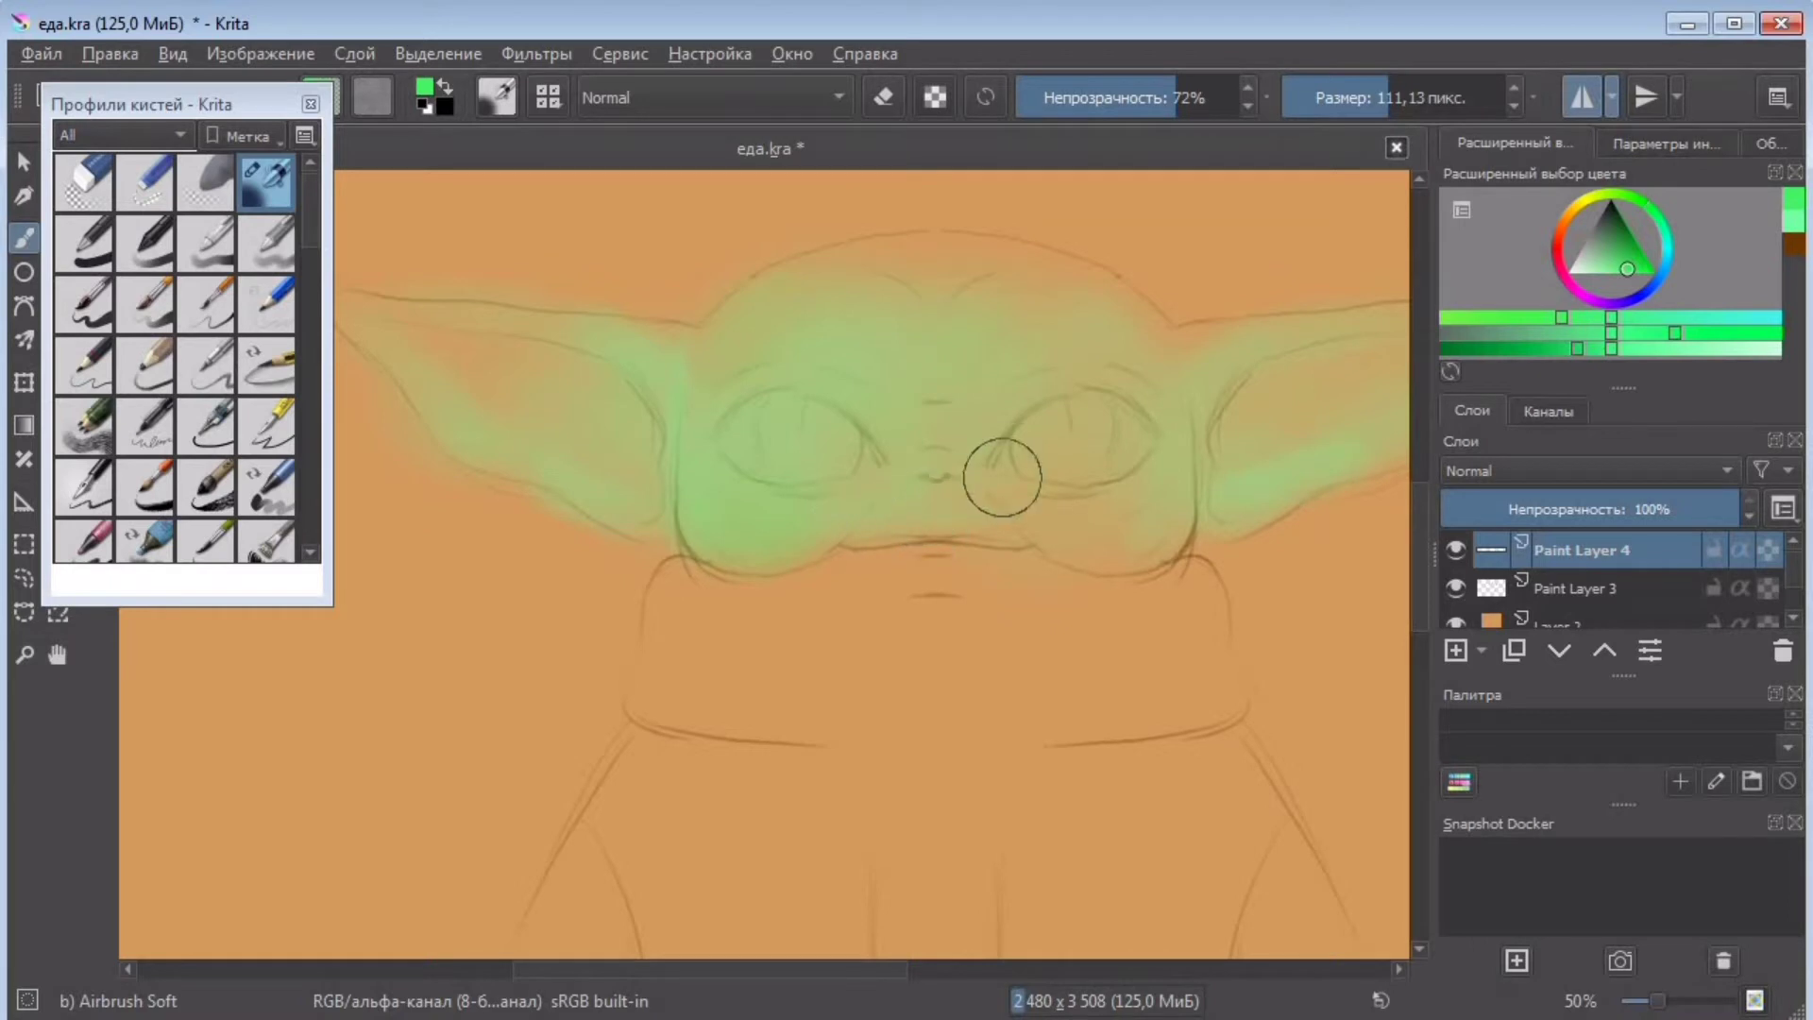
- Airbrush the saturated green over the cheeks, chin, forehead and lower parts of the ears
mouse_move(1002, 477)
mouse_down()
mouse_move(879, 555)
mouse_move(1077, 560)
mouse_move(1060, 522)
mouse_move(1150, 540)
mouse_move(1017, 509)
mouse_move(899, 521)
mouse_move(1154, 493)
mouse_move(902, 477)
mouse_move(688, 428)
mouse_move(1101, 317)
mouse_move(472, 387)
mouse_move(579, 453)
mouse_move(400, 355)
mouse_up()
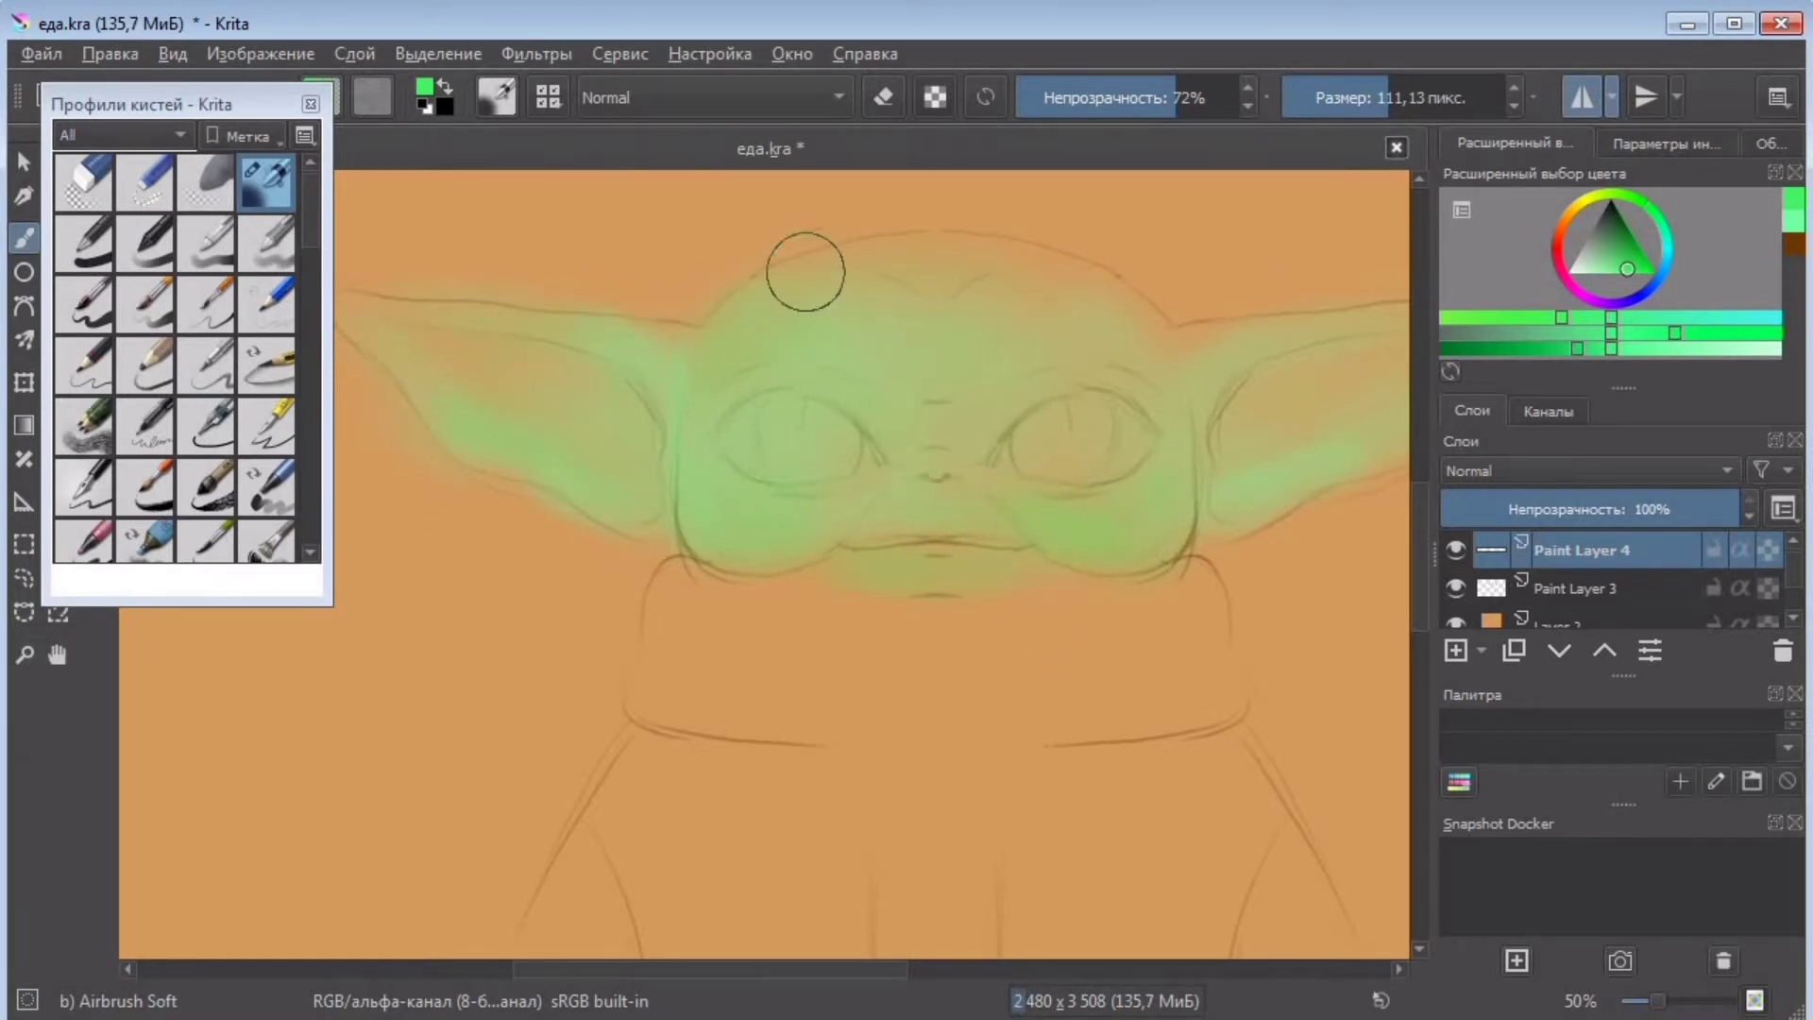
drag(805, 272, 899, 280)
drag(802, 969, 904, 970)
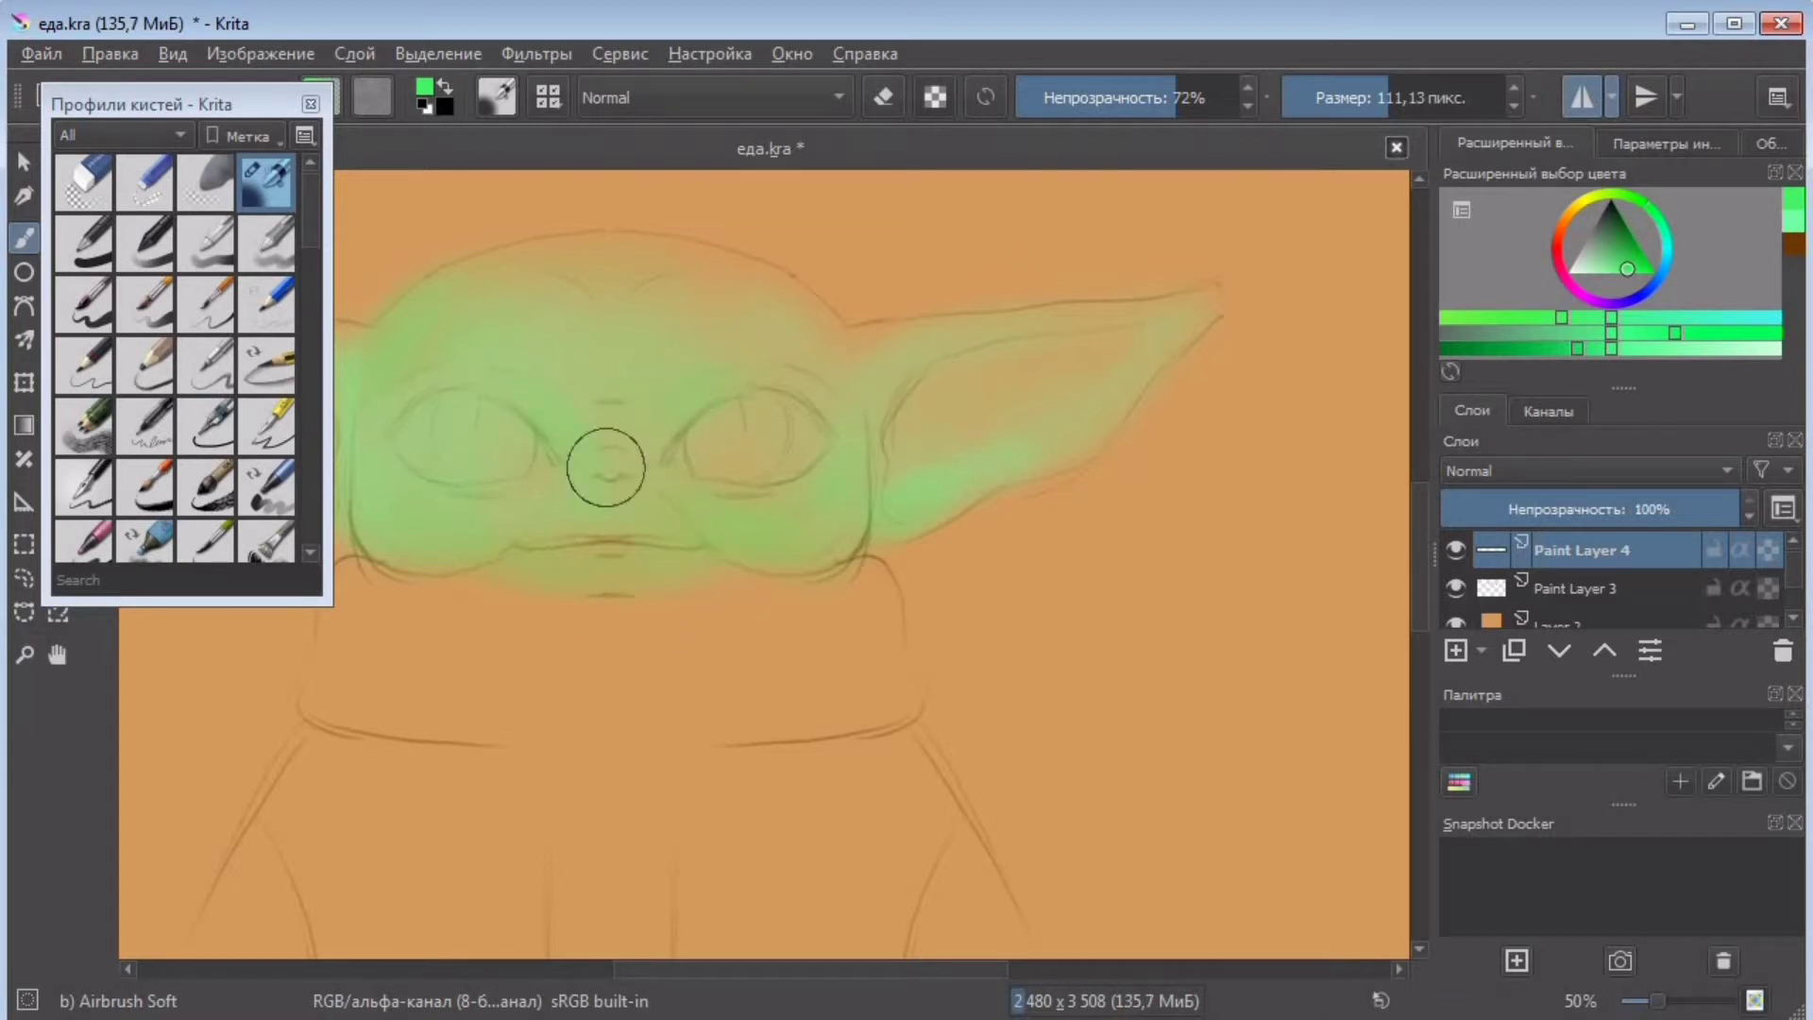
- Enlarge the airbrush to 233.05 px and cover the head and face with a soft layer of green
key(bracketright)
key(bracketright)
key(bracketright)
key(bracketright)
mouse_move(551, 323)
mouse_down()
mouse_move(426, 345)
mouse_move(583, 528)
mouse_move(766, 546)
mouse_move(469, 355)
mouse_up()
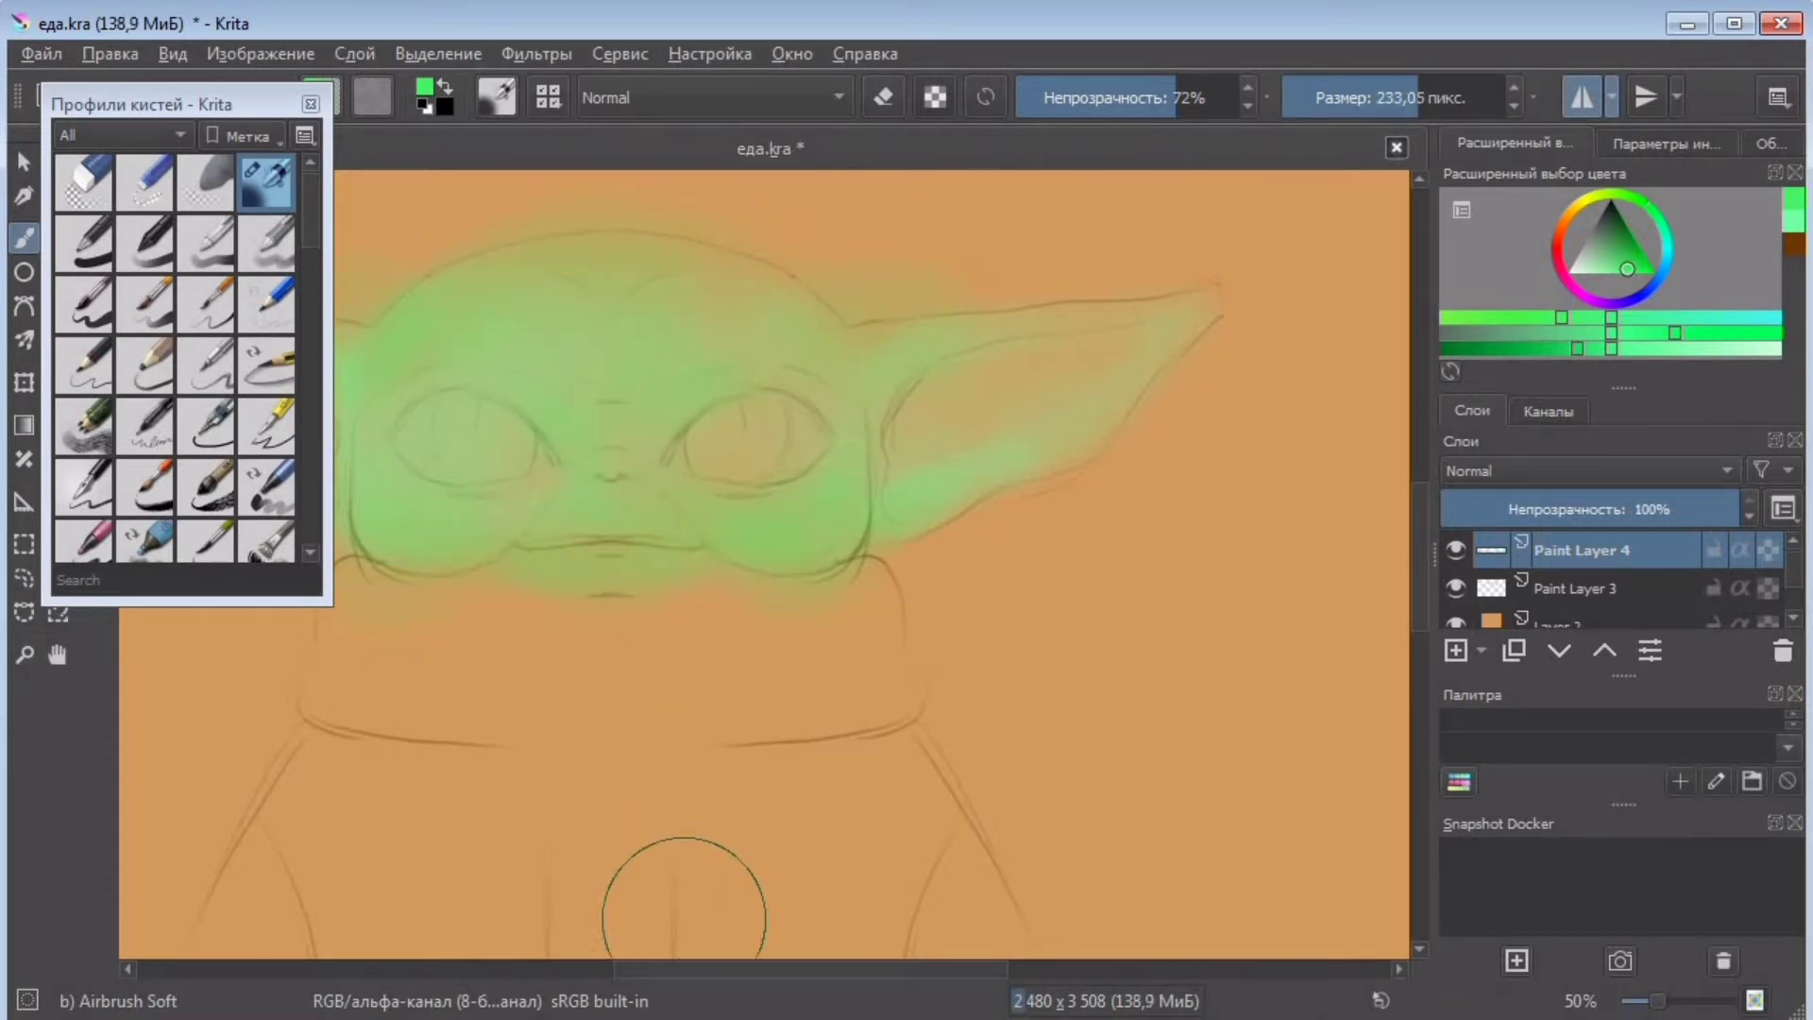
drag(684, 969, 656, 969)
- Set the airbrush to 102.47 px and deepen the lower cheeks with a darker, richer green
click(1503, 349)
click(1385, 99)
mouse_move(595, 539)
mouse_down()
mouse_move(631, 573)
mouse_move(623, 540)
mouse_move(713, 590)
mouse_up()
click(1650, 207)
click(534, 586)
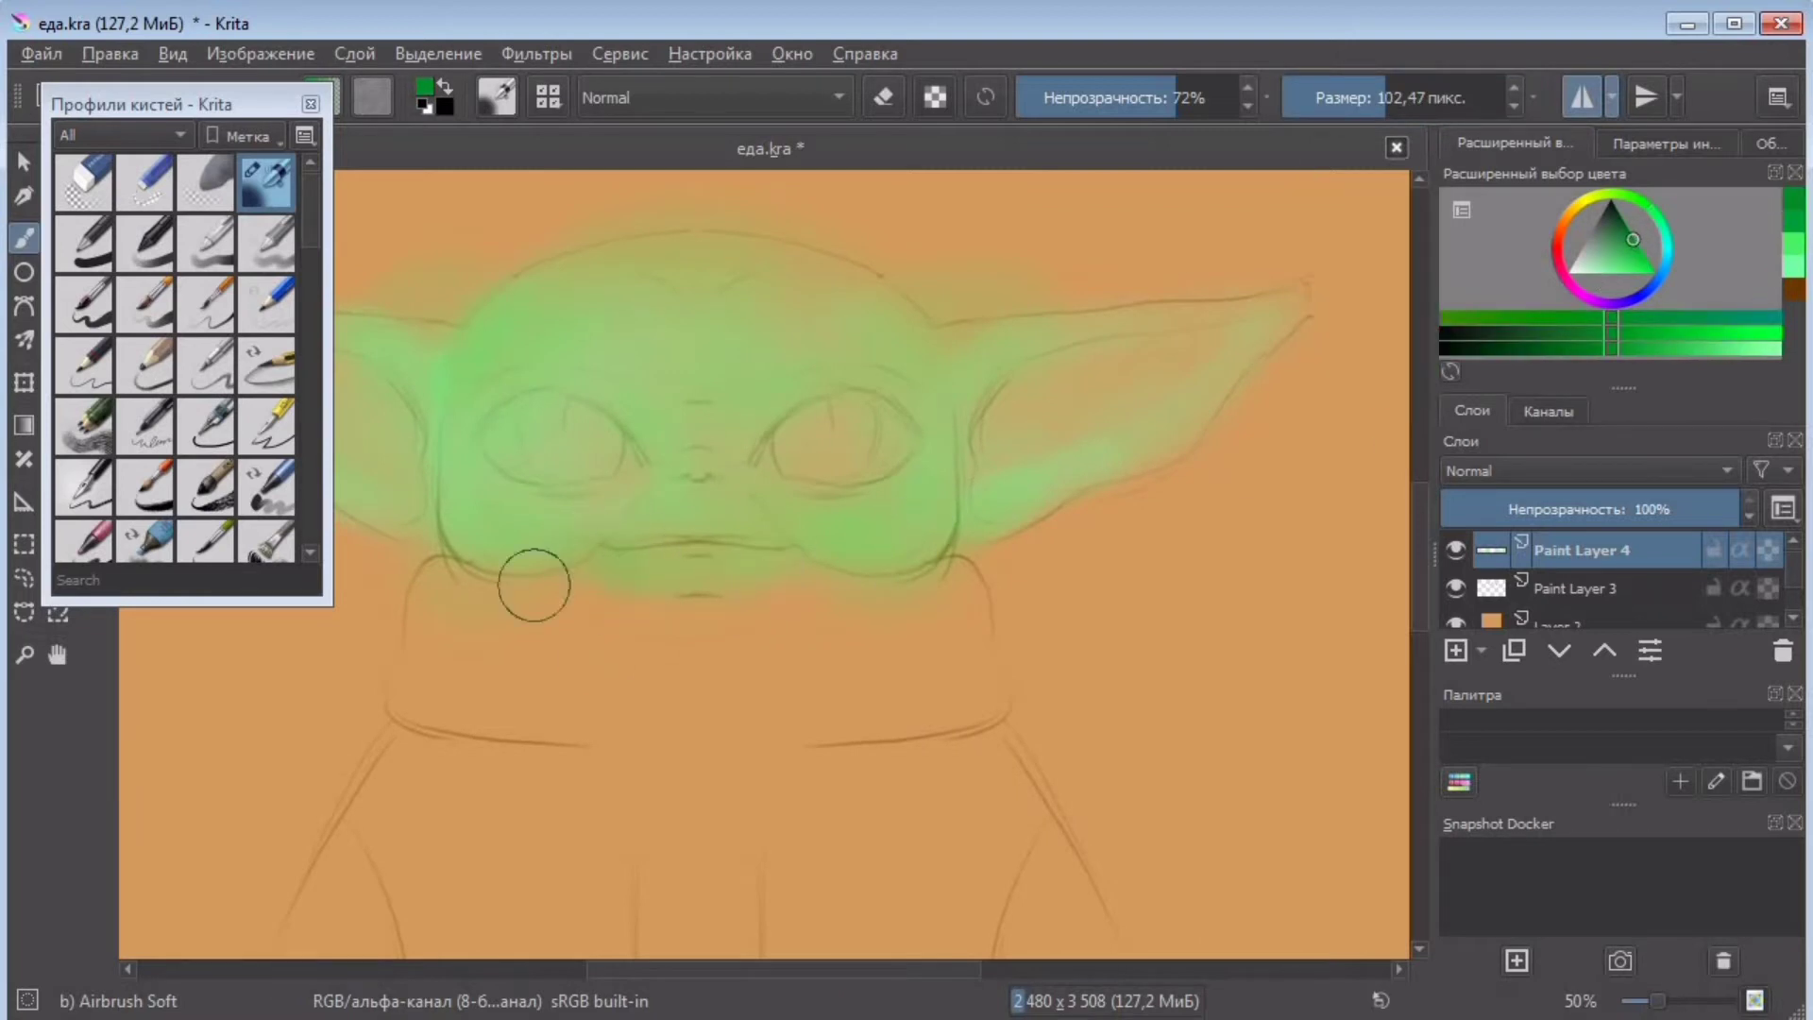
click(1696, 333)
drag(599, 536, 826, 563)
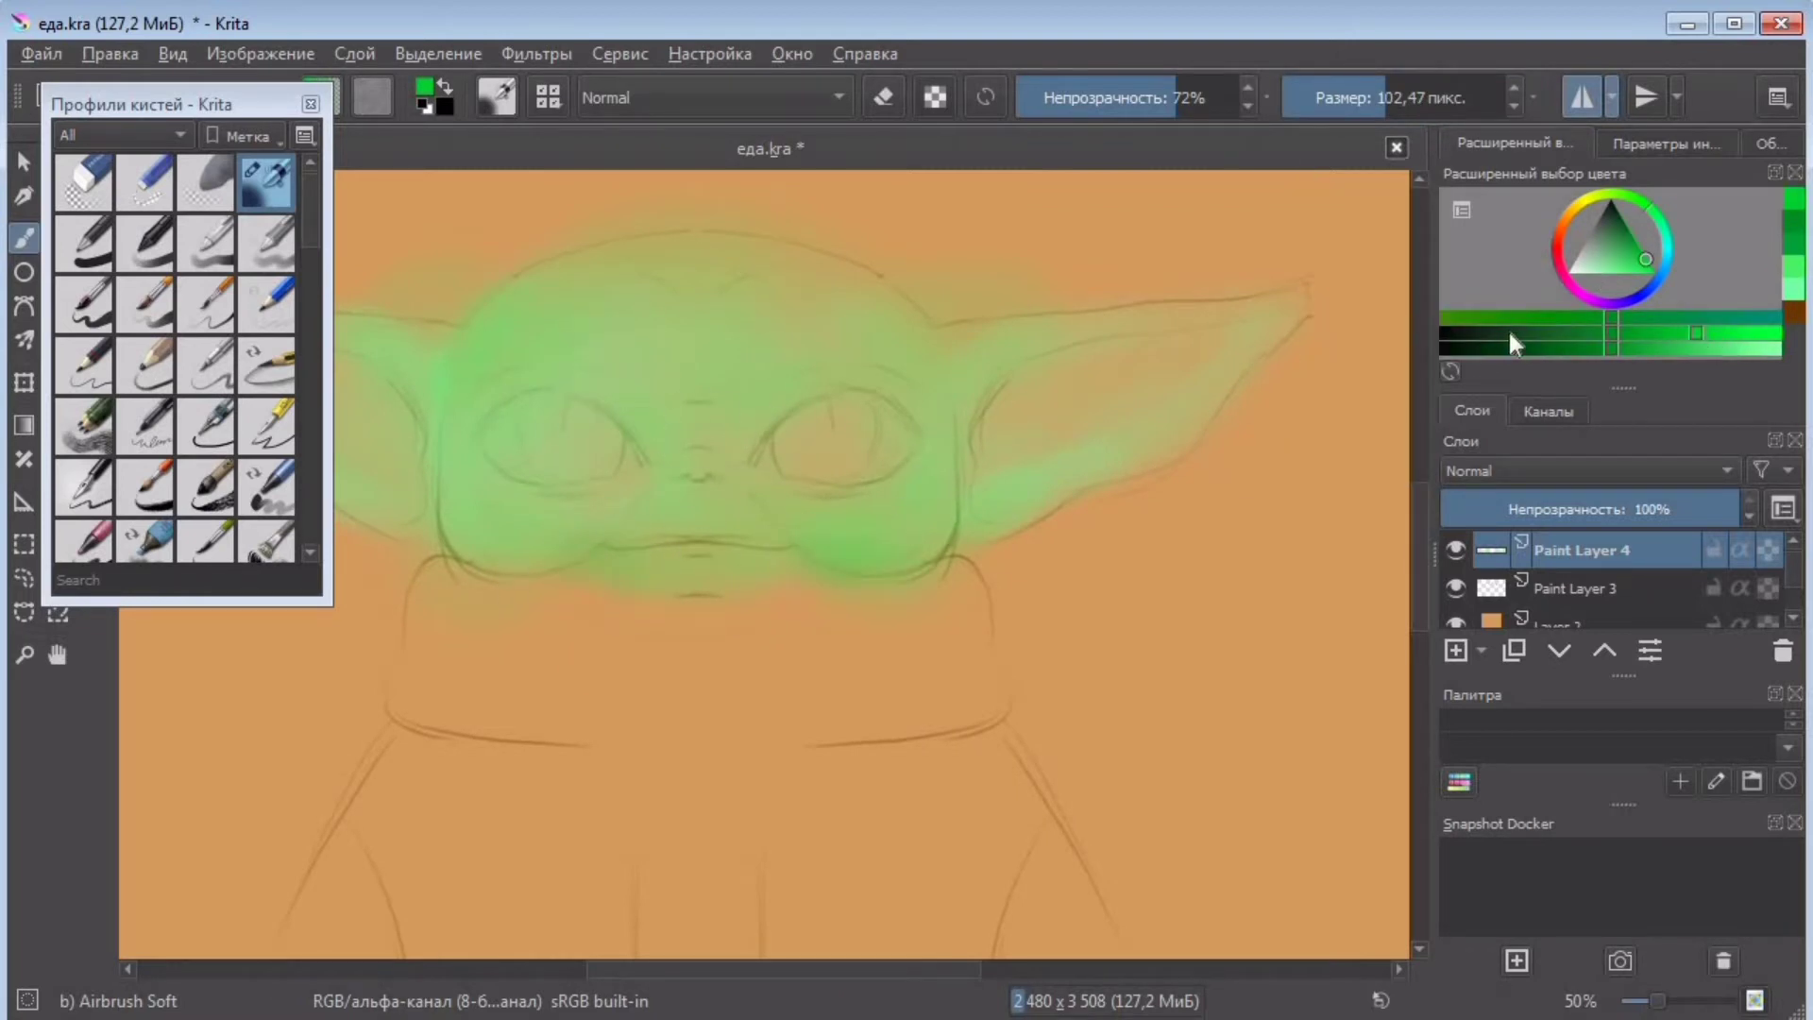
- Shade the brow folds and nose in dark green with a 29.14 px airbrush at 46% opacity
click(1558, 332)
click(1118, 98)
click(1349, 99)
drag(493, 397, 471, 399)
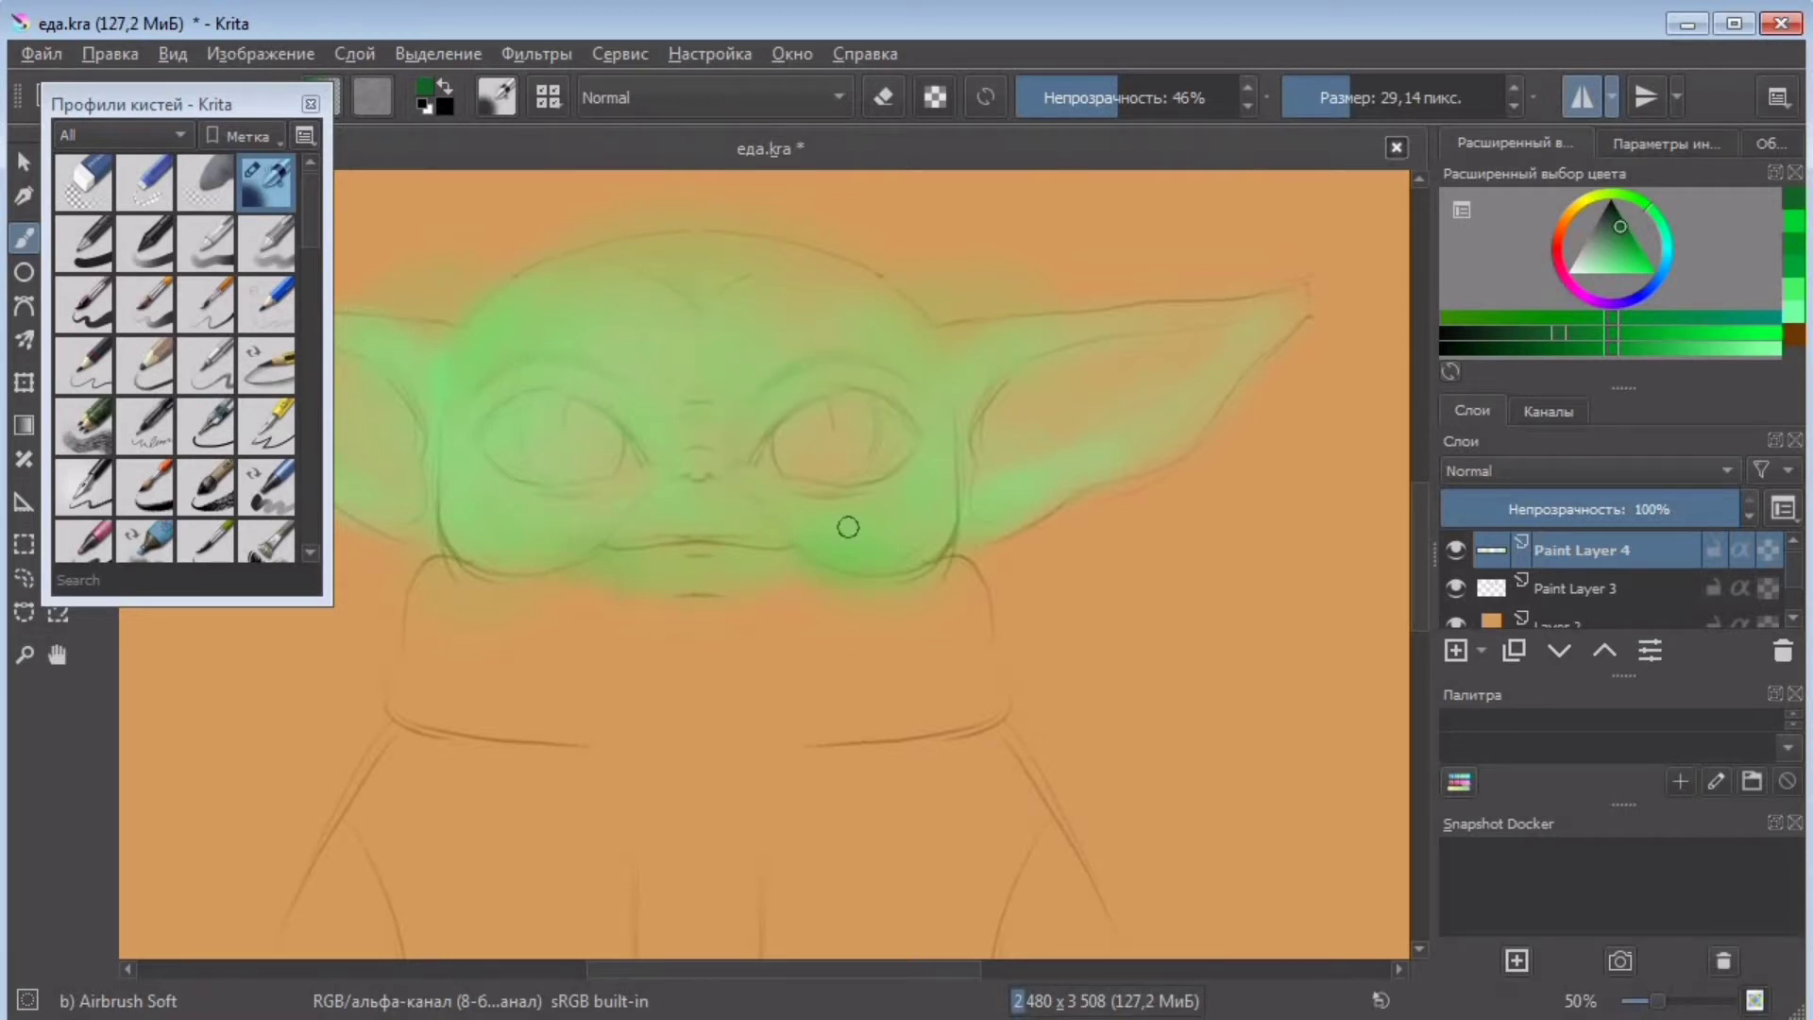
key(ctrl+plus)
key(ctrl+plus)
drag(755, 448, 755, 772)
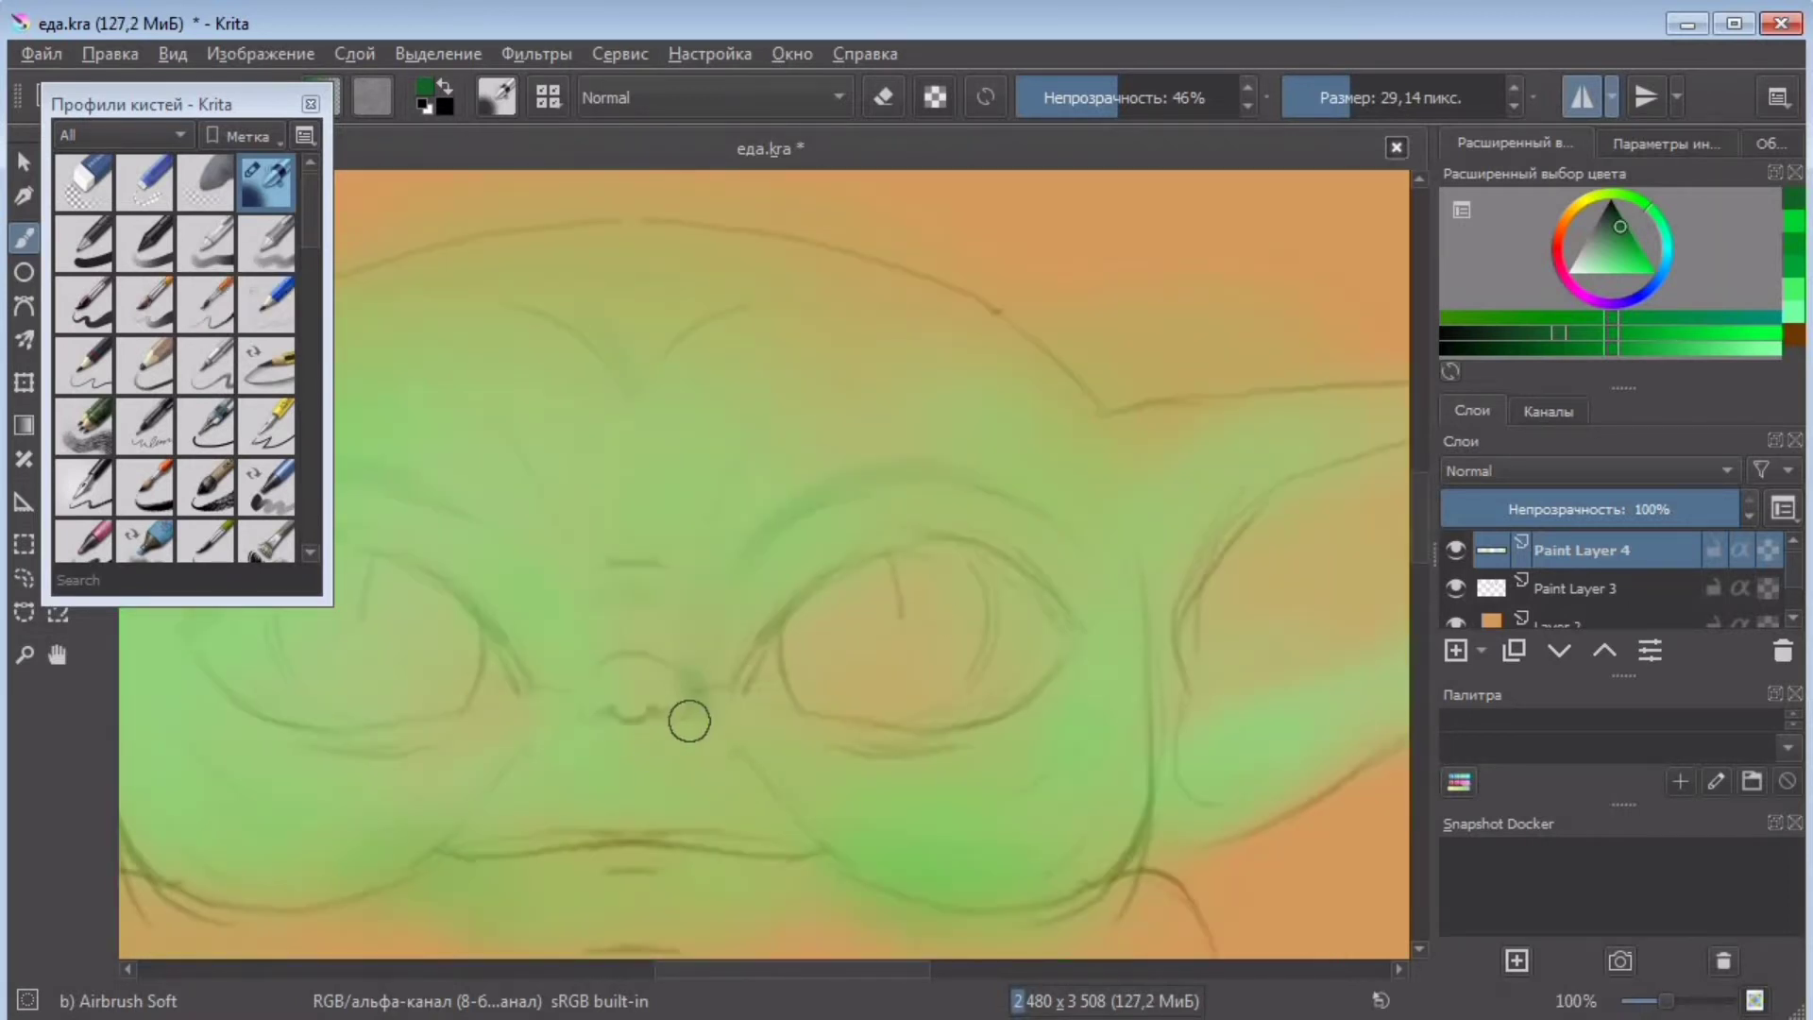
- Shift the dark green to a yellower hue and shade the frown wrinkles, nose and upper eyelid folds
click(1625, 197)
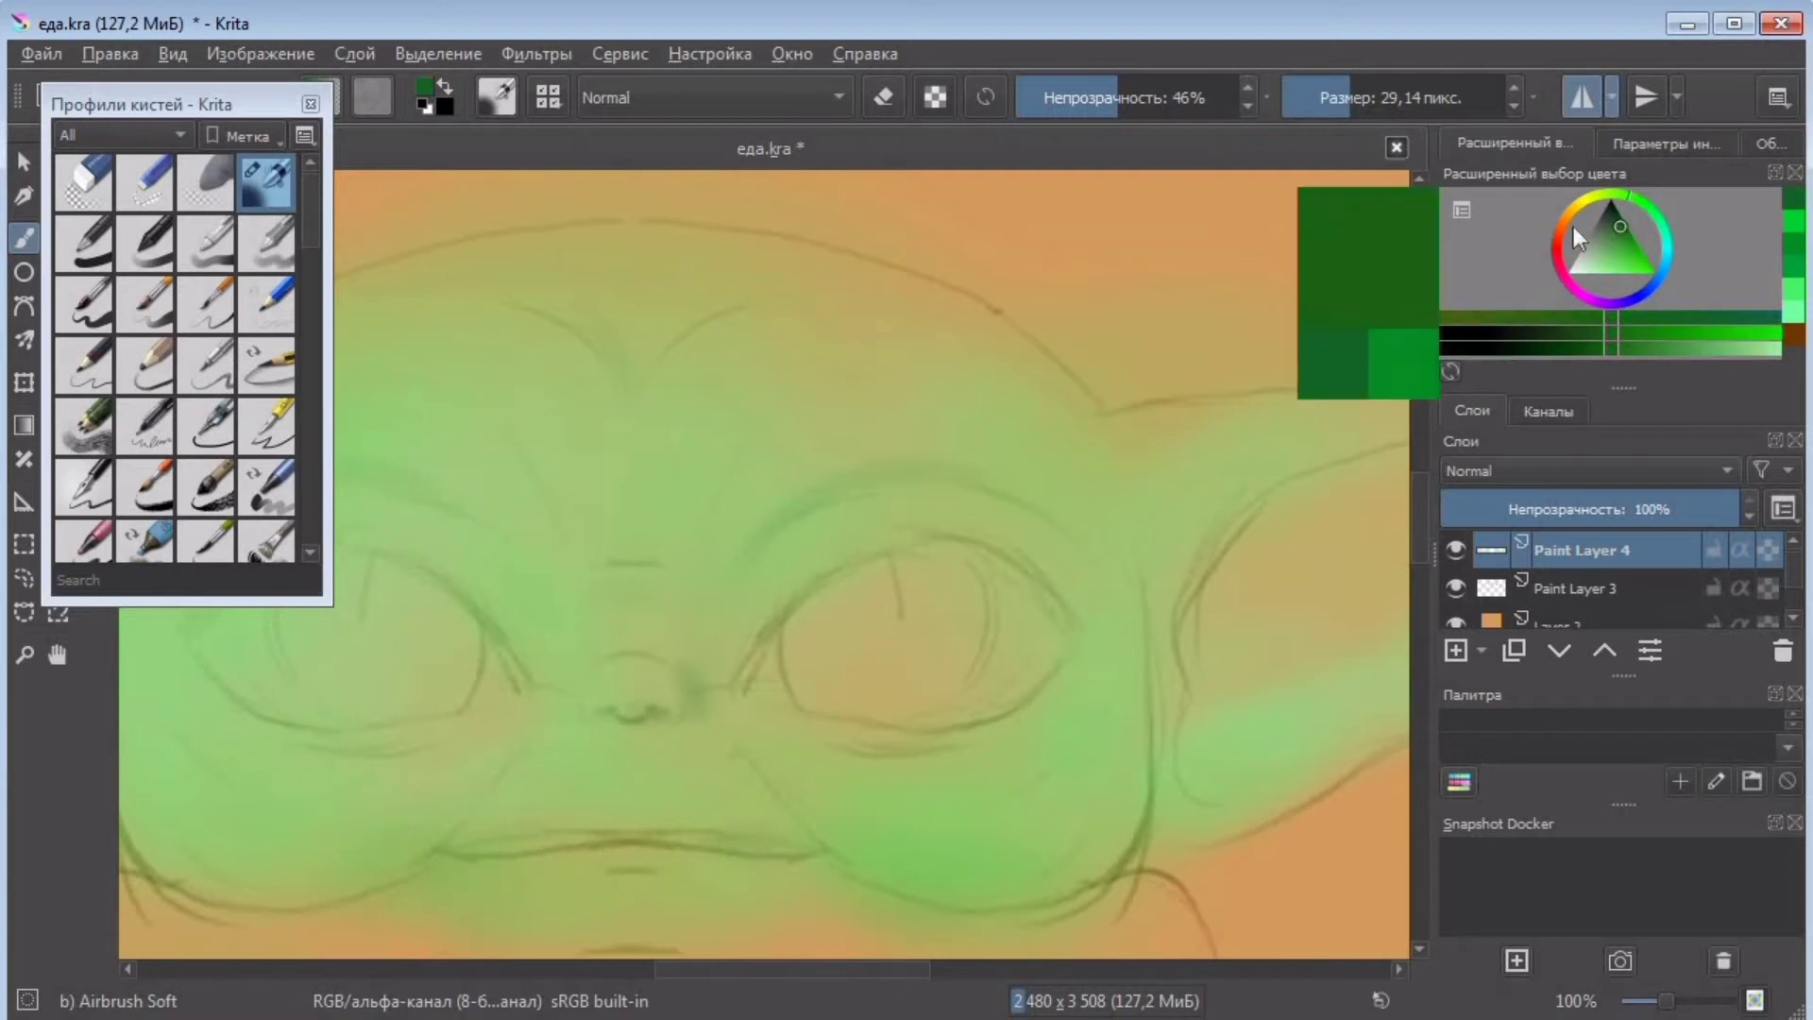
drag(1042, 609, 1034, 597)
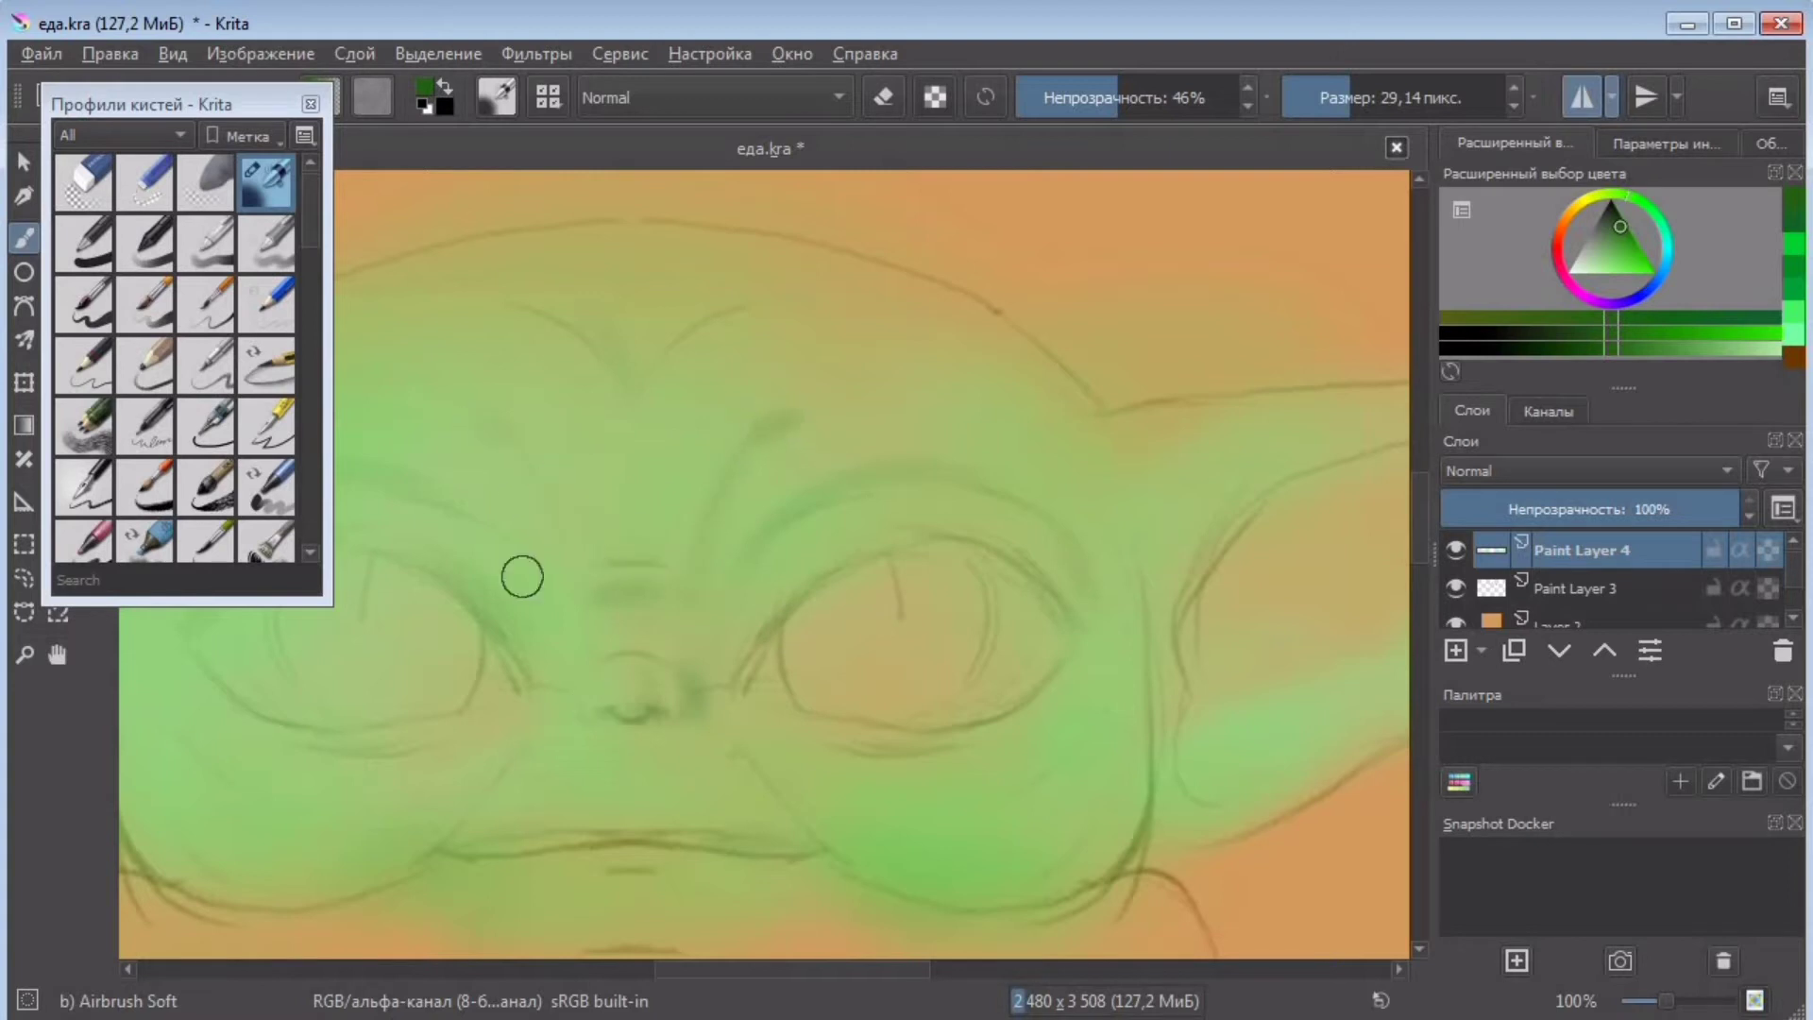
drag(812, 973, 750, 973)
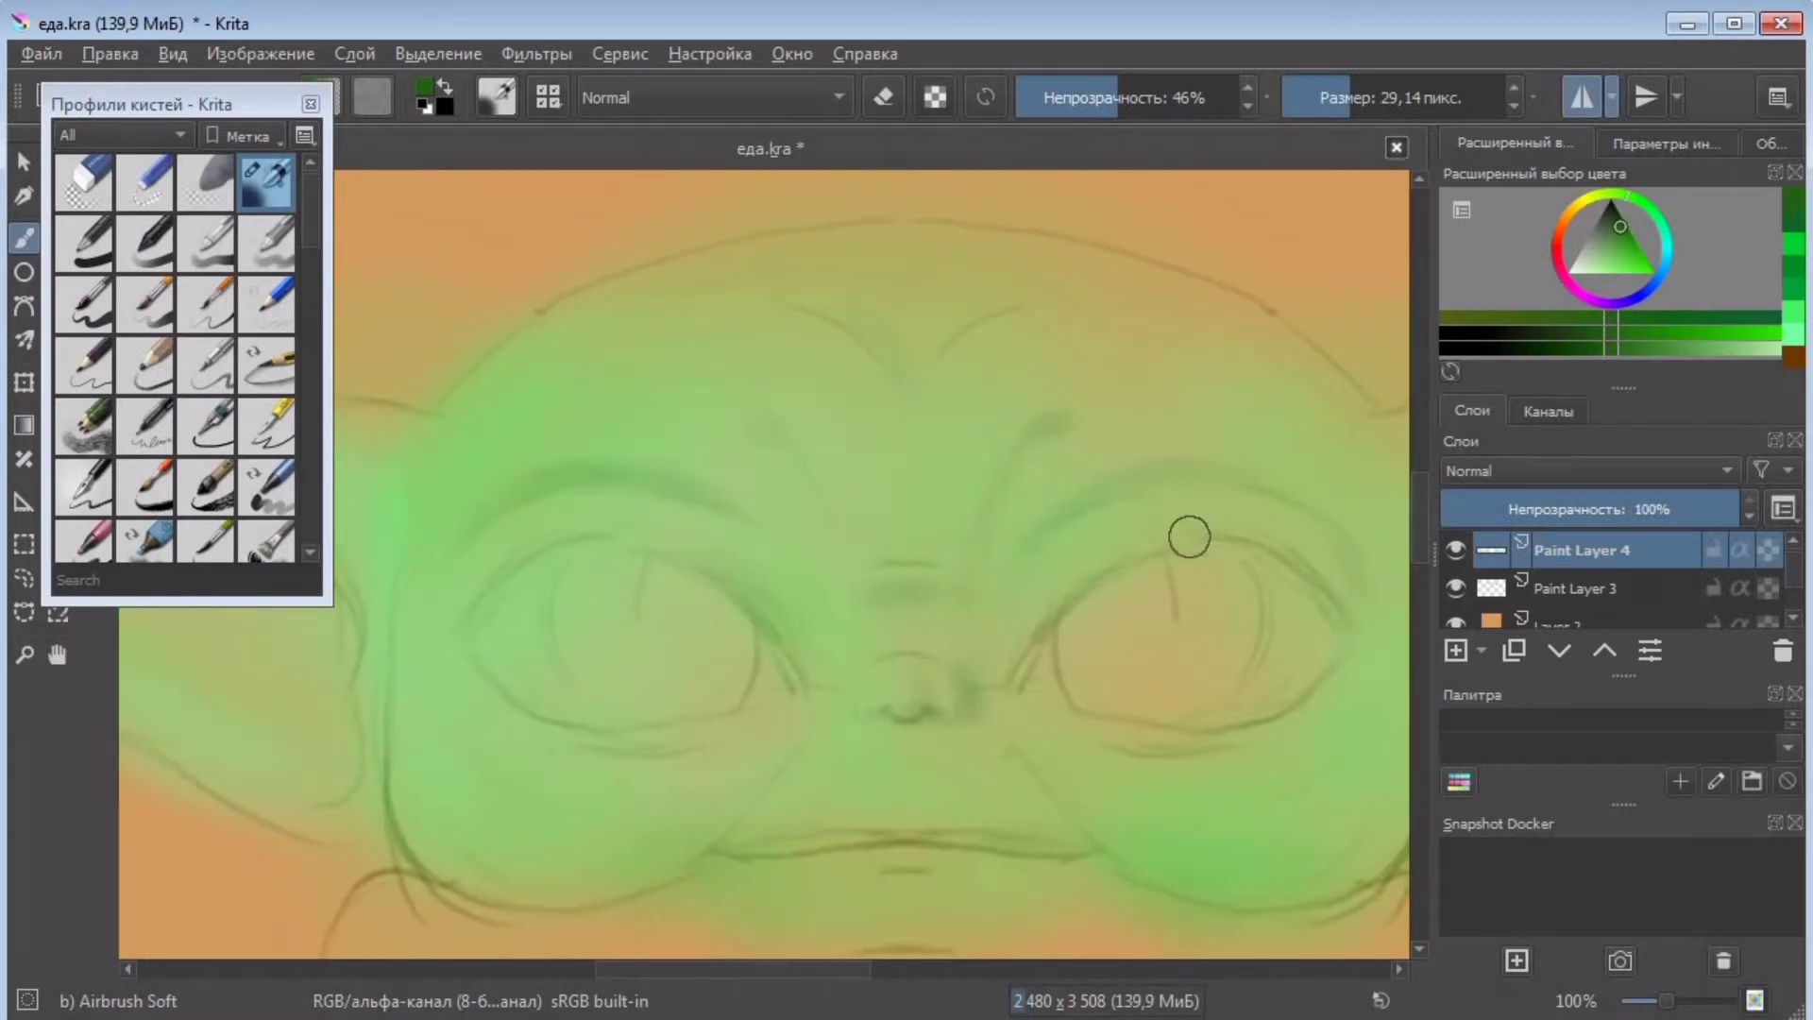
key(minus)
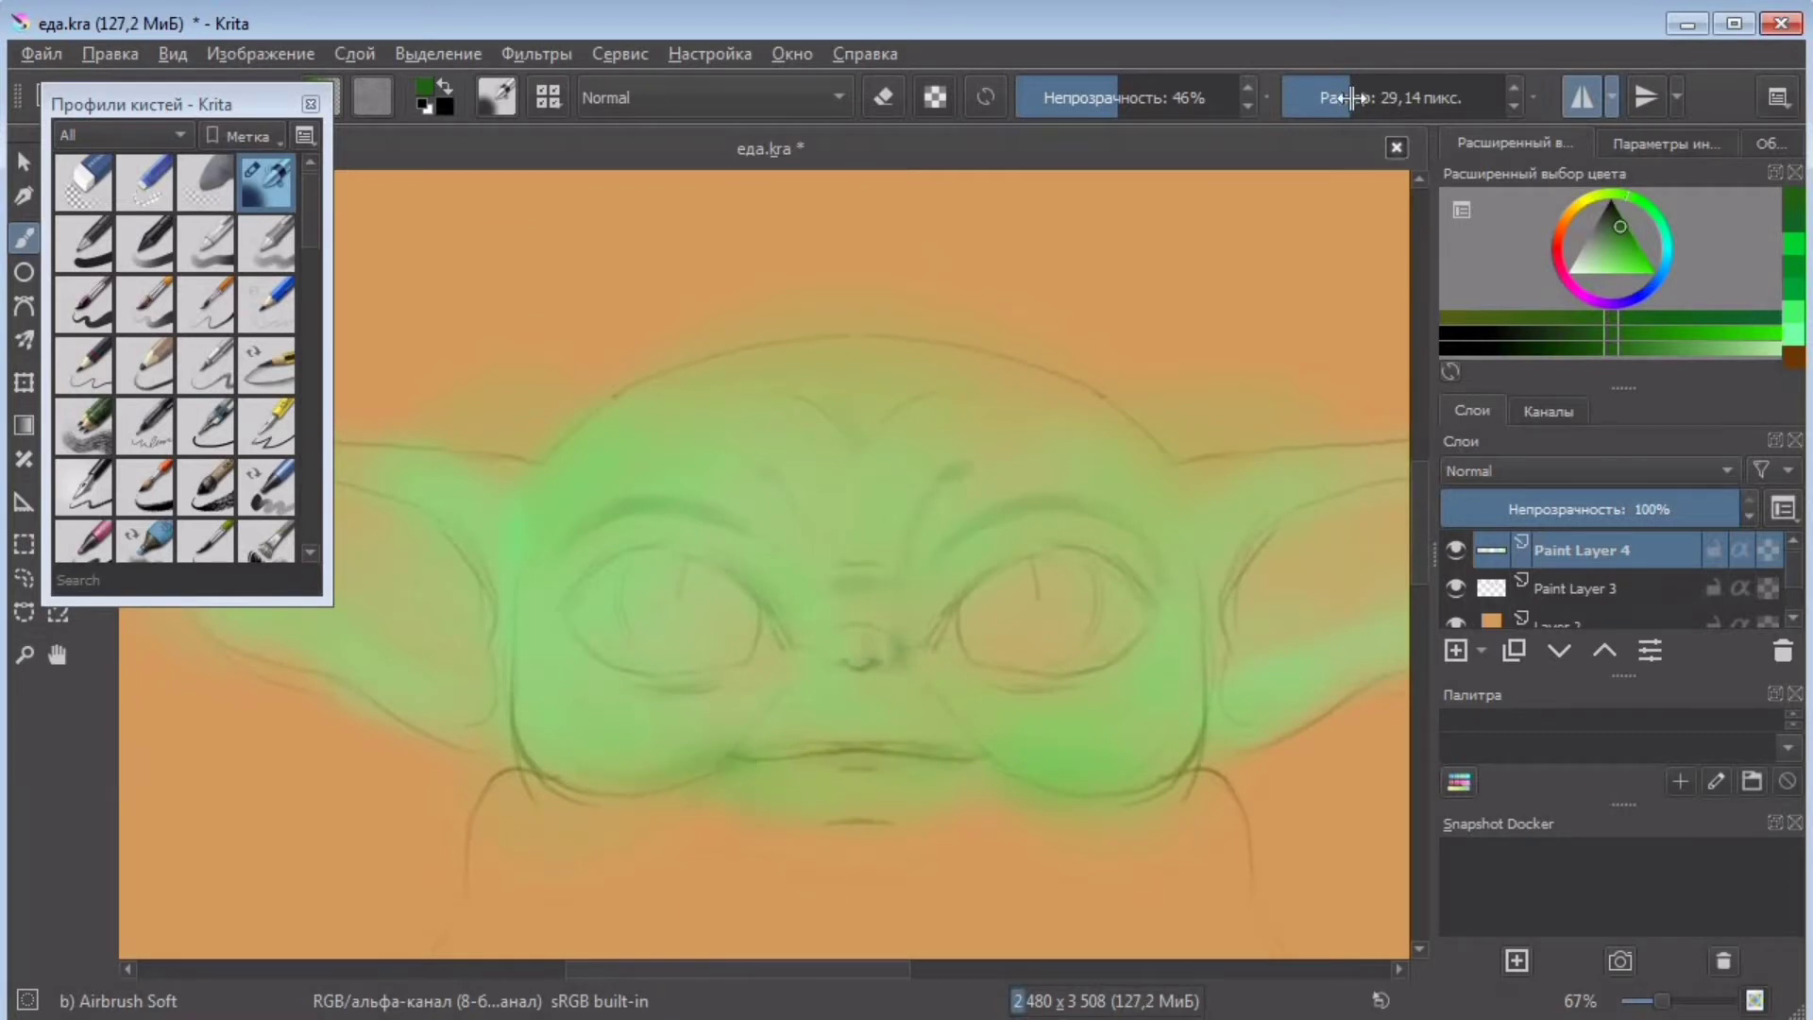
- Enlarge the airbrush to 69.05 px and shade the lower cheeks in dark green
drag(1351, 98, 1373, 98)
mouse_move(733, 716)
mouse_down()
mouse_move(660, 758)
mouse_move(578, 758)
mouse_up()
drag(1048, 791, 1128, 803)
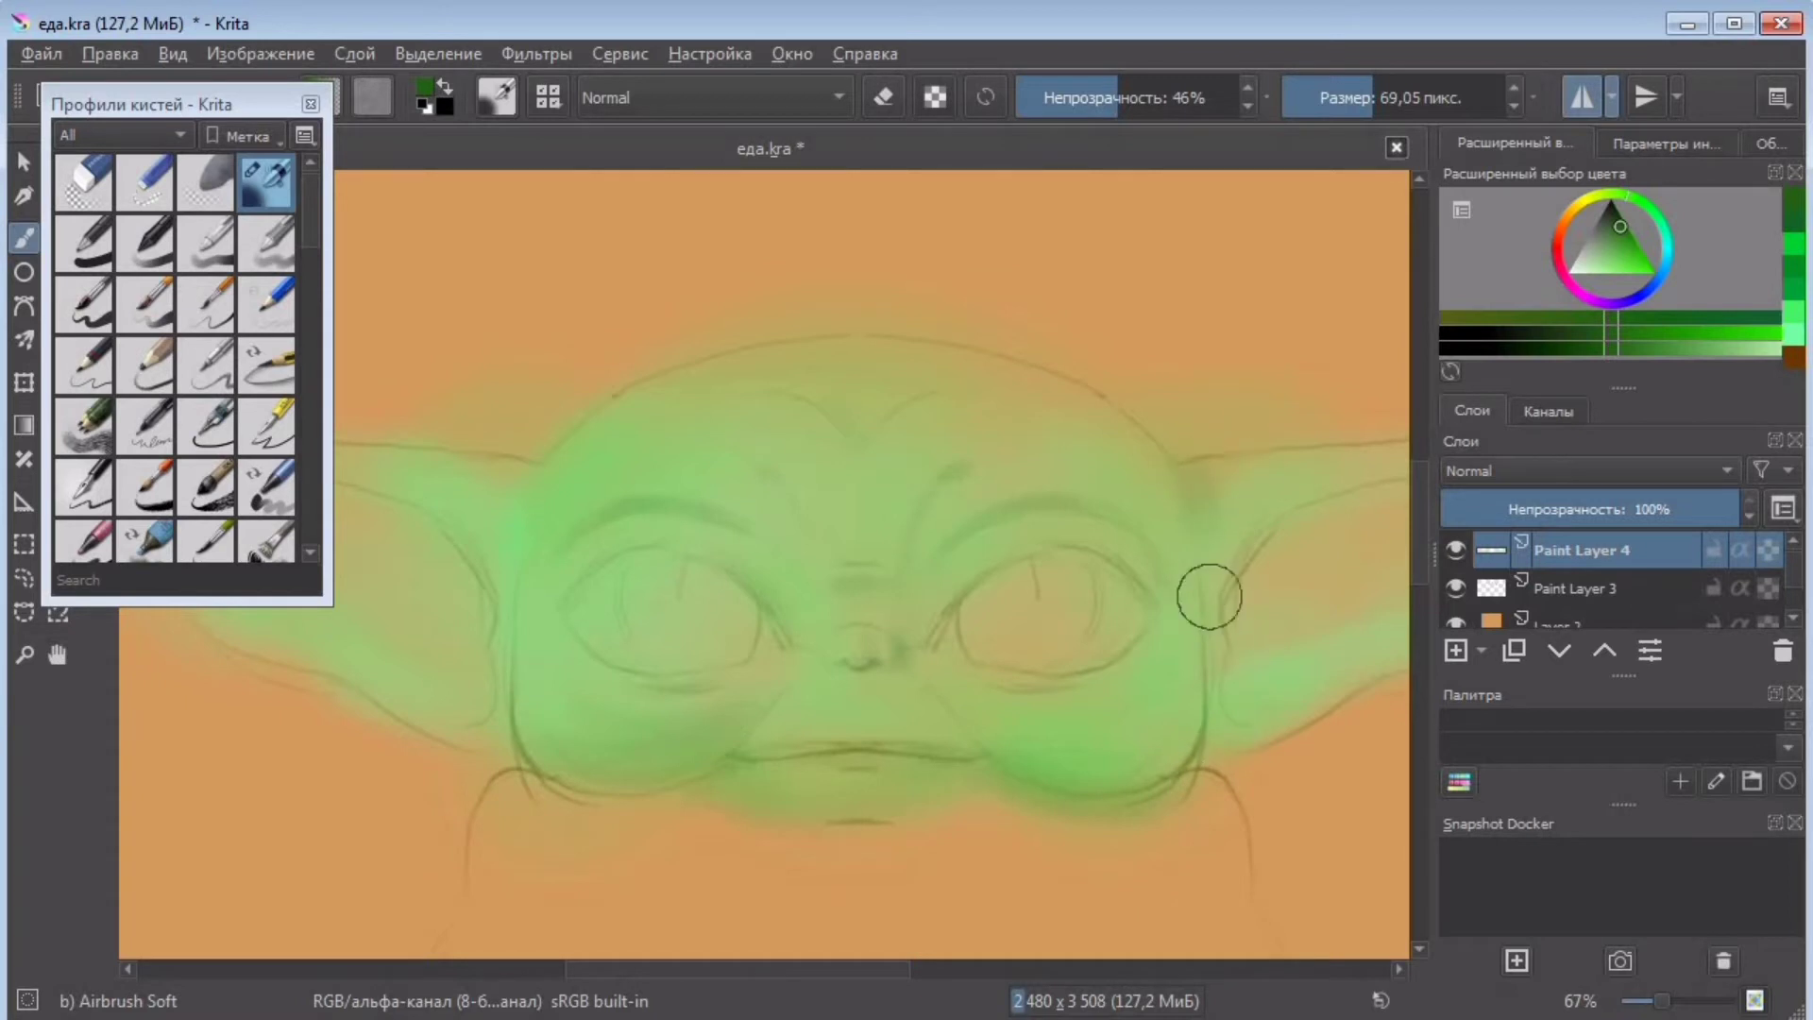
- Shade the upper rim and tip of the character's ear in dark green
drag(904, 969, 837, 970)
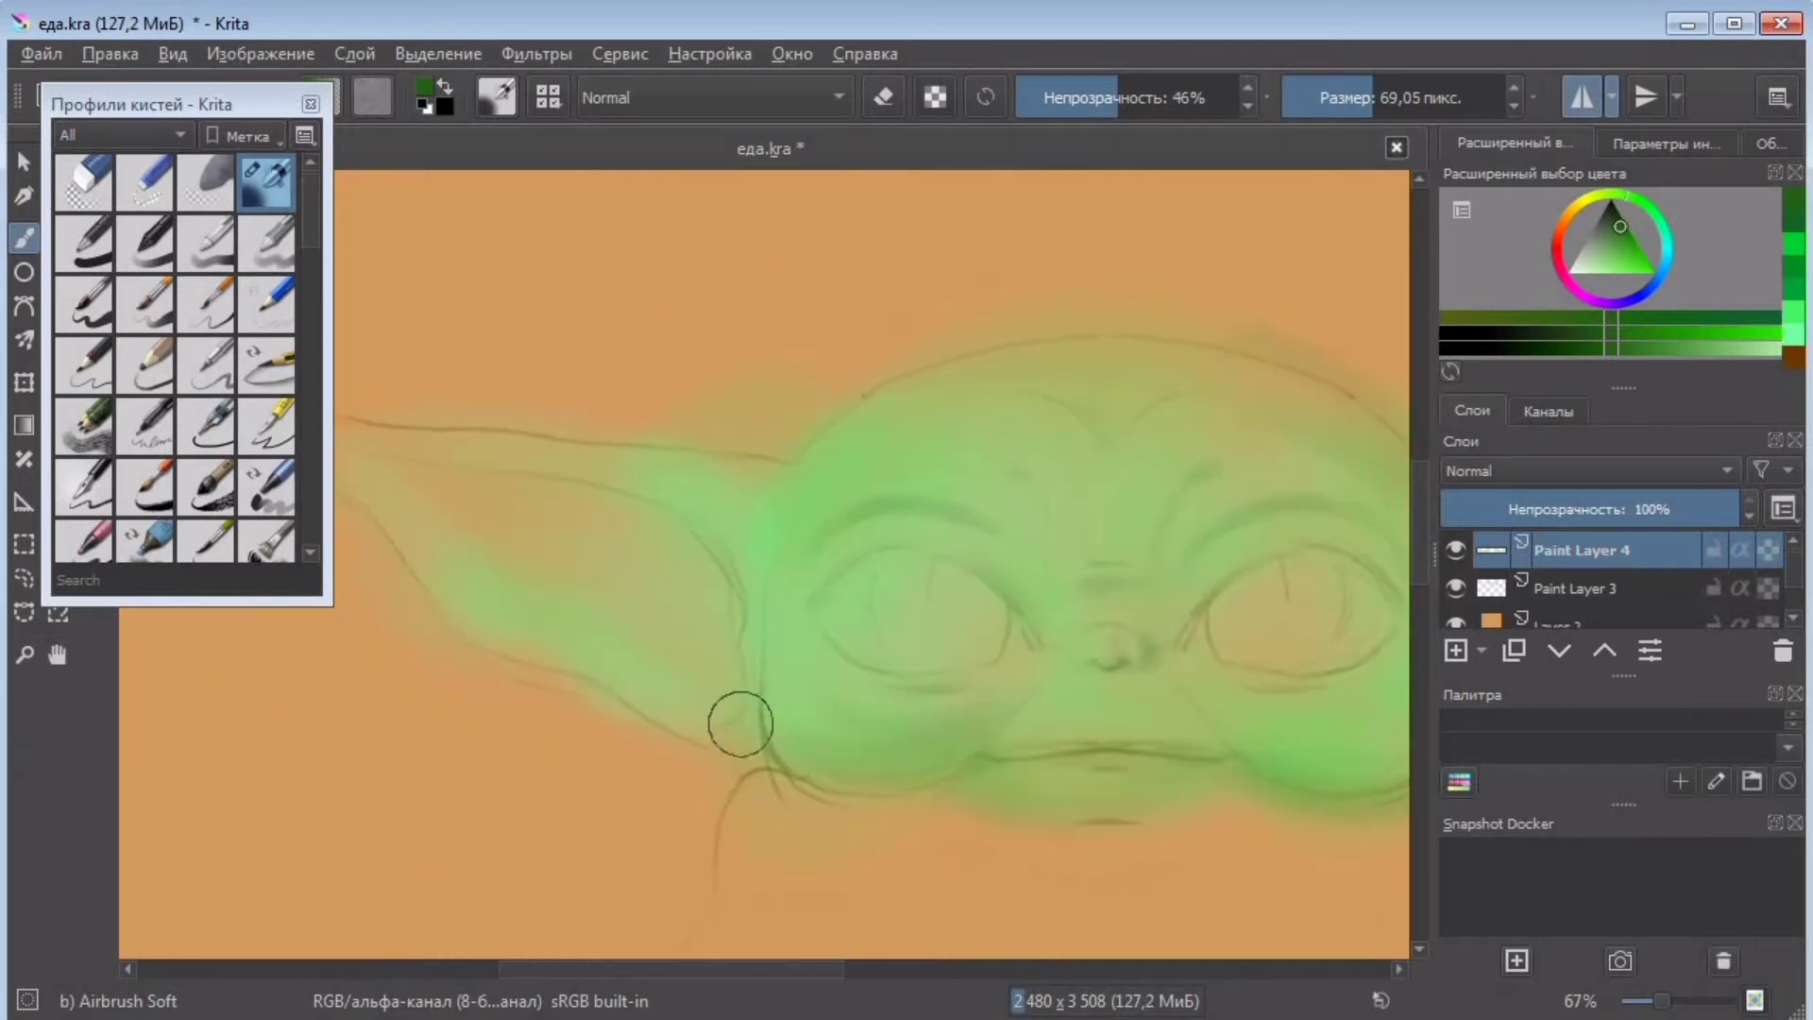
scroll(526, 421, left, 2)
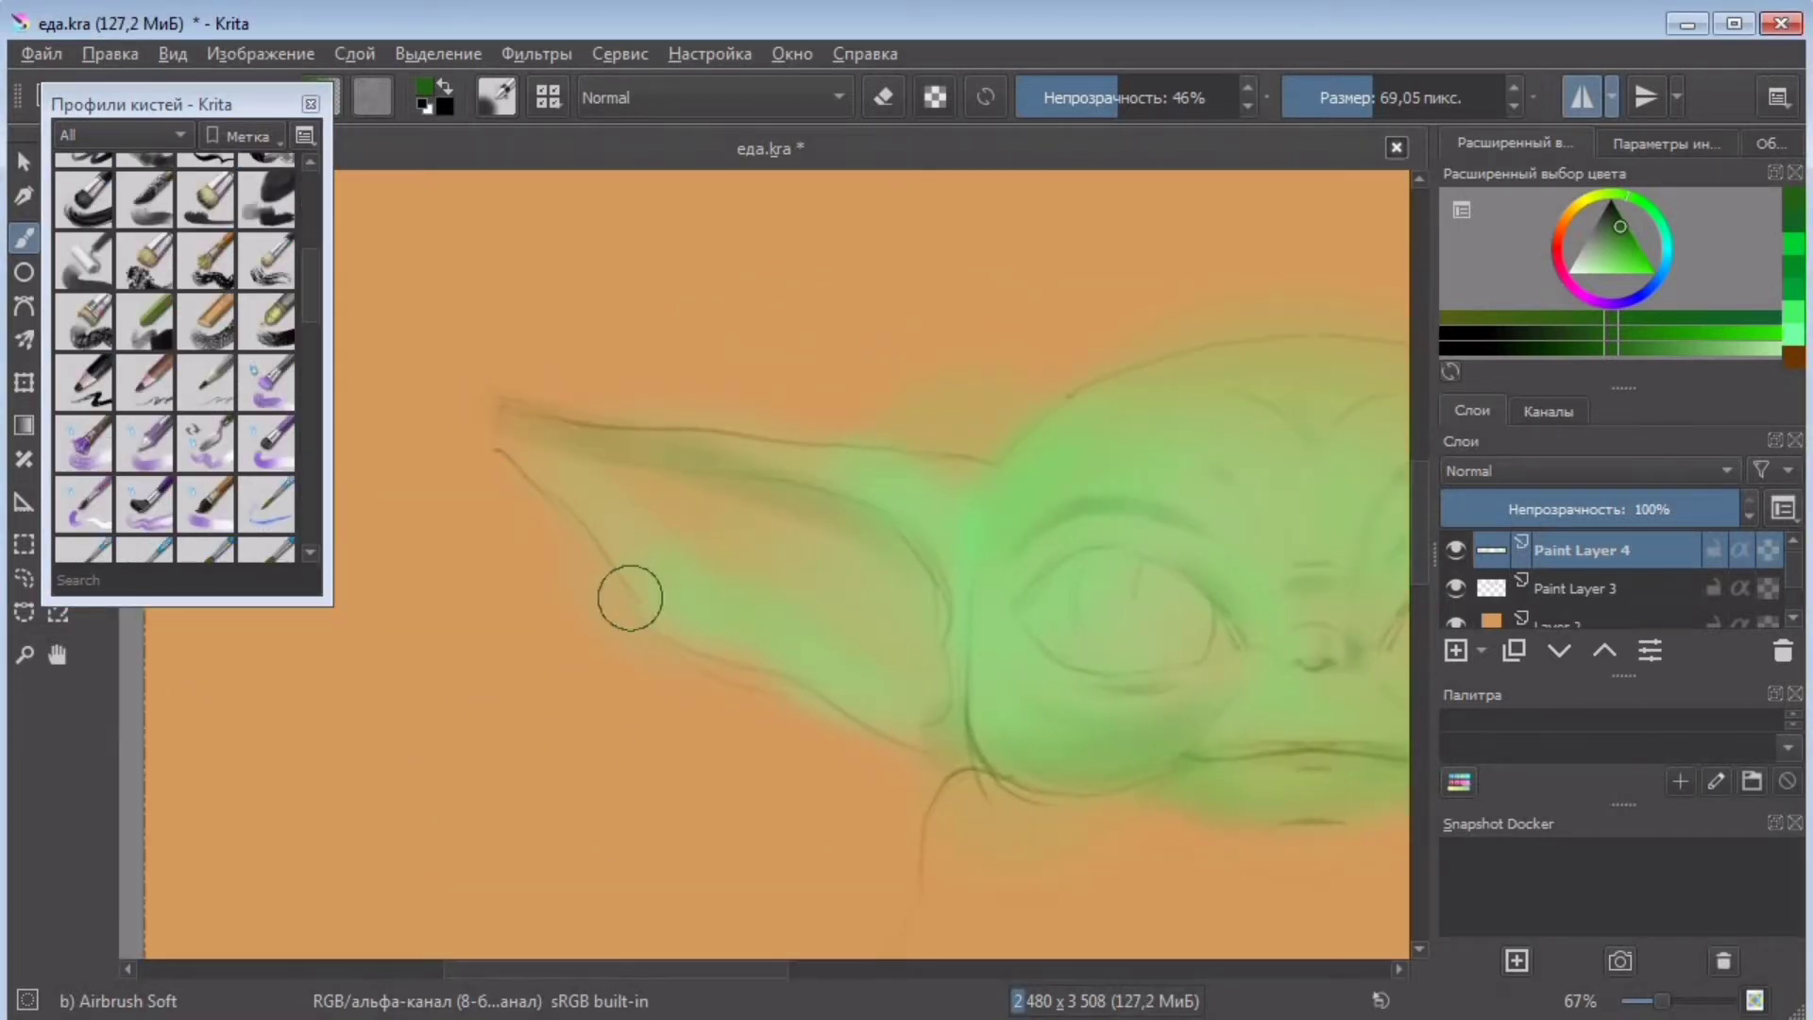
scroll(779, 933, right, 6)
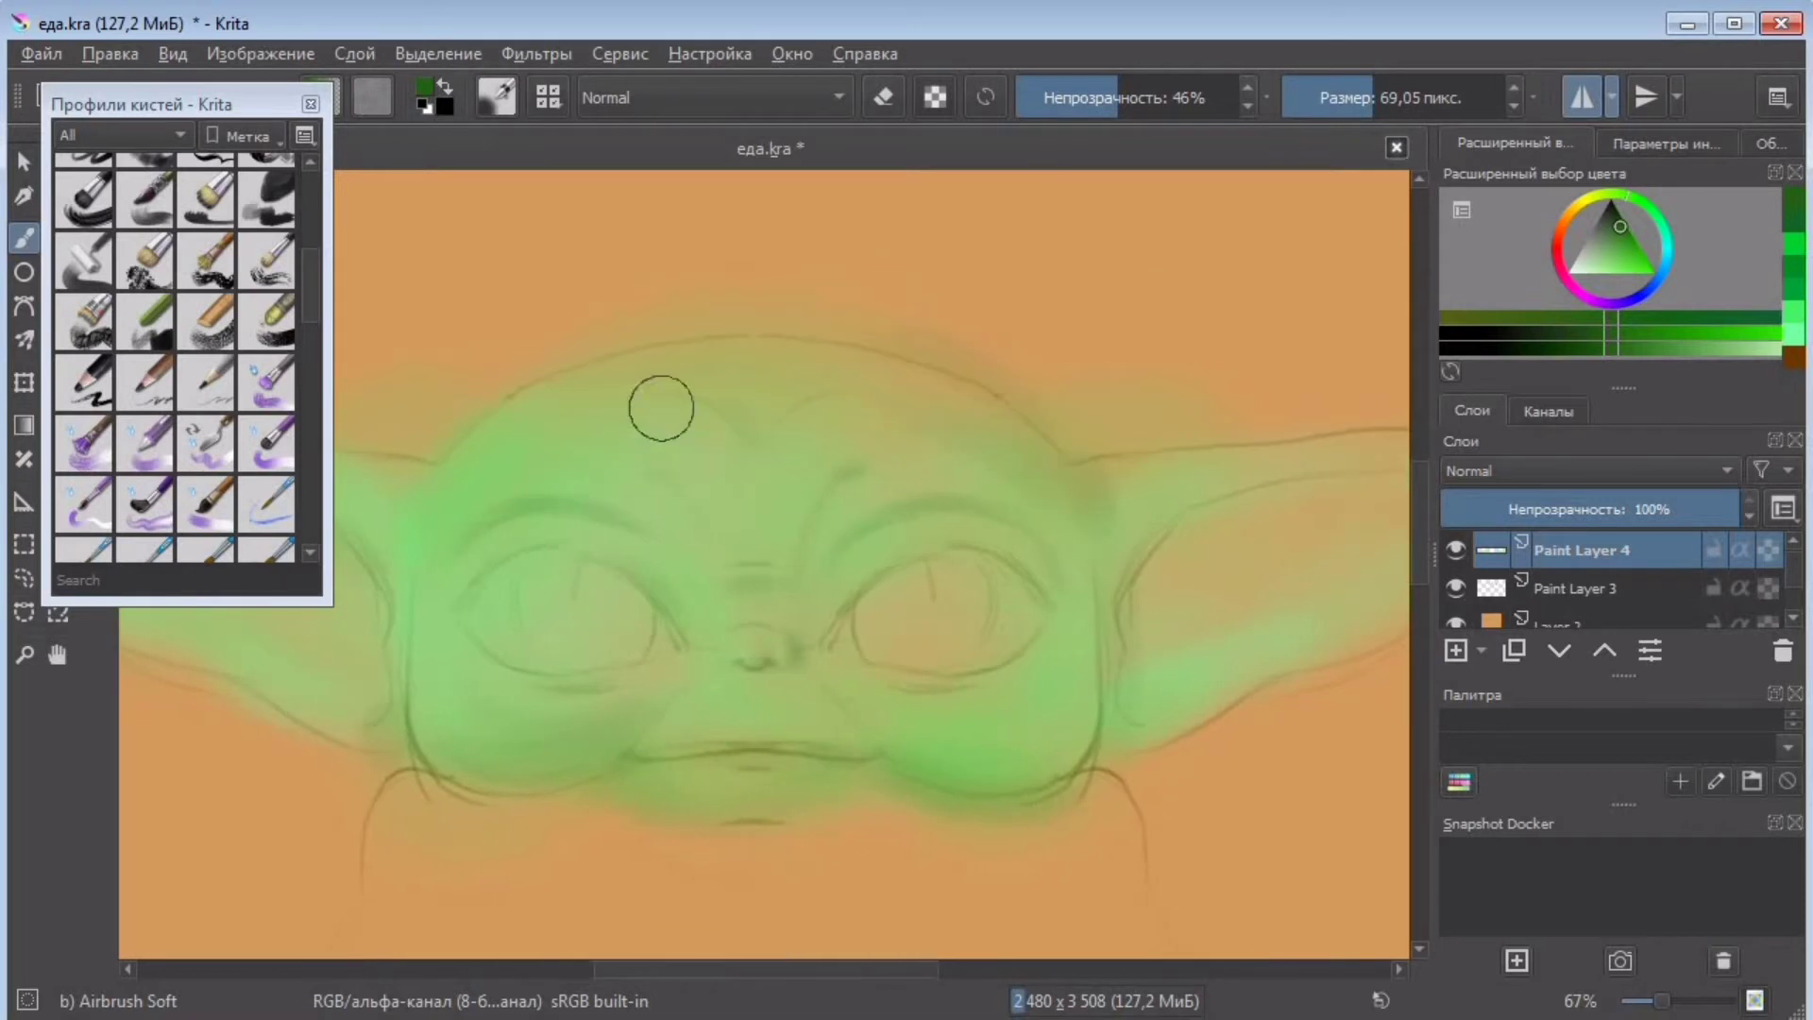
- Switch to an olive hue and shade the mouth corners and chin, using 22.44 px and 92% opacity for the chin's edge
click(1598, 197)
mouse_move(649, 723)
mouse_down()
mouse_move(825, 755)
mouse_move(682, 751)
mouse_move(762, 745)
mouse_up()
click(1345, 98)
click(1219, 98)
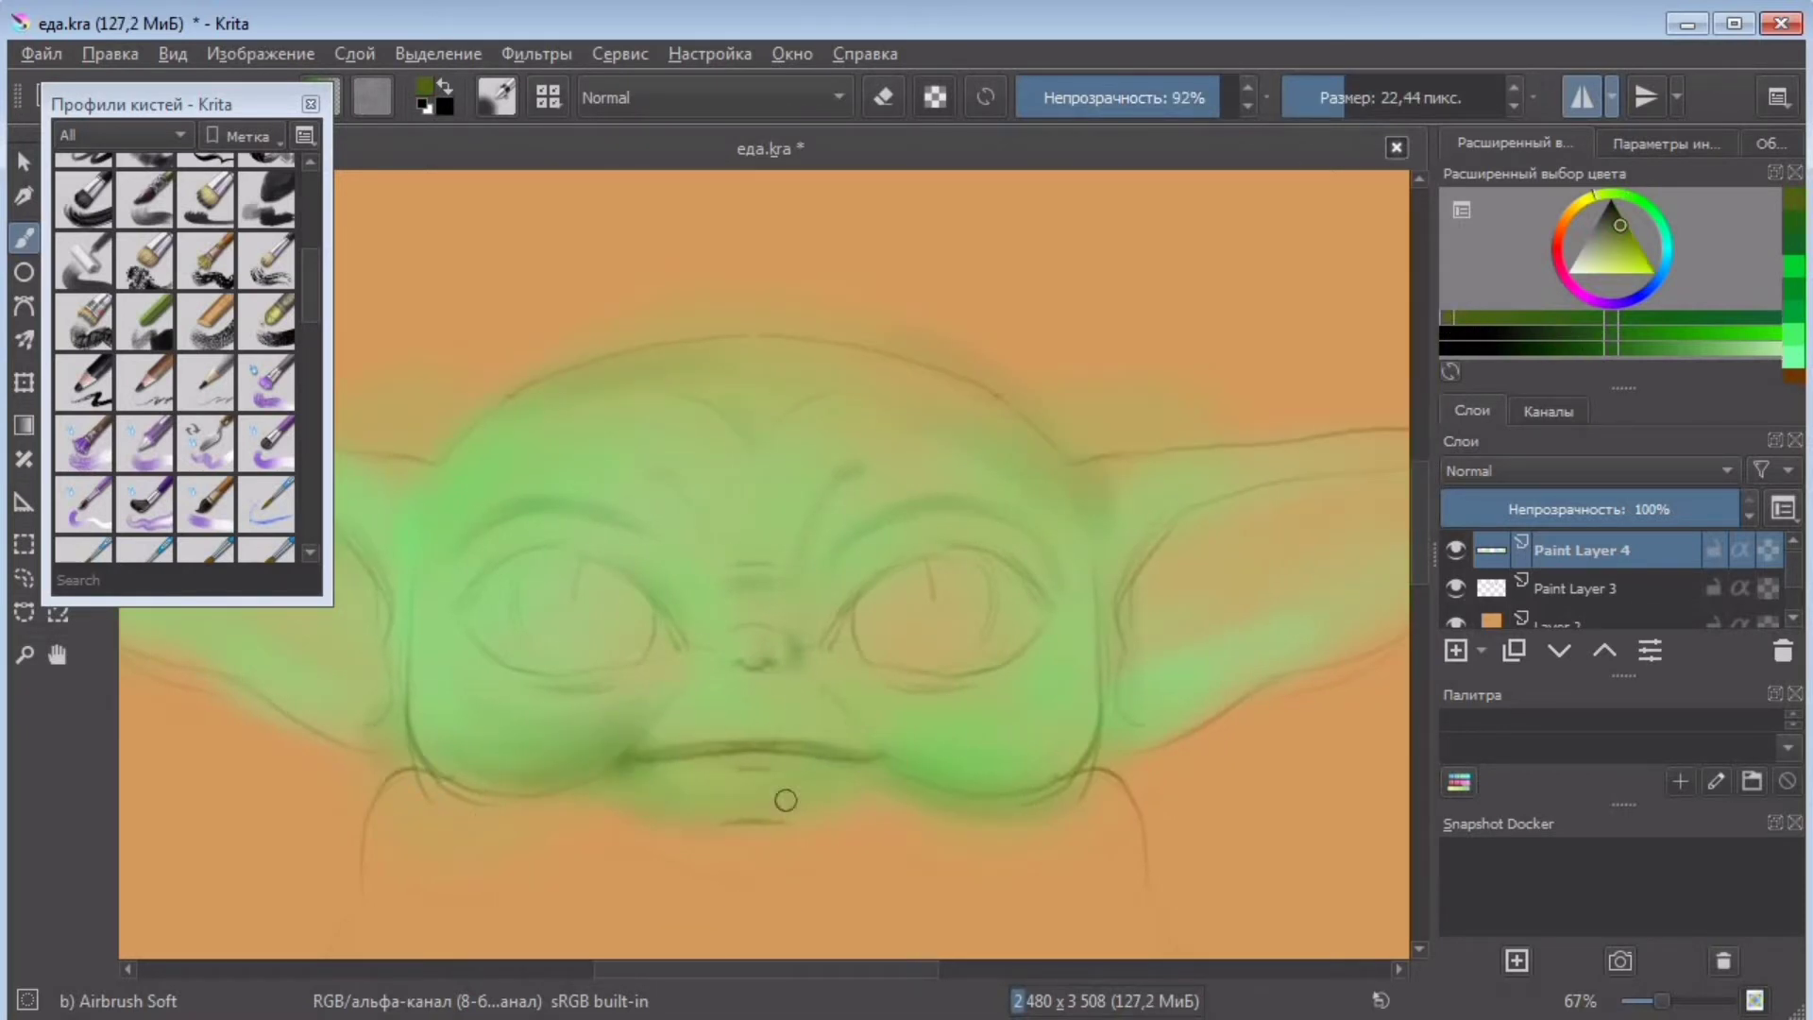
drag(594, 794, 724, 818)
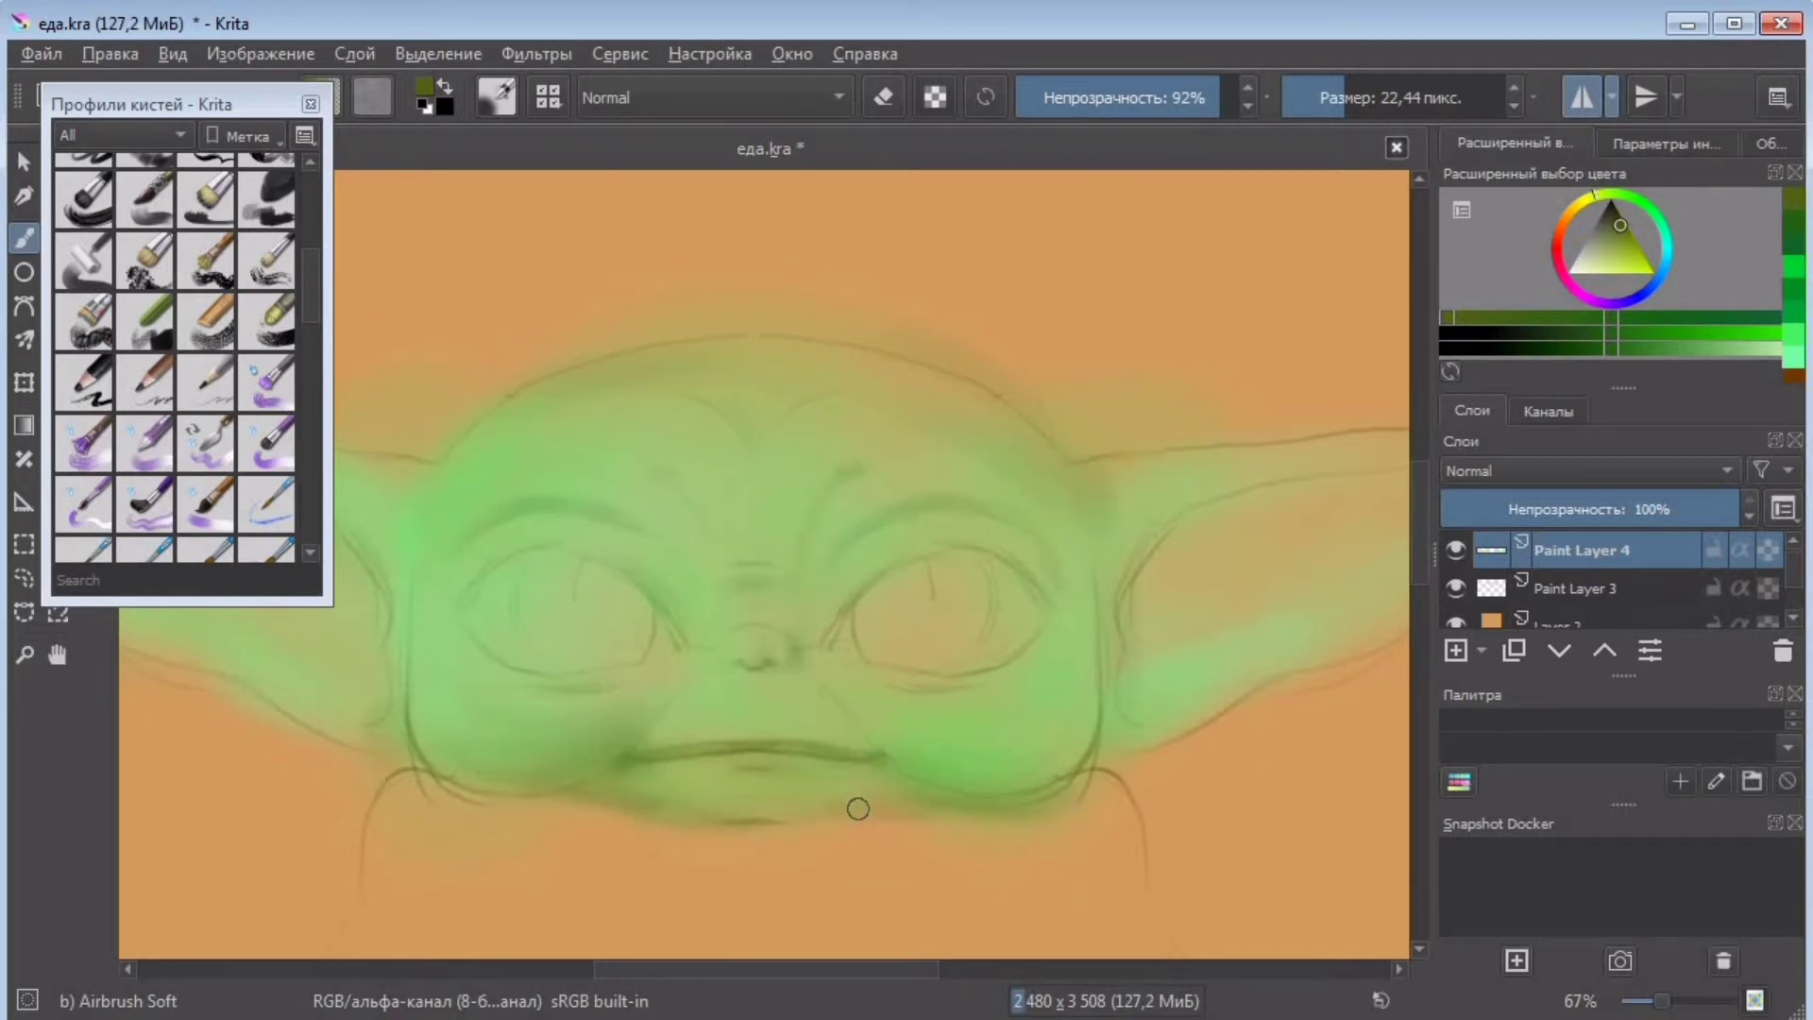
- Set the airbrush to 72.34 px and shade the sides of the nose, inner eye corners and cheek folds in olive
drag(725, 969, 753, 969)
click(1373, 98)
mouse_move(754, 736)
mouse_down()
mouse_move(712, 687)
mouse_move(707, 552)
mouse_up()
drag(578, 631, 545, 578)
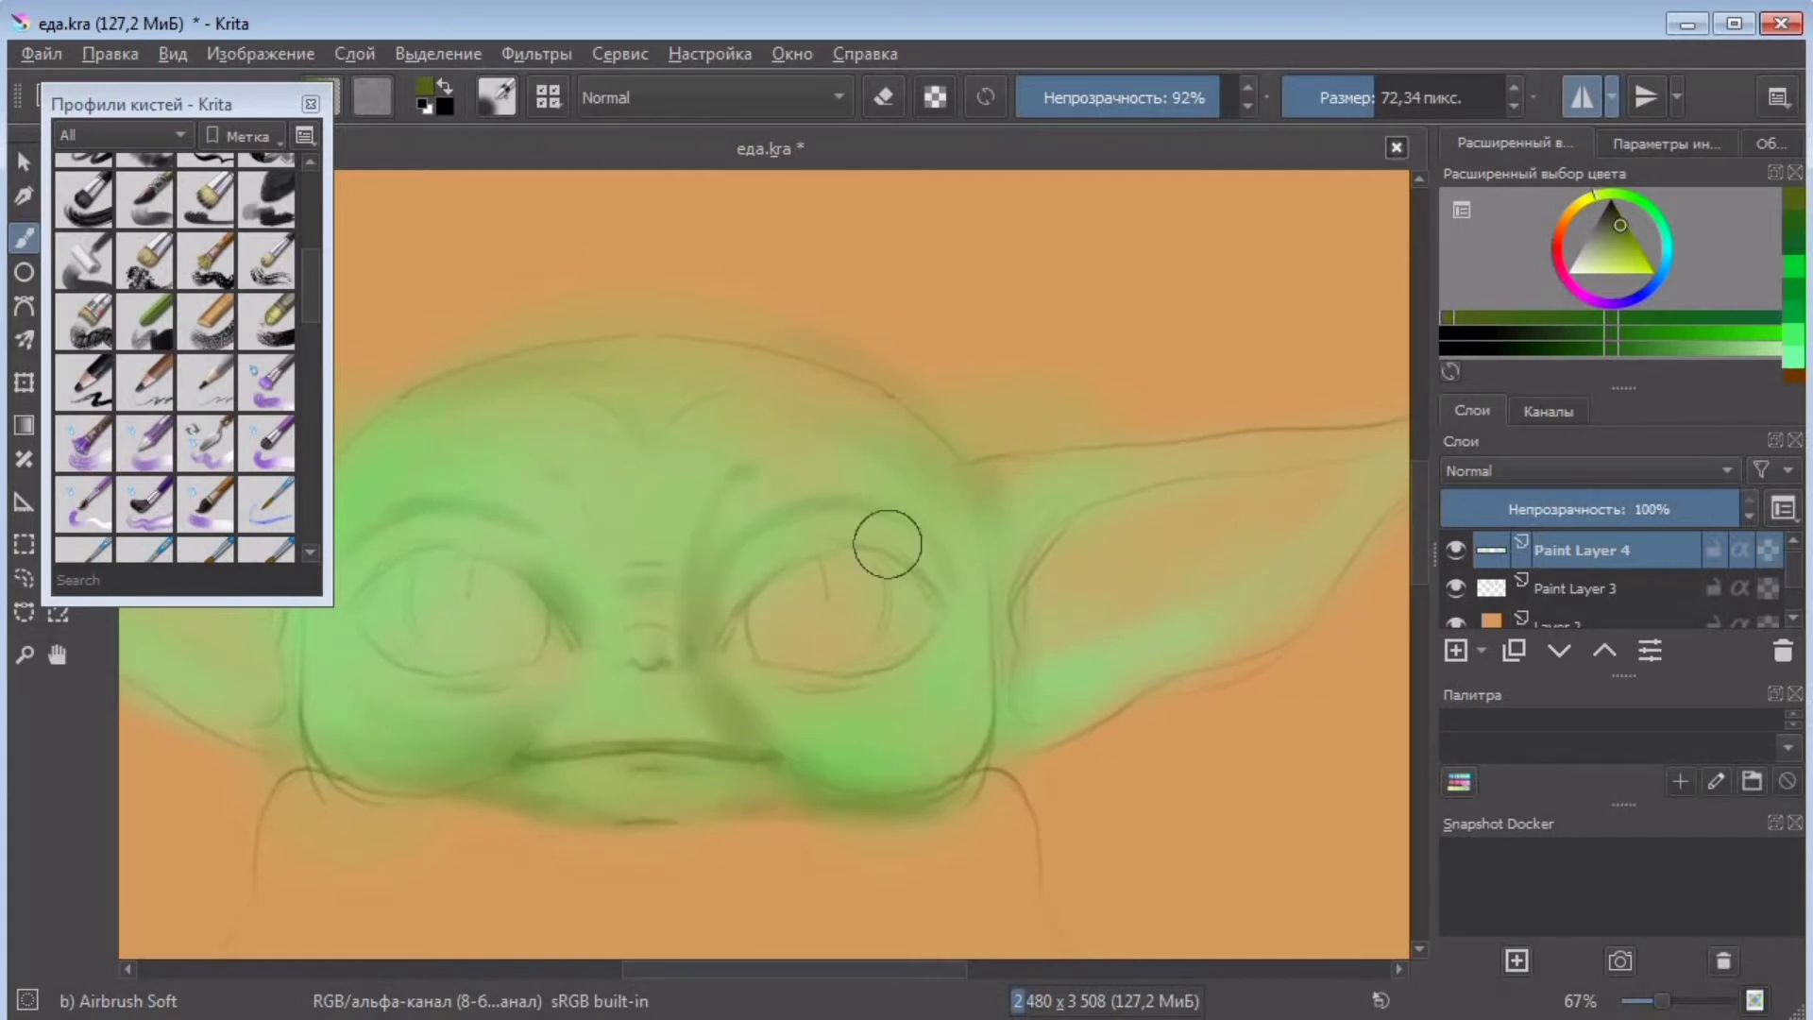
- Reduce the airbrush to 24.01 px and darken the eyelid creases around the eyes
key(bracketleft)
key(bracketleft)
key(bracketleft)
key(bracketleft)
key(bracketleft)
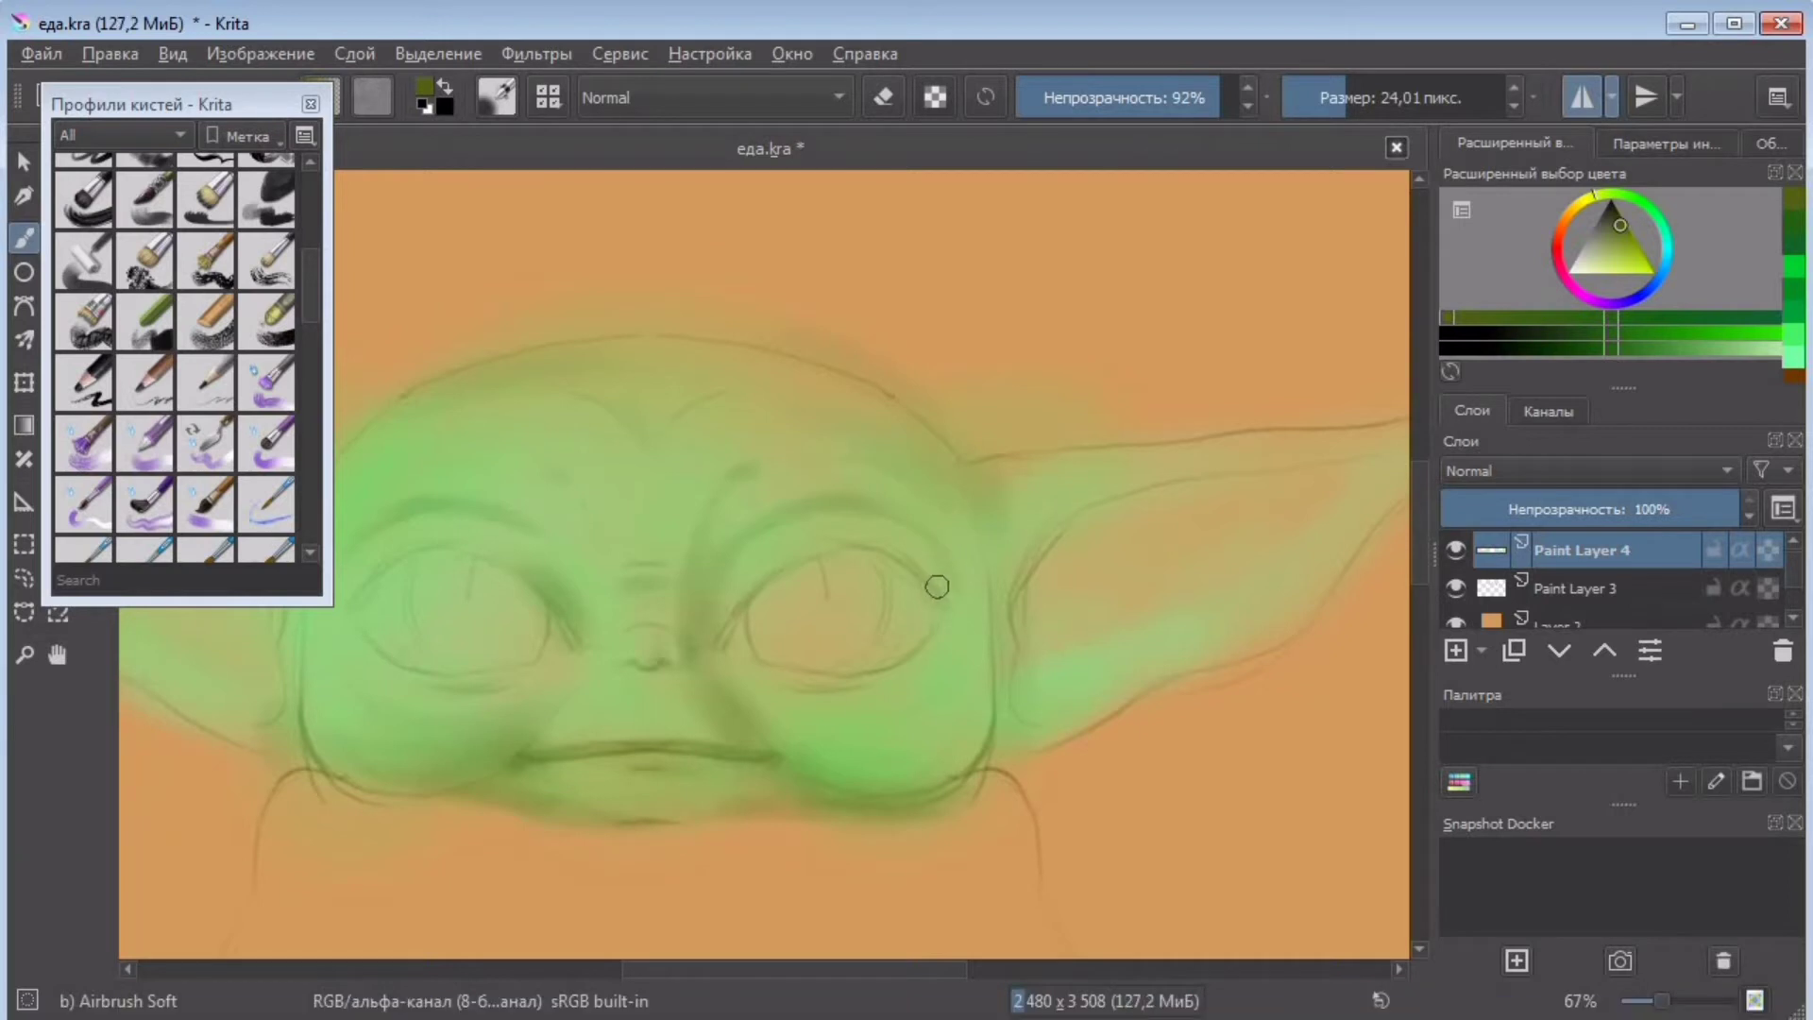
drag(661, 970, 631, 970)
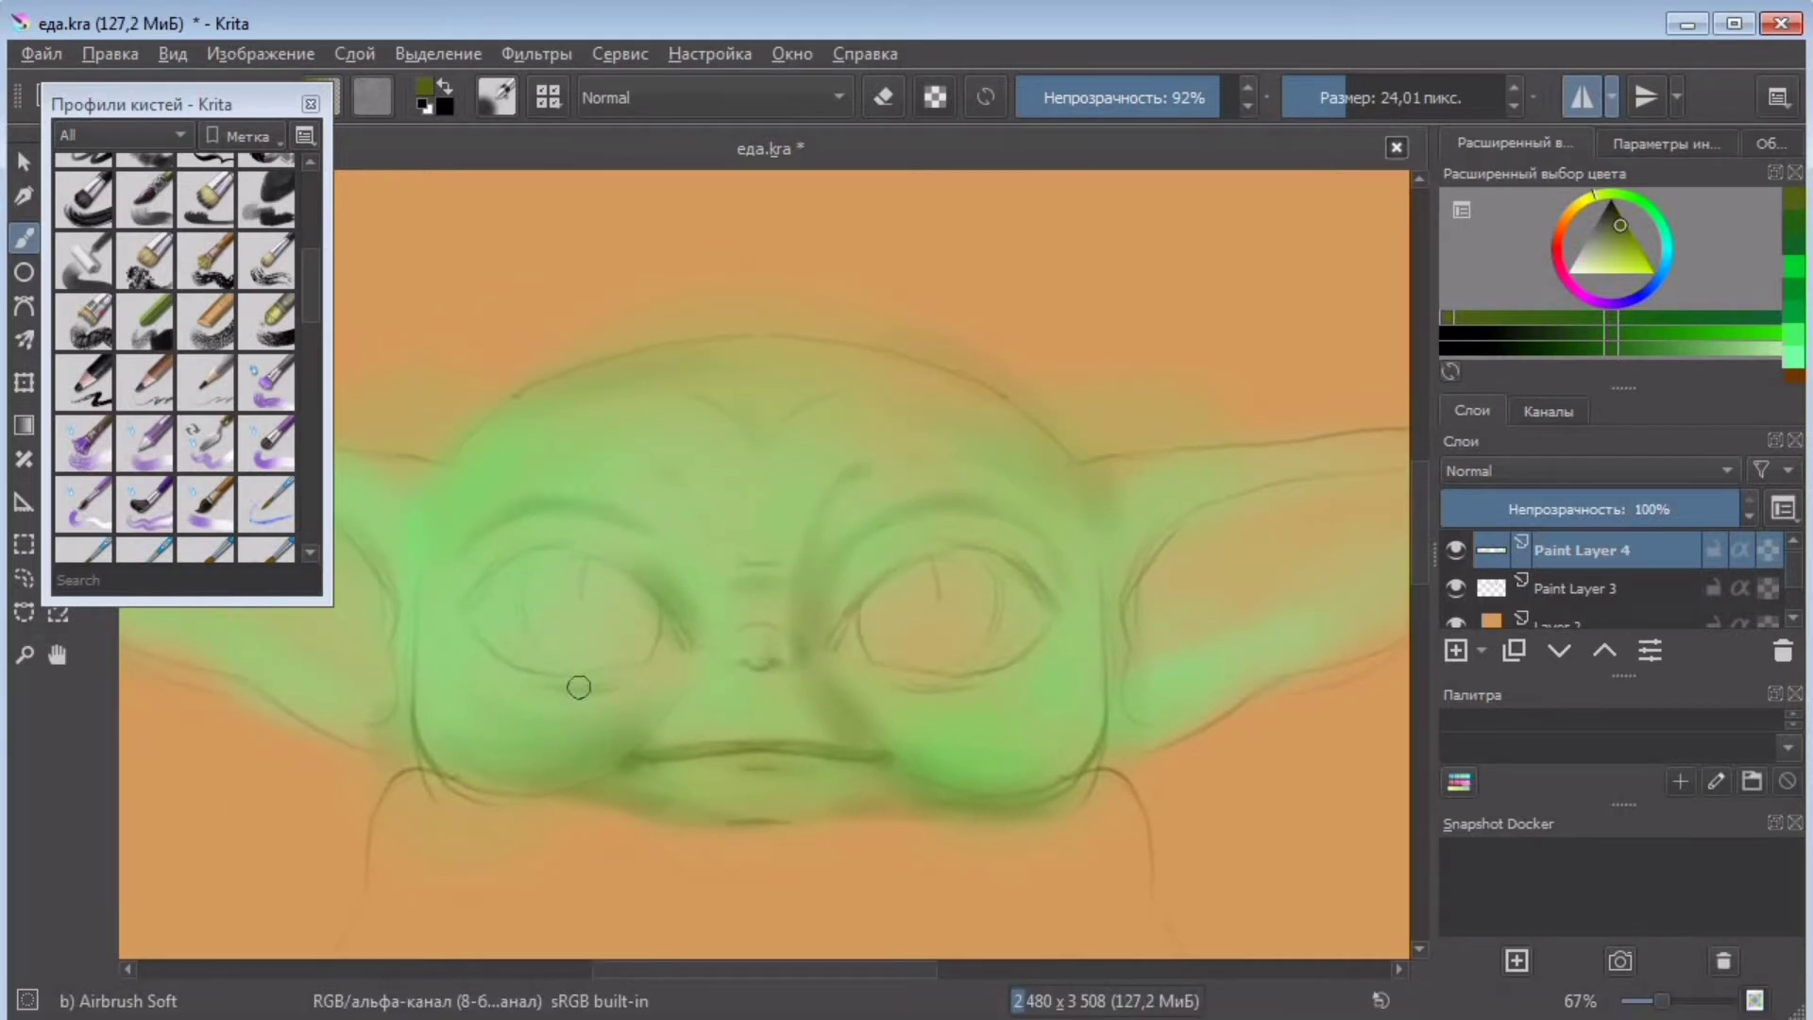
- Shade the under-eye areas and the central forehead creases in olive, setting the airbrush to 37.04 px for the creases
click(1364, 104)
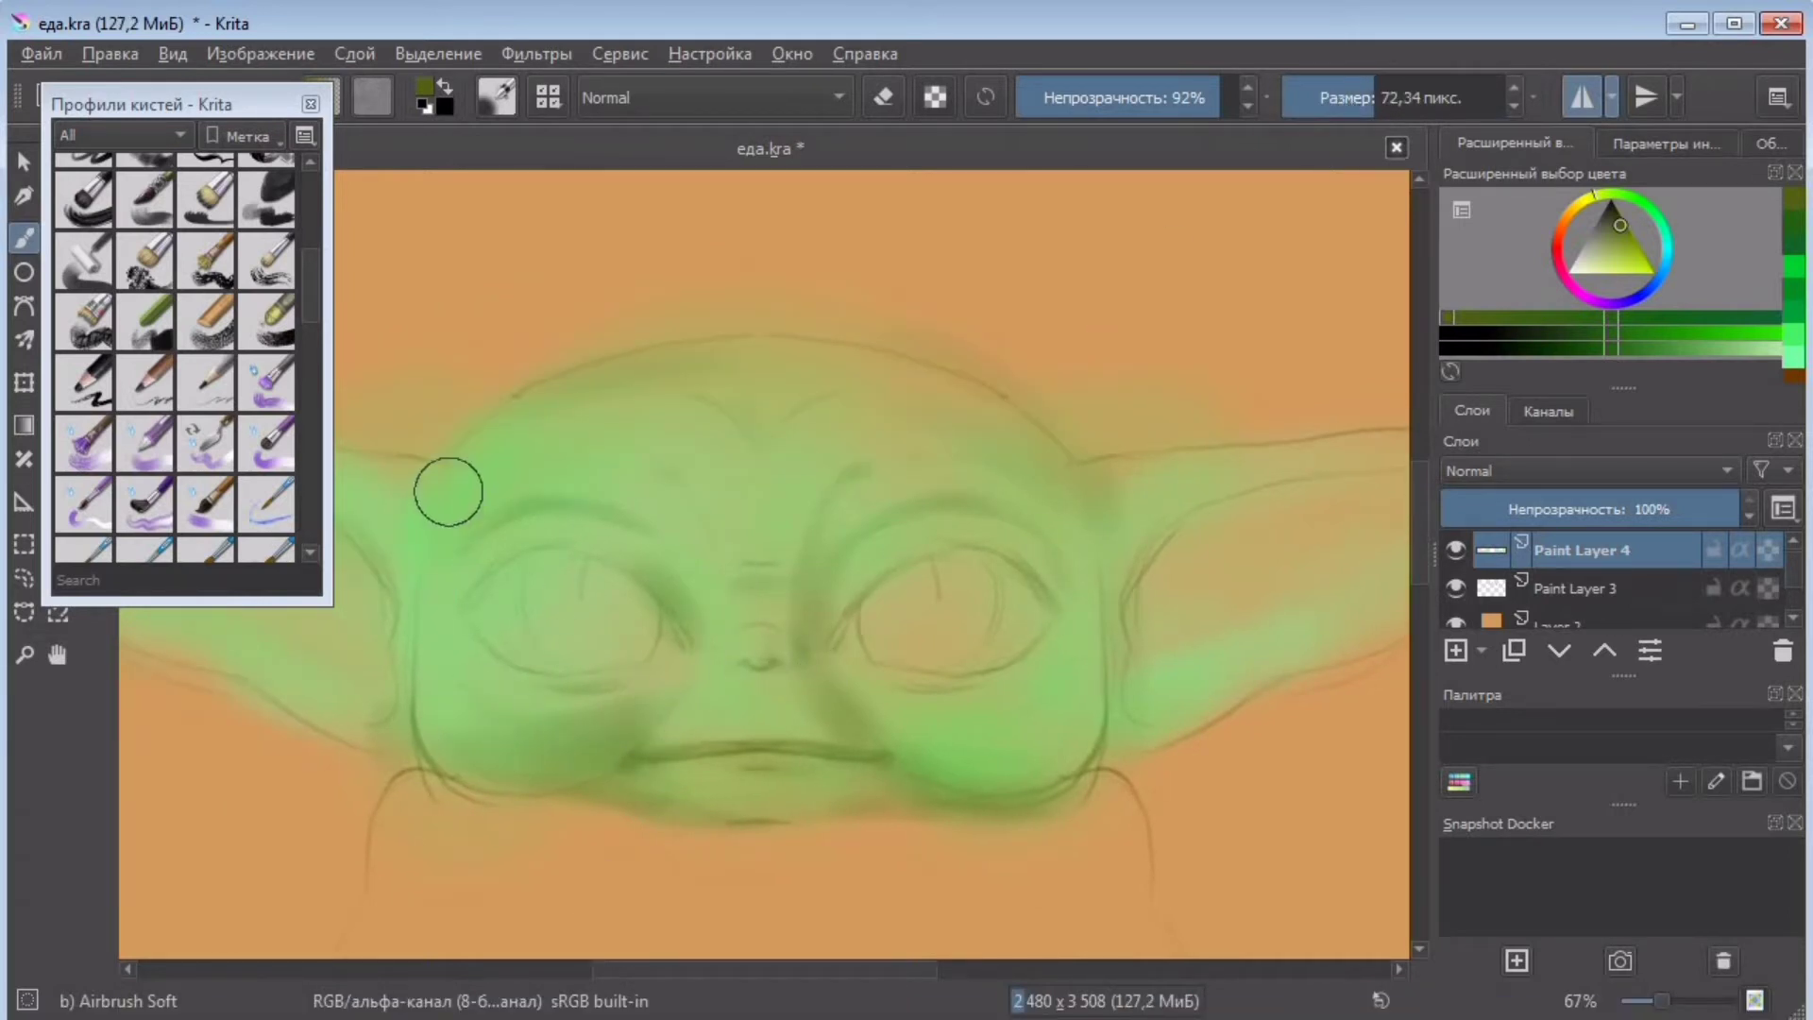
click(1314, 102)
key(bracketright)
key(bracketright)
key(bracketright)
key(bracketright)
key(bracketright)
key(bracketright)
key(bracketright)
key(bracketright)
key(bracketright)
key(bracketright)
key(bracketright)
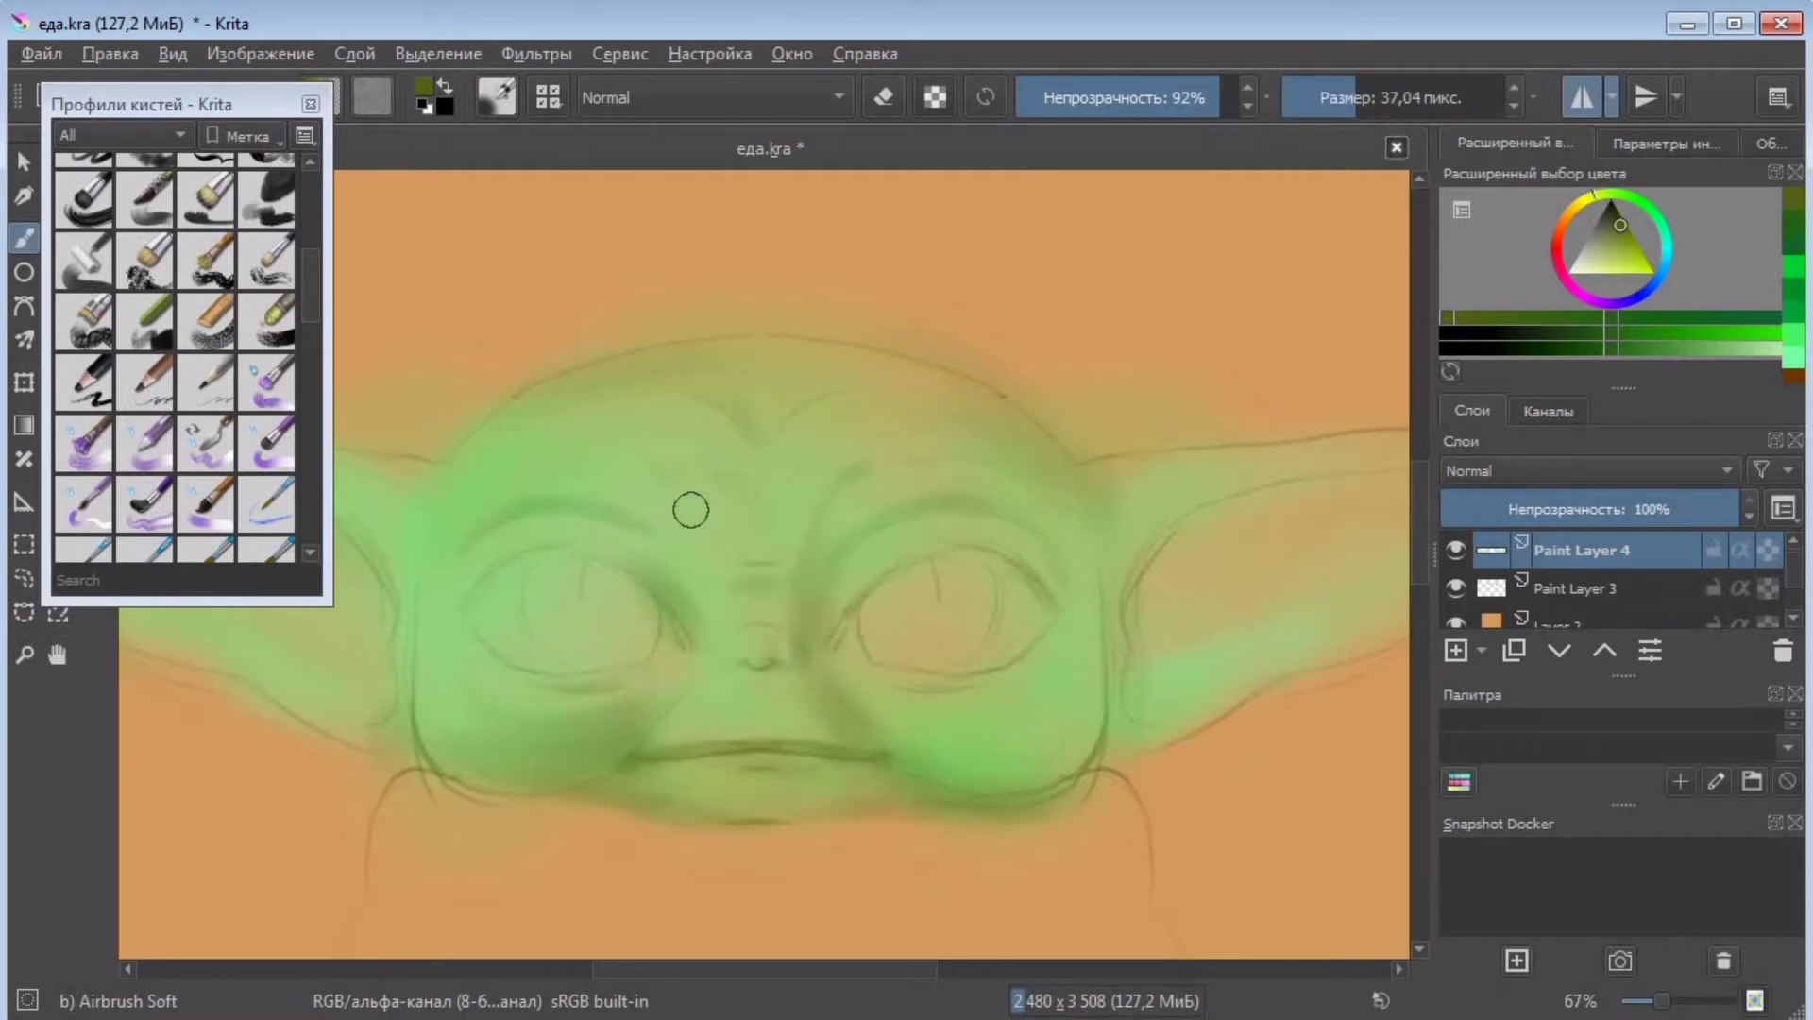
- Erase the sketch lines on the bridge of the nose on Paint Layer 3 with the Eraser Circle brush
drag(1795, 578, 1794, 606)
click(1559, 572)
click(1560, 544)
drag(250, 105, 265, 105)
drag(323, 284, 324, 188)
click(98, 183)
click(1387, 100)
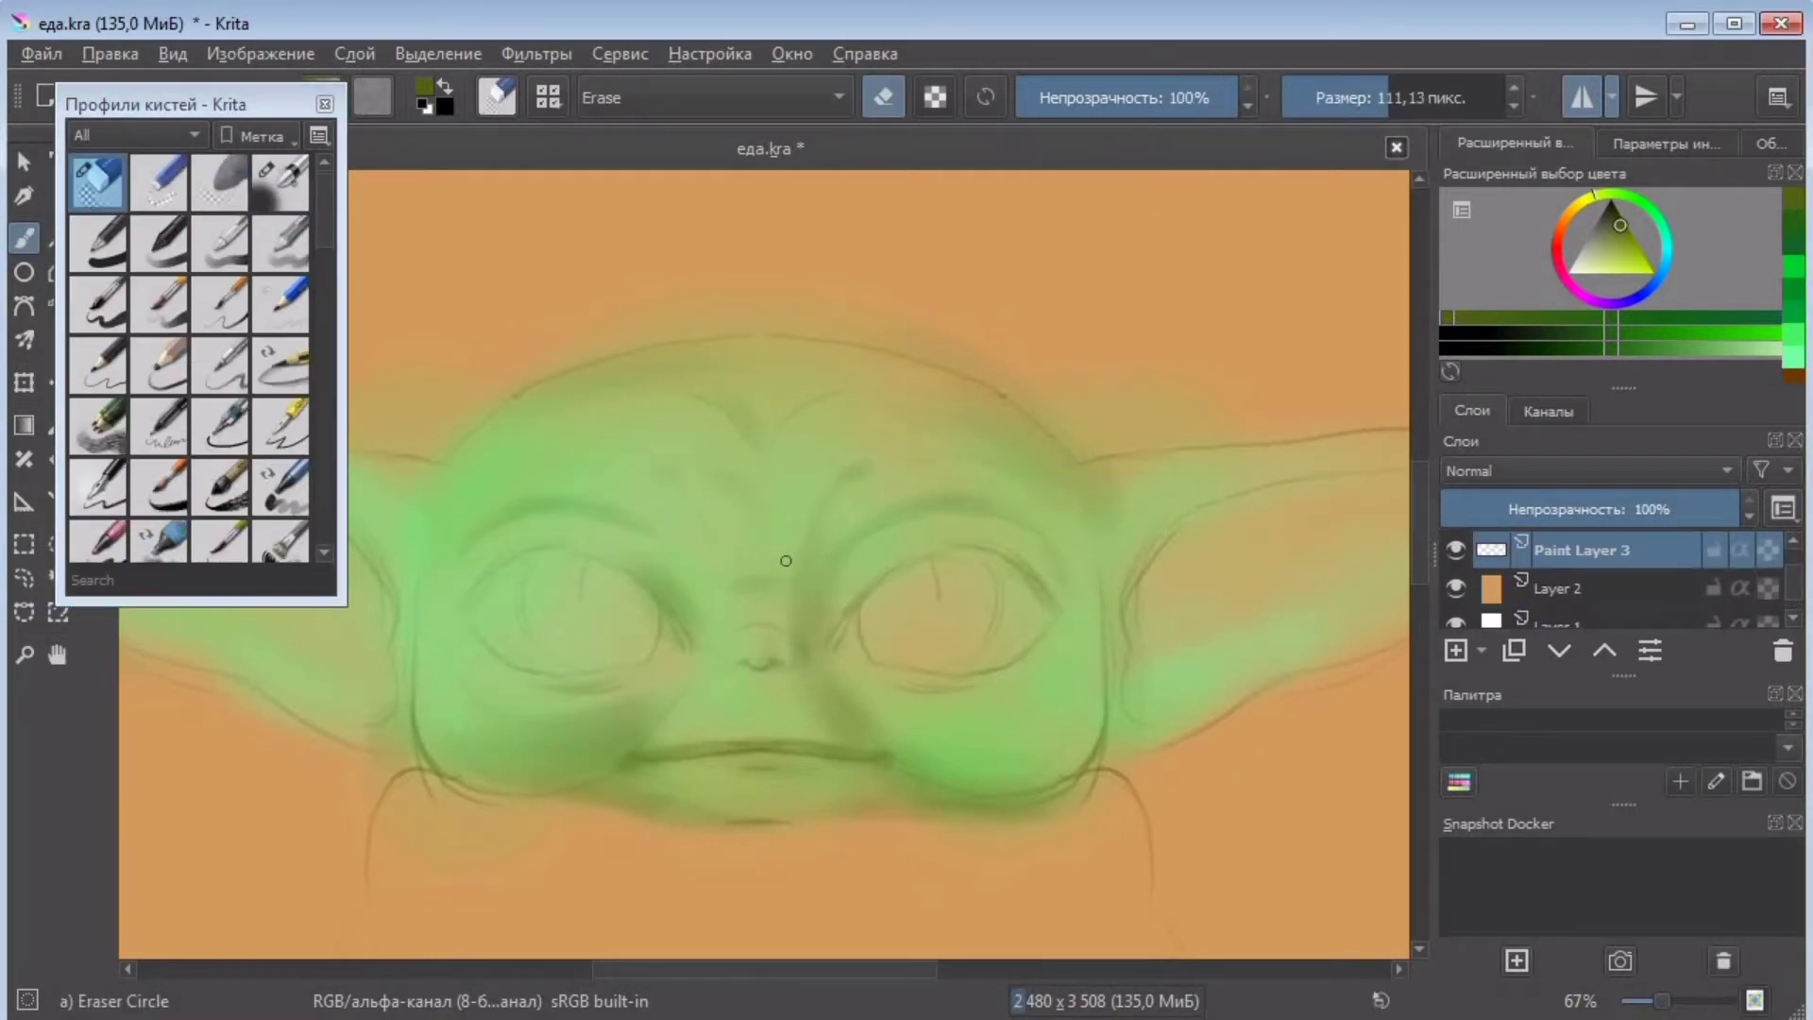
key(ctrl+z)
- Return to the soft airbrush on Paint Layer 4 and shade the nostrils and side of the nose at 9.47 px
key(slash)
key(bracketleft)
key(bracketleft)
key(bracketleft)
key(bracketleft)
key(bracketleft)
key(bracketleft)
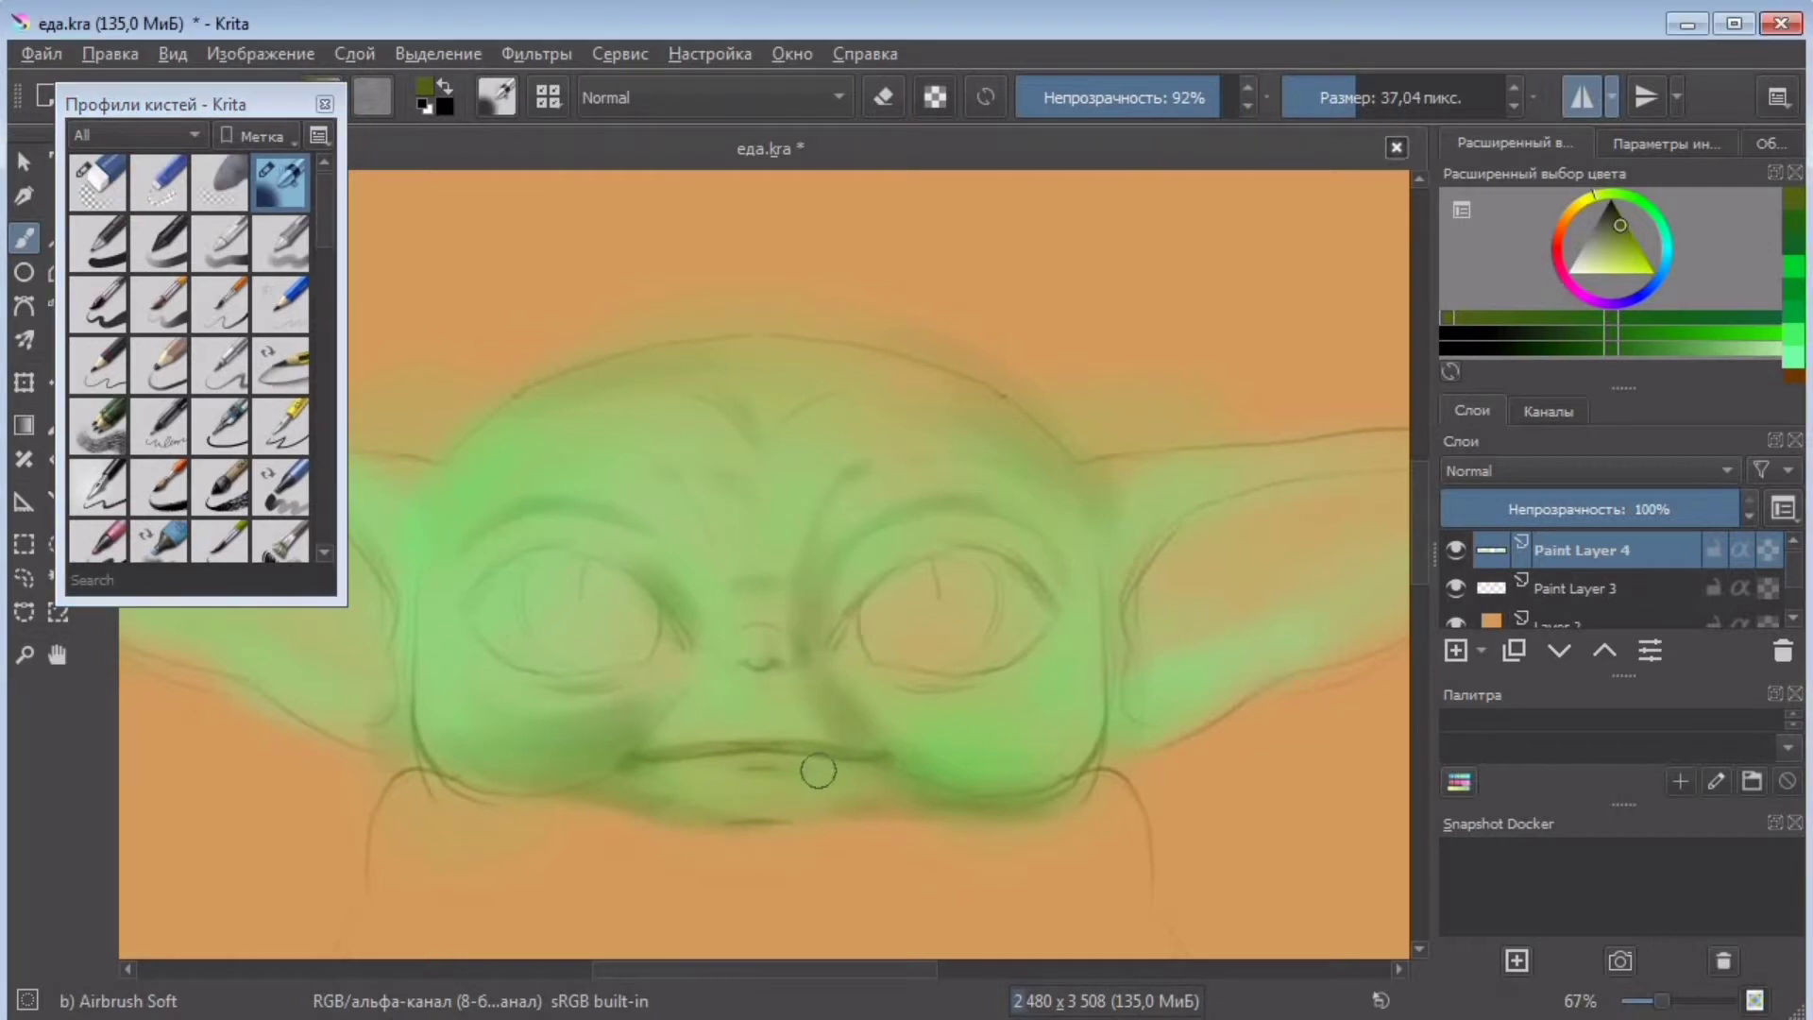
scroll(724, 799, up, 2)
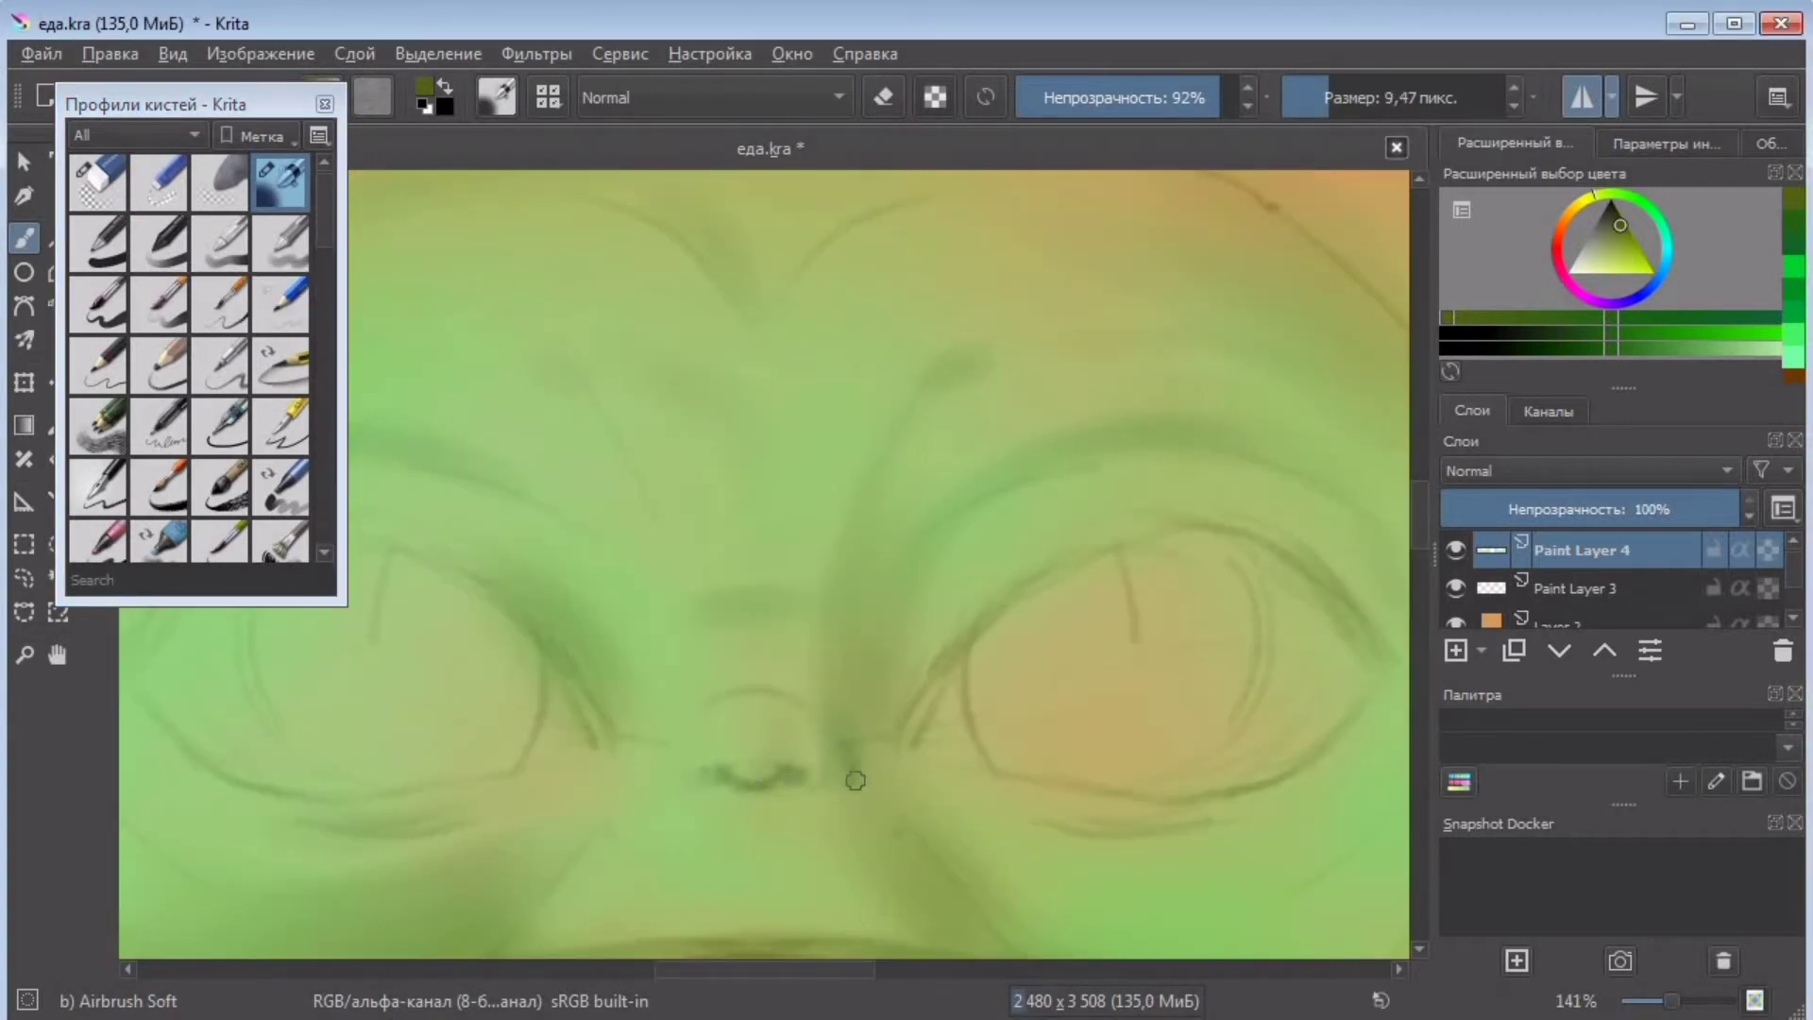
mouse_move(855, 780)
mouse_down()
mouse_move(834, 741)
mouse_move(678, 781)
mouse_up()
key(ctrl+minus)
key(ctrl+minus)
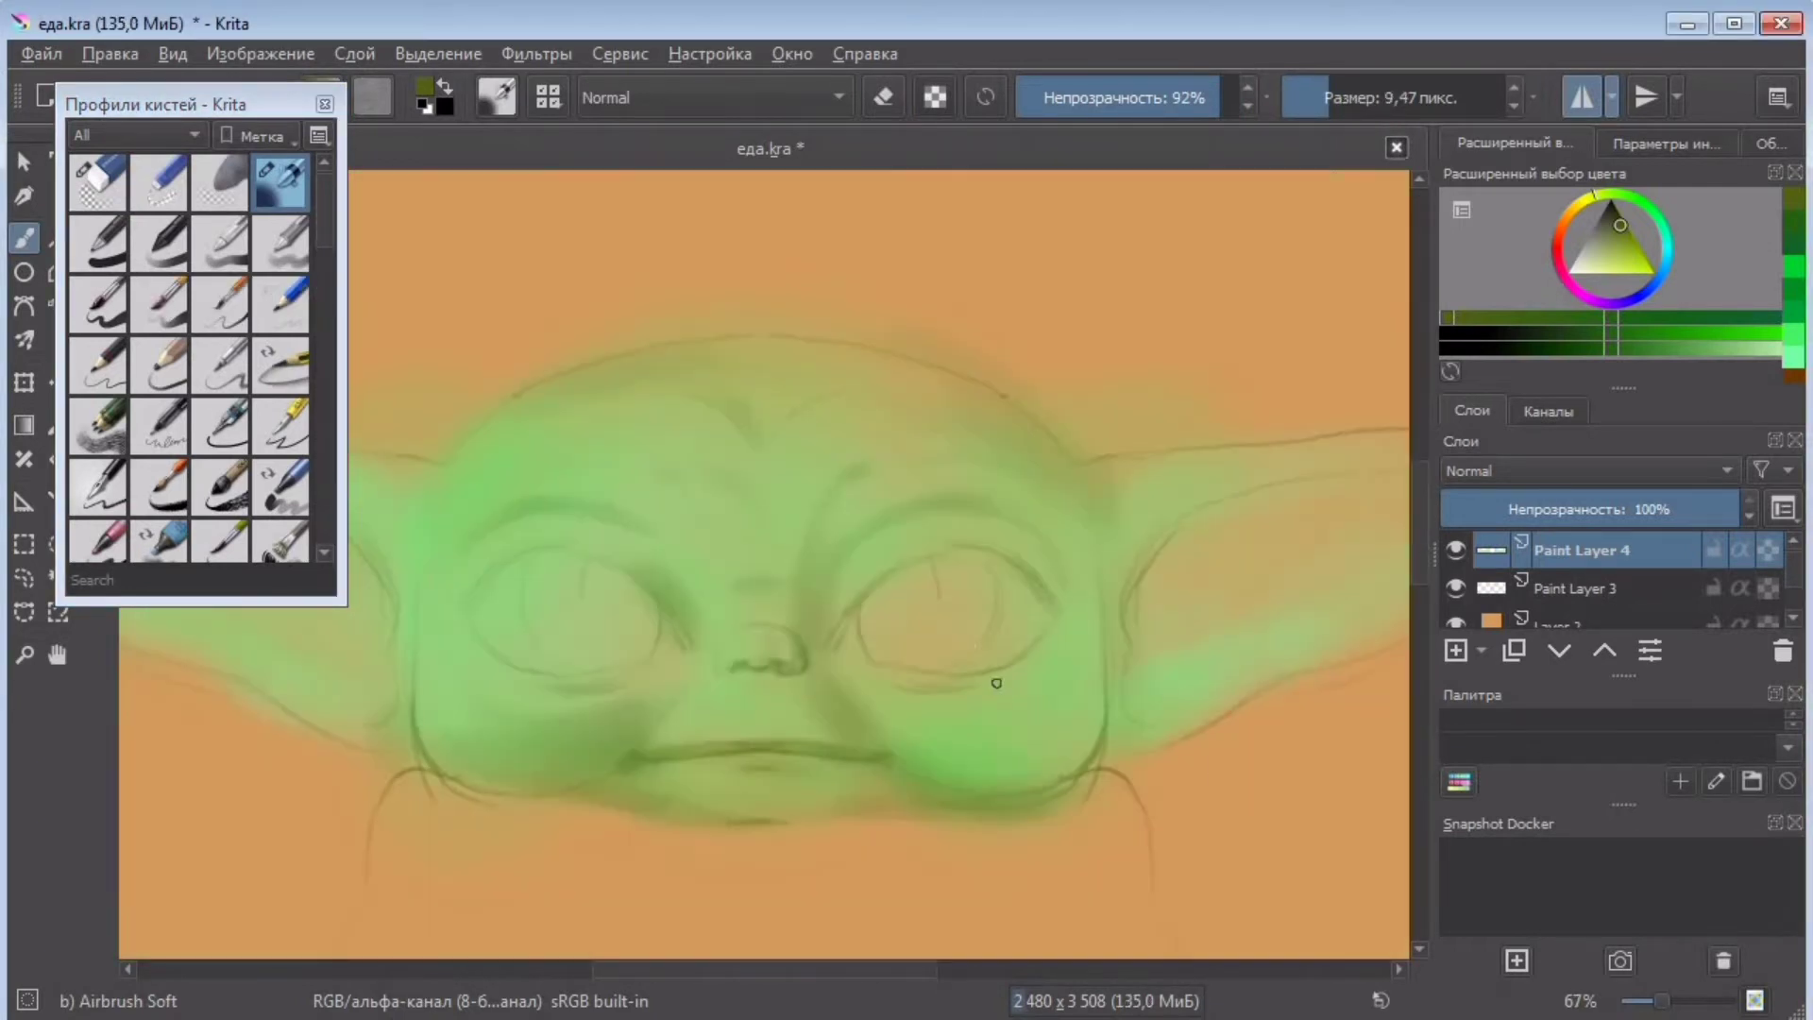
- Erase the nose sketch lines on Paint Layer 3 with a 65.87 px Eraser Circle, then switch back to the airbrush
key(ctrl+plus)
key(ctrl+plus)
click(1550, 590)
click(97, 183)
click(1340, 98)
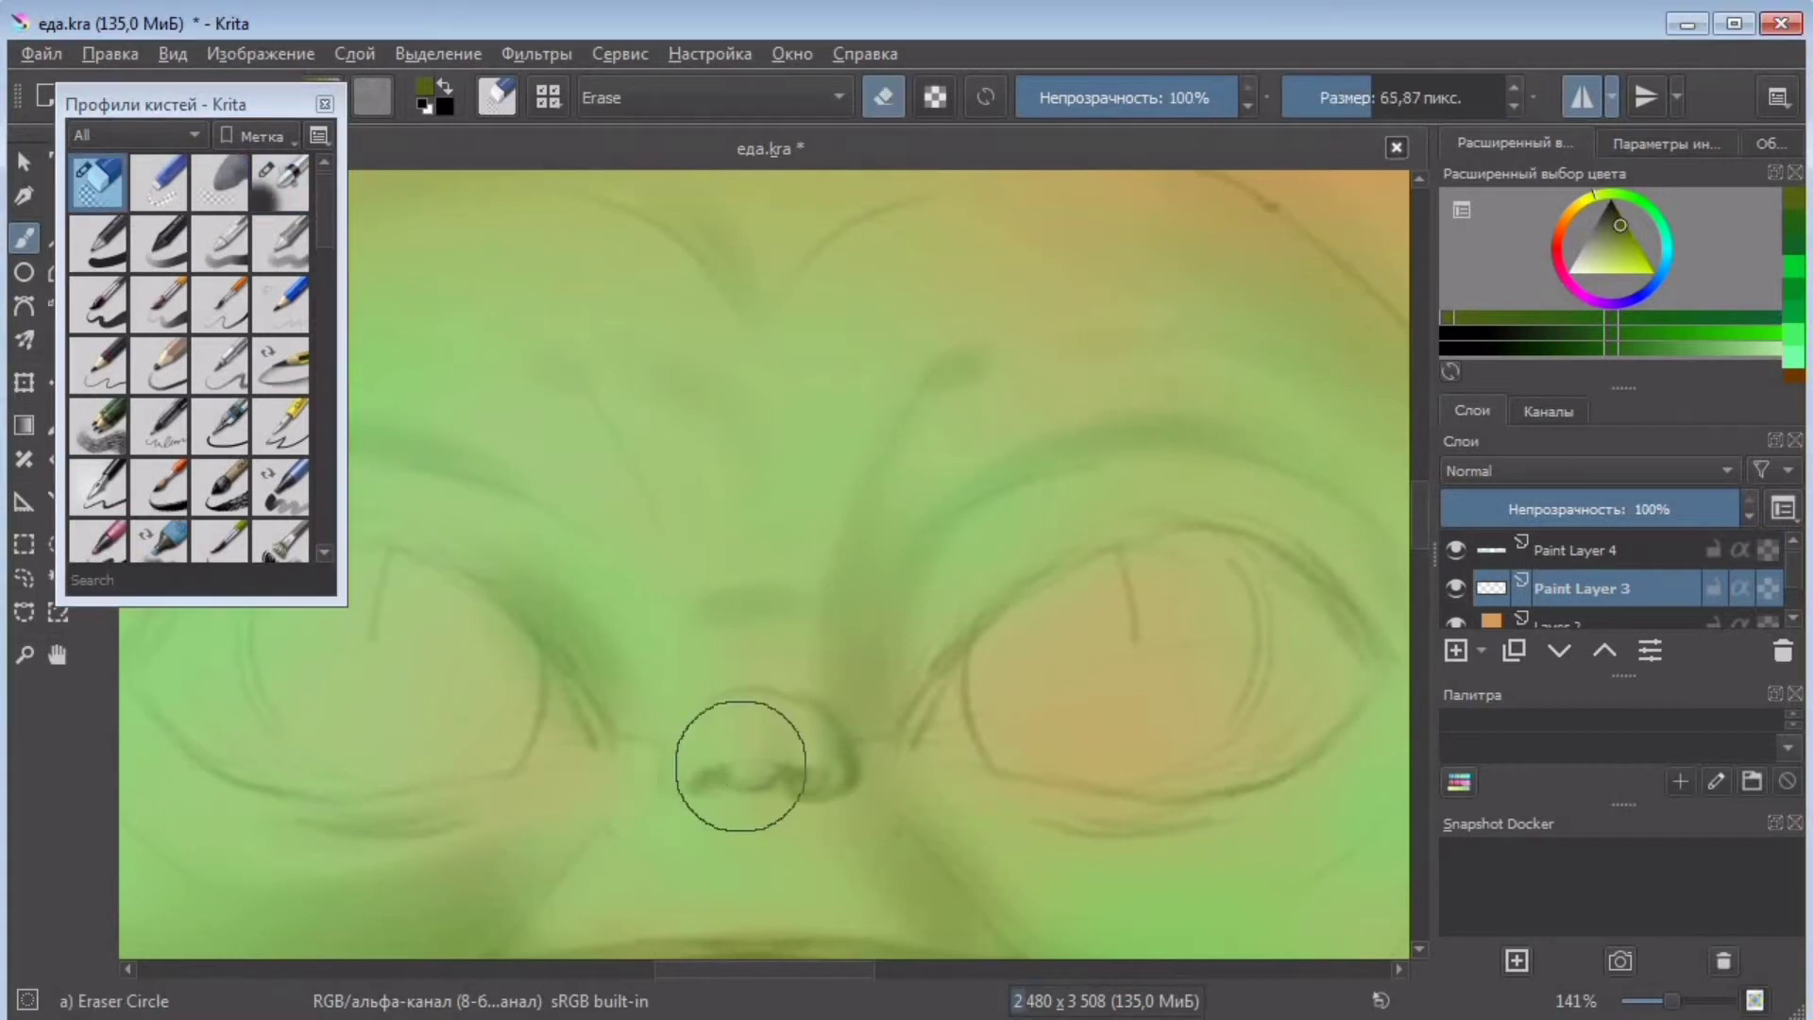
key(slash)
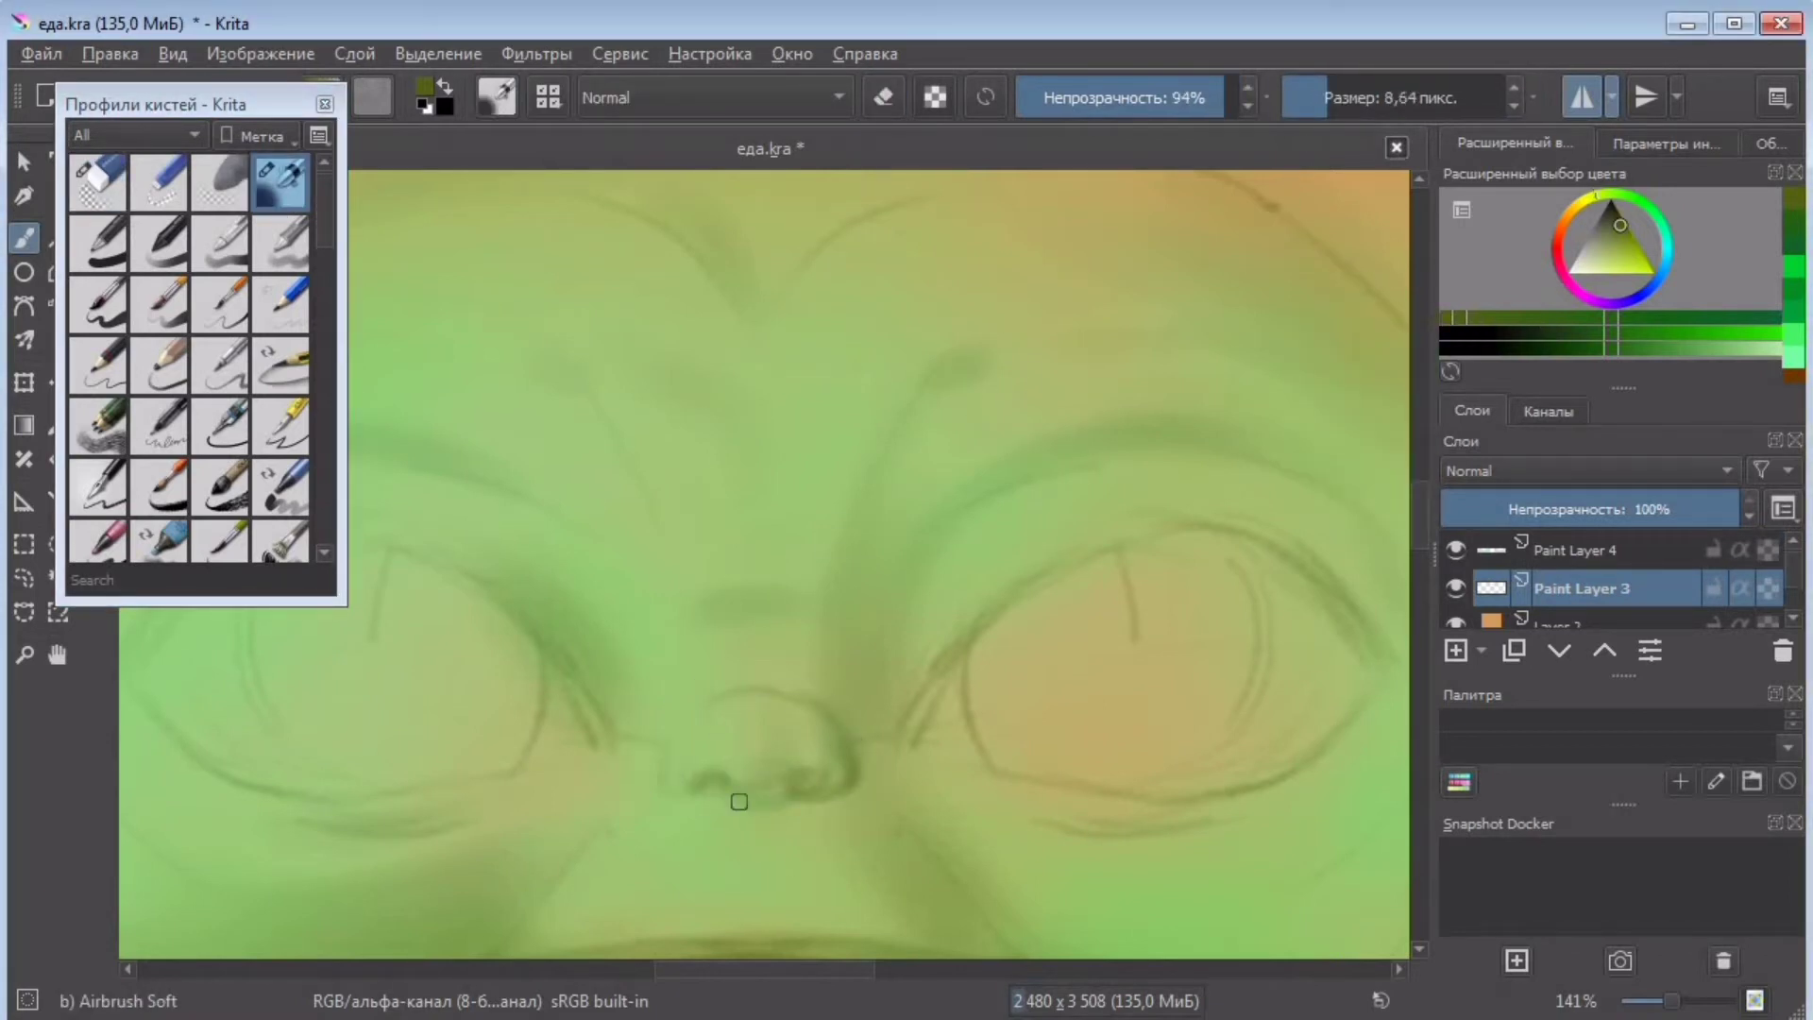
- Shade the underside of the nose in dark green with the 8.64 px soft airbrush on Paint Layer 3
click(1574, 317)
click(1560, 332)
drag(722, 790, 795, 795)
key(ctrl+minus)
key(ctrl+minus)
key(ctrl+minus)
key(ctrl+minus)
key(ctrl+plus)
key(ctrl+plus)
key(ctrl+plus)
key(ctrl+plus)
key(ctrl+plus)
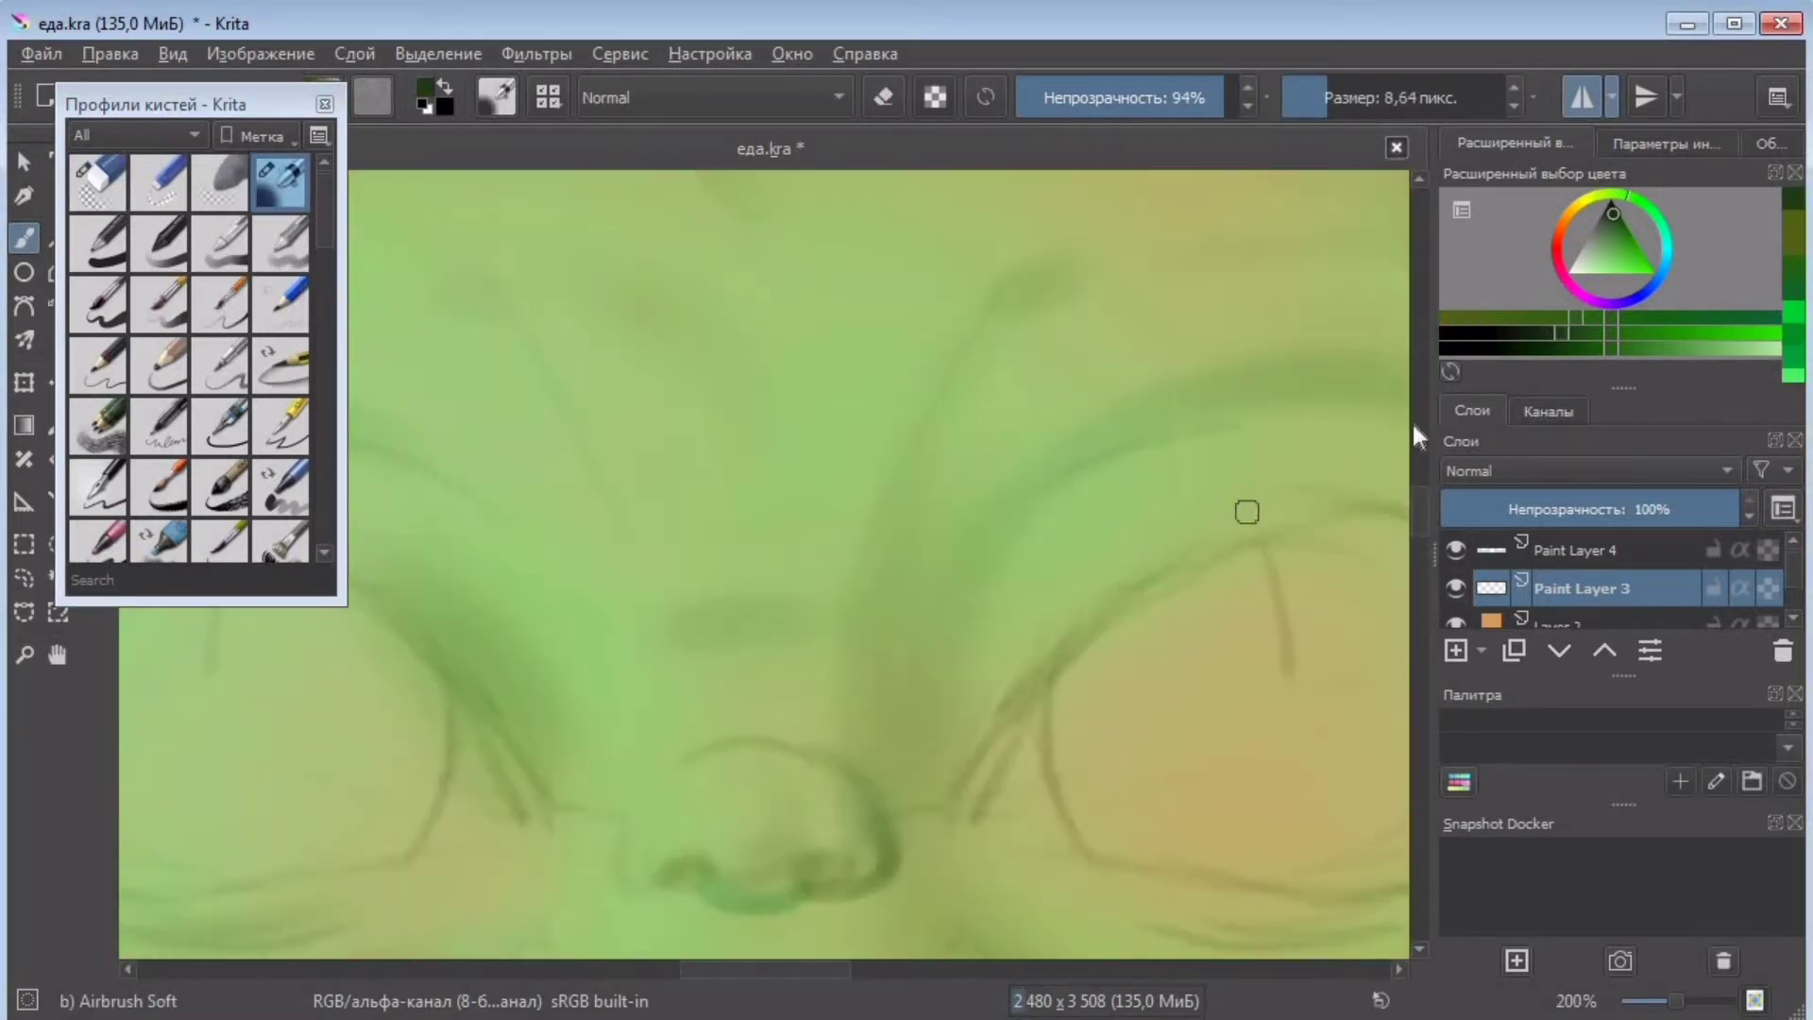
- Darken the inner corner and lid fold of the right-hand eye in deep greens, setting the airbrush to 13.35 px
click(1537, 332)
drag(977, 793, 1048, 672)
drag(1322, 106, 1334, 104)
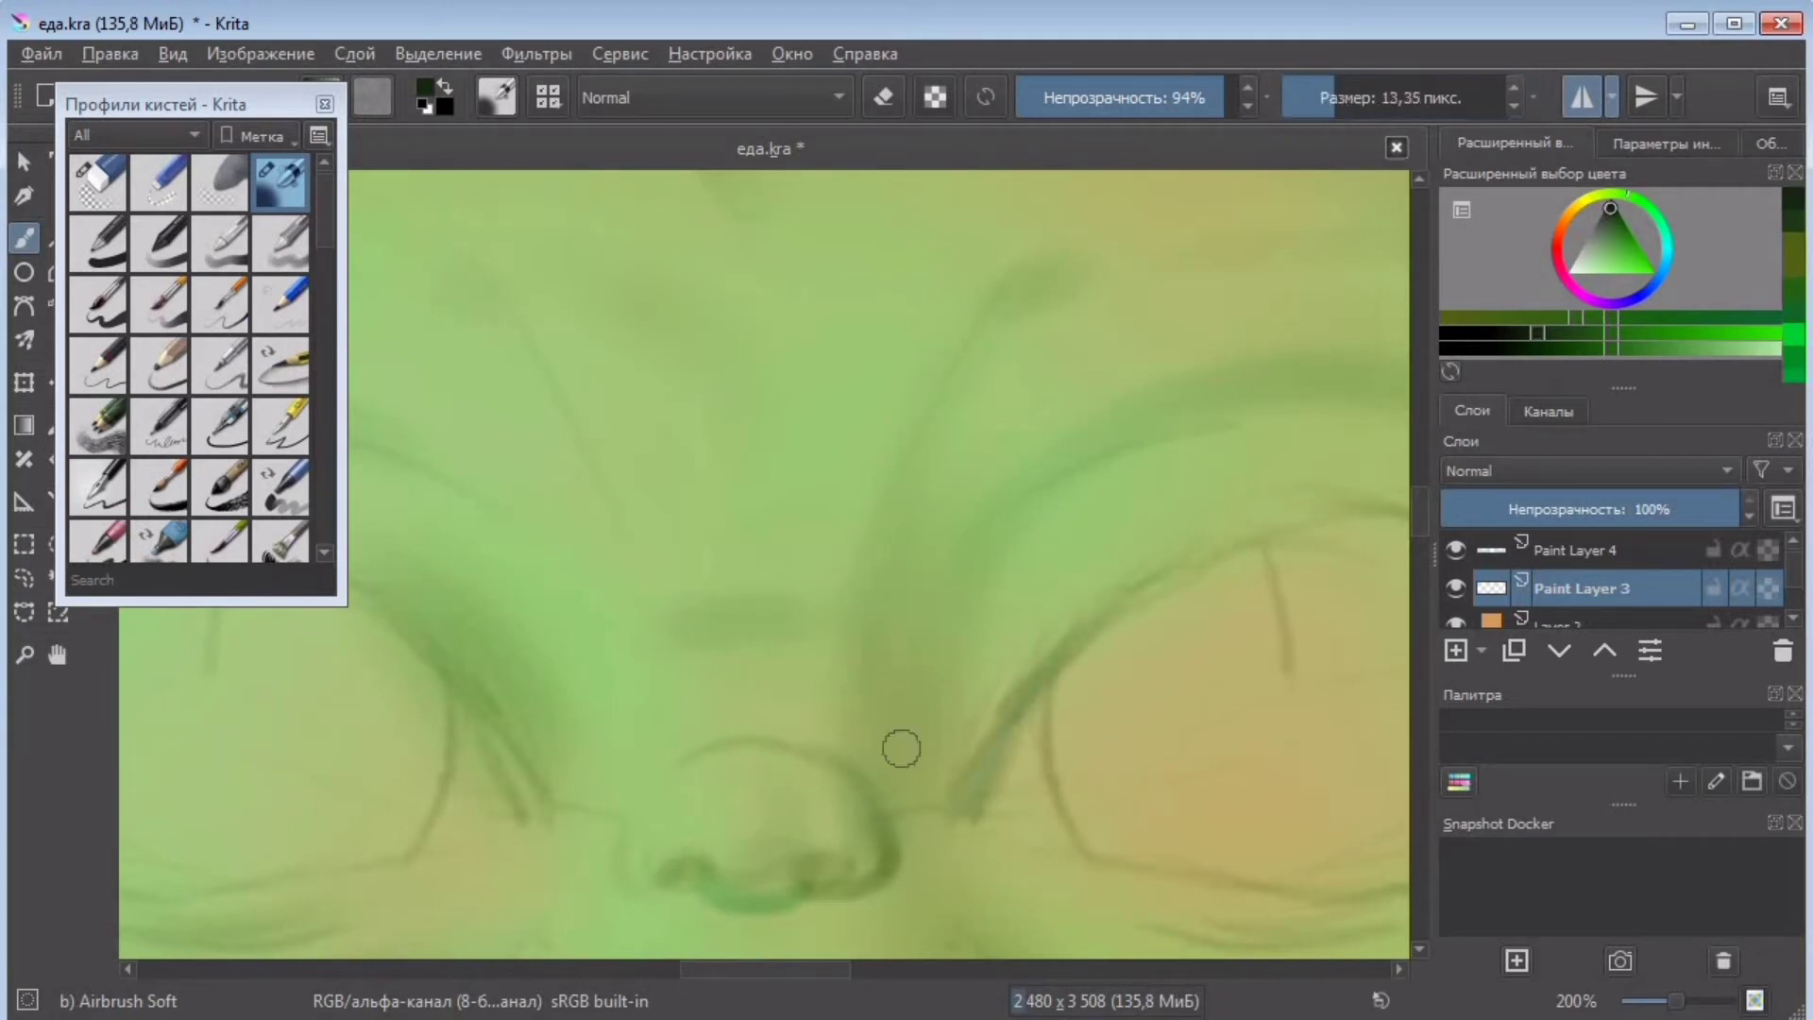
click(1617, 218)
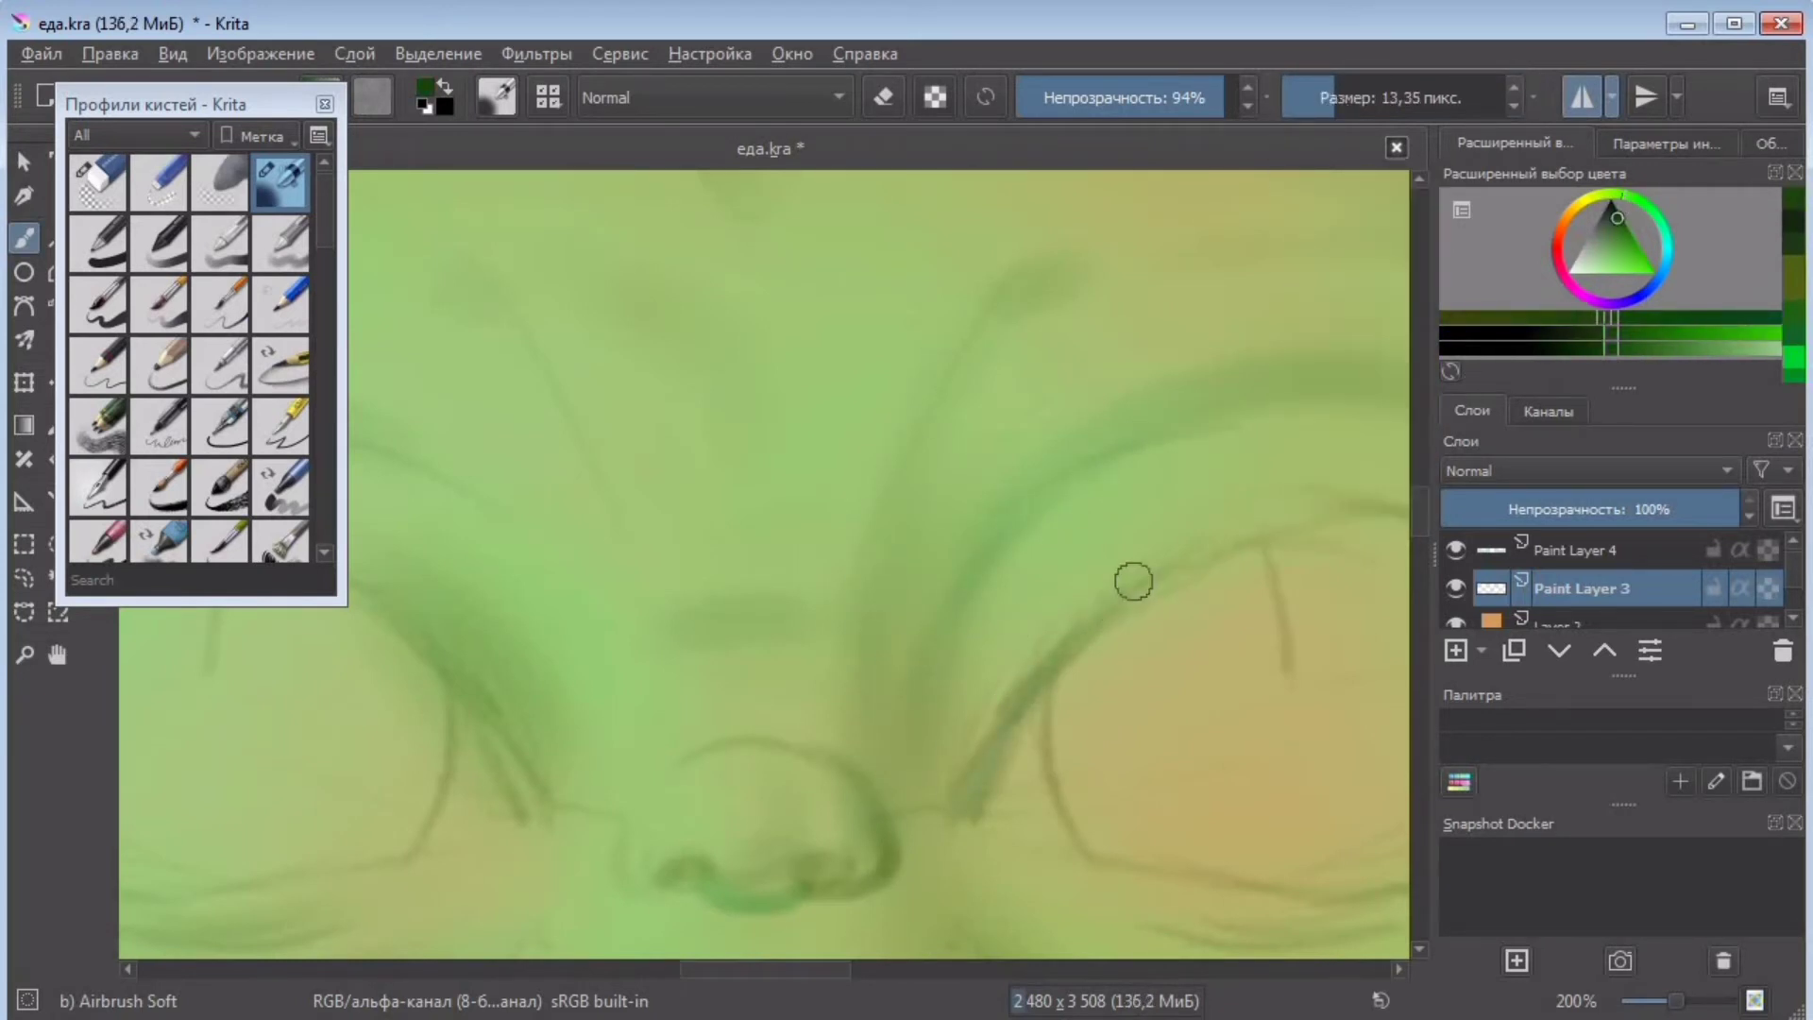
scroll(775, 532, down, 3)
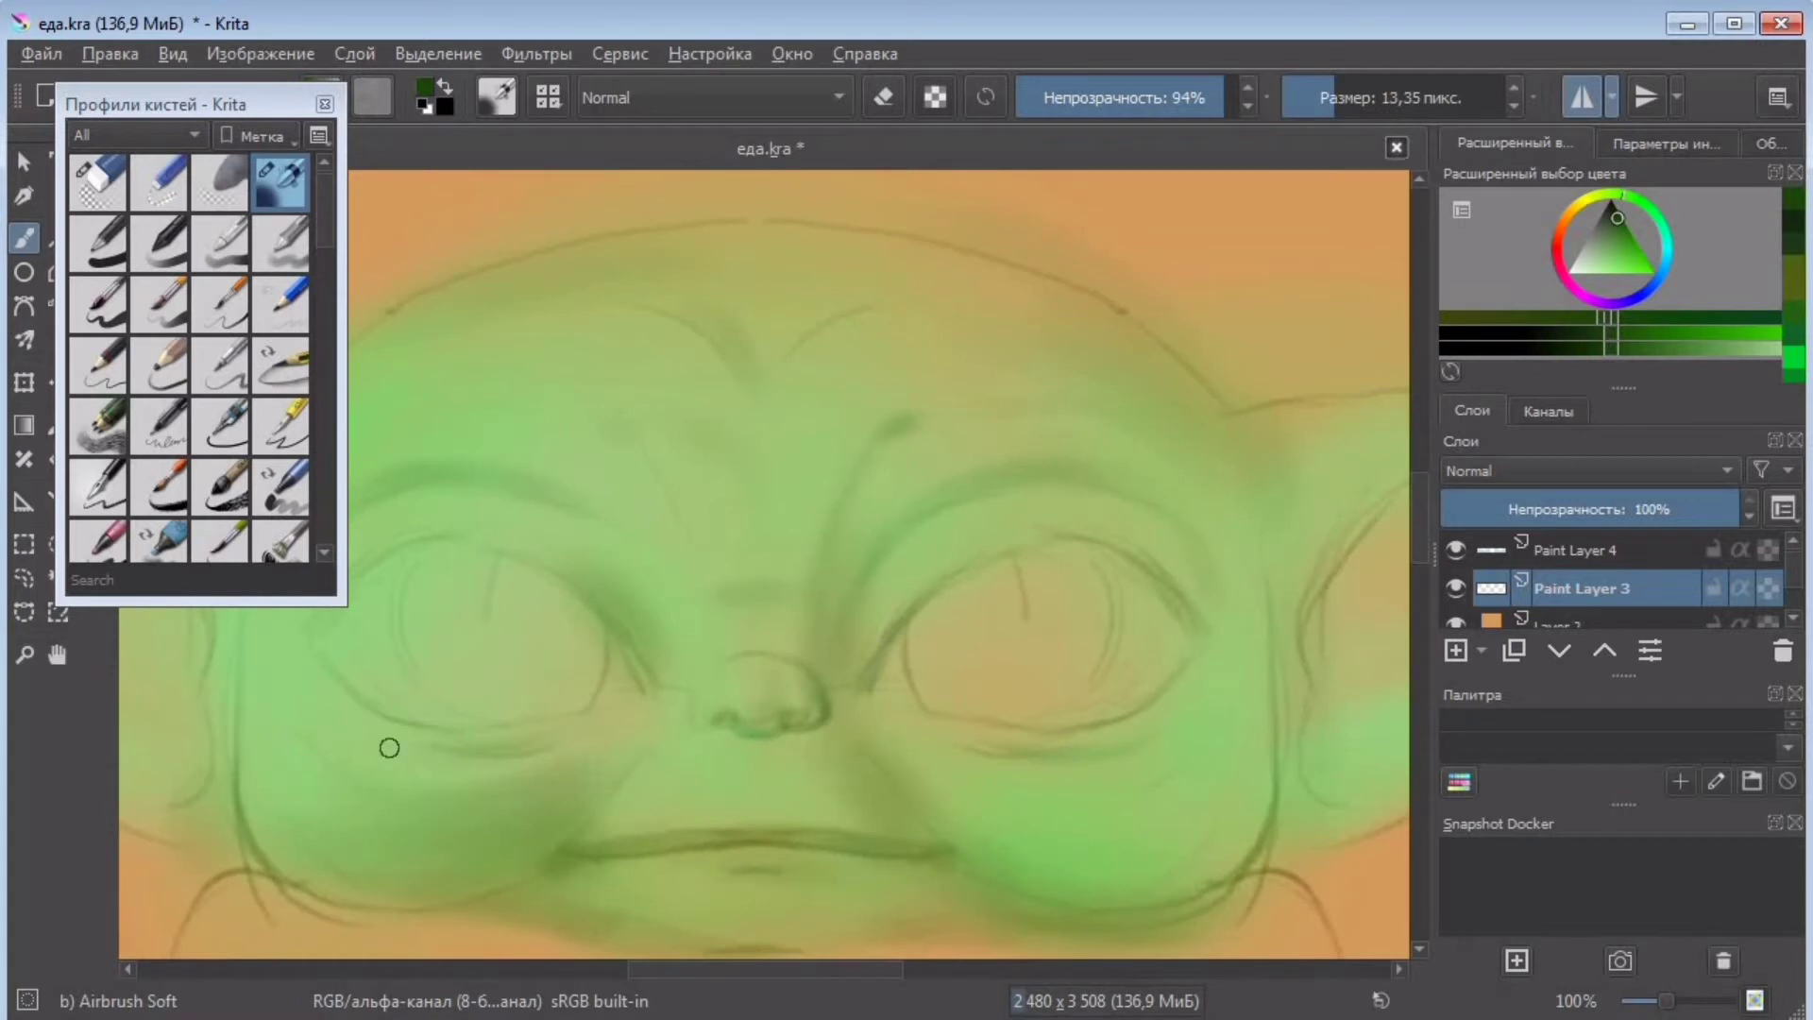
- Highlight the nose, upper lip, under-eye area and upper eyelids in pale green, enlarging the airbrush to 46.26 px
click(1586, 273)
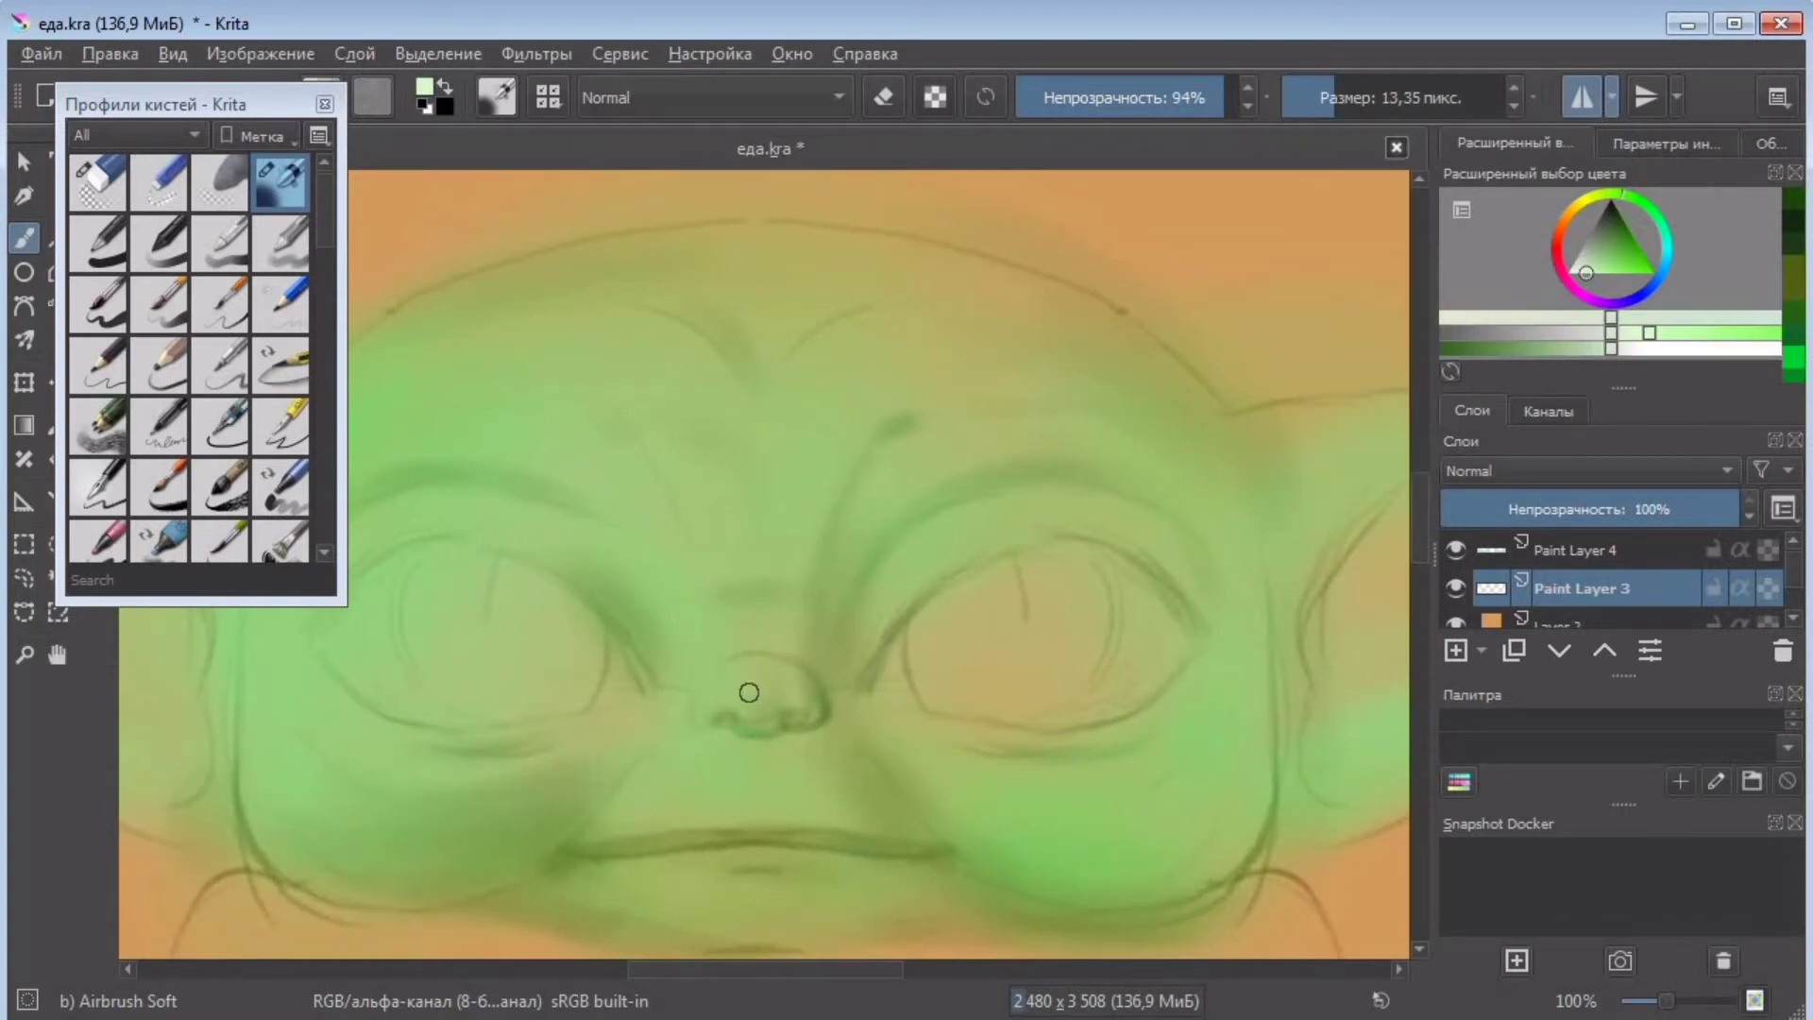
click(1352, 98)
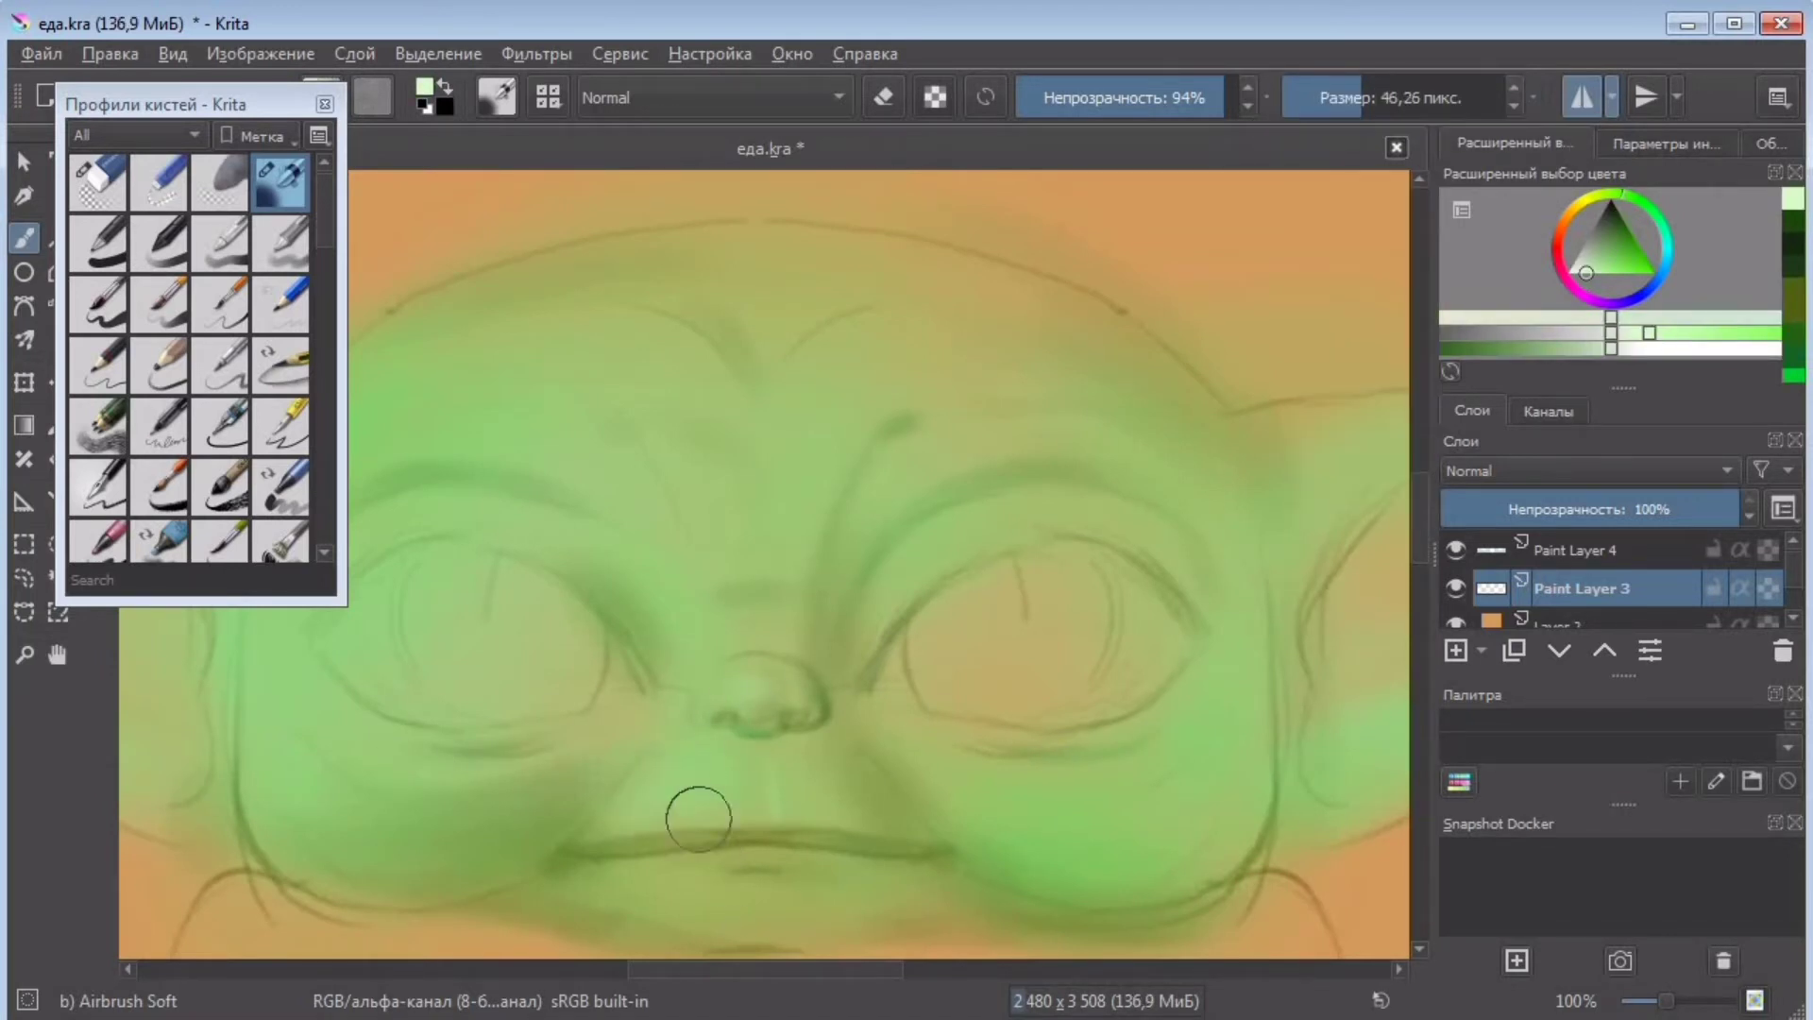
drag(1106, 769, 1266, 671)
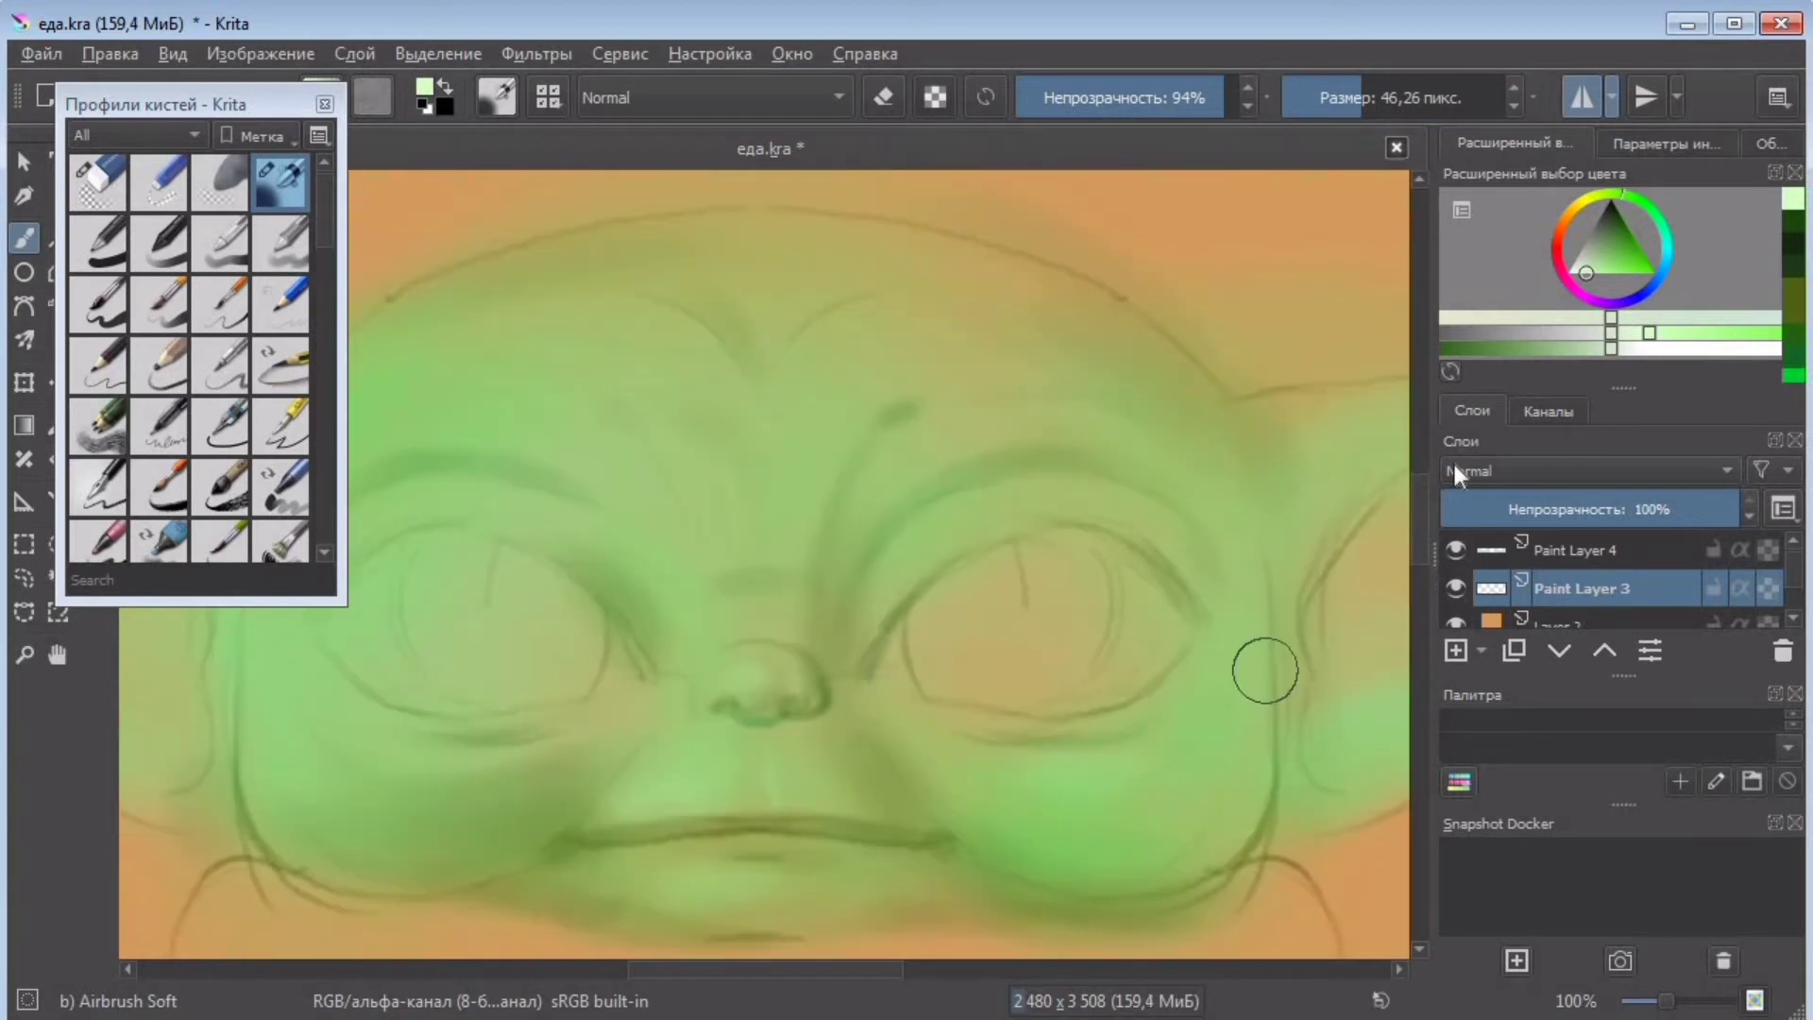
drag(320, 724, 490, 745)
drag(966, 521, 901, 594)
- Add pale green highlights to the brow, the left edge of the face and the base of the left ear
drag(764, 969, 705, 969)
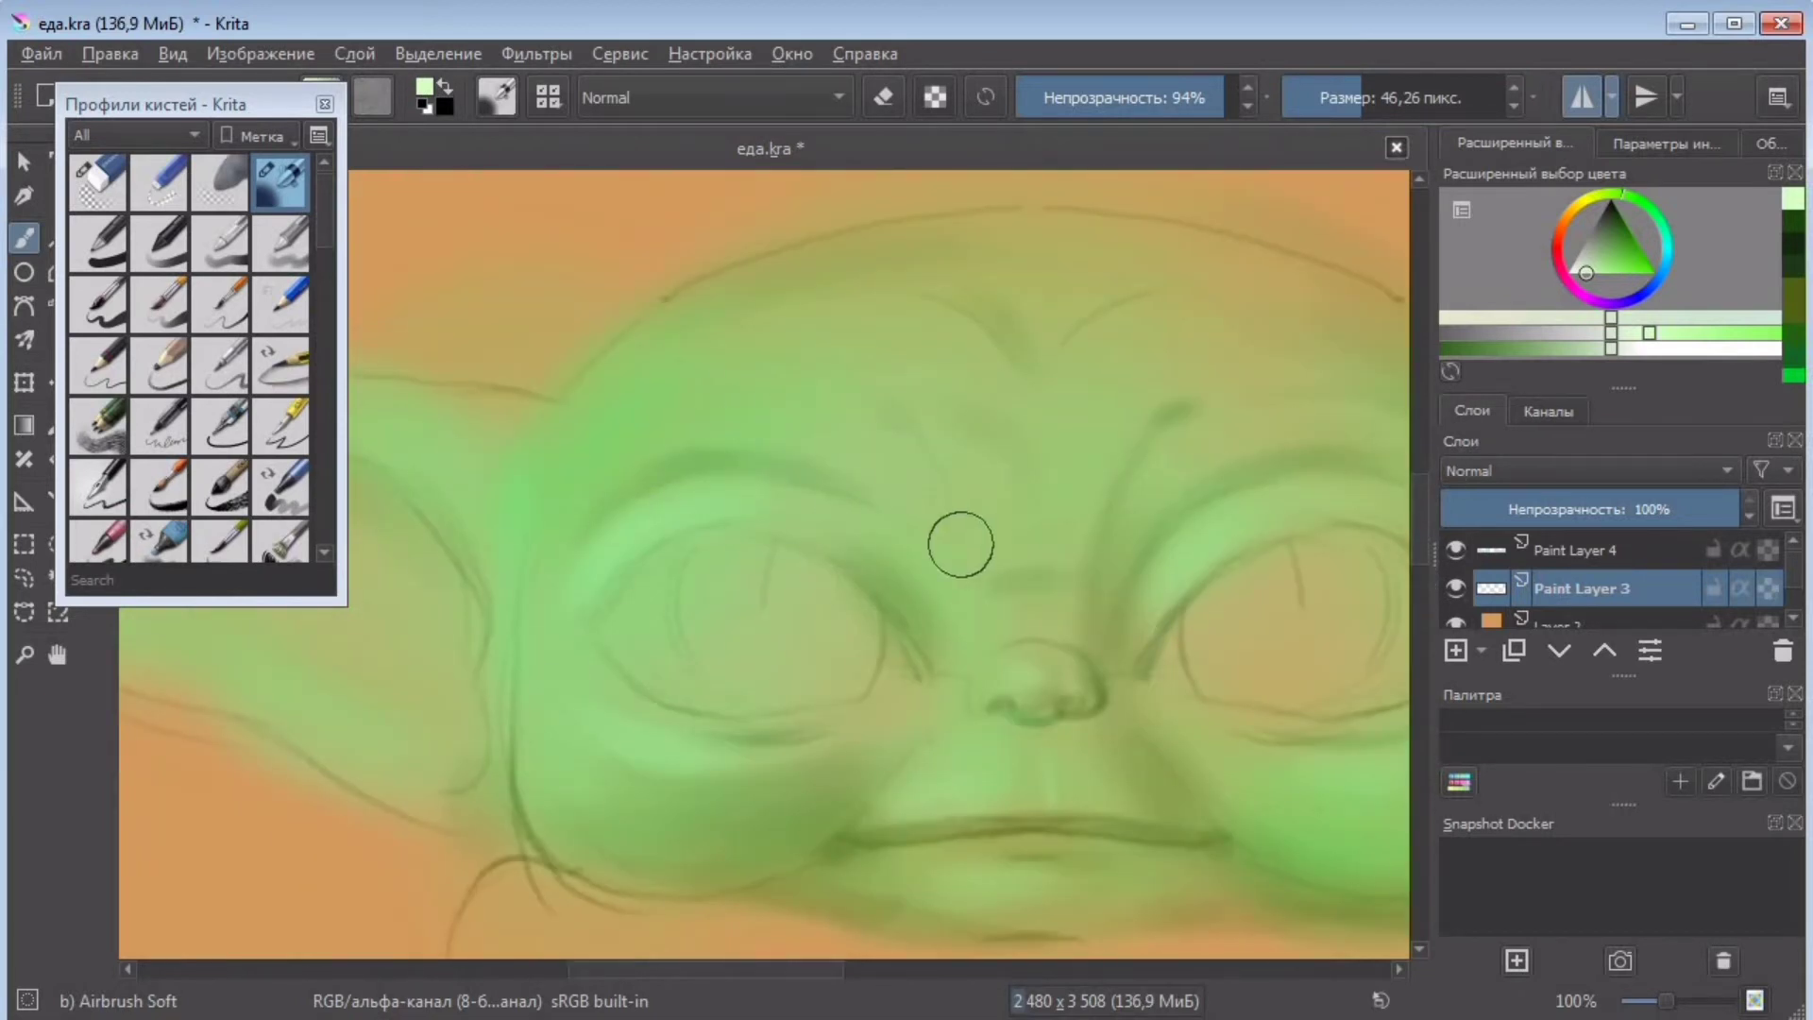
scroll(959, 460, left, 1)
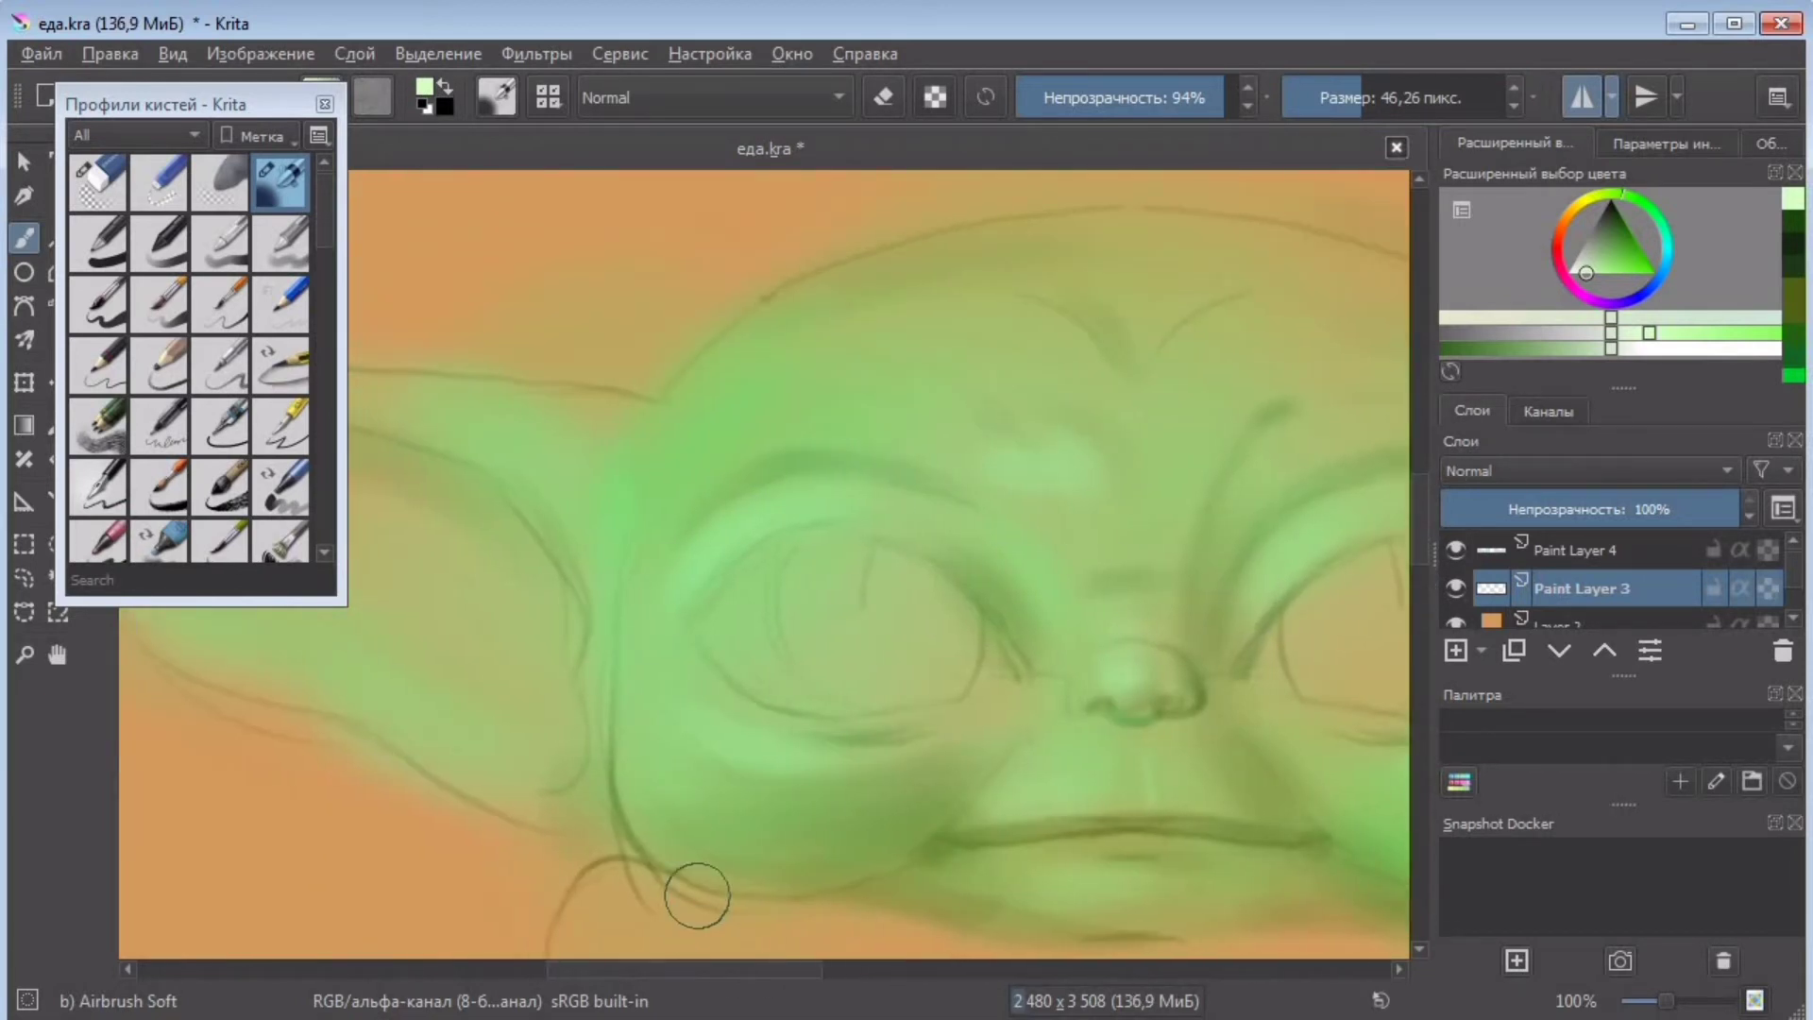
drag(644, 741, 634, 831)
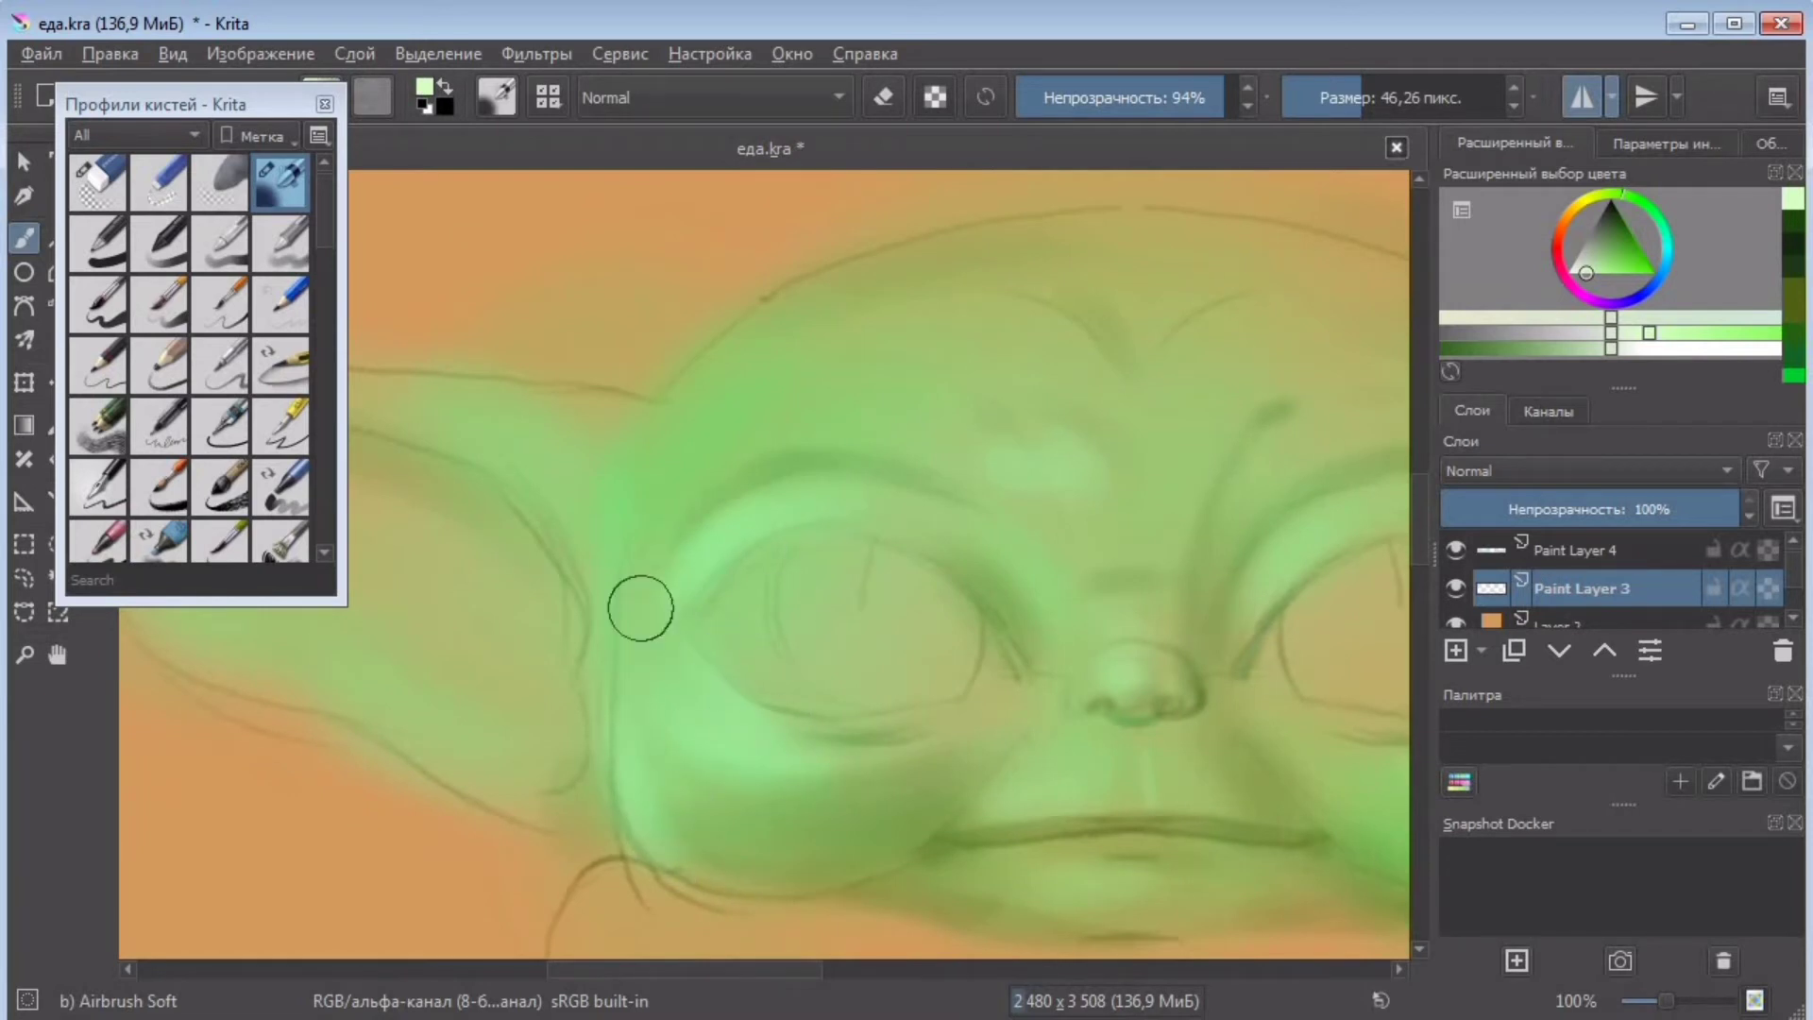
mouse_move(694, 388)
mouse_down()
mouse_move(625, 420)
mouse_move(515, 424)
mouse_up()
- Highlight the upper rim of the left ear in pale green with a 16.86 px airbrush
key(bracketleft)
key(bracketleft)
key(bracketleft)
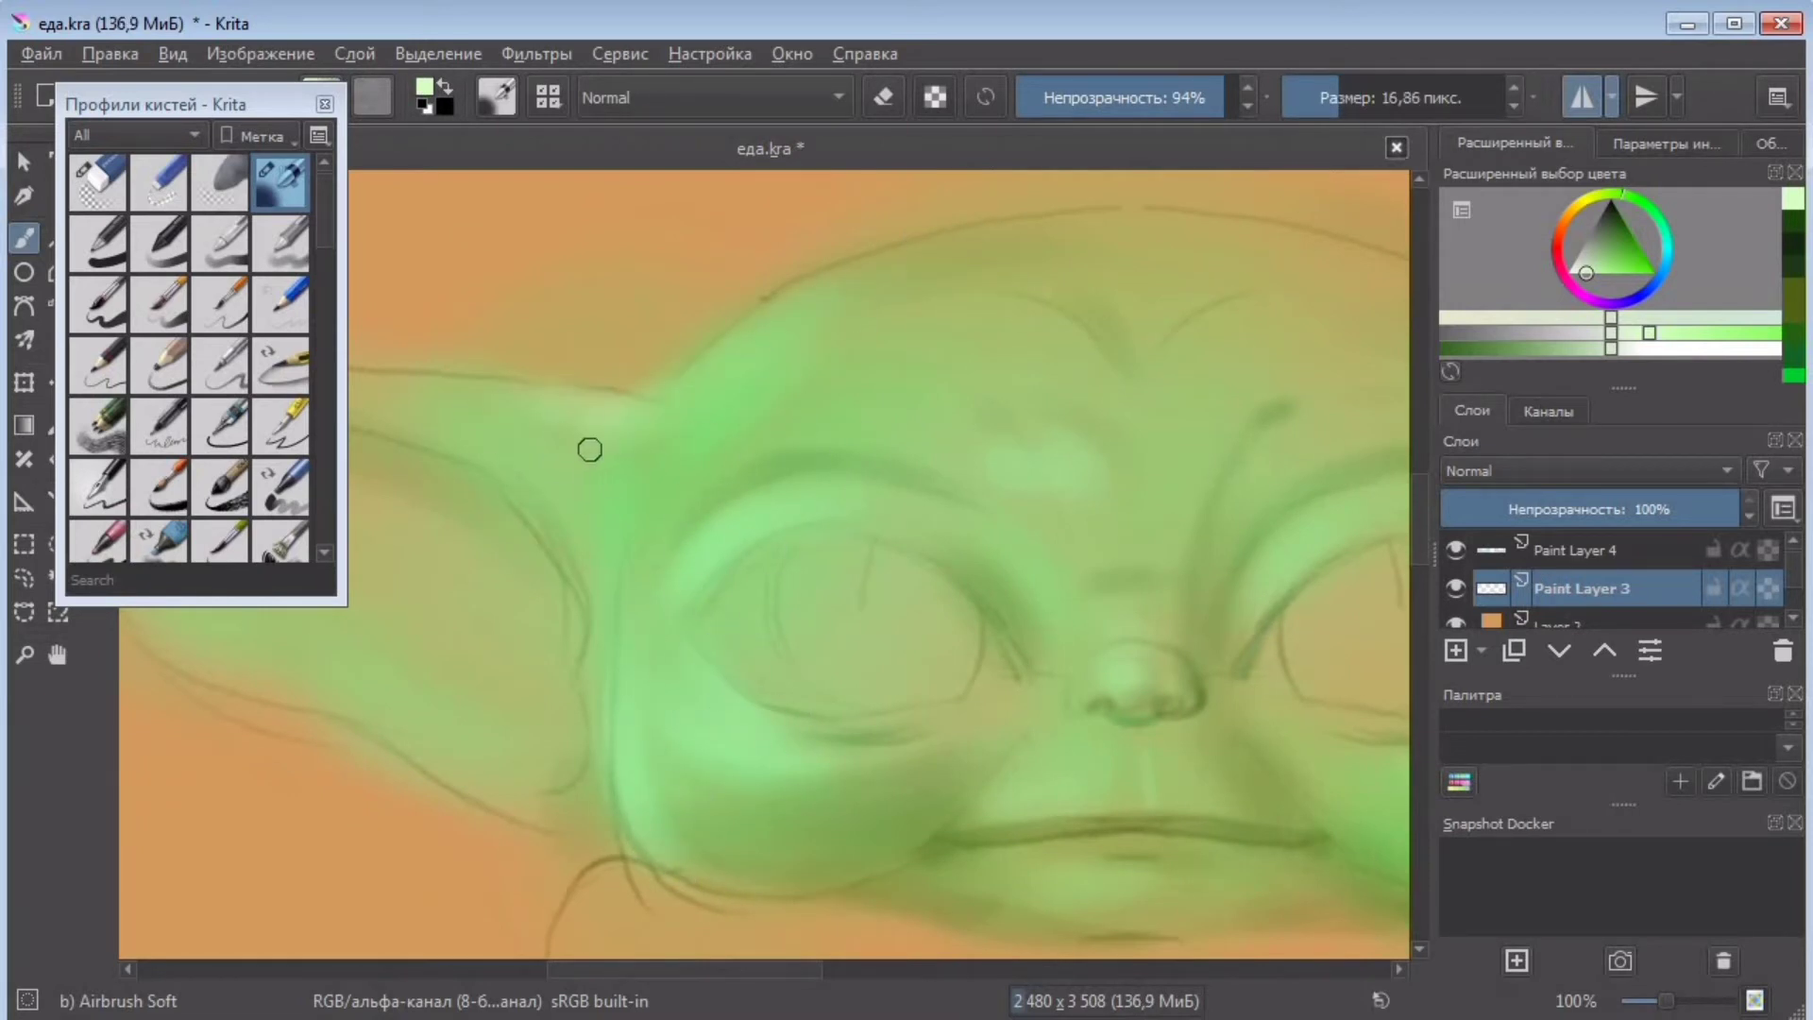
scroll(668, 607, left, 2)
scroll(501, 442, right, 6)
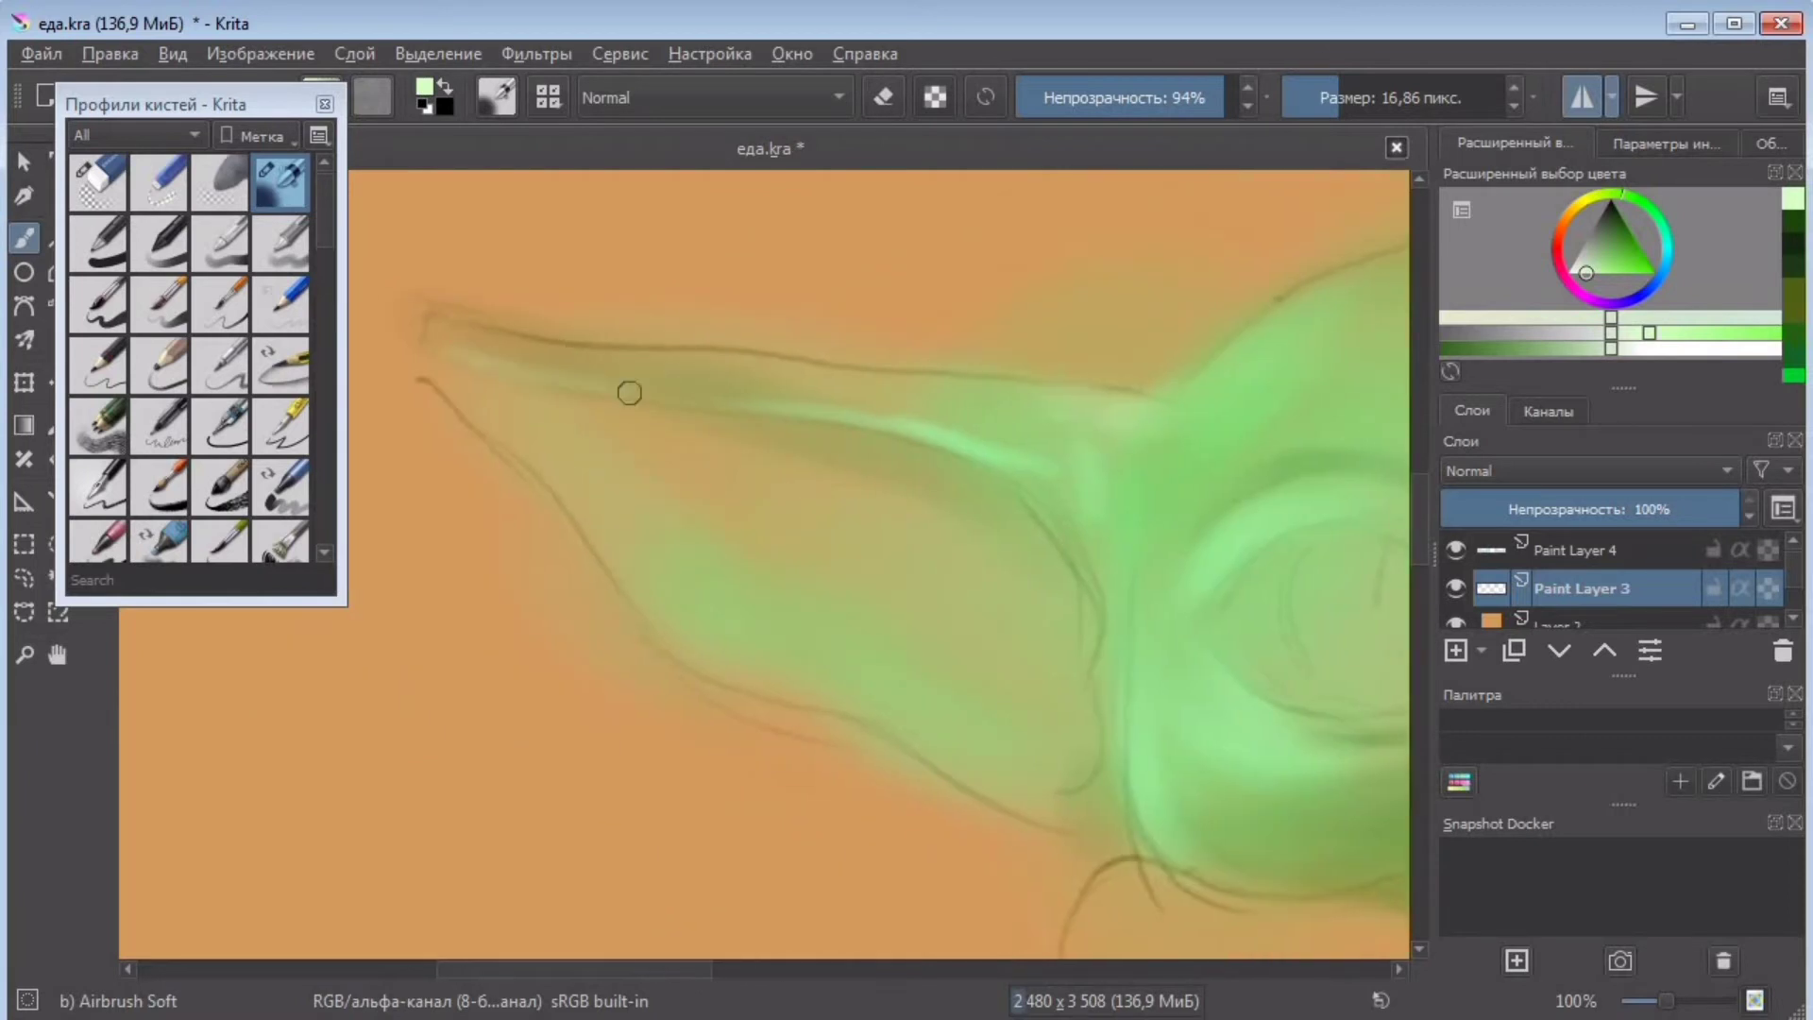
- Highlight the right cheek and the skin around the right eye in pale green with a 27.35 px airbrush
scroll(1011, 485, right, 2)
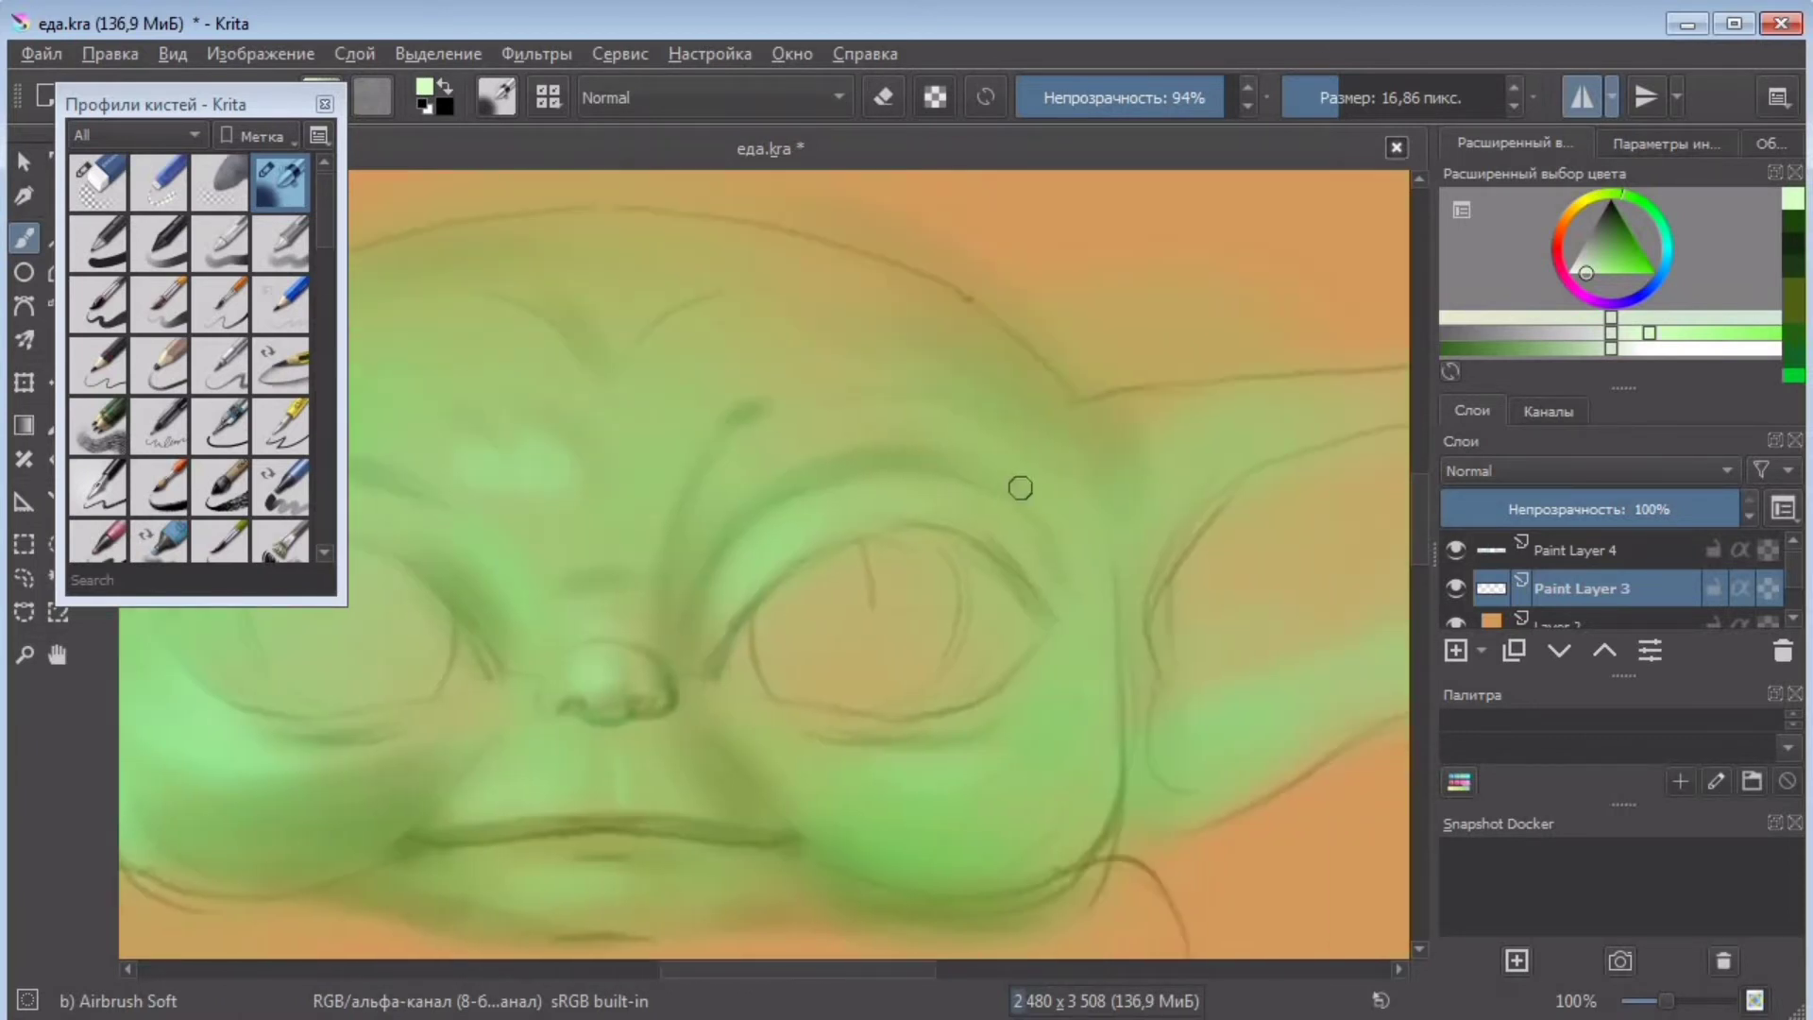
key(bracketright)
key(bracketright)
mouse_move(1083, 618)
mouse_down()
mouse_move(1064, 749)
mouse_move(1008, 717)
mouse_move(1089, 748)
mouse_move(1077, 791)
mouse_up()
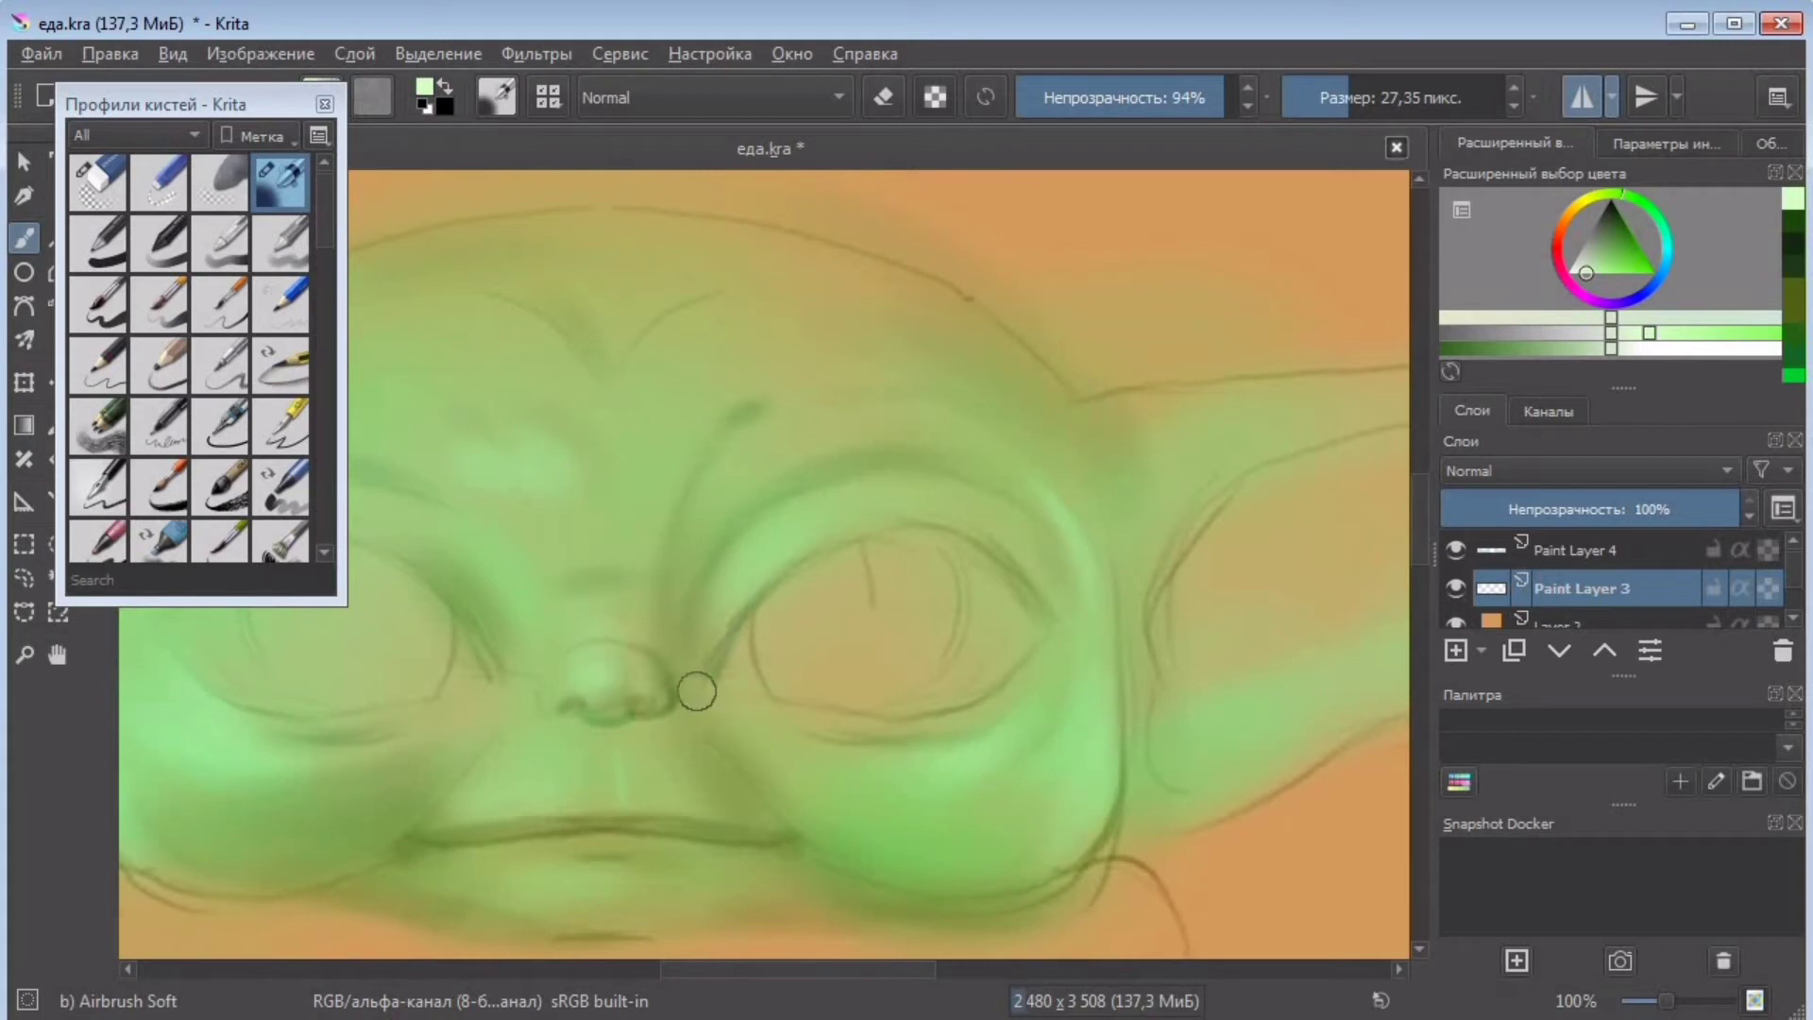
drag(697, 691, 946, 831)
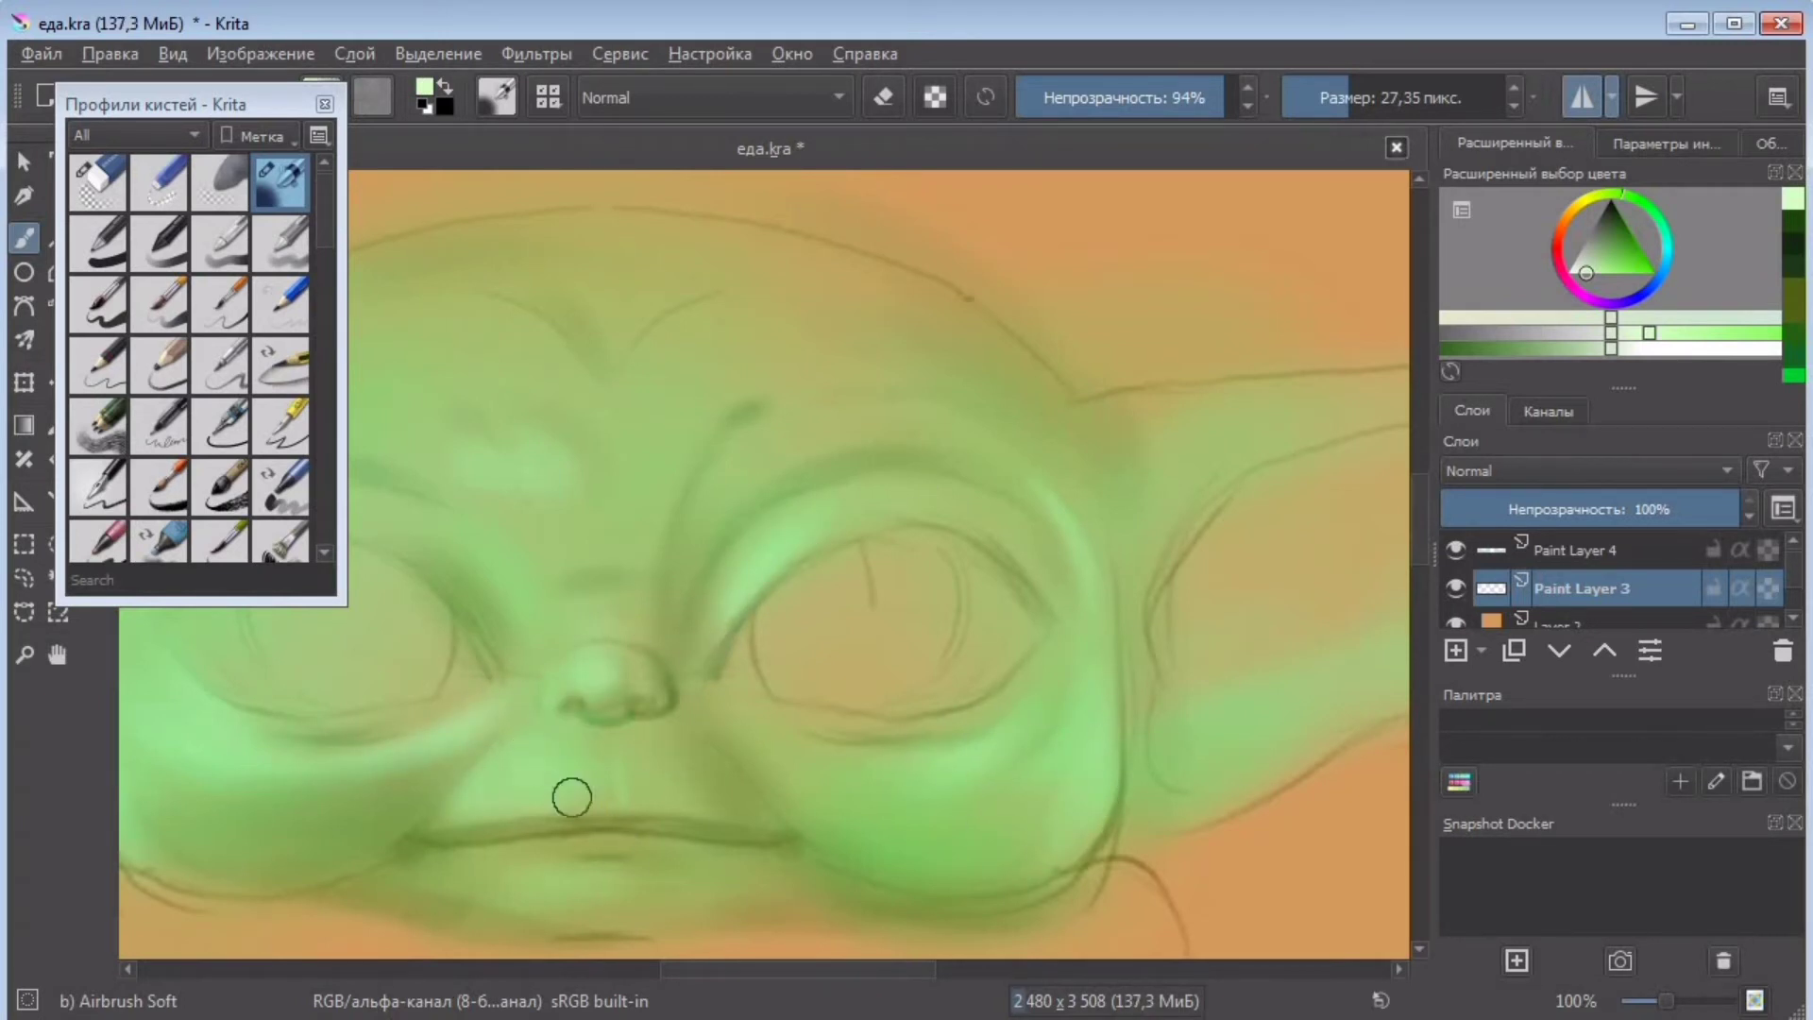
- Highlight the area between nose and mouth and the lip edges, reducing the airbrush to 16.86 px
drag(572, 798, 593, 736)
drag(1332, 106, 1338, 134)
drag(427, 857, 567, 837)
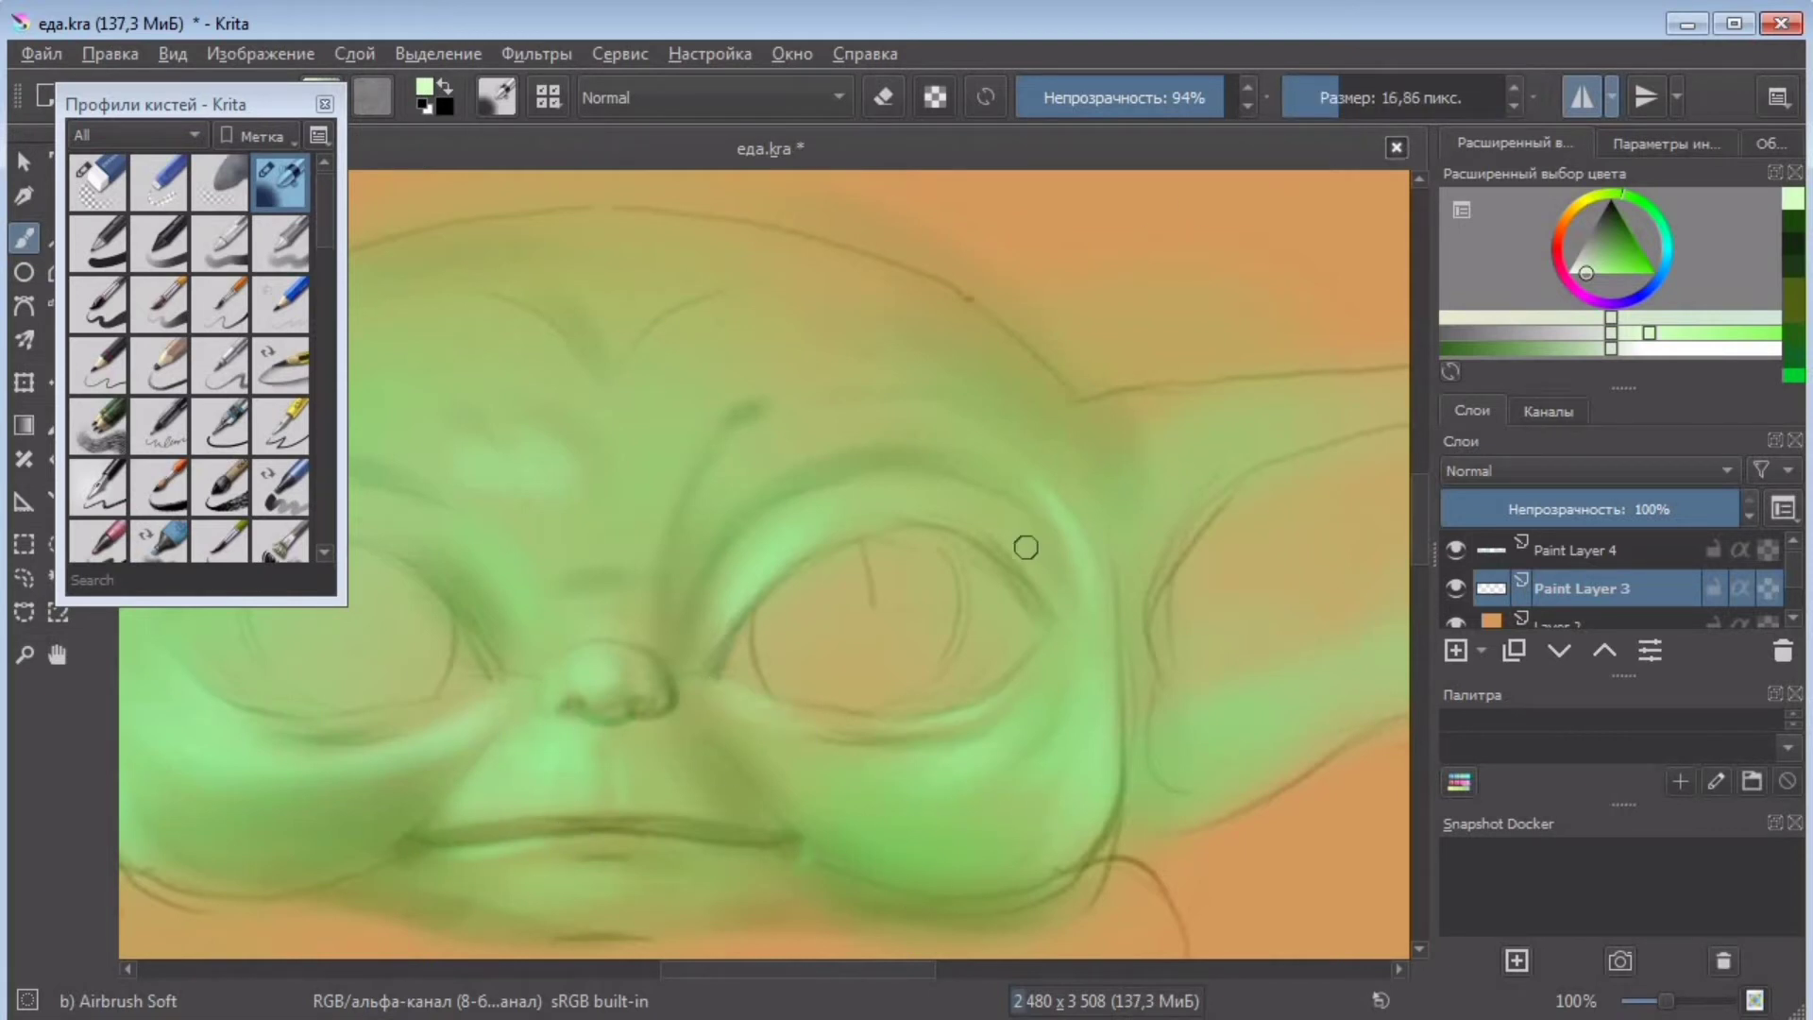
- Highlight the right brow fold and the edges of the right ear in pale green with a 29.14 px airbrush
shift+drag(762, 442, 796, 436)
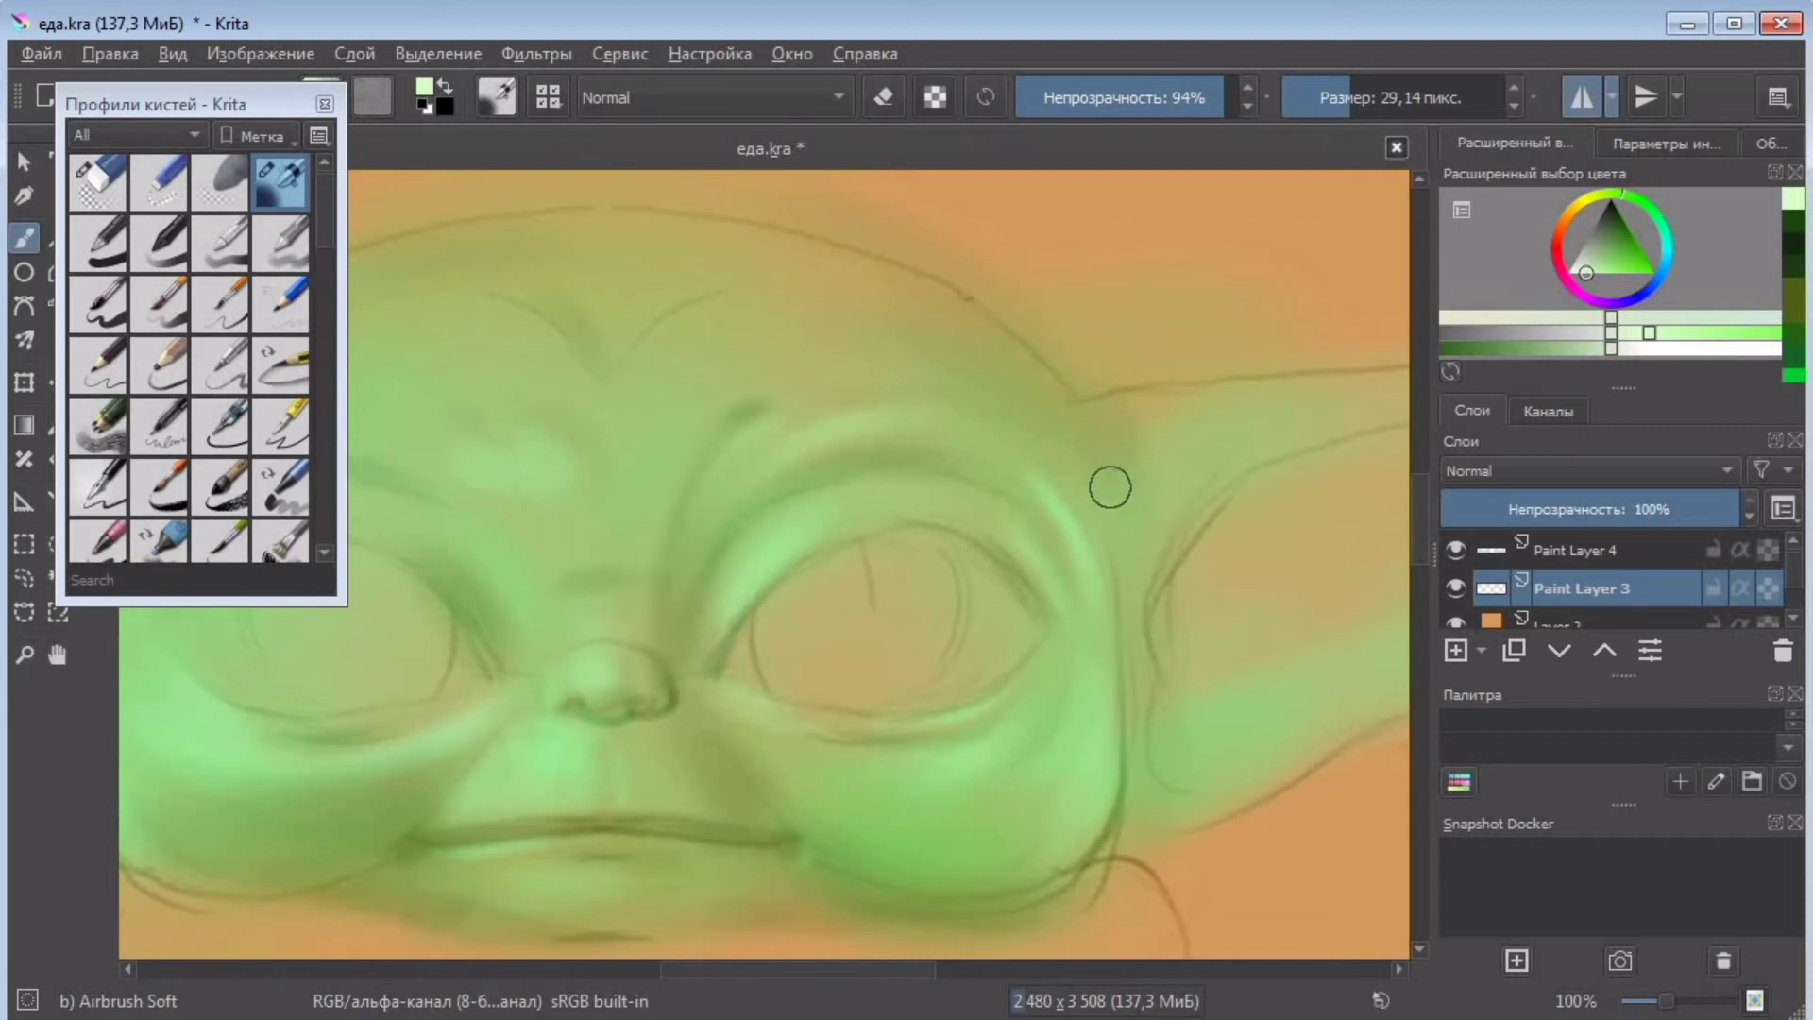
key(ctrl+minus)
key(ctrl+minus)
mouse_move(969, 547)
mouse_down()
mouse_move(923, 636)
mouse_move(998, 678)
mouse_up()
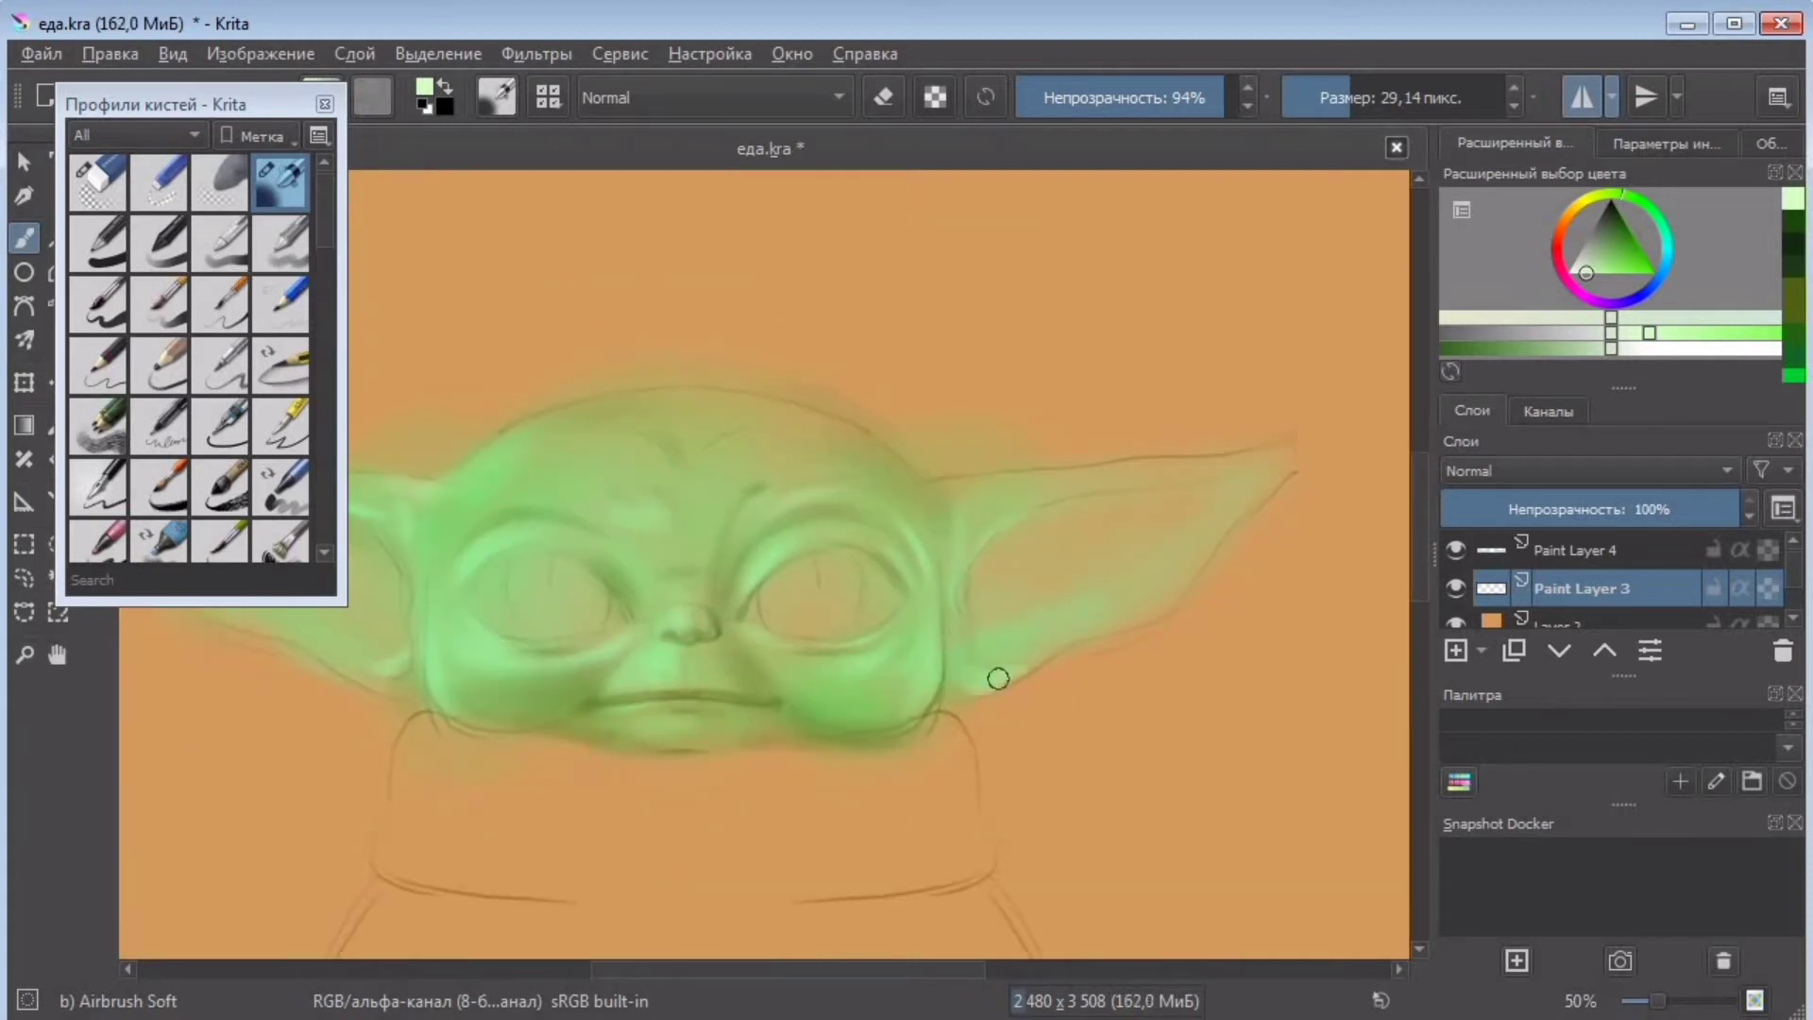
drag(1102, 485, 1284, 466)
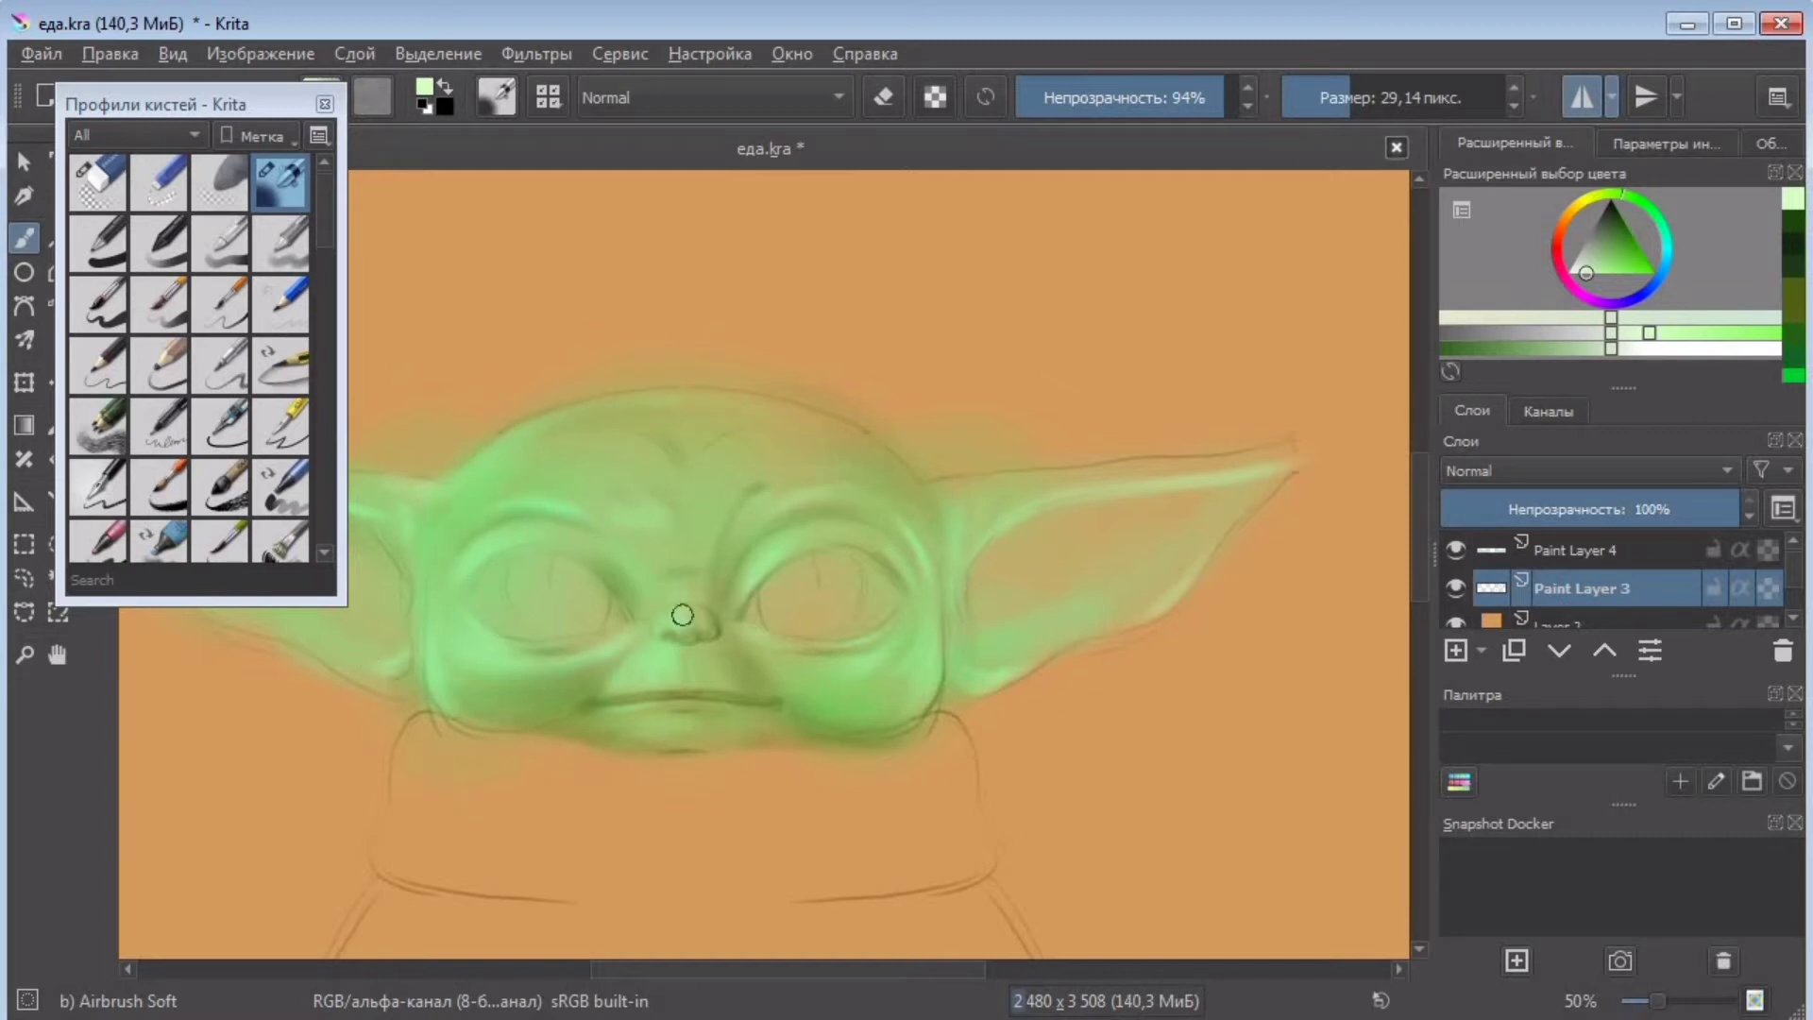
- Highlight the top of the forehead with a 62.78 px airbrush, then reduce the brush to 25.64 px
drag(1356, 98, 1370, 98)
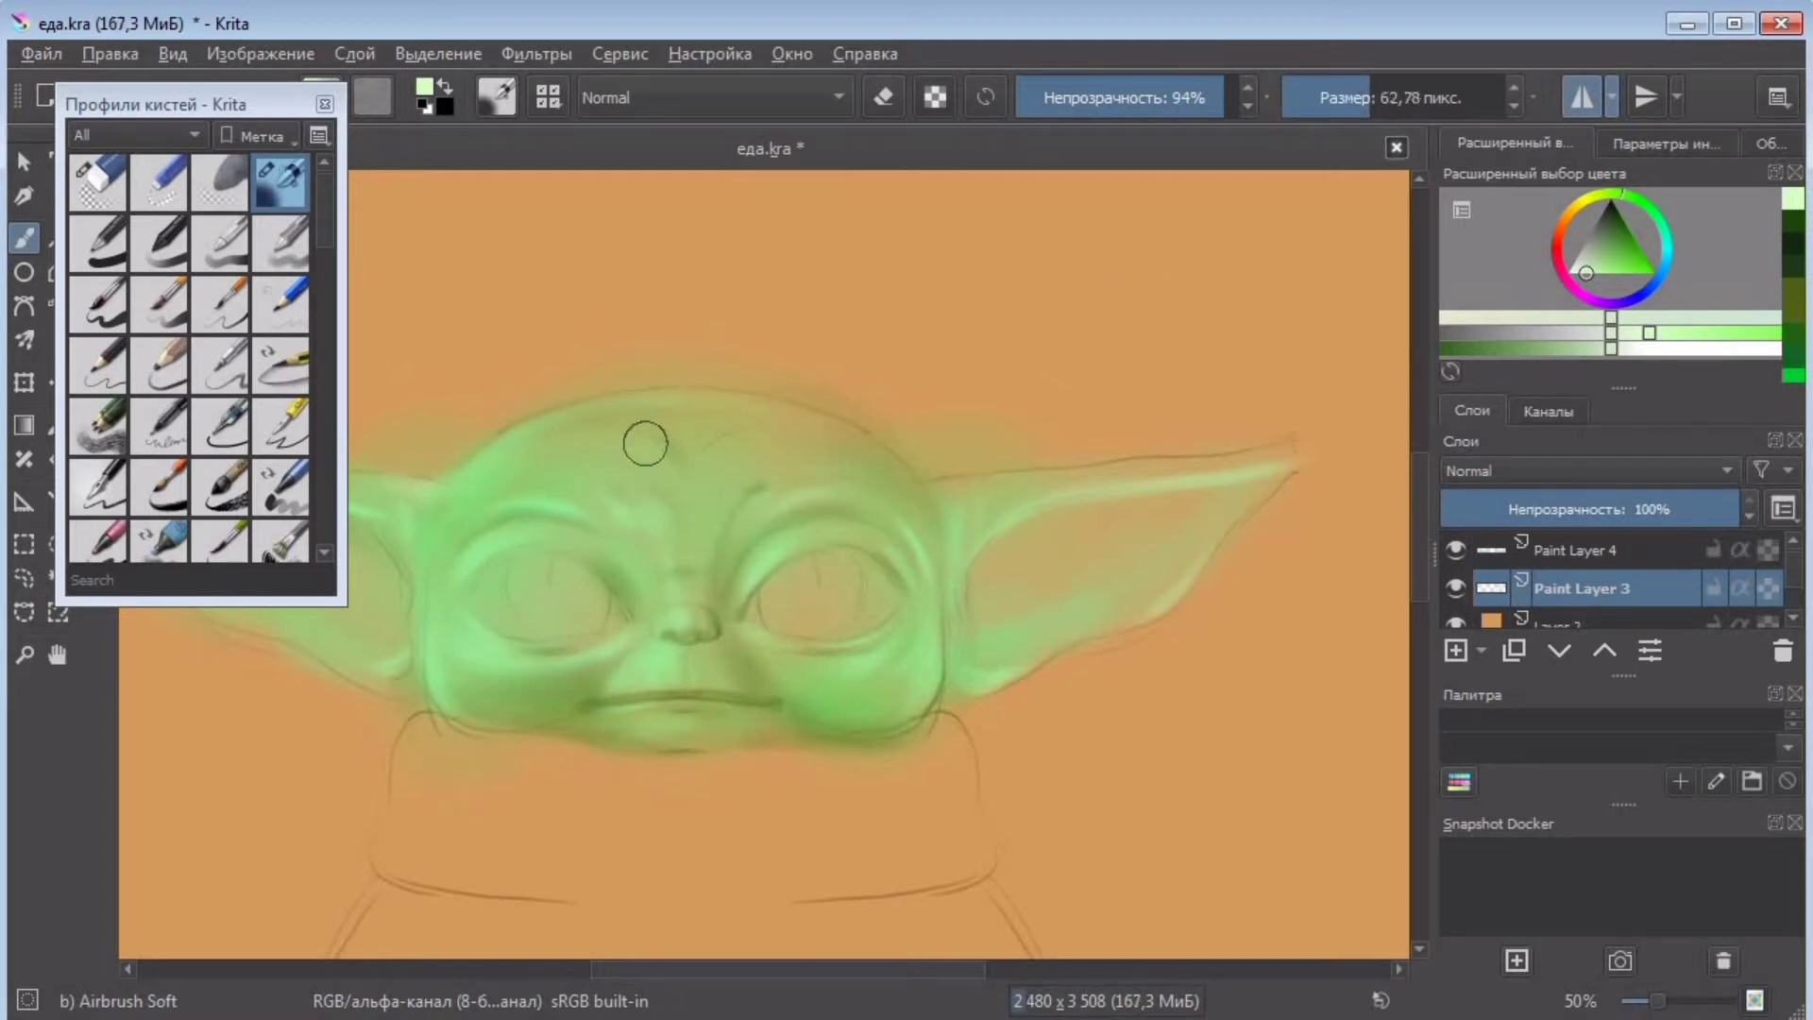
drag(758, 406, 883, 444)
key(bracketleft)
key(bracketleft)
key(bracketleft)
key(bracketleft)
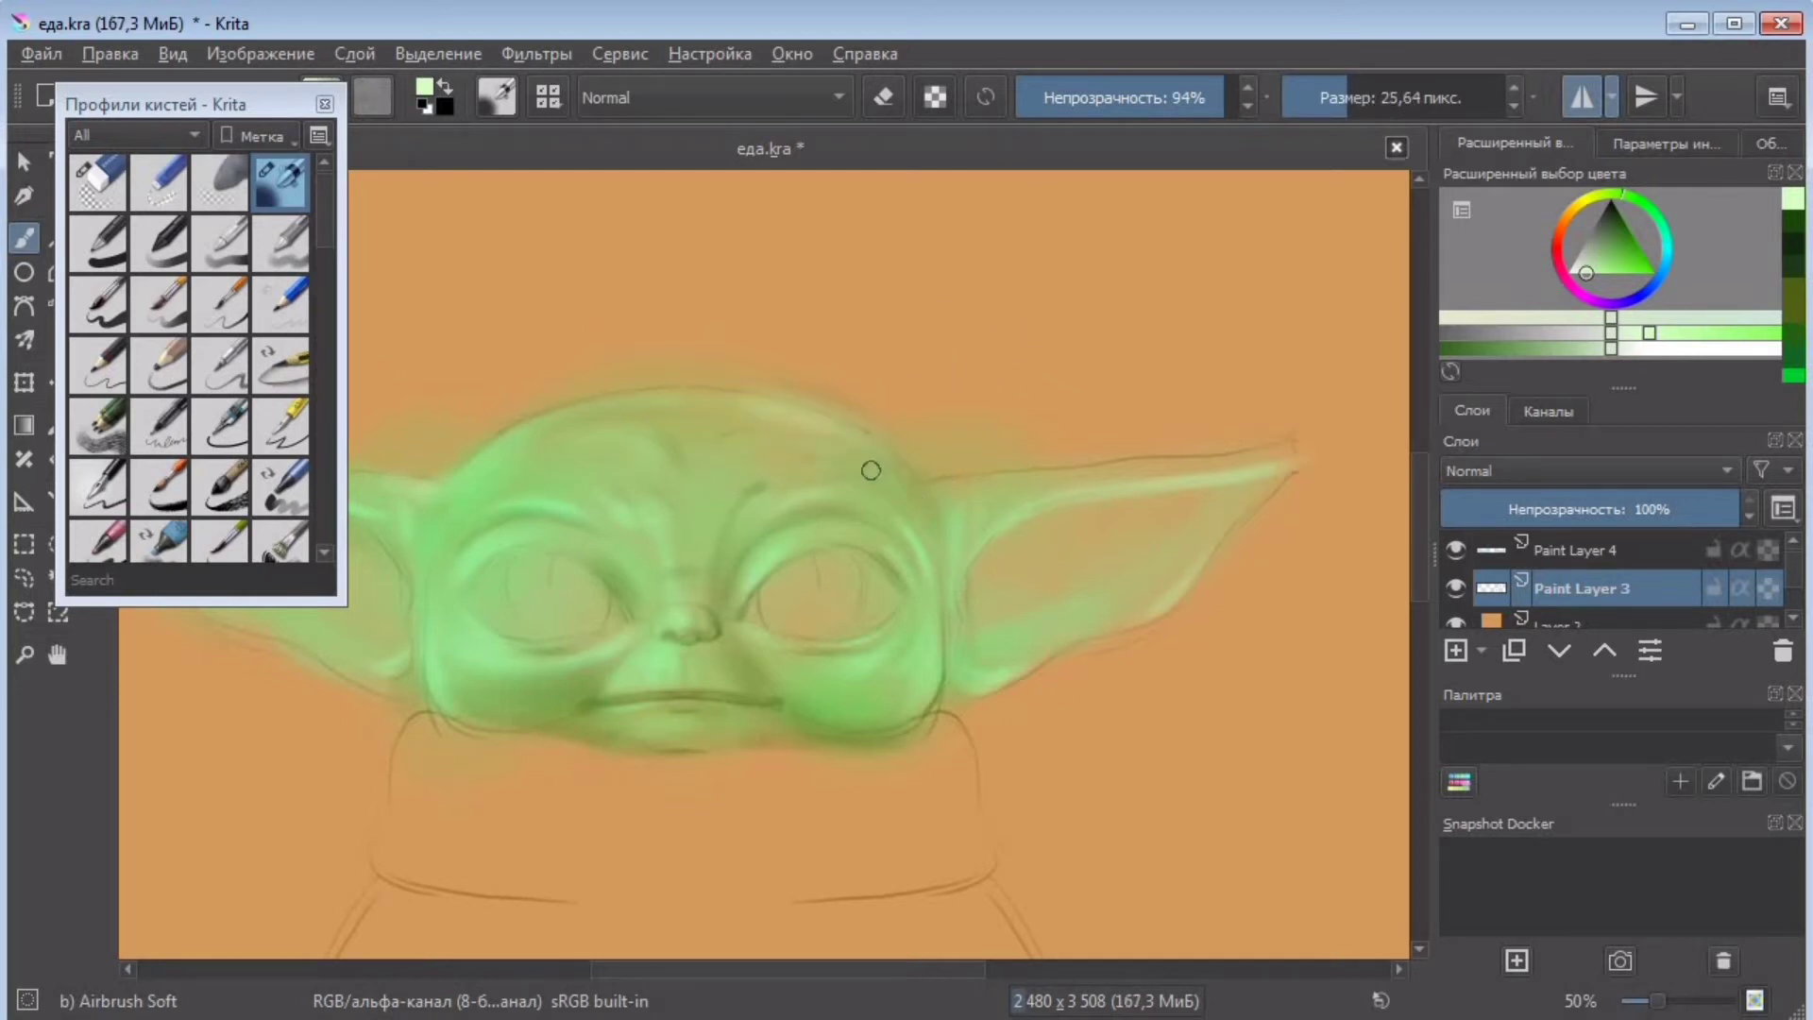
- Add near-white highlights to the eyelids, nose, lips and chin, refining the eye areas at 8.64 and 15.63 px
click(1626, 336)
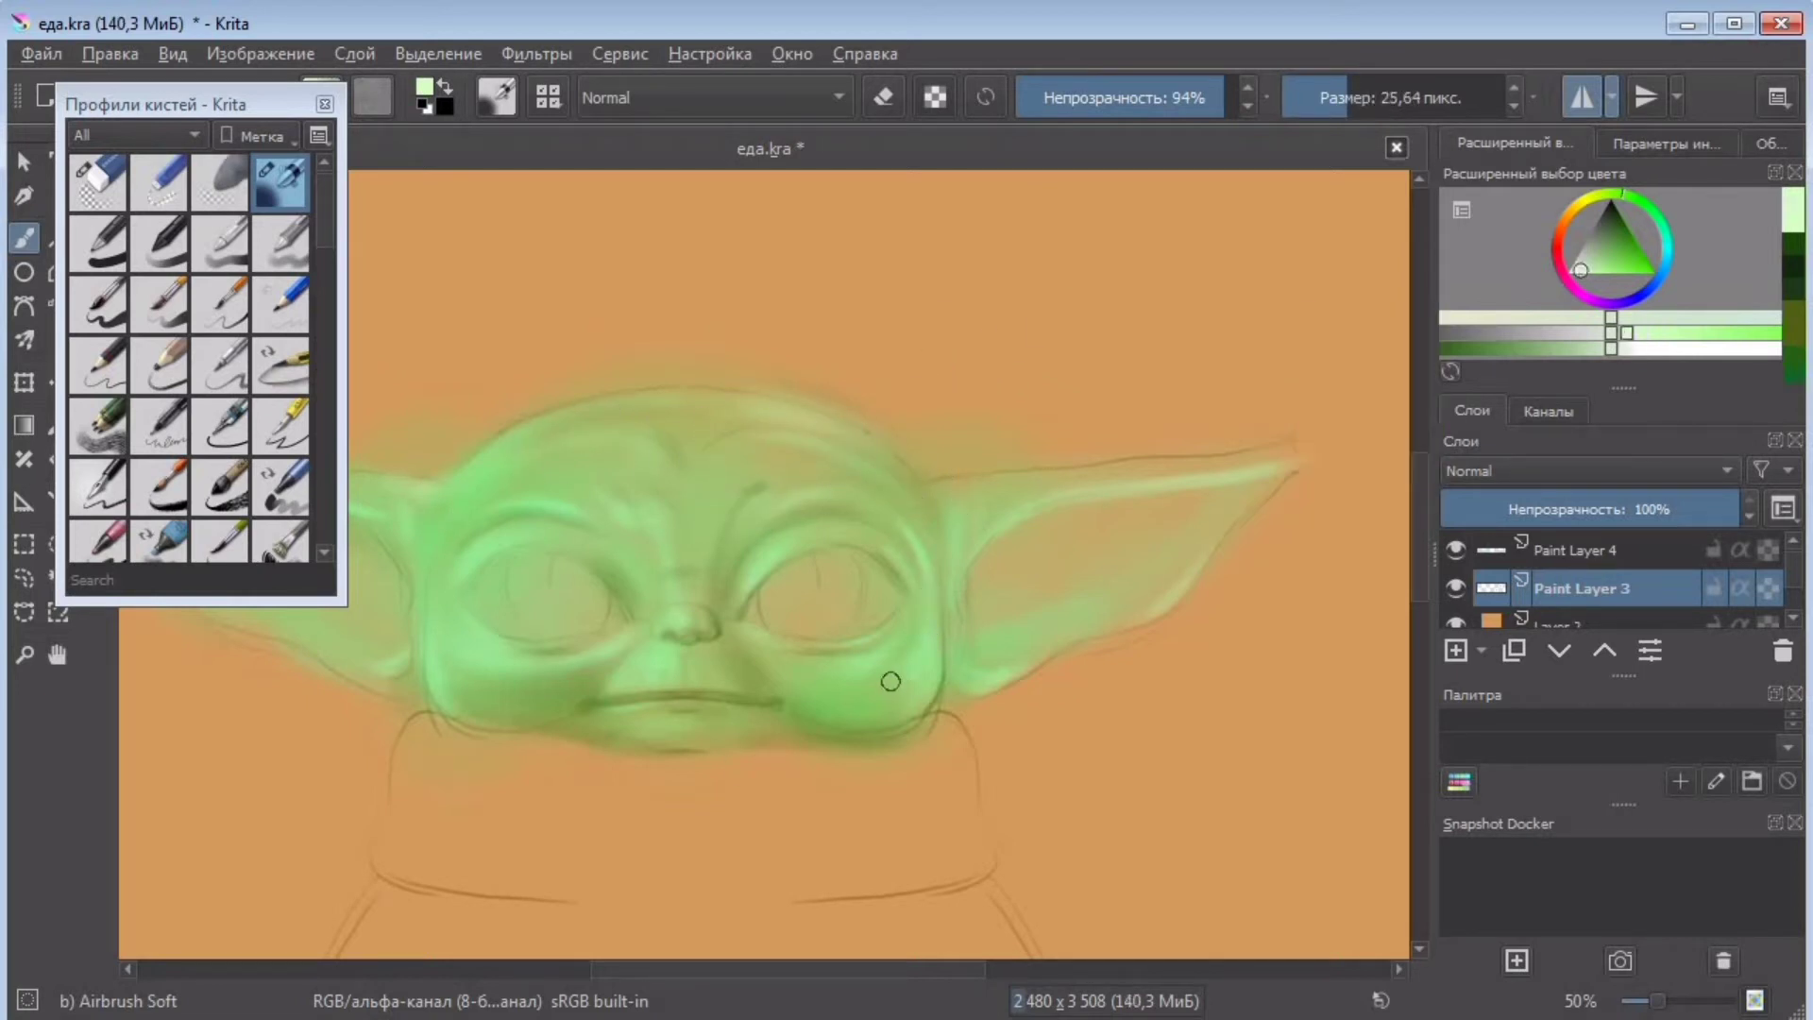
click(1652, 349)
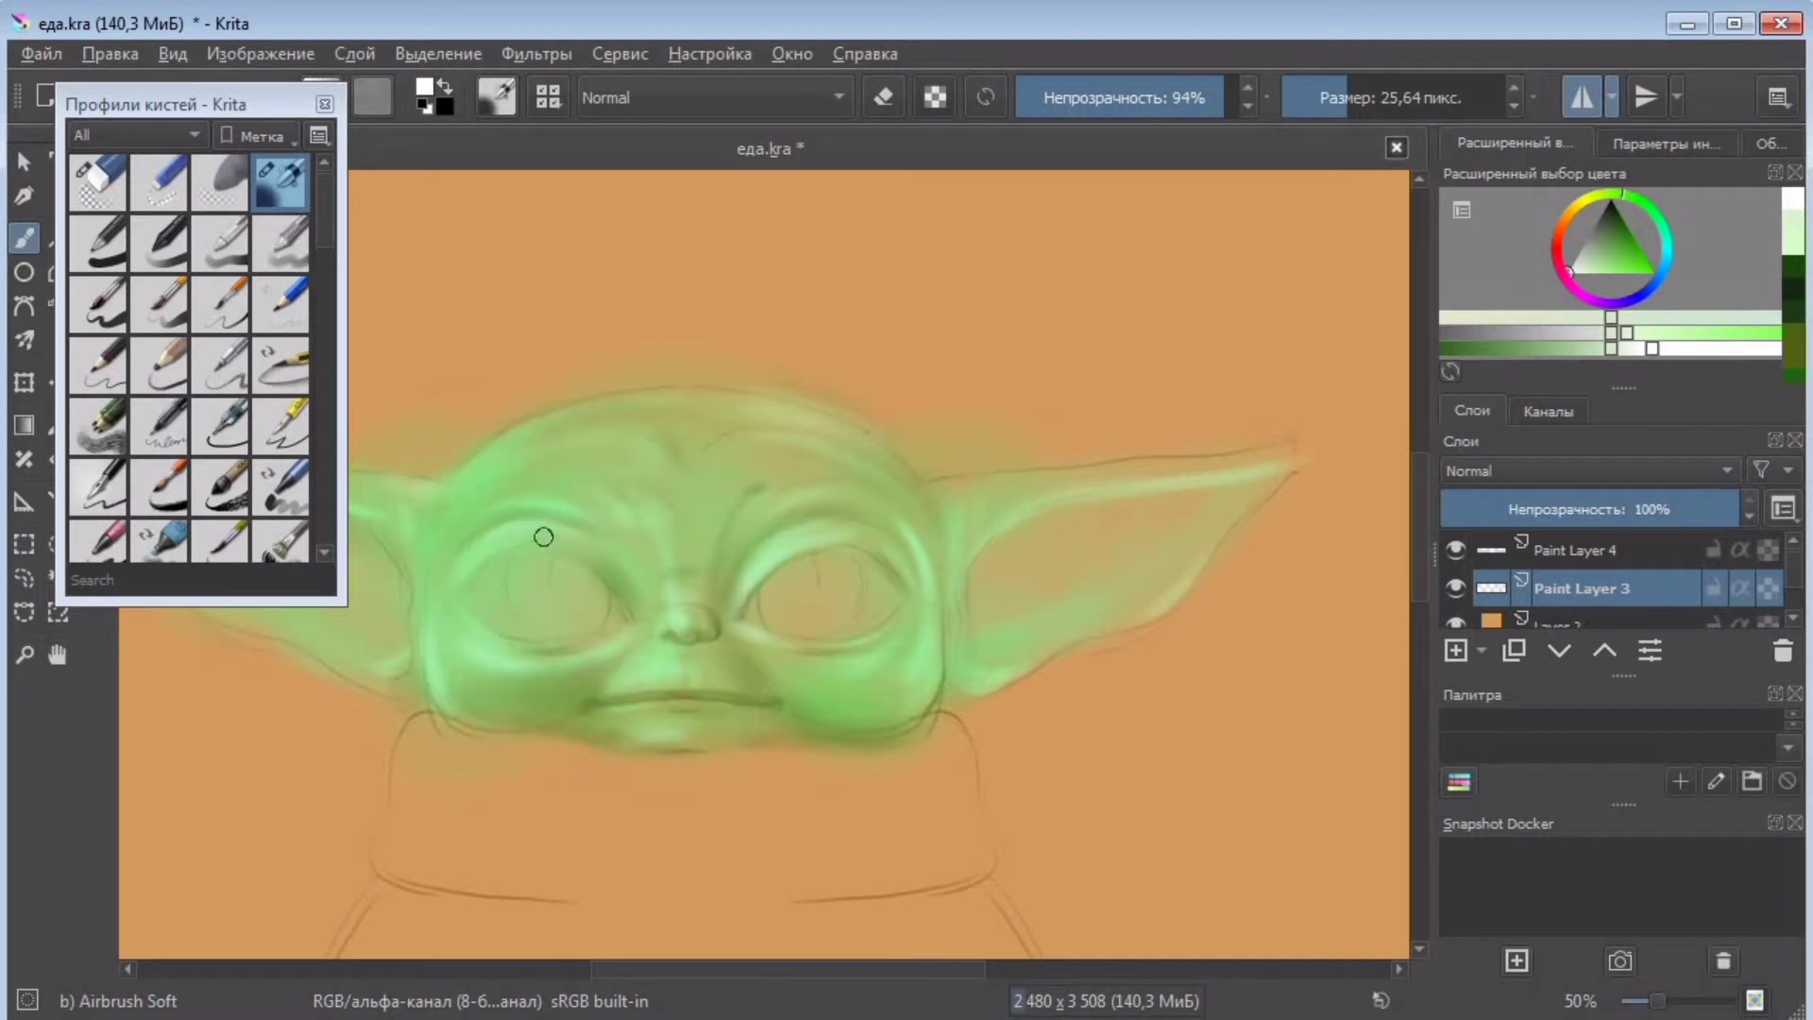
scroll(672, 482, up, 1)
click(1326, 98)
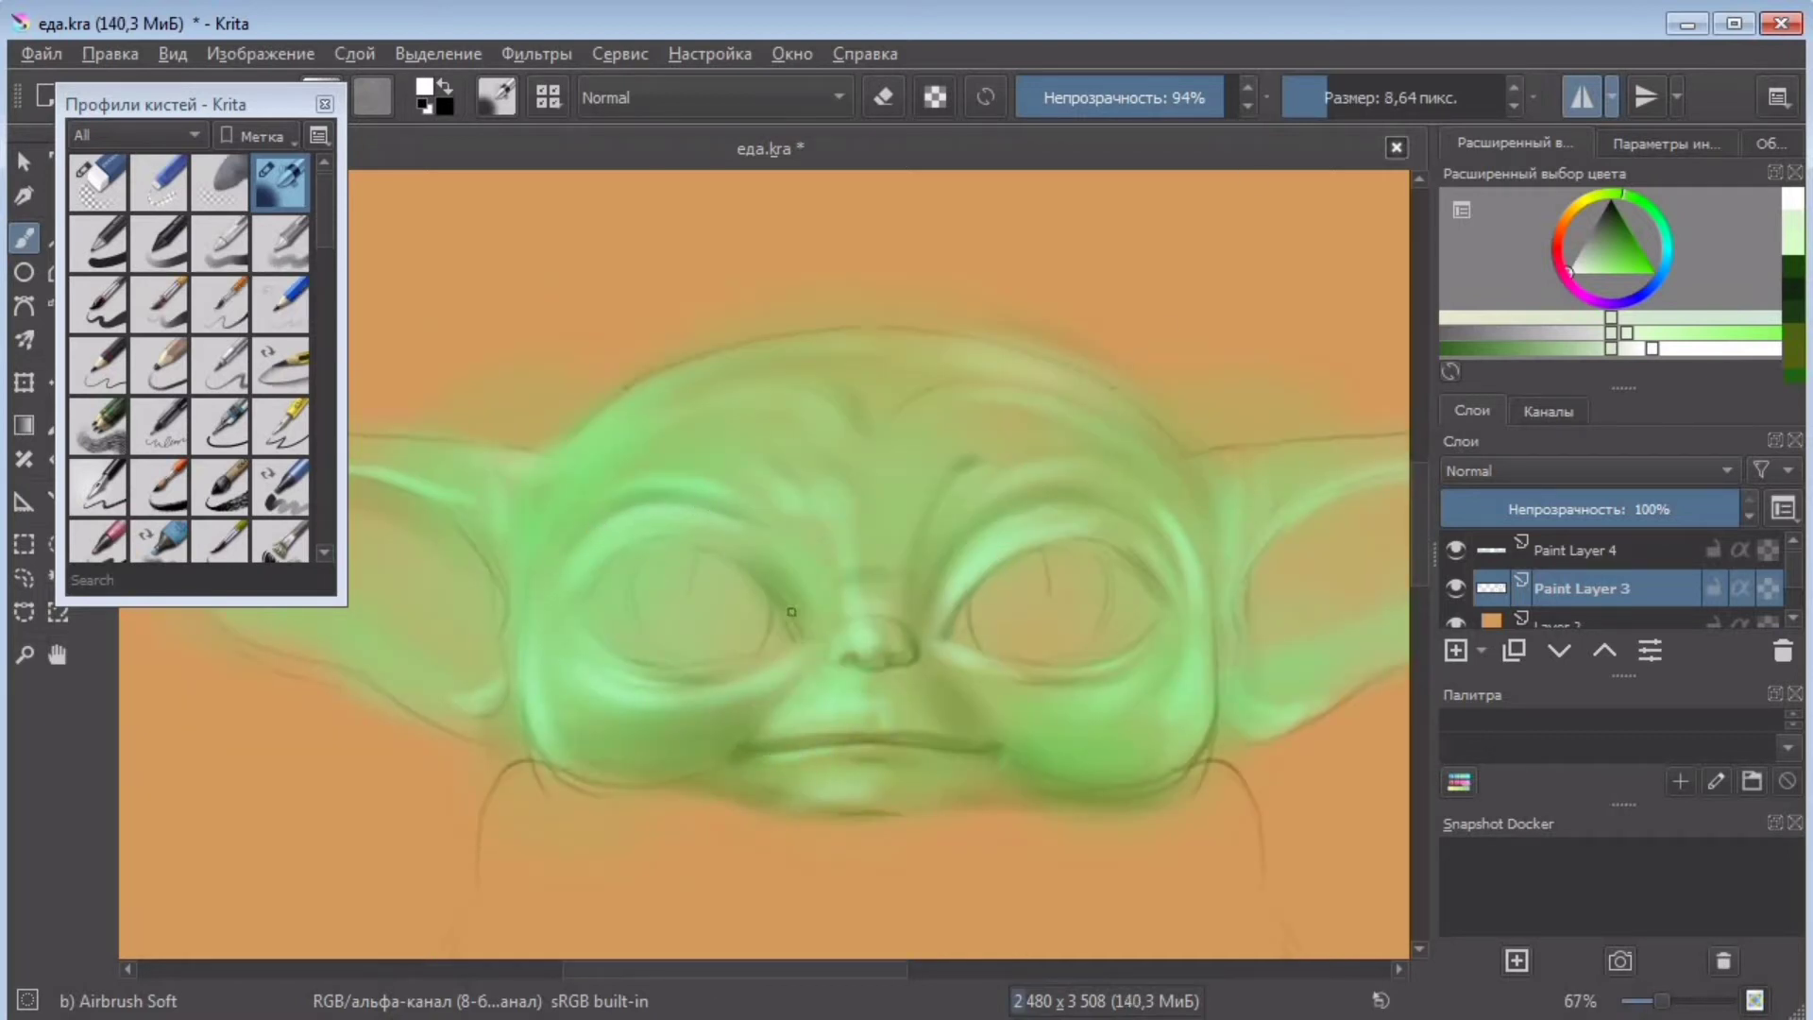
key(bracketright)
key(bracketright)
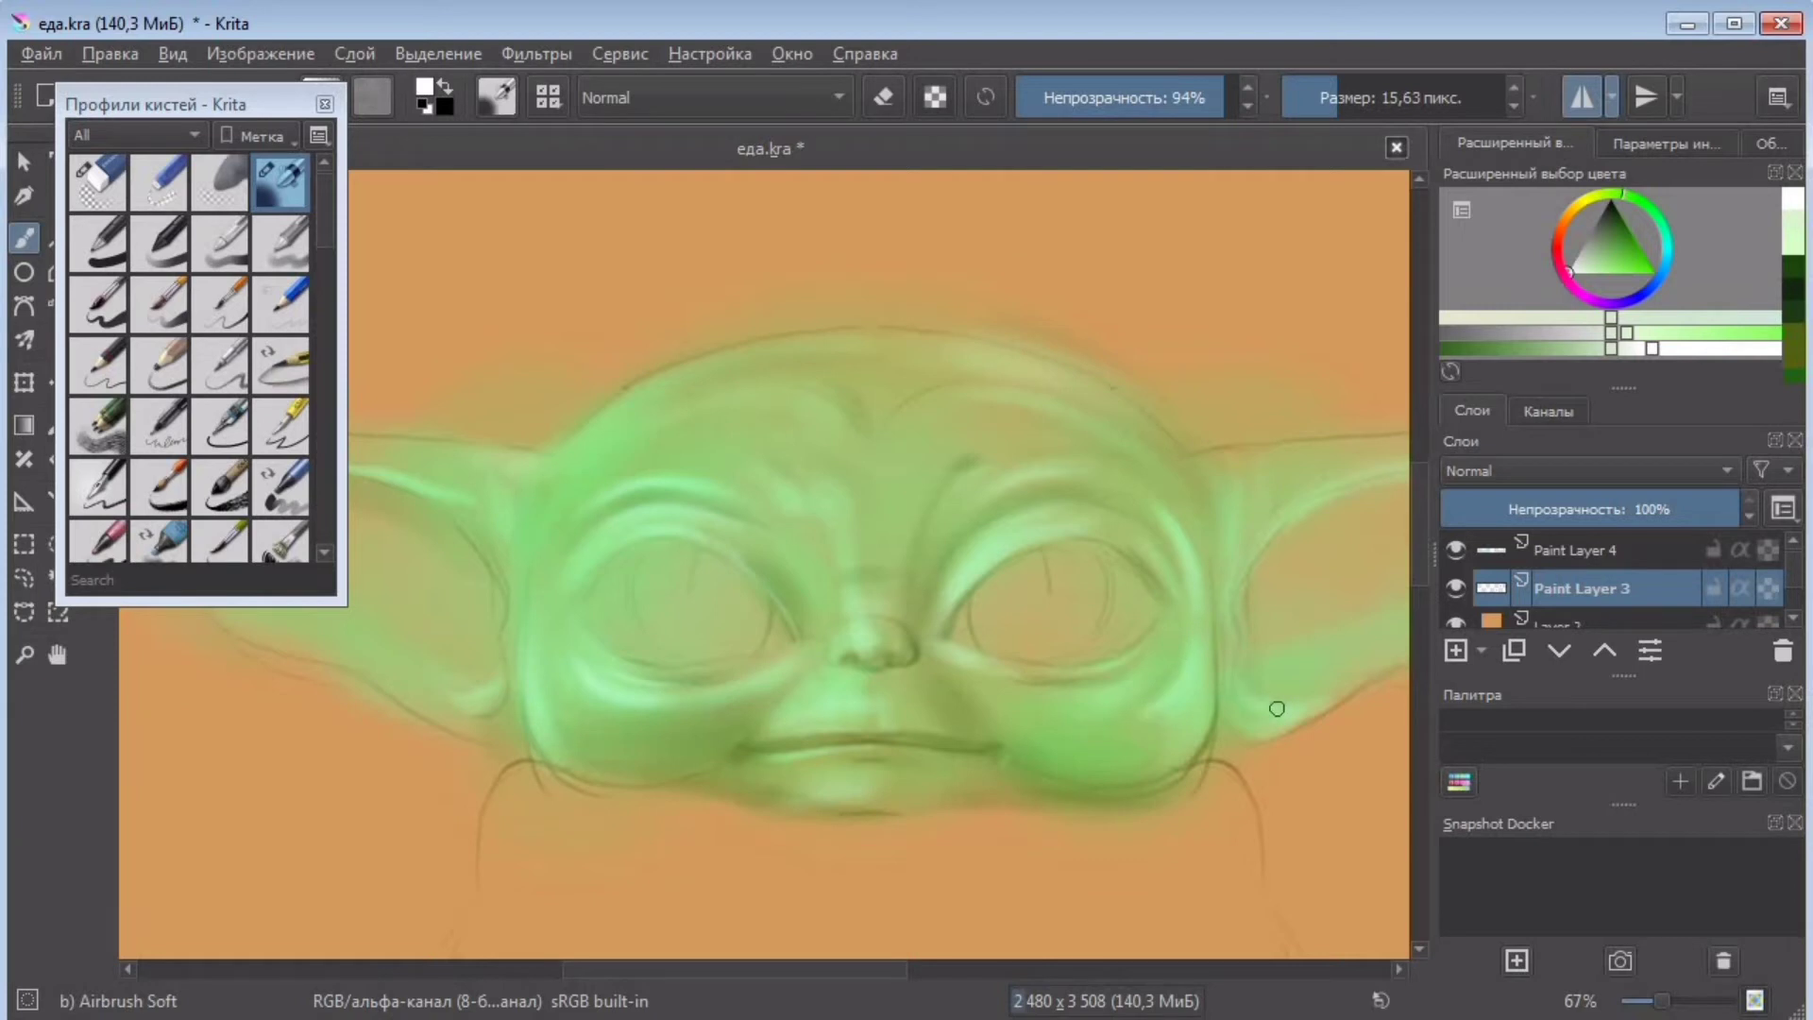
- Add a new paint layer above Paint Layer 4 and choose the Basic-1 brush
click(1456, 650)
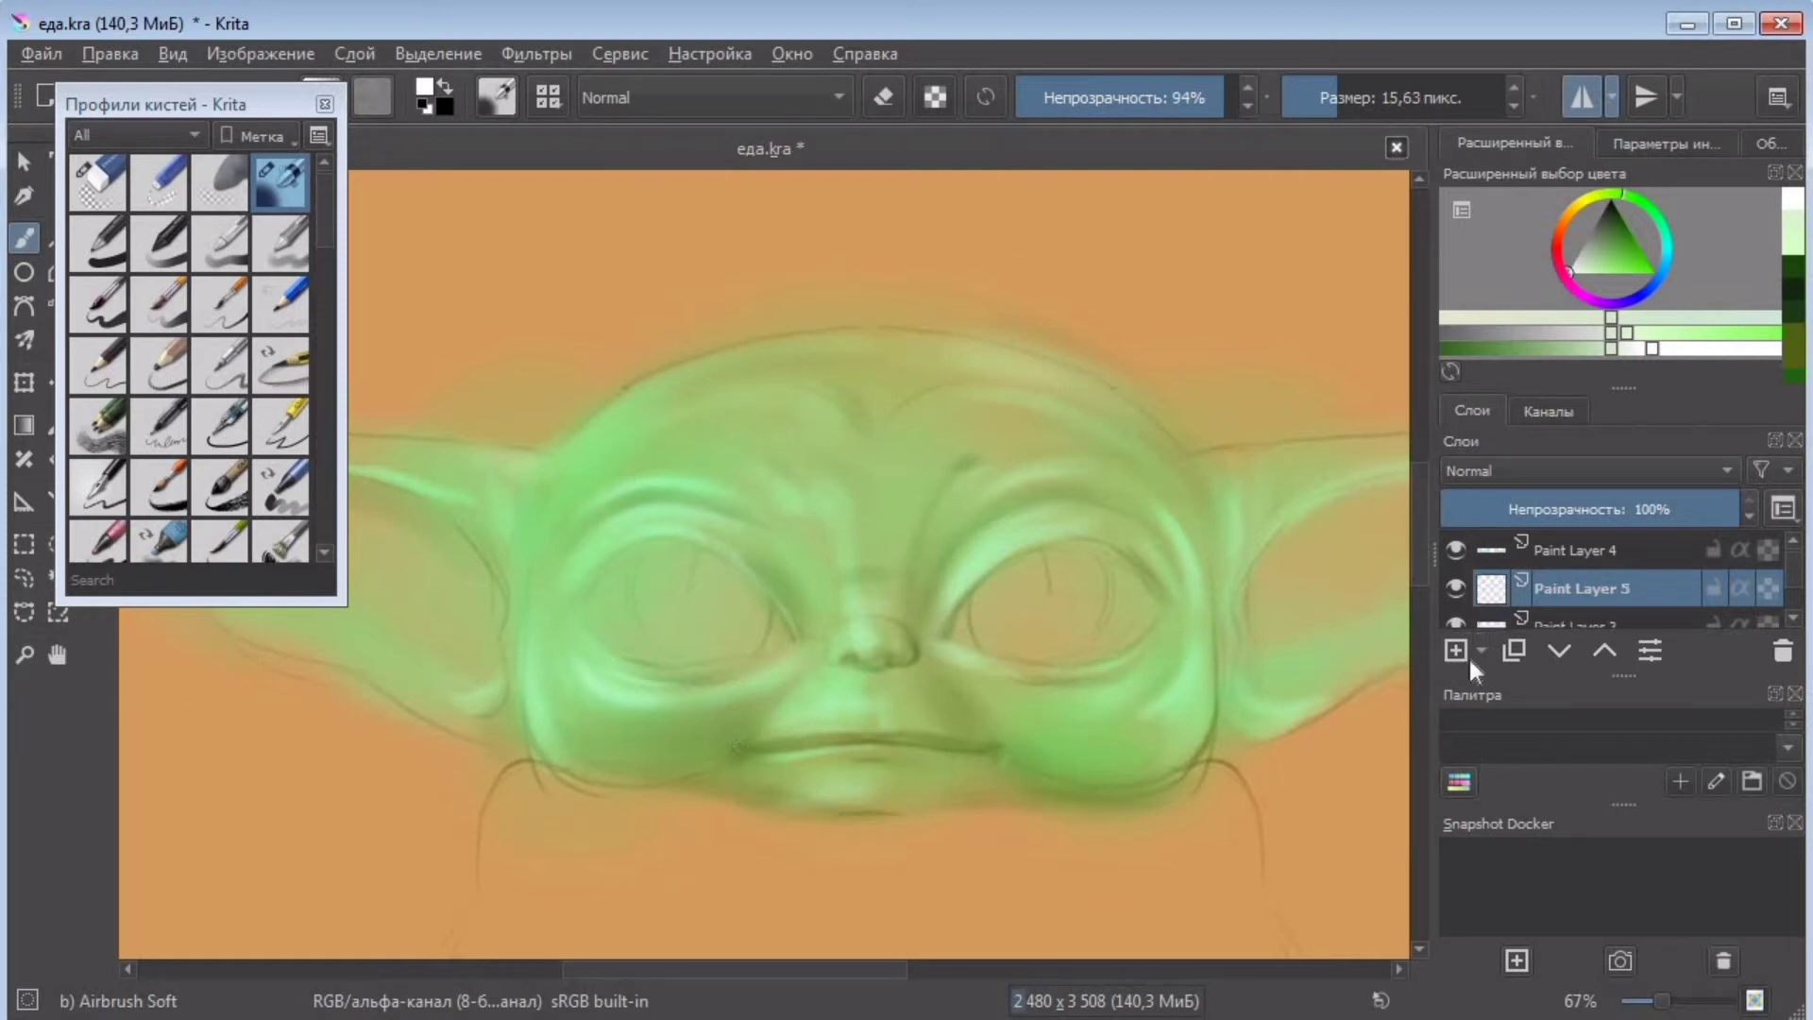
click(1604, 651)
click(98, 243)
- Turn on horizontal mirroring and place the mirror axis along the centre of the face
click(1582, 98)
key(minus)
key(minus)
key(minus)
key(minus)
click(24, 162)
click(1582, 98)
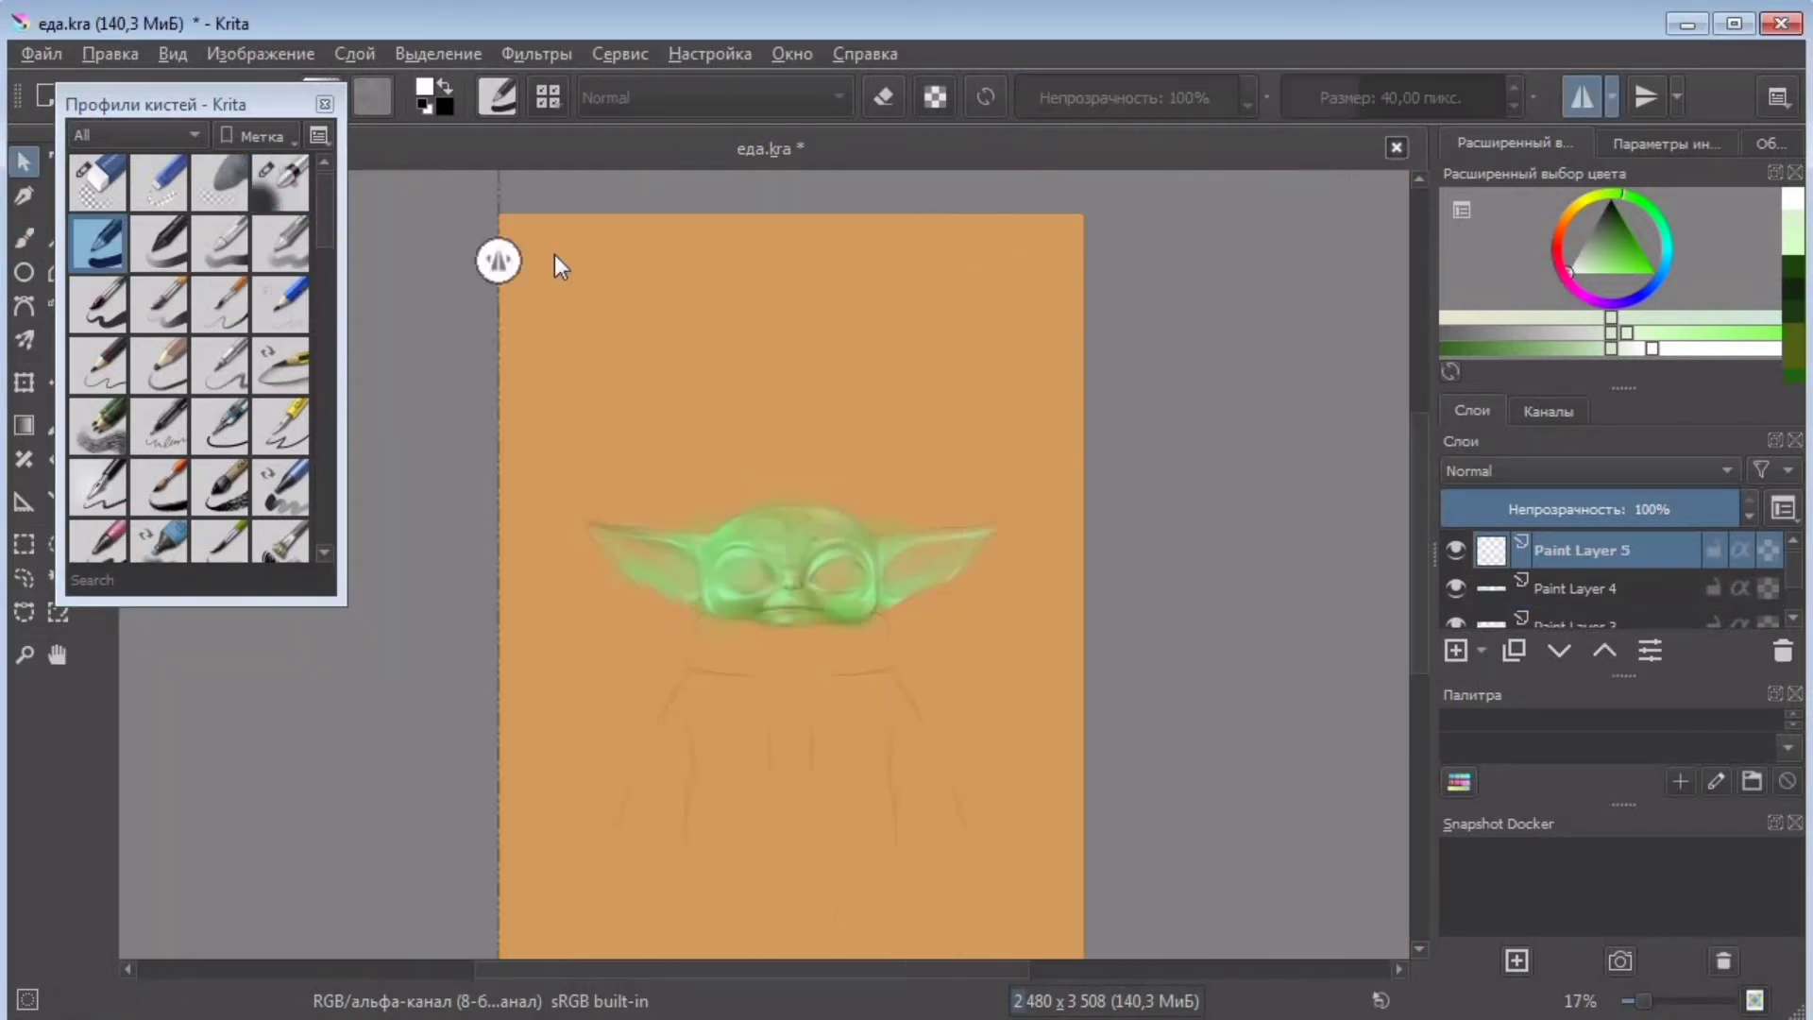
key(plus)
key(plus)
key(plus)
key(plus)
drag(498, 260, 873, 296)
- Return to freehand painting and choose a dark brown colour for outlining the eyes
click(24, 238)
click(1612, 212)
click(1589, 195)
click(1611, 242)
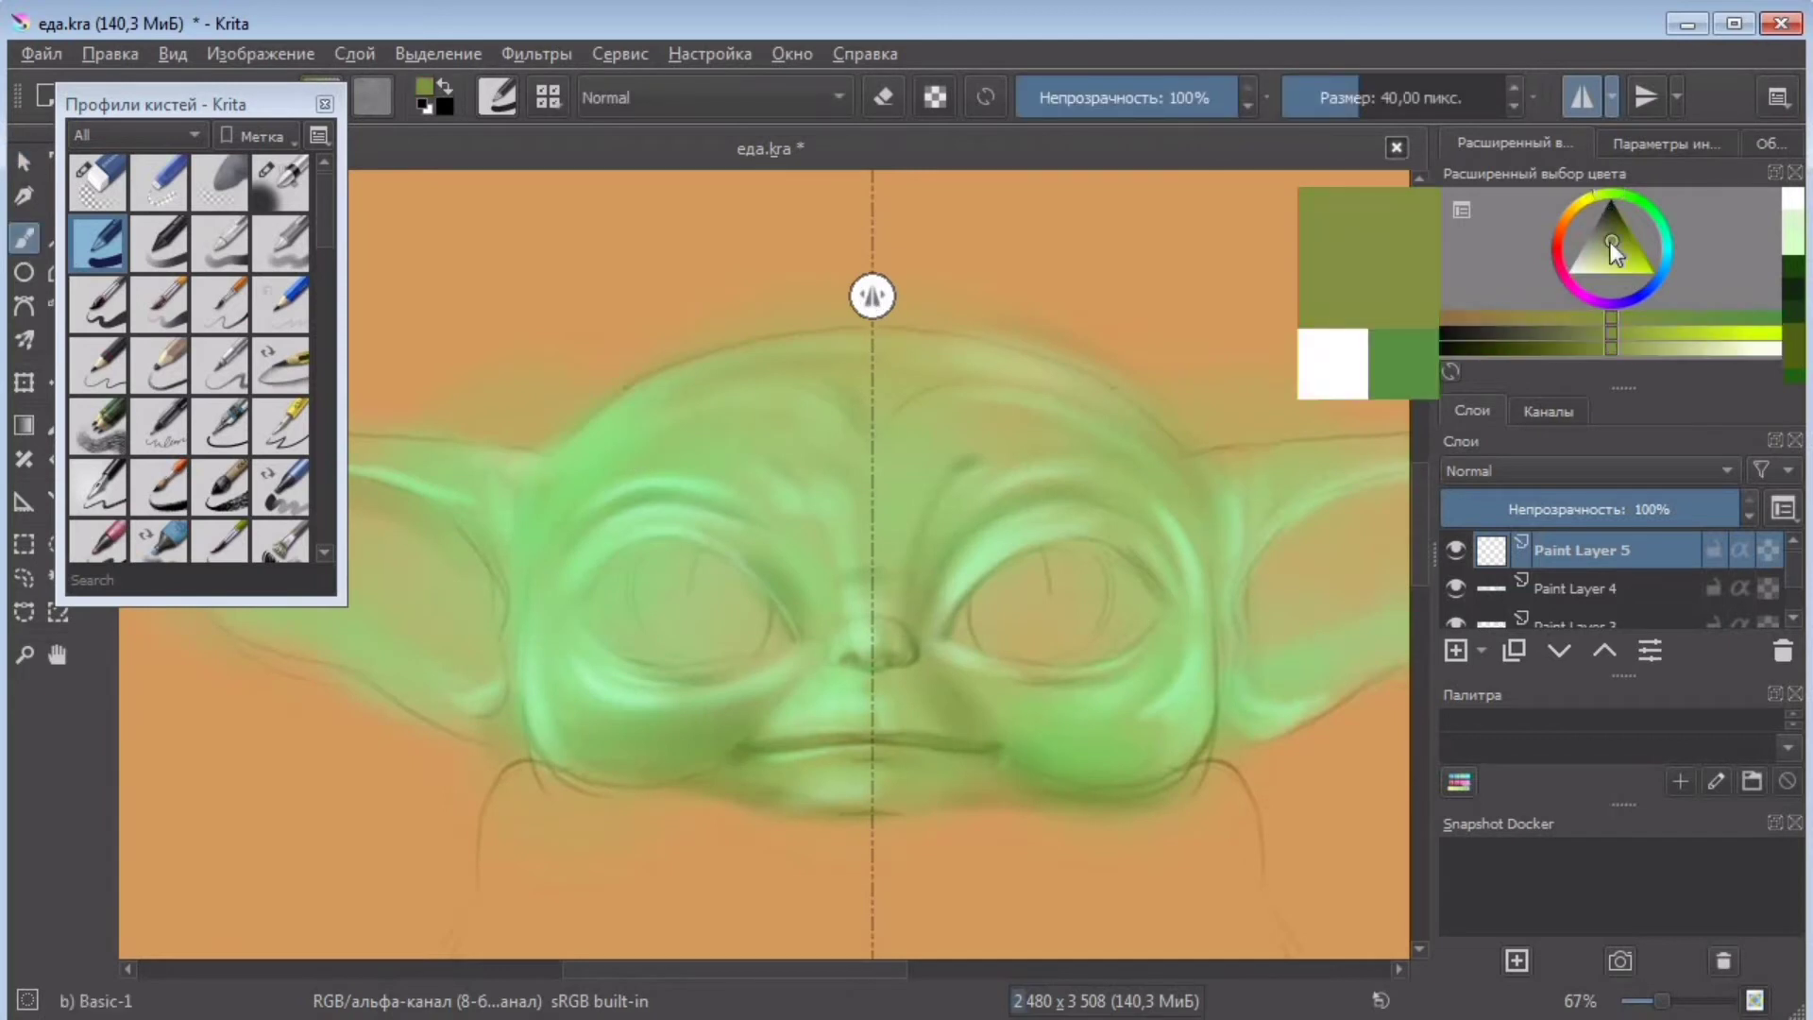
click(1564, 215)
click(1622, 236)
click(1559, 334)
key(plus)
click(1303, 105)
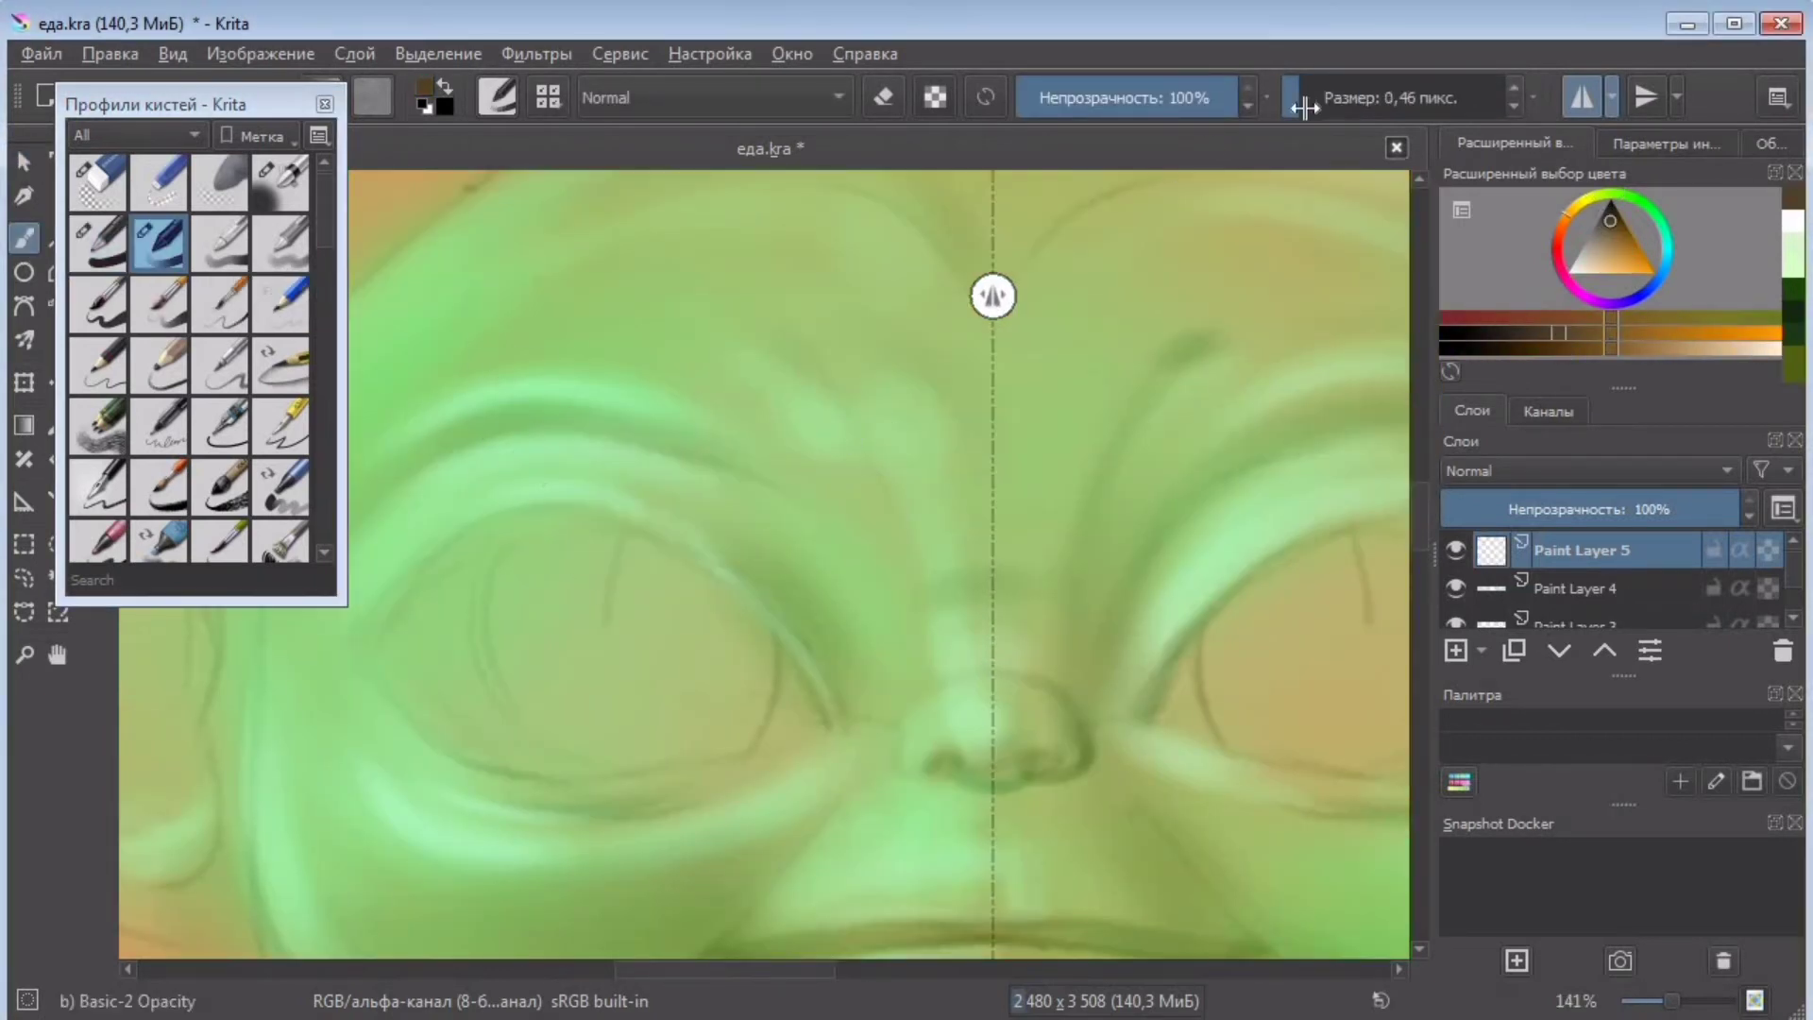
mouse_move(371, 658)
mouse_down()
mouse_move(611, 517)
mouse_move(378, 627)
mouse_move(609, 520)
mouse_up()
key(ctrl+z)
click(97, 244)
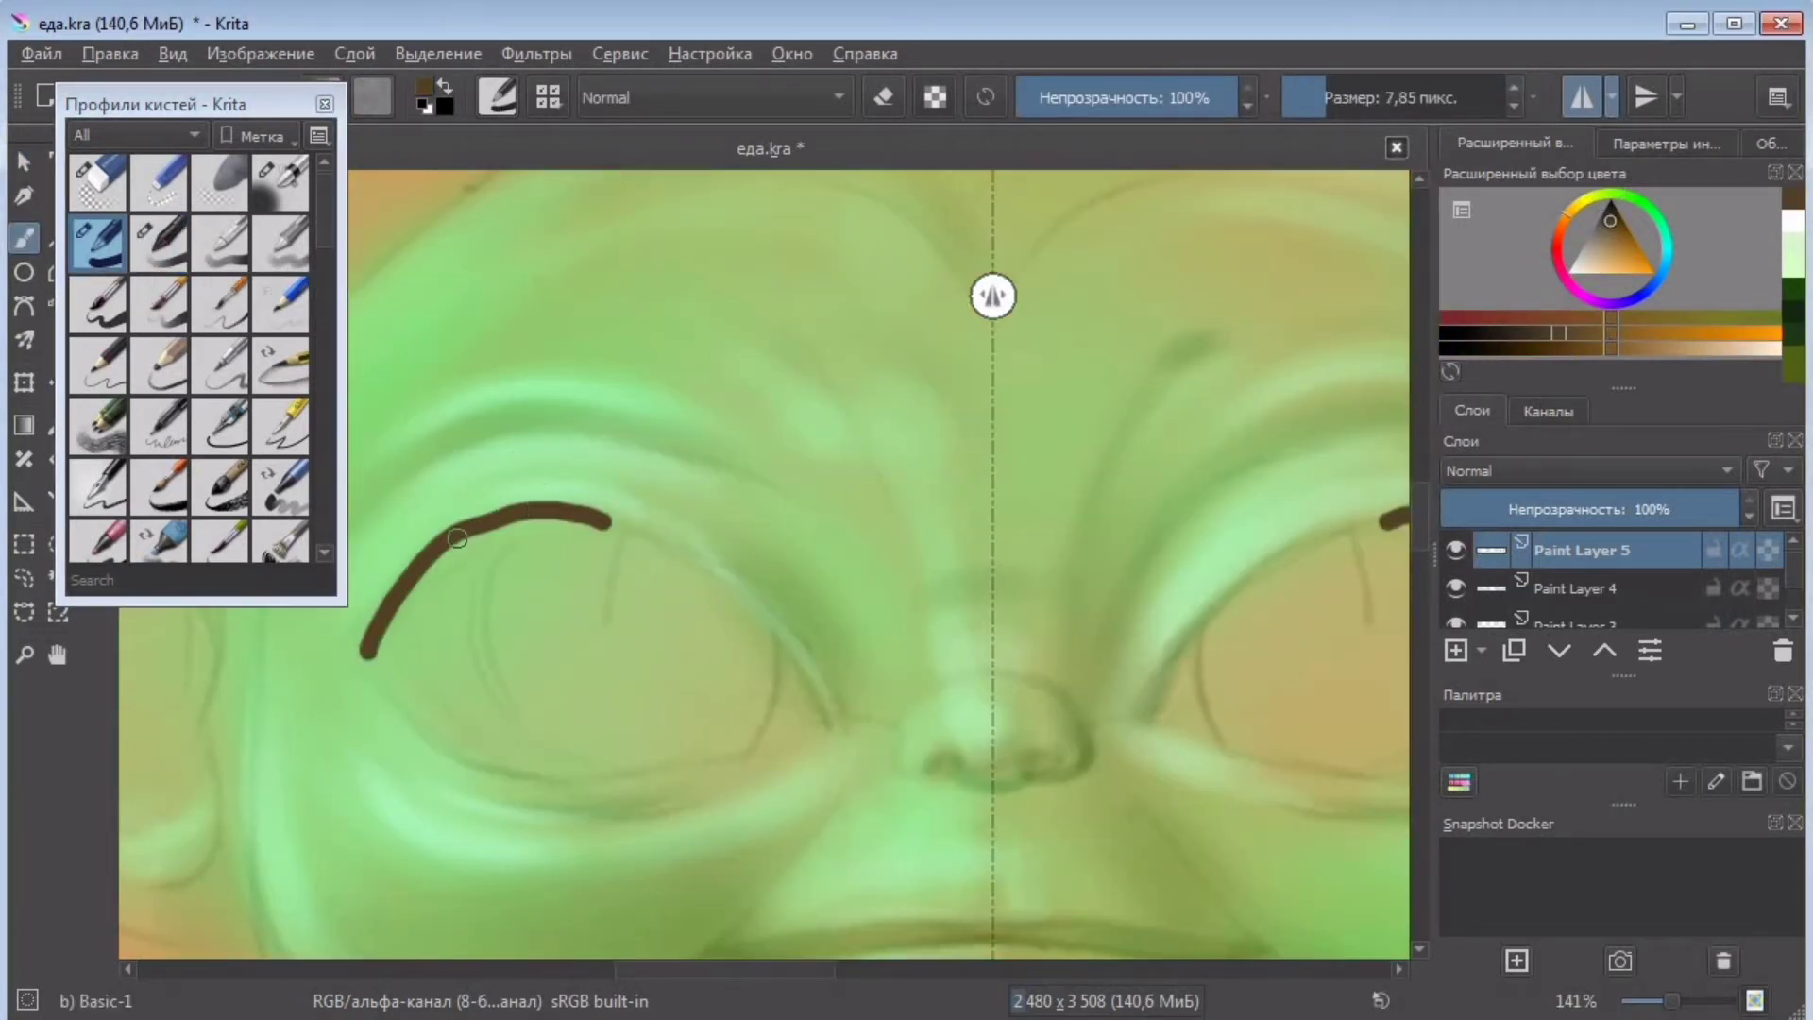
key(ctrl+z)
click(1314, 104)
drag(368, 657, 517, 510)
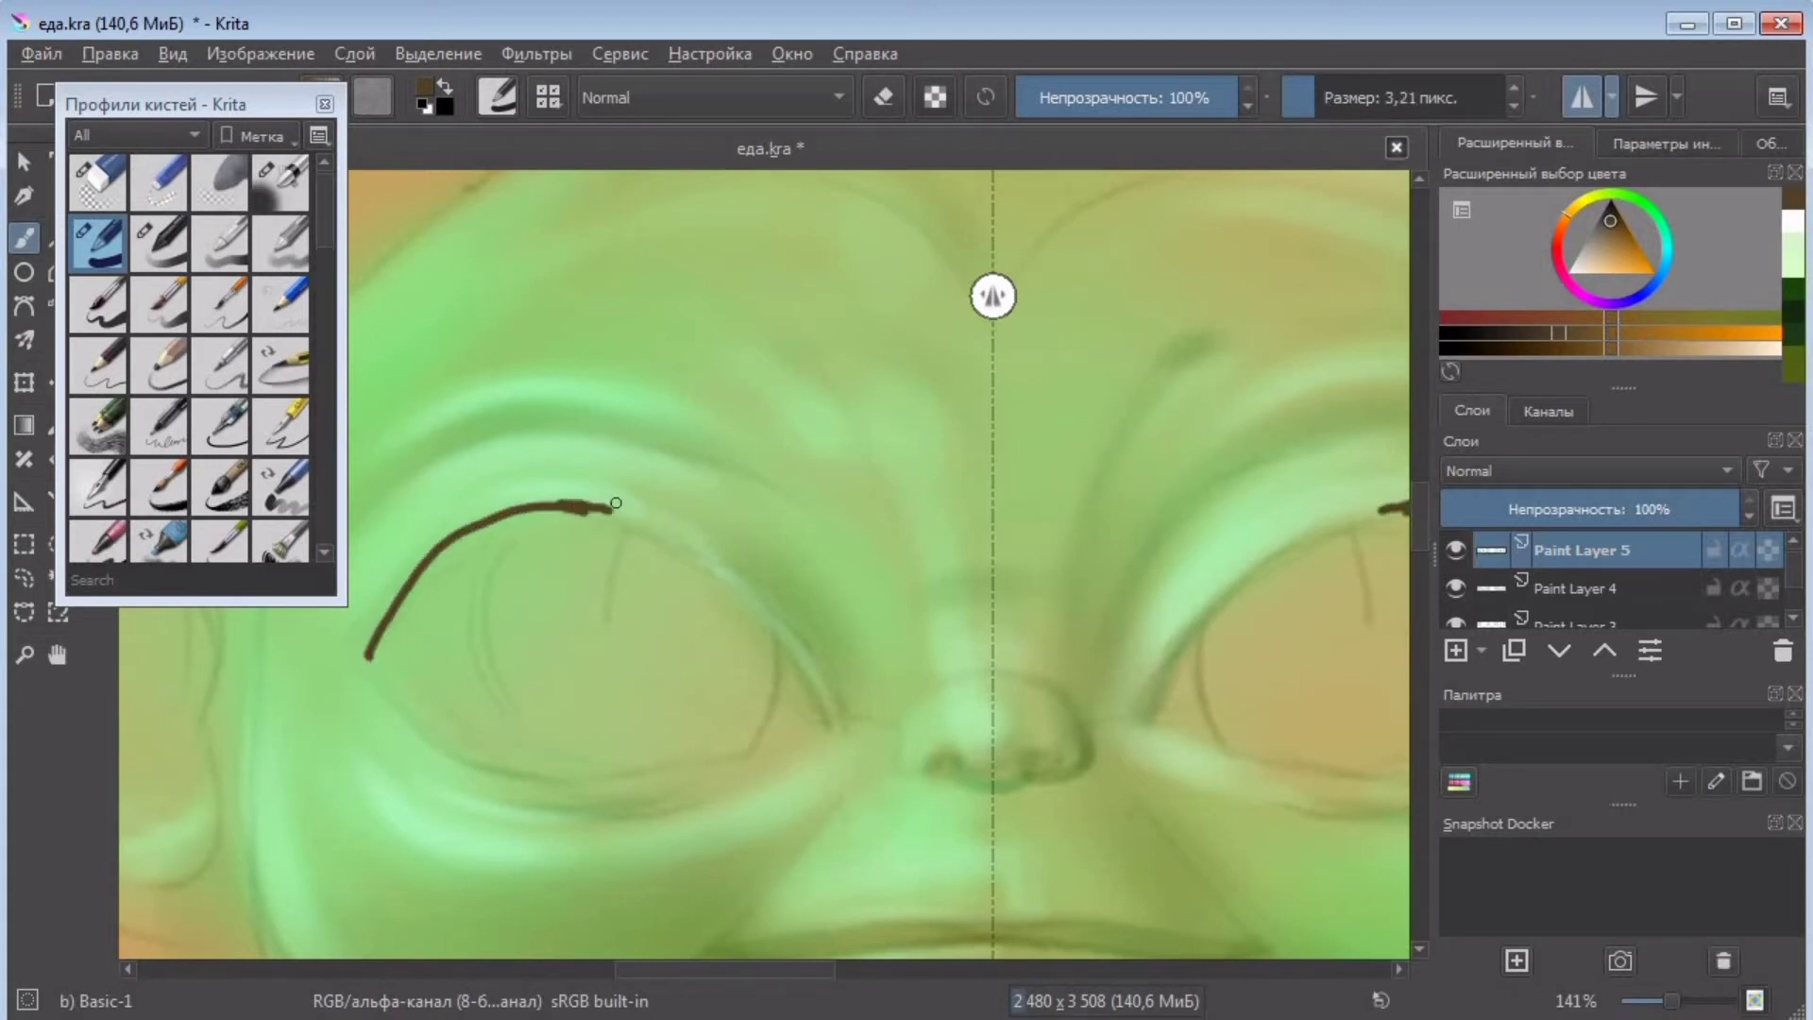
key(ctrl+z)
key(ctrl+z)
mouse_move(362, 653)
mouse_down()
mouse_move(368, 627)
mouse_move(519, 502)
mouse_move(414, 578)
mouse_up()
key(ctrl+z)
click(280, 184)
key(slash)
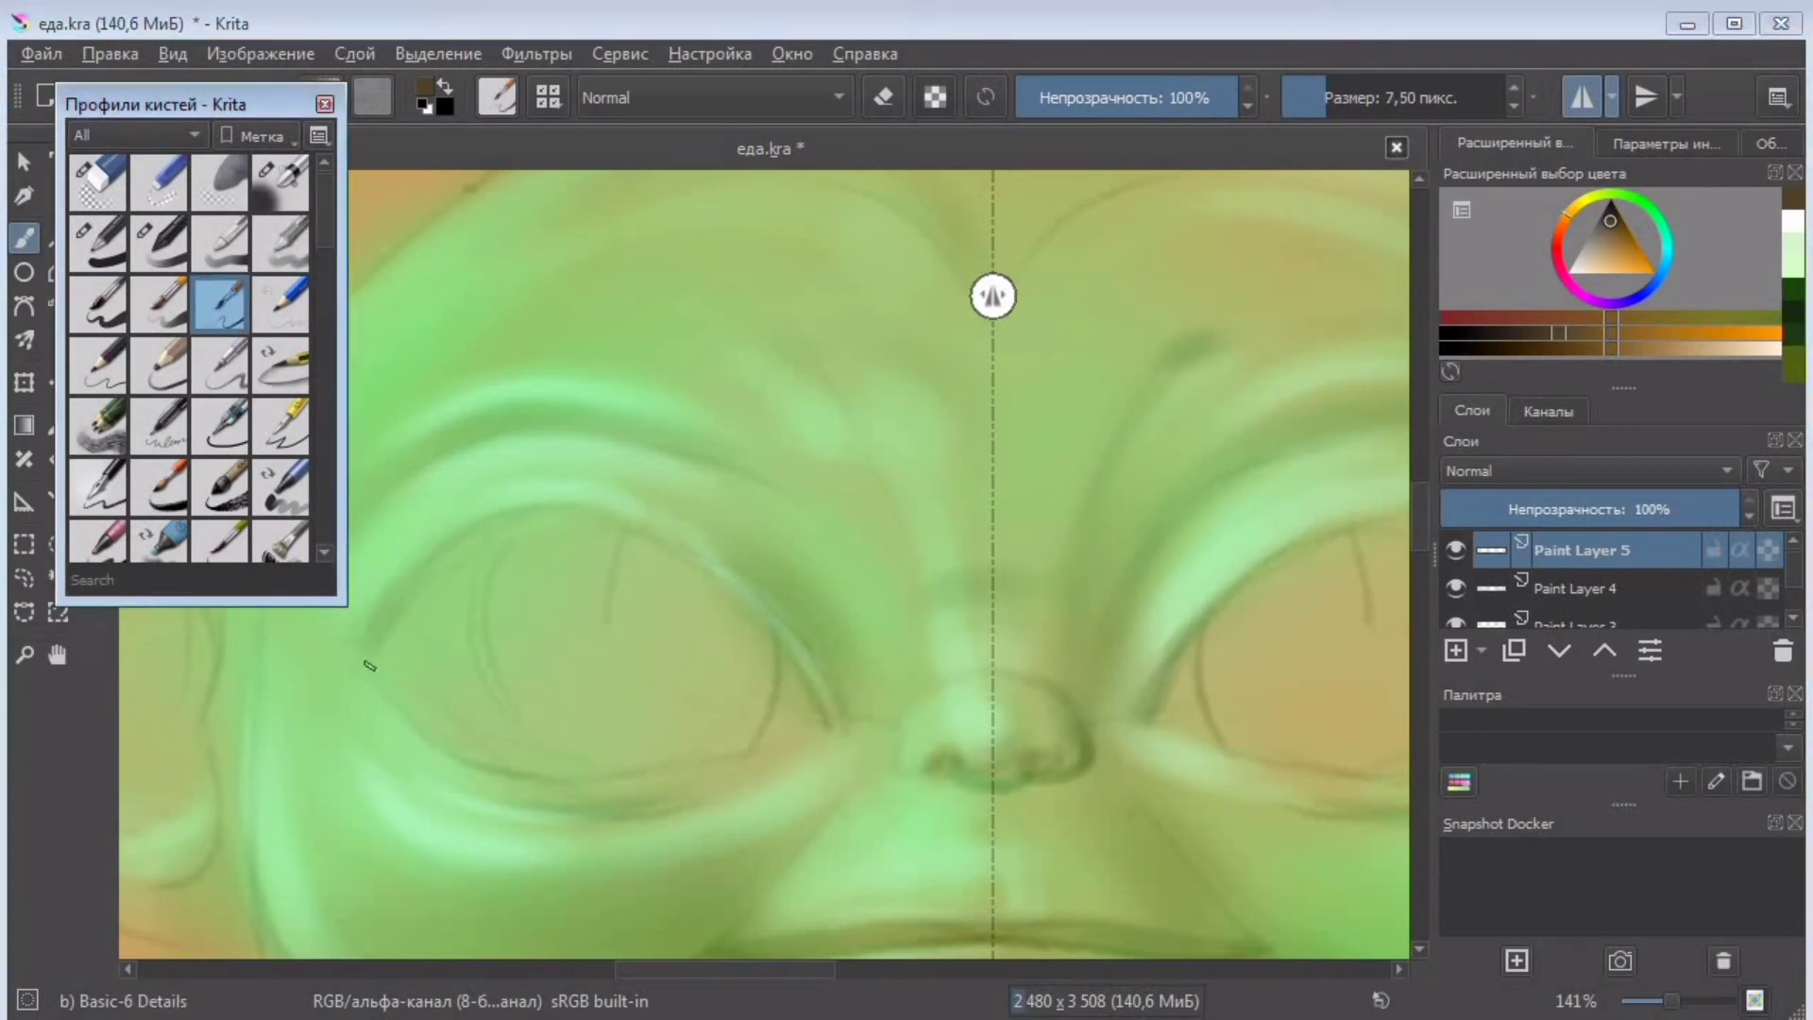
- Outline both eyes in mirrored dark brown strokes on Paint Layer 5 using Basic-1 at 3.21 px and 60% opacity
mouse_move(390, 600)
mouse_down()
mouse_move(536, 507)
mouse_move(718, 583)
mouse_move(773, 632)
mouse_move(829, 727)
mouse_up()
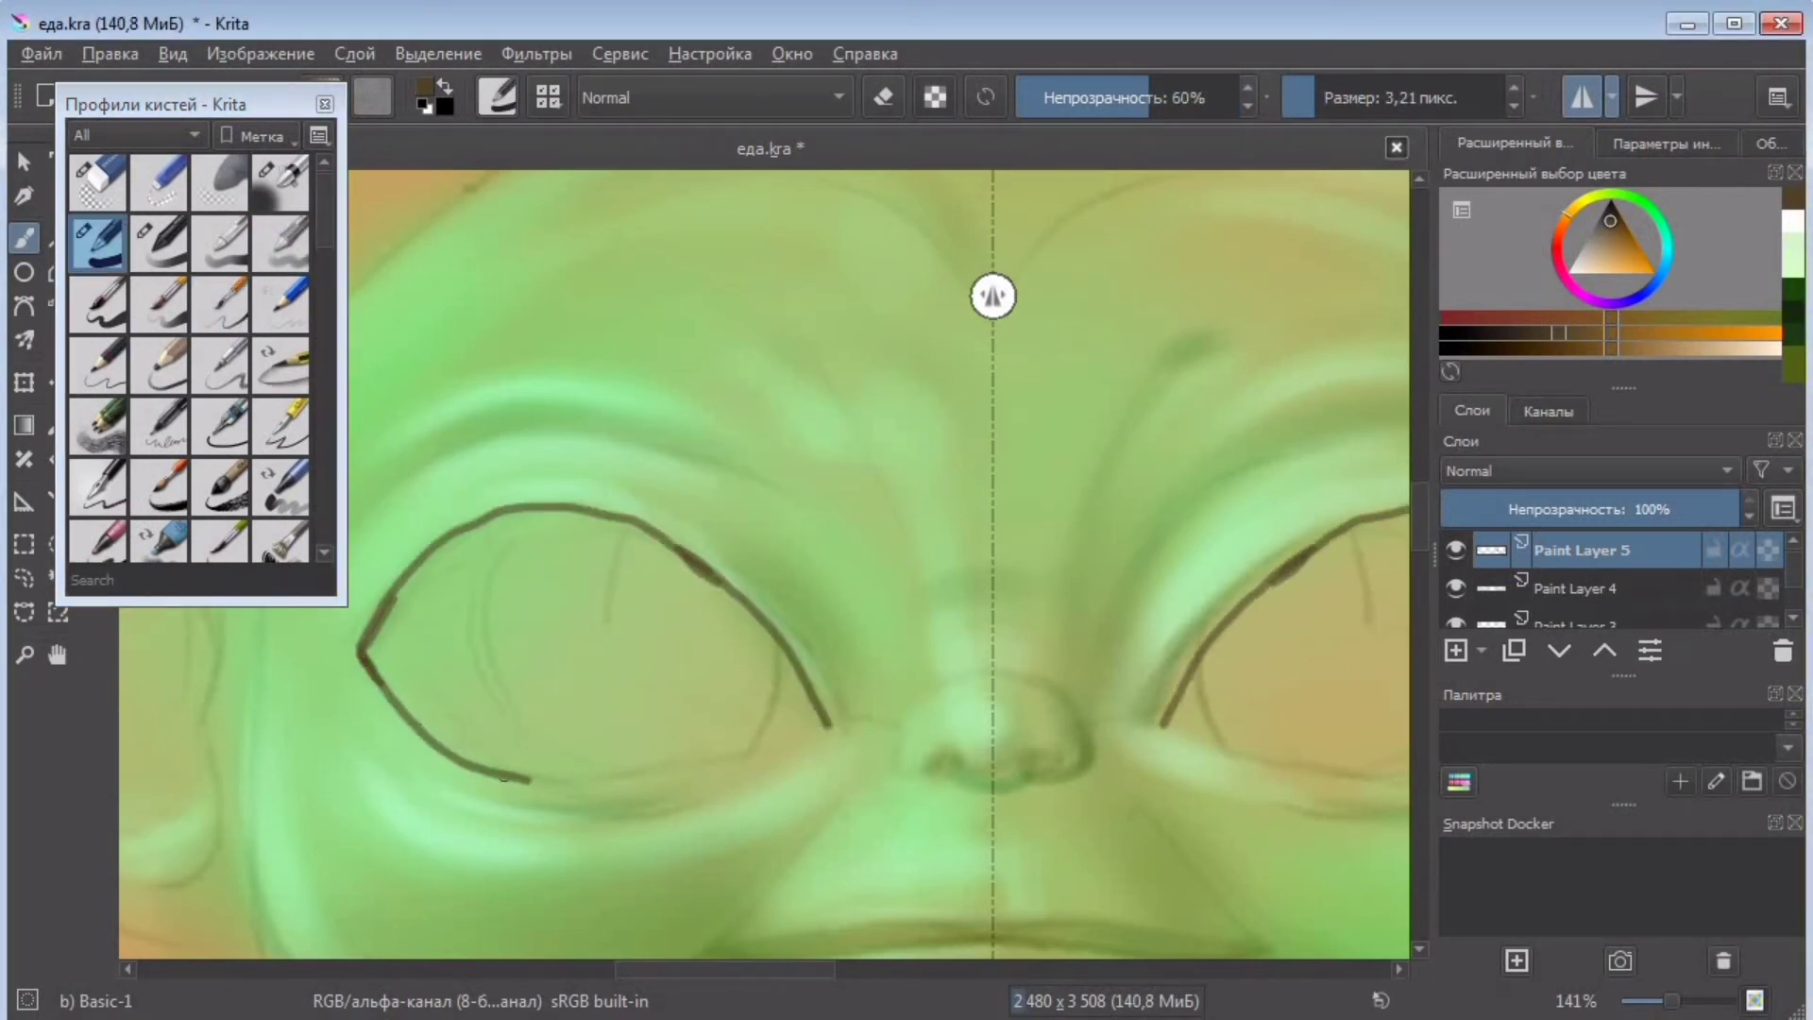
drag(622, 779, 829, 727)
key(minus)
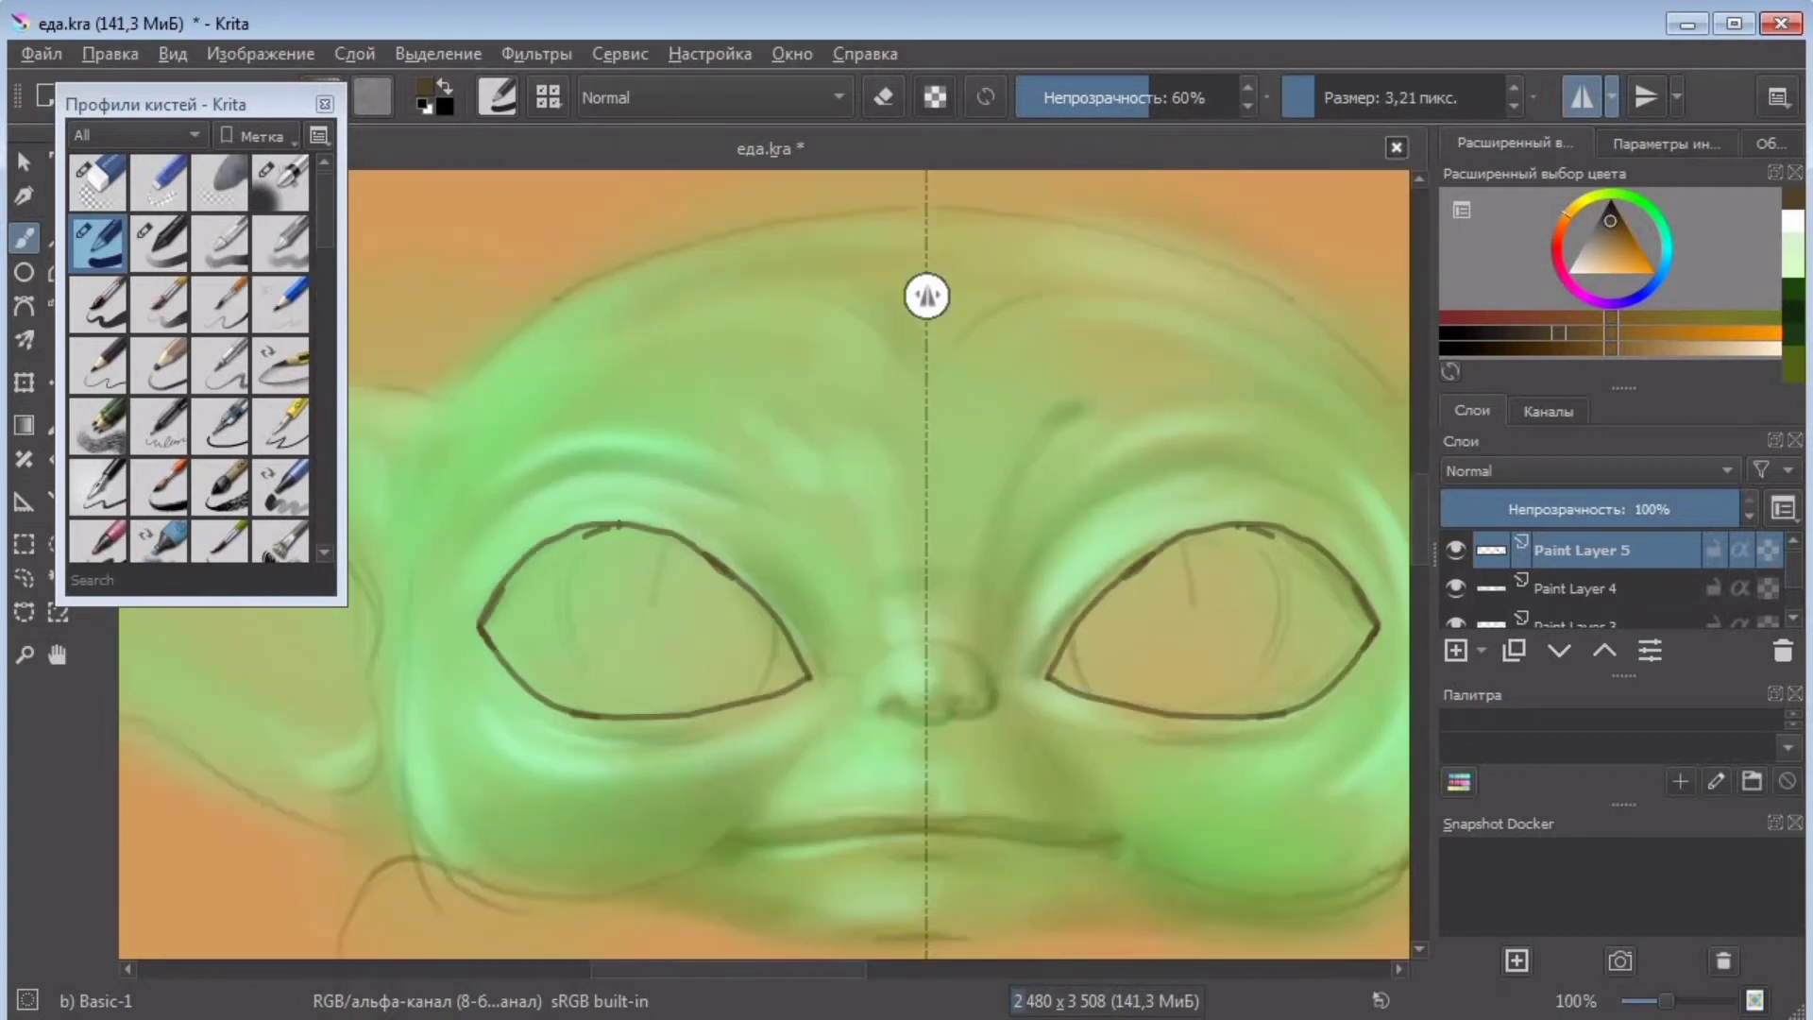
- Fill the irises of both eyes with black on Paint Layer 5, then switch to Airbrush Soft at 11.30 px
mouse_move(618, 525)
mouse_down()
mouse_move(606, 698)
mouse_move(645, 705)
mouse_move(665, 596)
mouse_move(717, 646)
mouse_move(616, 588)
mouse_move(683, 685)
mouse_move(636, 620)
mouse_move(694, 666)
mouse_move(675, 674)
mouse_move(699, 642)
mouse_up()
click(281, 182)
click(1451, 333)
click(1370, 98)
click(111, 267)
key(slash)
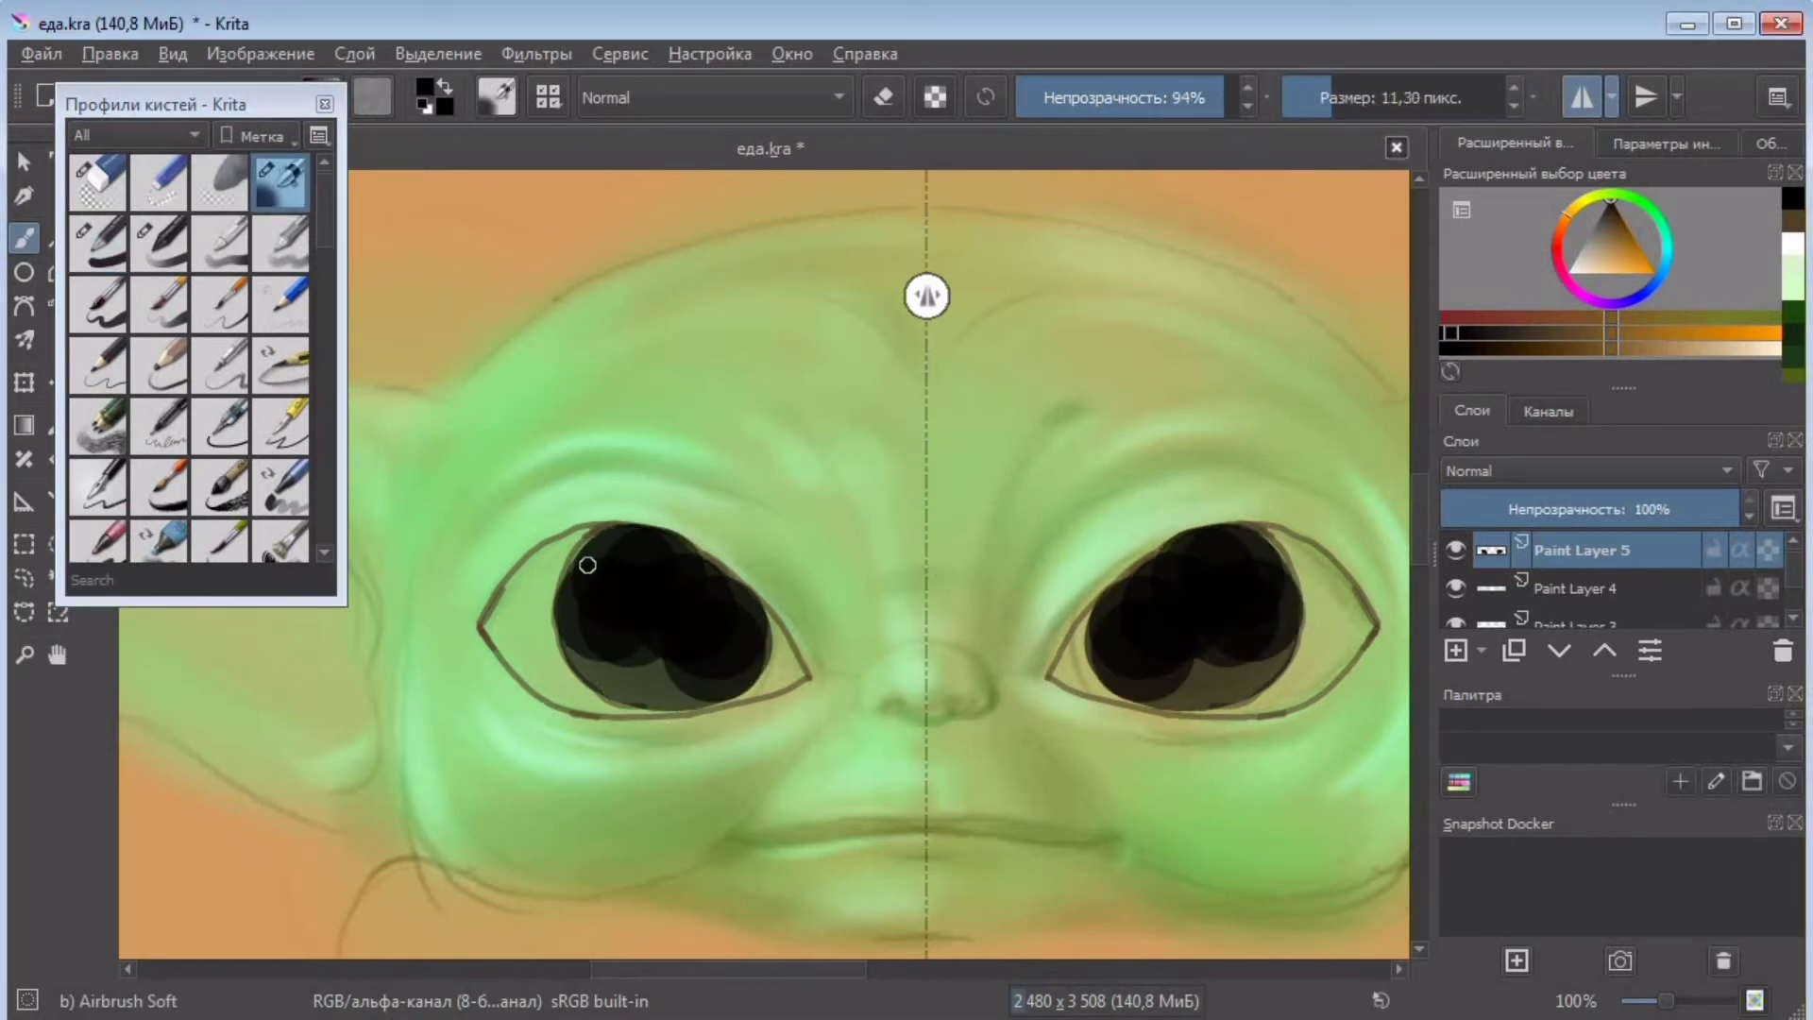
- Deepen the mirrored black iris fill on Paint Layer 5 using Basic-1 at 14.46 px and 60% opacity, then switch to Airbrush Soft
click(110, 255)
mouse_move(566, 604)
mouse_down()
mouse_move(599, 530)
mouse_move(727, 586)
mouse_move(761, 633)
mouse_up()
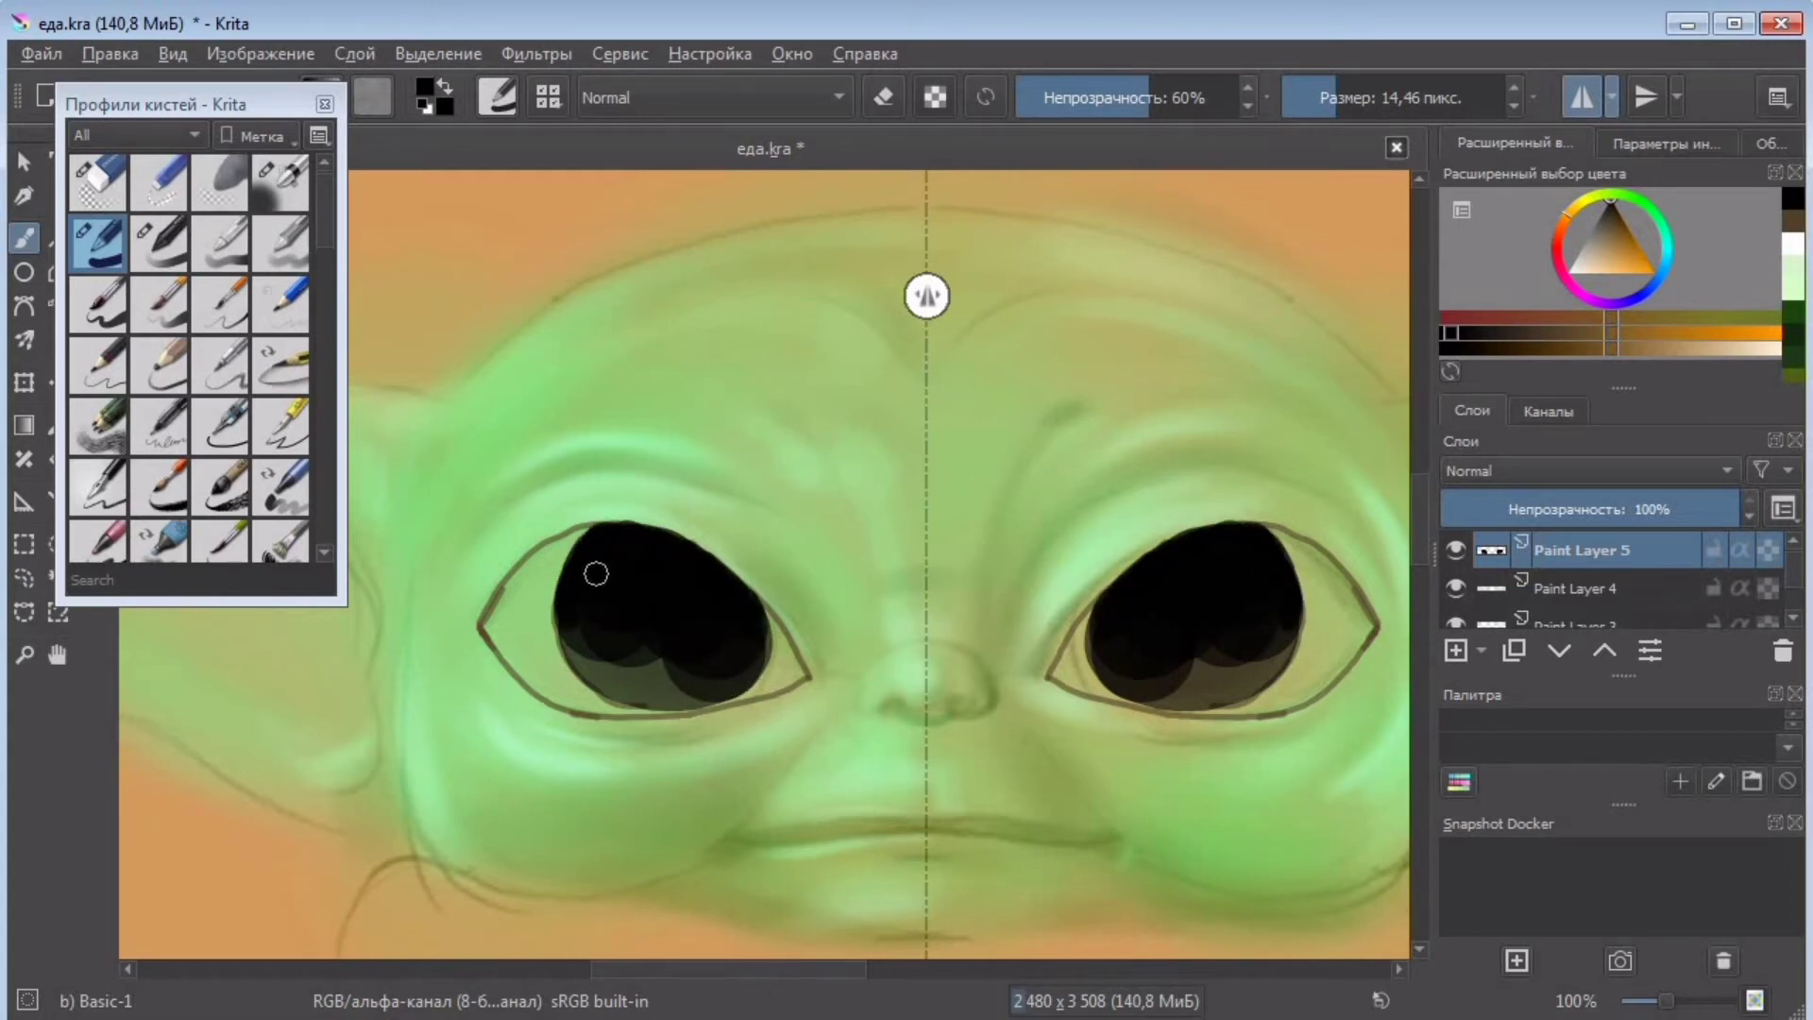
key(slash)
drag(644, 667, 683, 666)
key(plus)
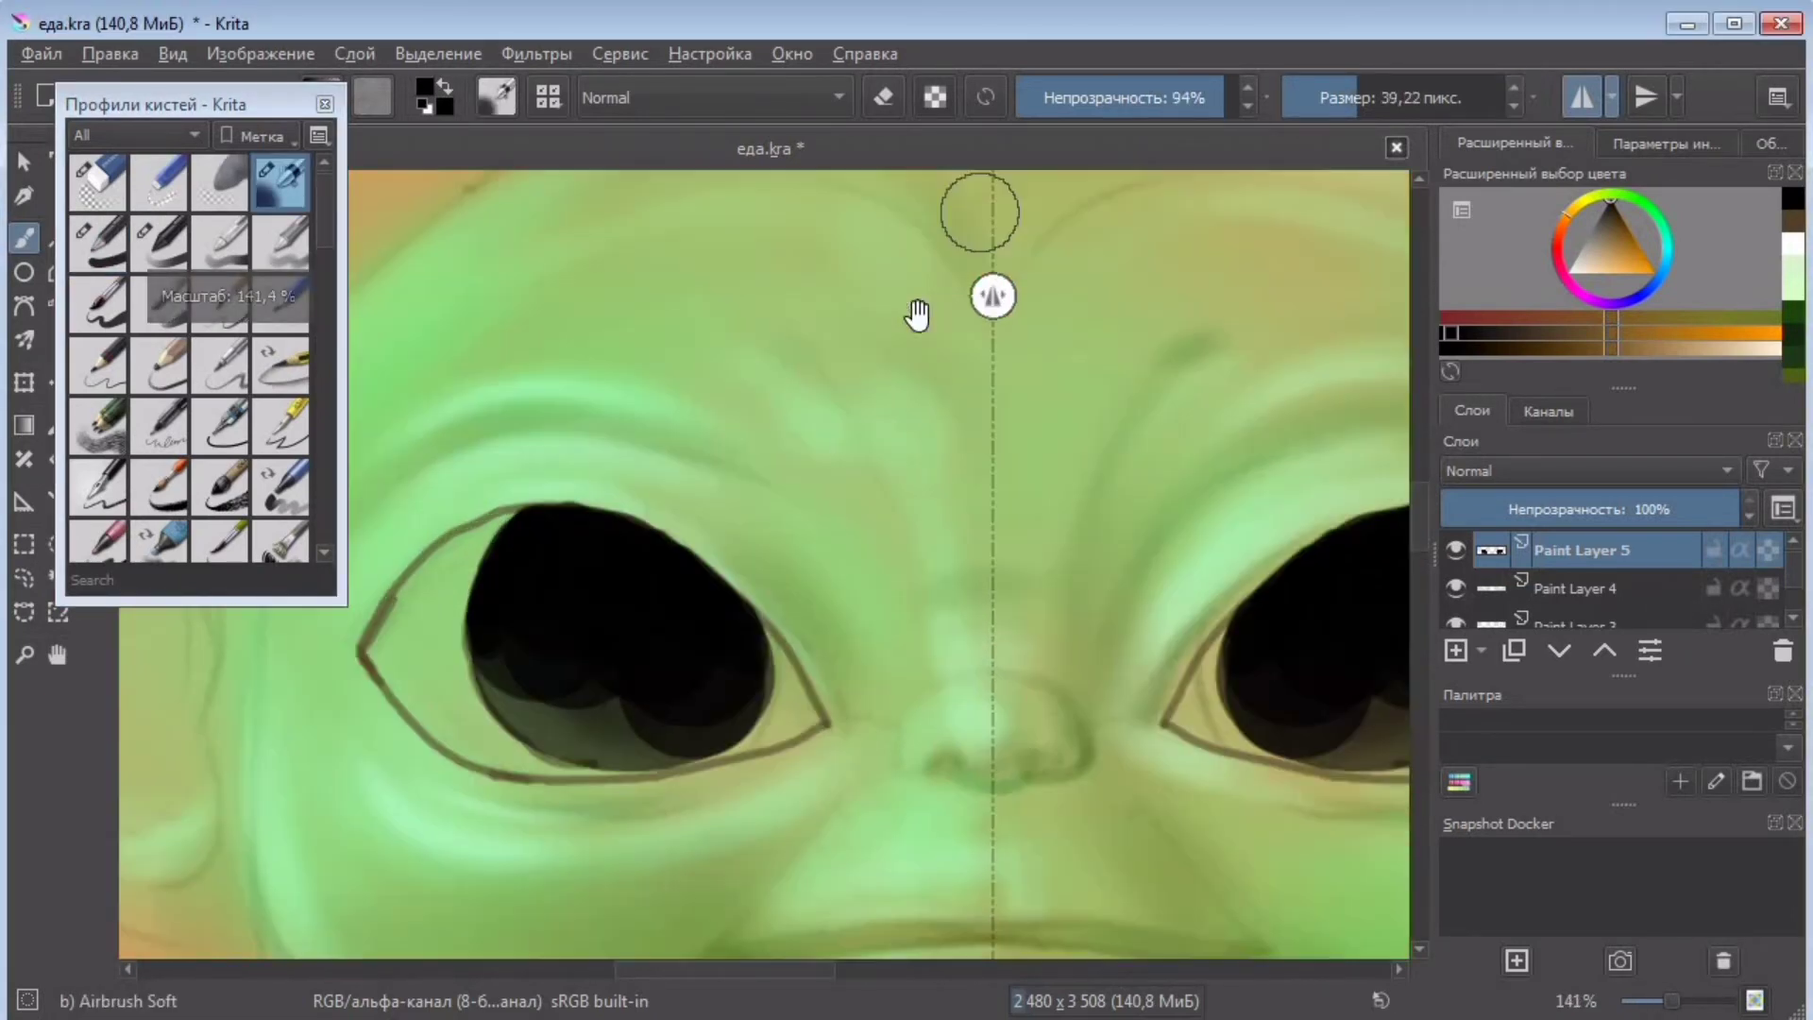
- Tint the whites of both eyes ochre with Airbrush Soft, reducing the brush to 16.86 px, and turn off horizontal mirroring
click(1629, 251)
drag(421, 615, 483, 715)
click(1338, 92)
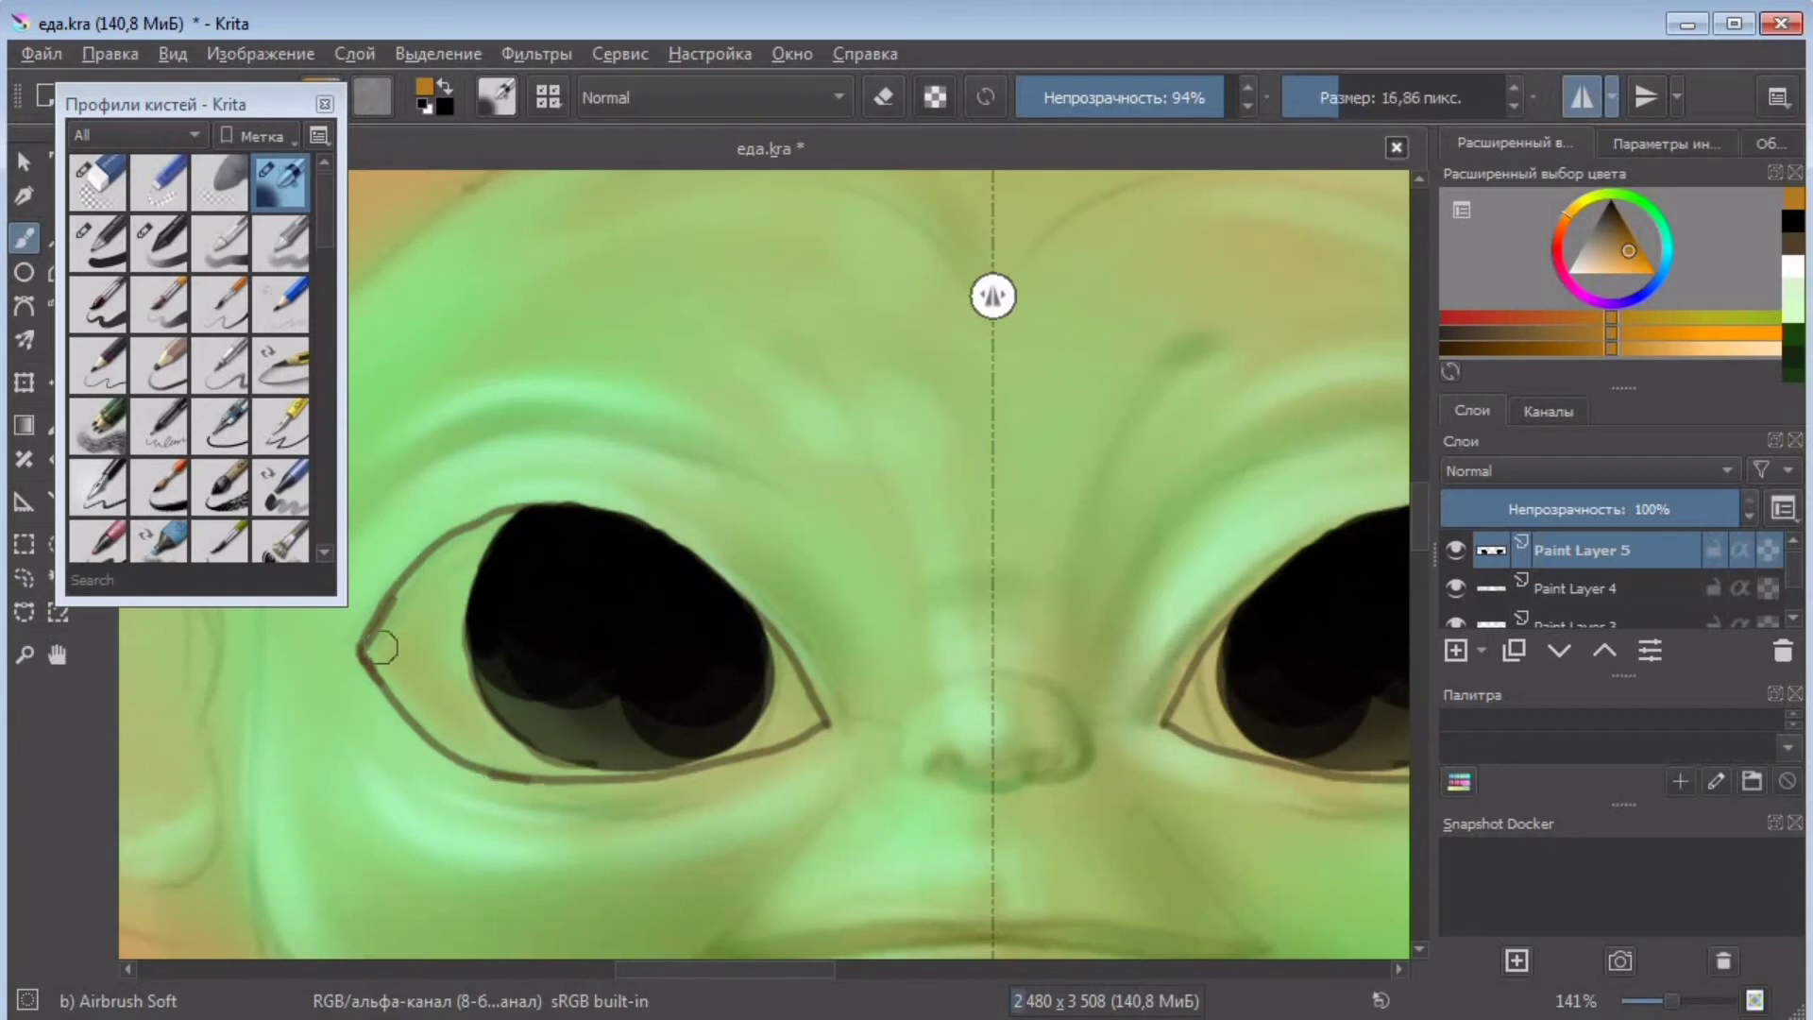
click(1585, 100)
drag(798, 970, 874, 970)
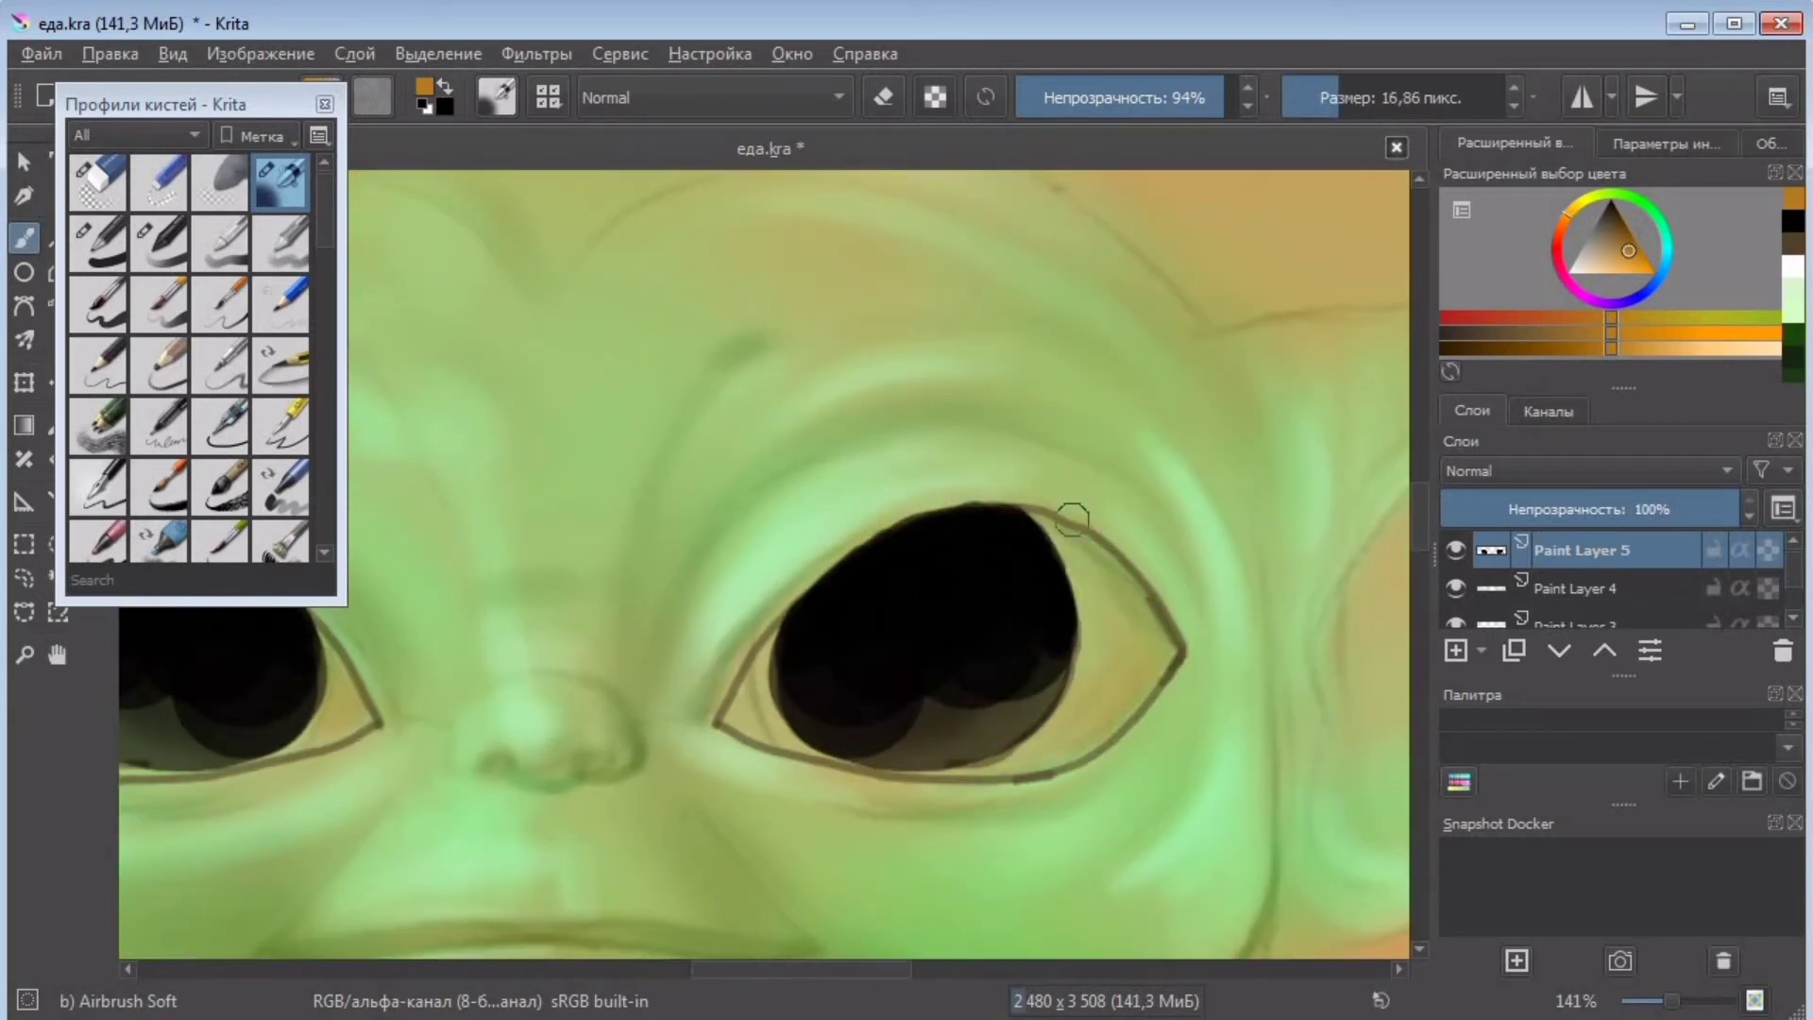
- On Paint Layer 4, airbrush ochre tints on the skin around the eyes at 16.86 px, enlarging the brush to 59.79 px for the cheek
click(1590, 586)
scroll(770, 972, left, 5)
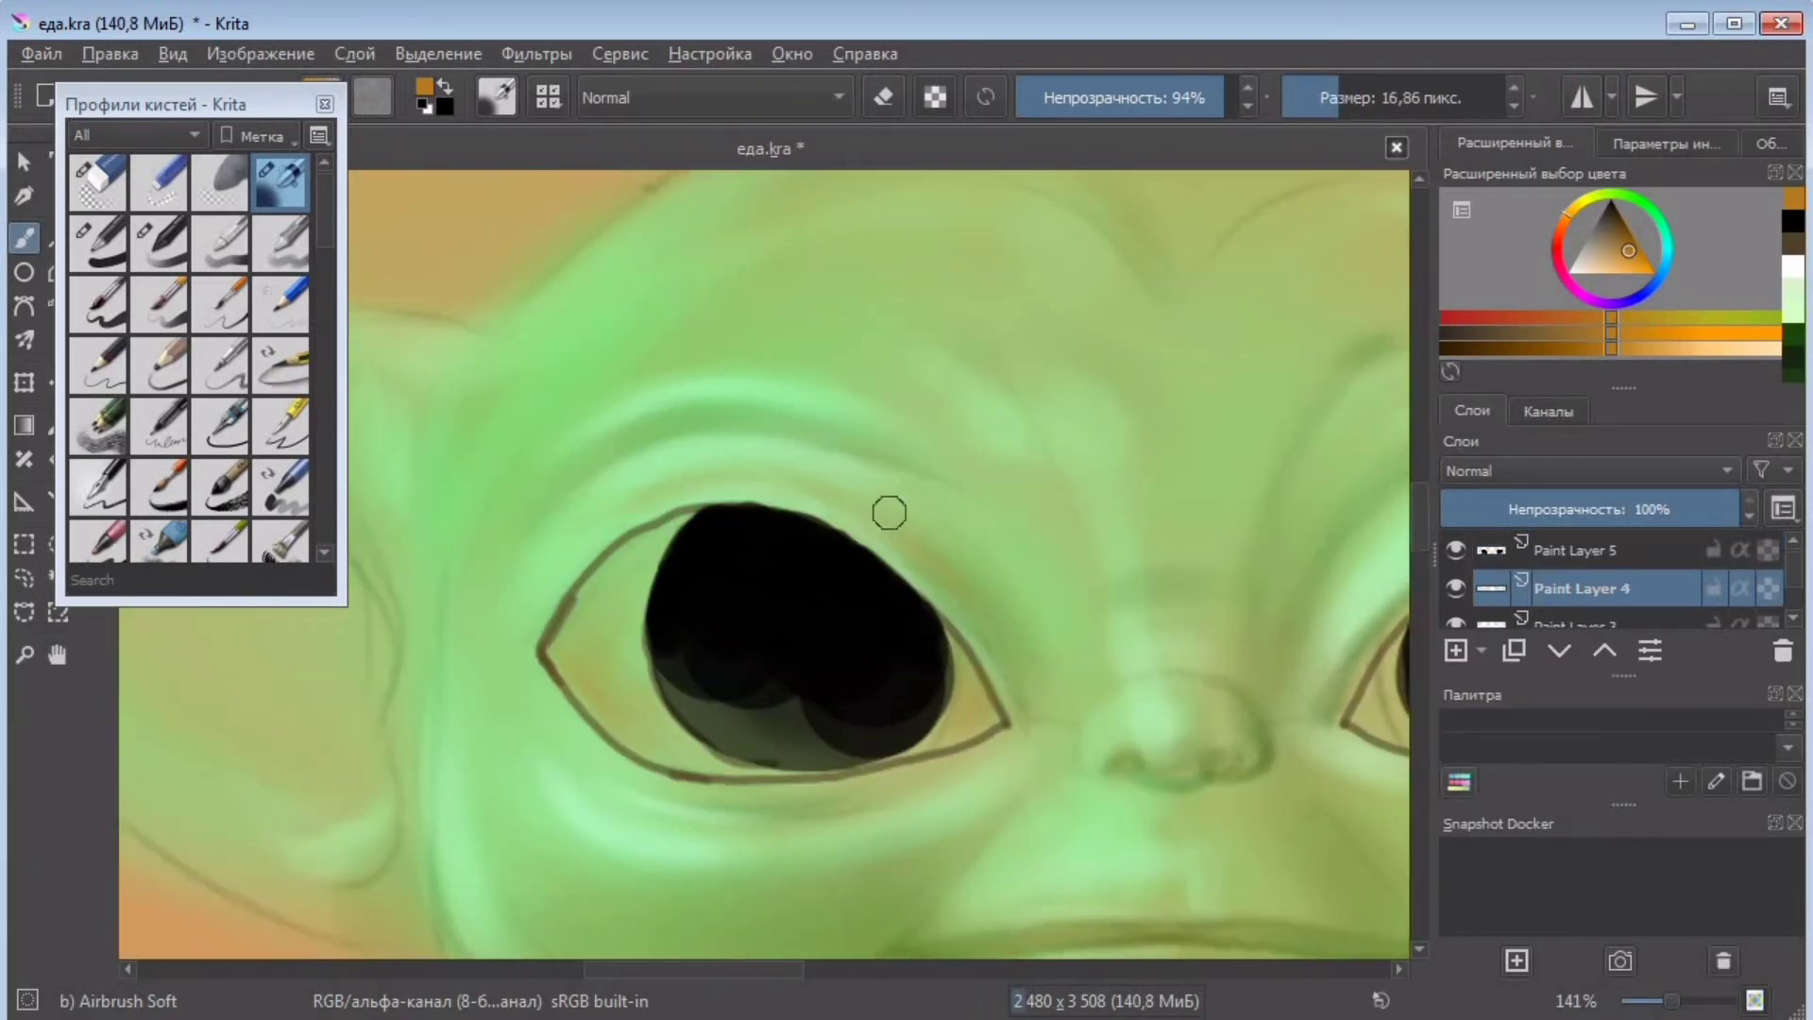
drag(651, 800, 814, 803)
drag(1420, 539, 1420, 553)
click(1368, 97)
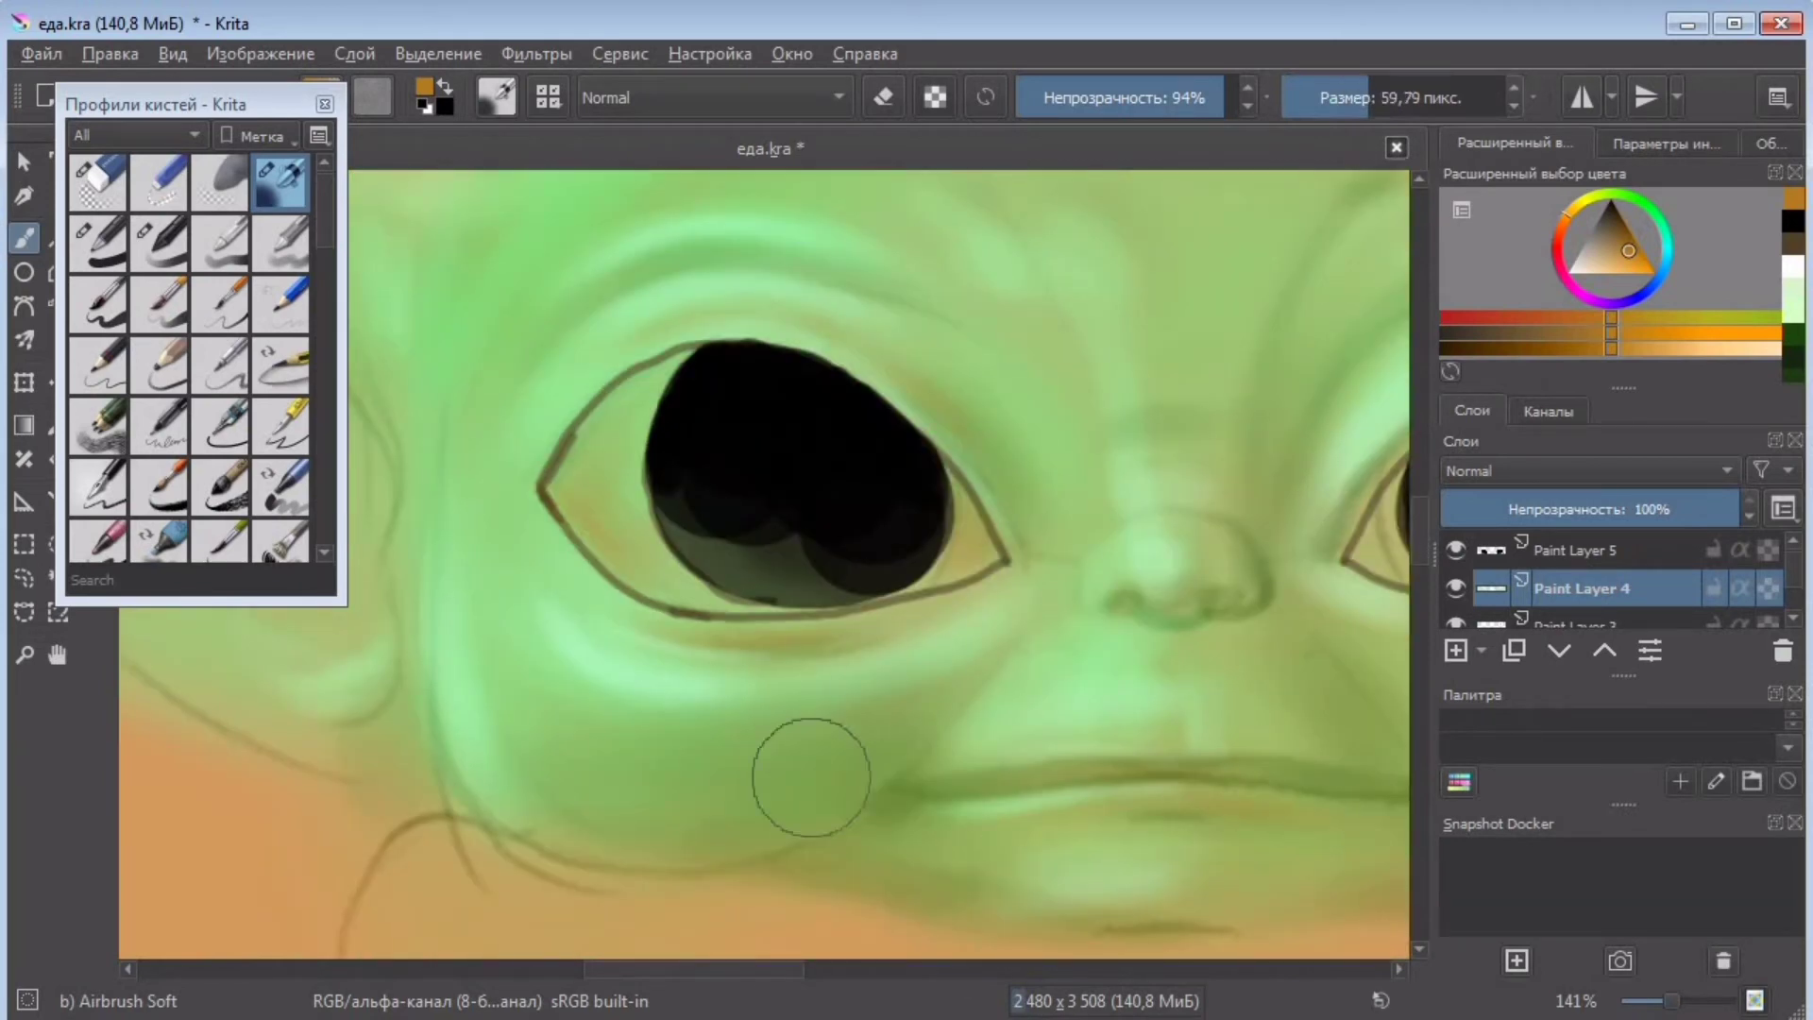
mouse_move(617, 969)
mouse_down()
mouse_move(759, 962)
mouse_move(670, 962)
mouse_up()
key(ctrl+minus)
key(ctrl+minus)
key(ctrl+minus)
key(ctrl+plus)
key(ctrl+plus)
key(ctrl+plus)
- Dab translucent white highlights onto the left iris on Paint Layer 5 using Basic-2 Opacity at 65.87 px
click(1793, 266)
click(1358, 102)
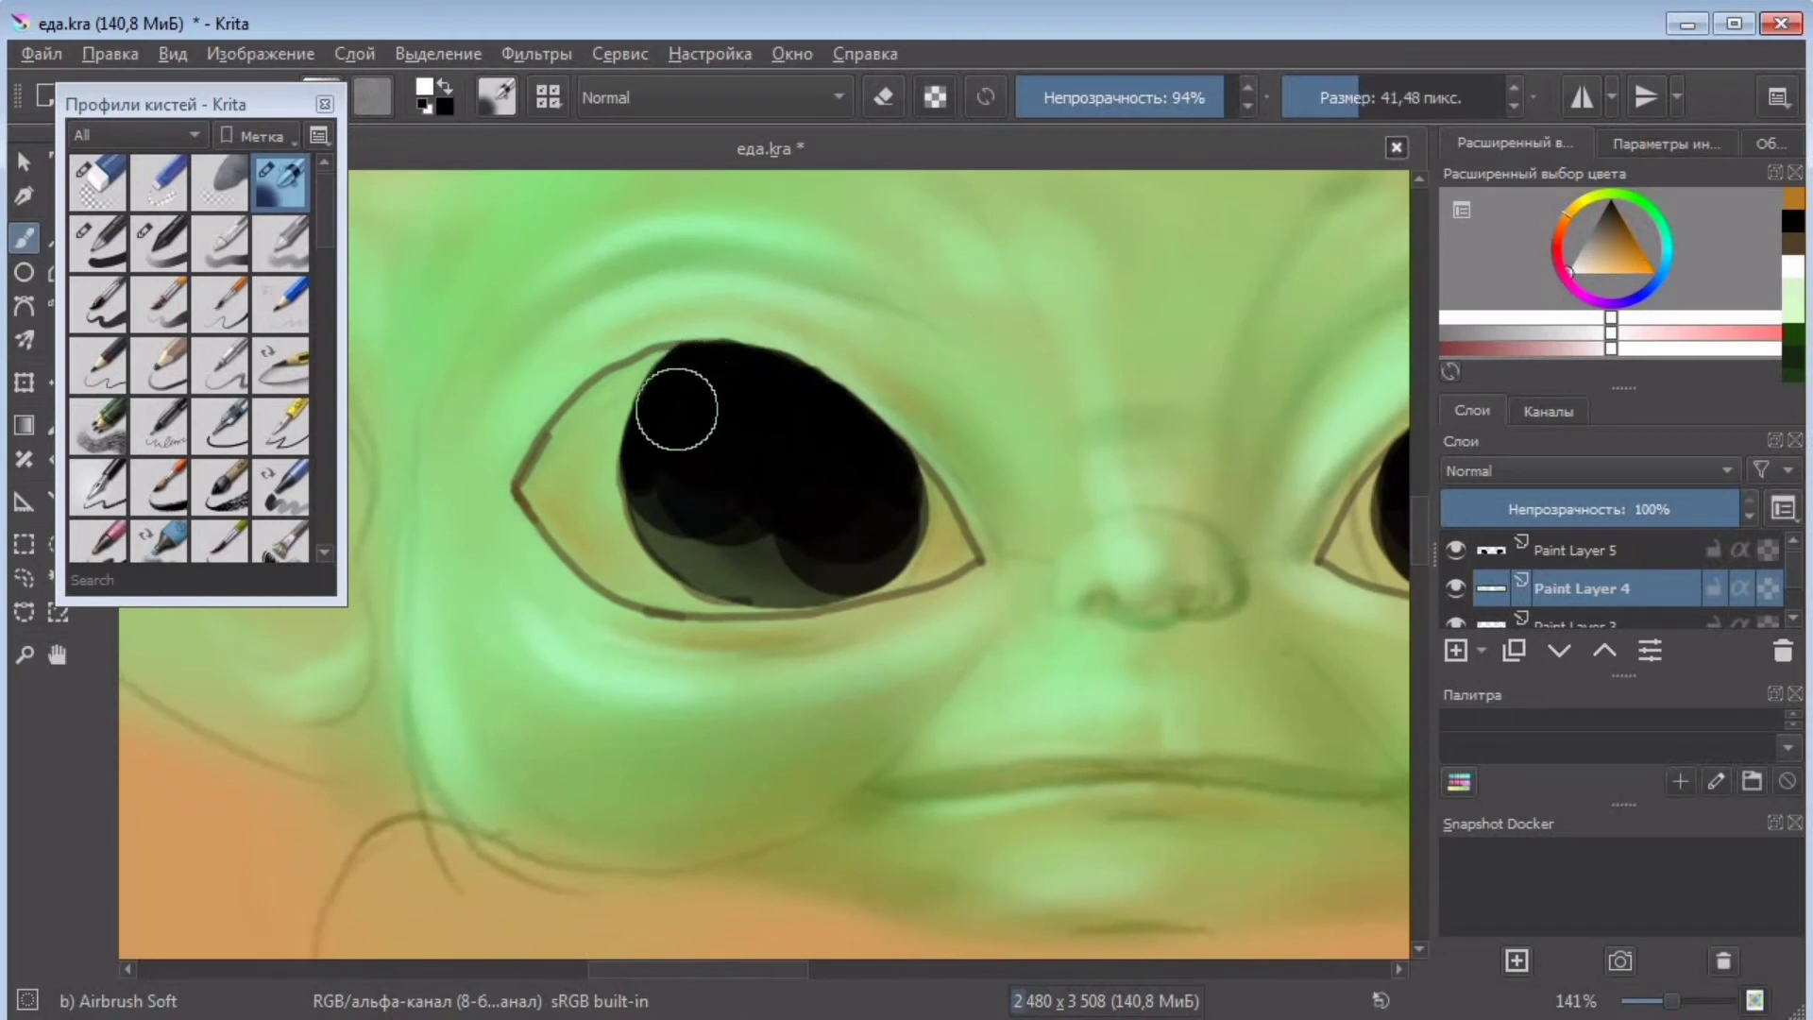
drag(680, 407, 702, 394)
click(161, 244)
click(1375, 108)
click(1575, 550)
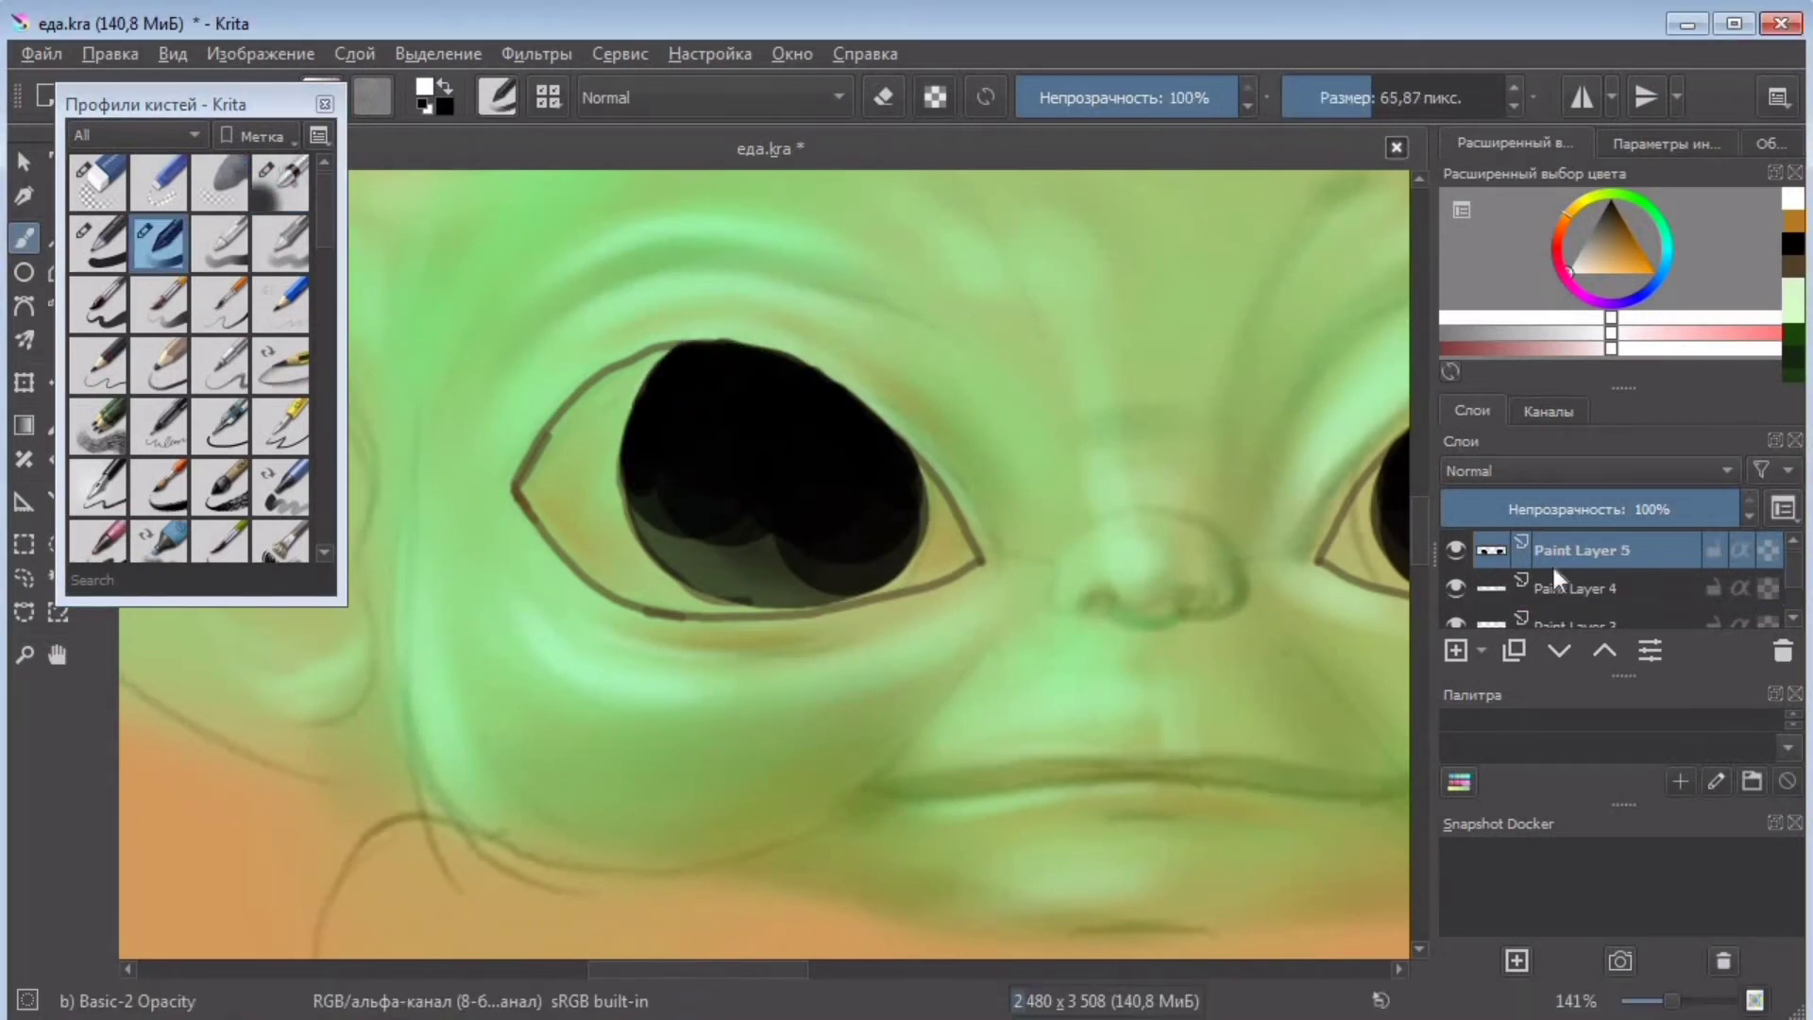
click(708, 401)
click(756, 413)
key(ctrl+z)
key(ctrl+z)
click(728, 404)
click(788, 423)
click(688, 404)
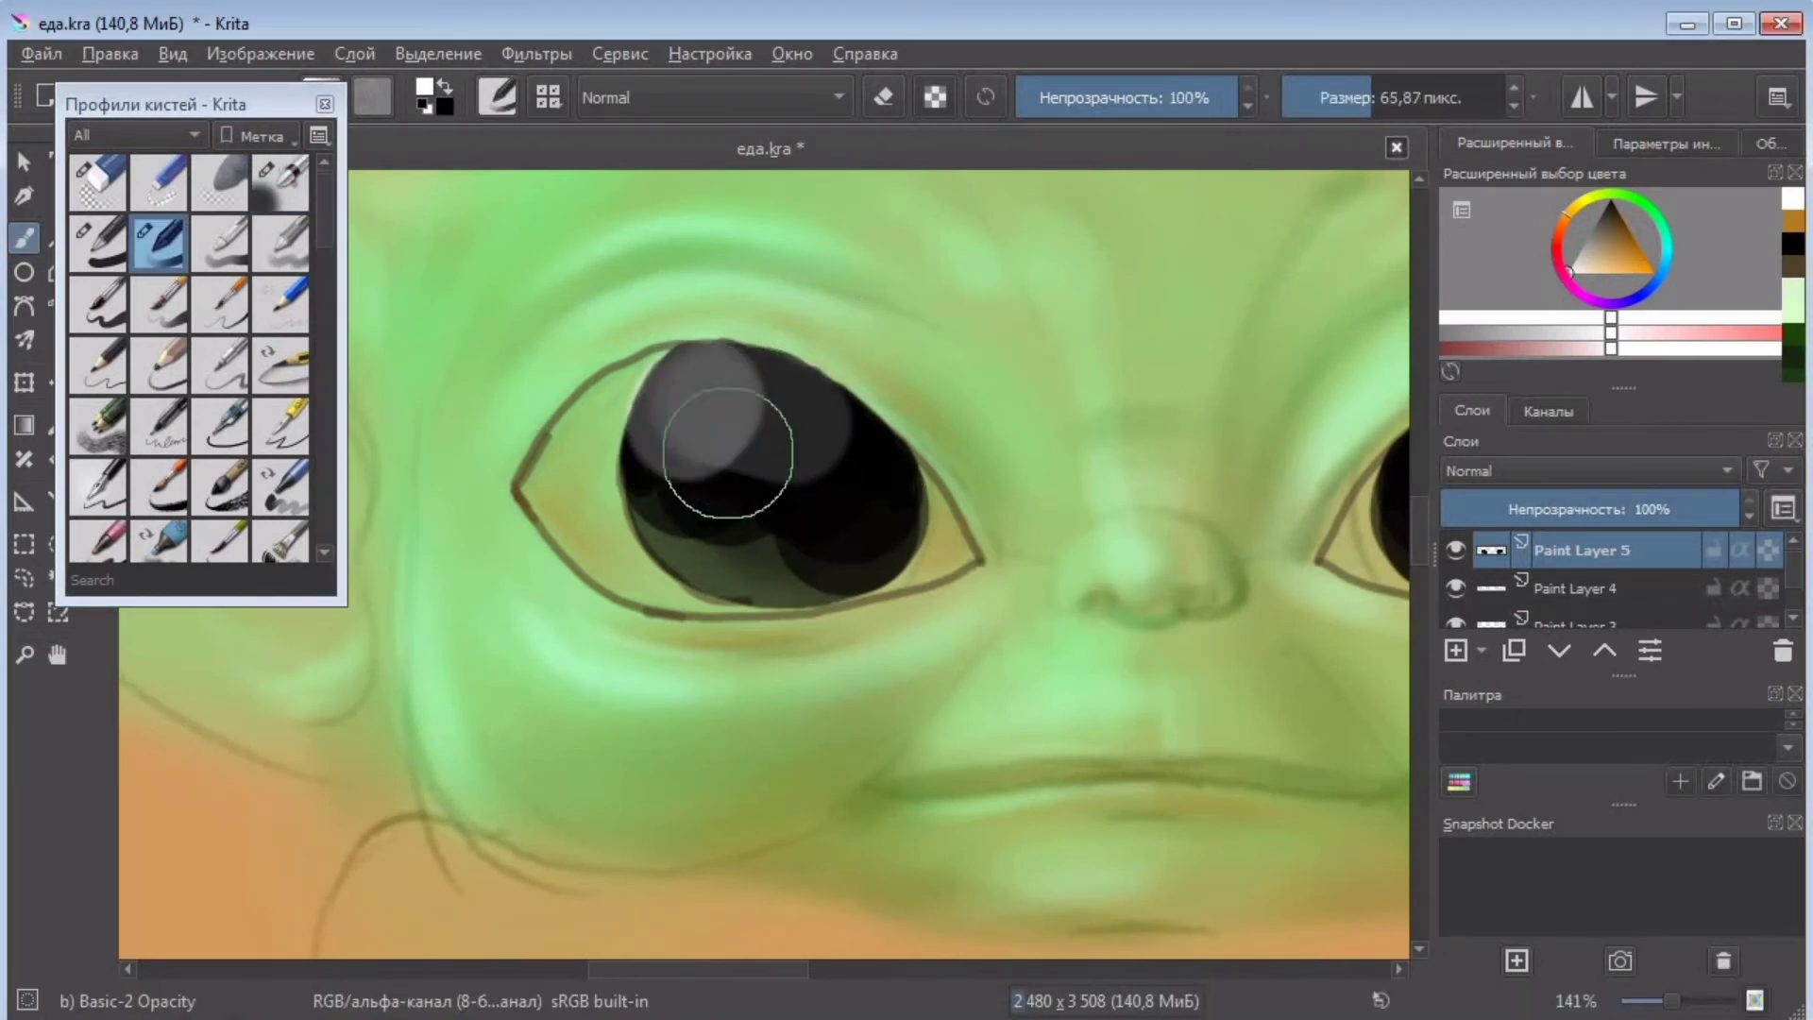
- Add translucent white highlights to the right iris and eye white, plus smaller, brighter ones on the left iris
drag(792, 969, 898, 969)
click(1091, 476)
click(1346, 102)
drag(867, 400, 908, 399)
drag(804, 968, 799, 969)
drag(1150, 445, 1152, 483)
mouse_move(798, 969)
mouse_down()
mouse_move(598, 991)
mouse_move(672, 982)
mouse_up()
mouse_move(856, 403)
mouse_down()
mouse_move(859, 370)
mouse_move(808, 397)
mouse_up()
- Airbrush a white rim along the left eye's lower lid and inner corner using Airbrush Soft at 7.12 px and 100% opacity
click(280, 183)
click(1792, 220)
click(1568, 272)
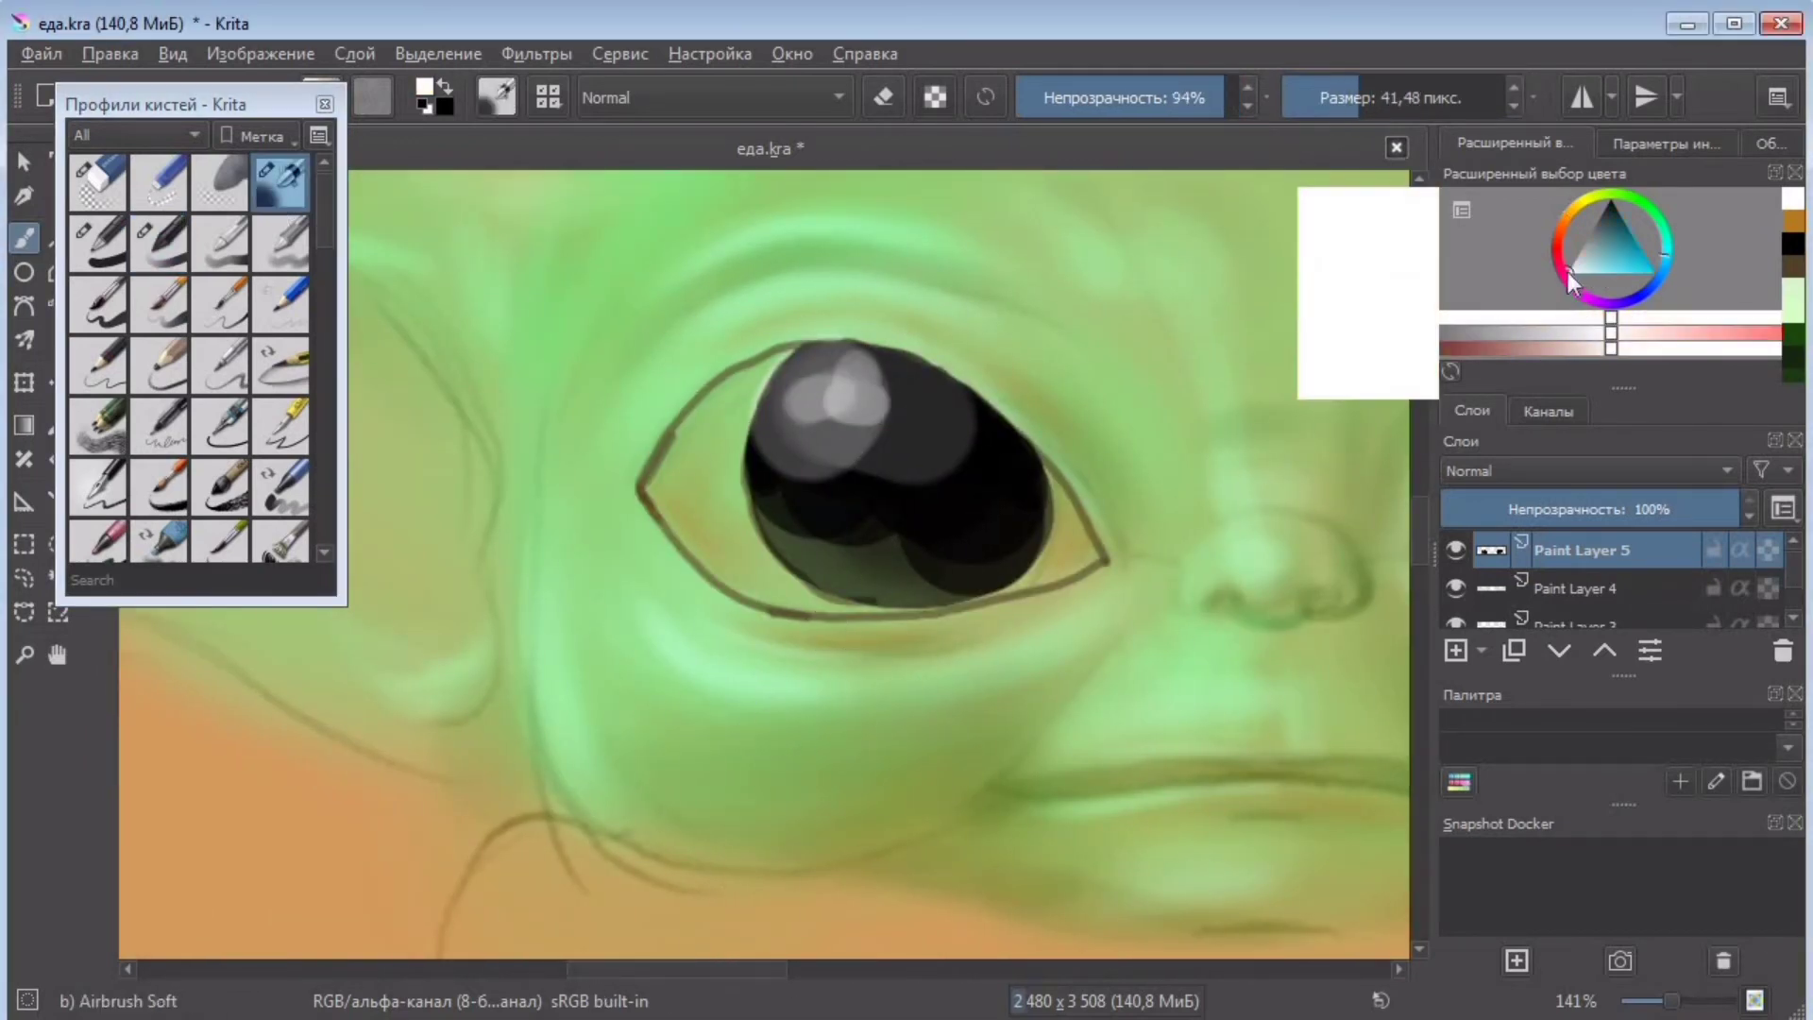
click(1323, 102)
click(1234, 100)
key(plus)
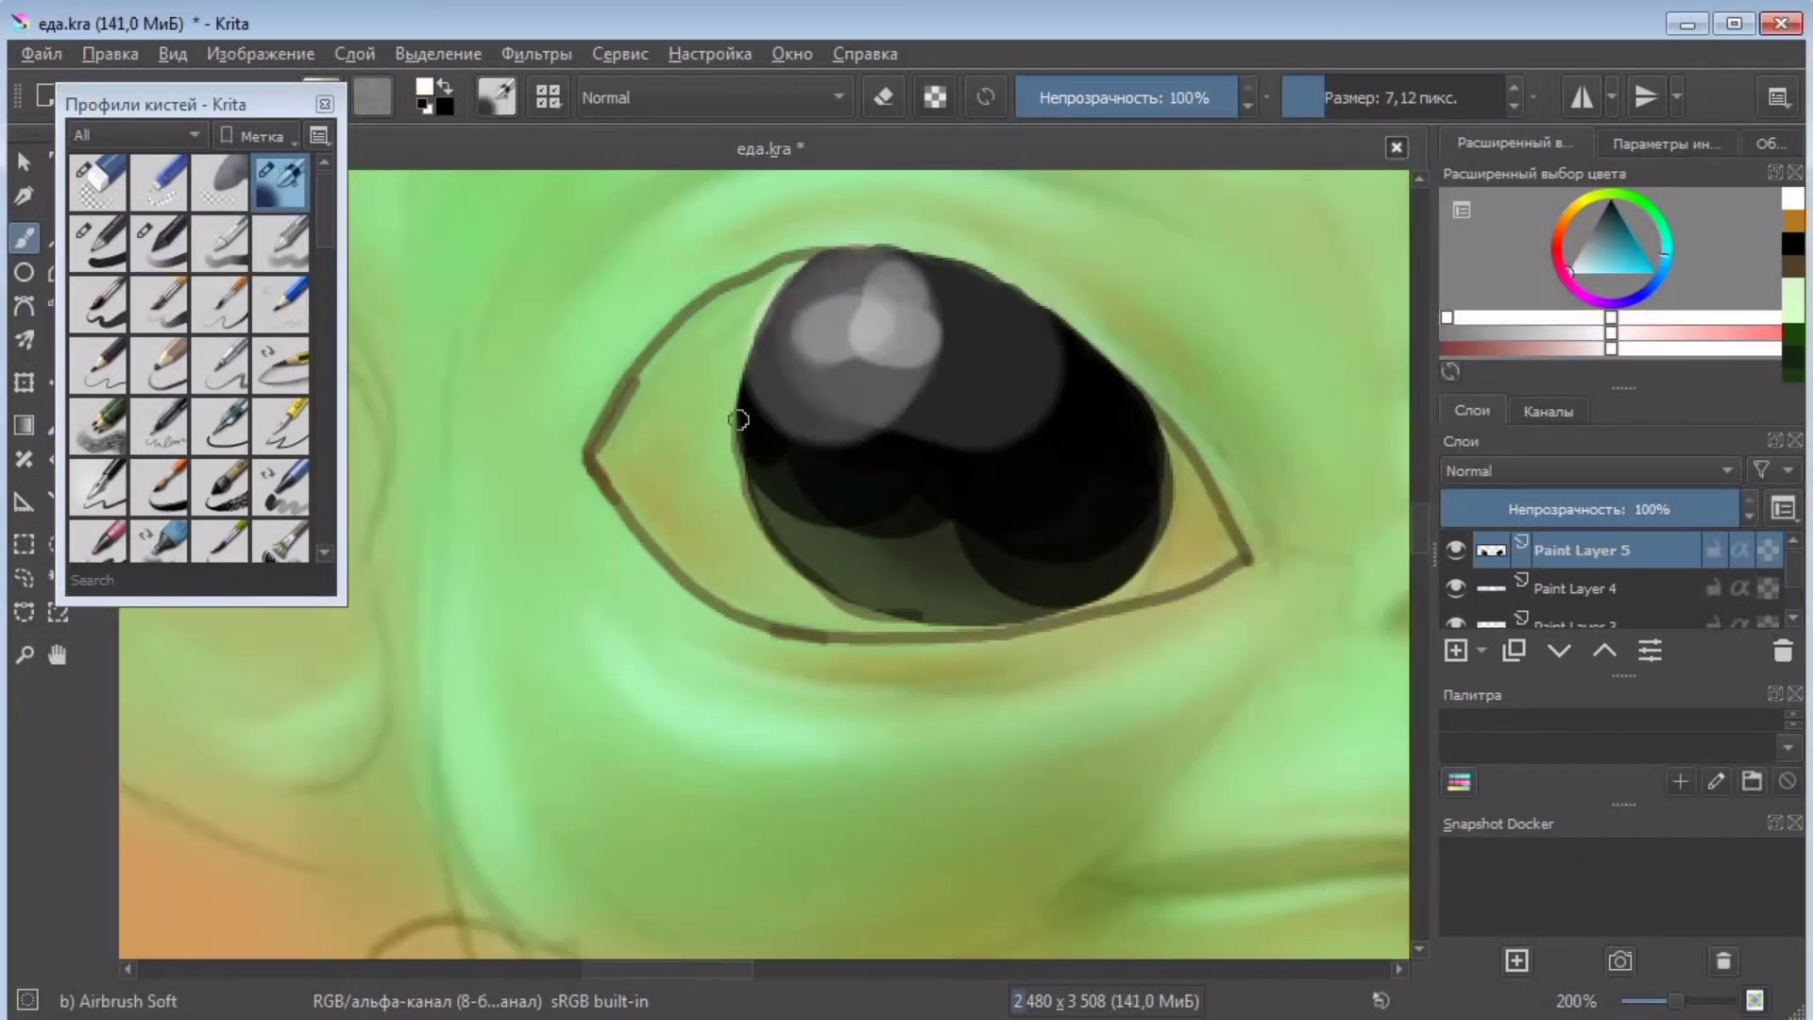
mouse_move(678, 593)
mouse_down()
mouse_move(1092, 634)
mouse_move(1244, 561)
mouse_up()
drag(1244, 561, 1002, 634)
drag(1003, 635, 1244, 561)
drag(1201, 459, 1245, 555)
mouse_move(1203, 470)
mouse_down()
mouse_move(1239, 552)
mouse_move(1132, 378)
mouse_move(1248, 568)
mouse_up()
- Examine the left eye's highlights in the context of the whole face
key(minus)
key(minus)
key(minus)
key(minus)
key(plus)
key(plus)
key(plus)
key(plus)
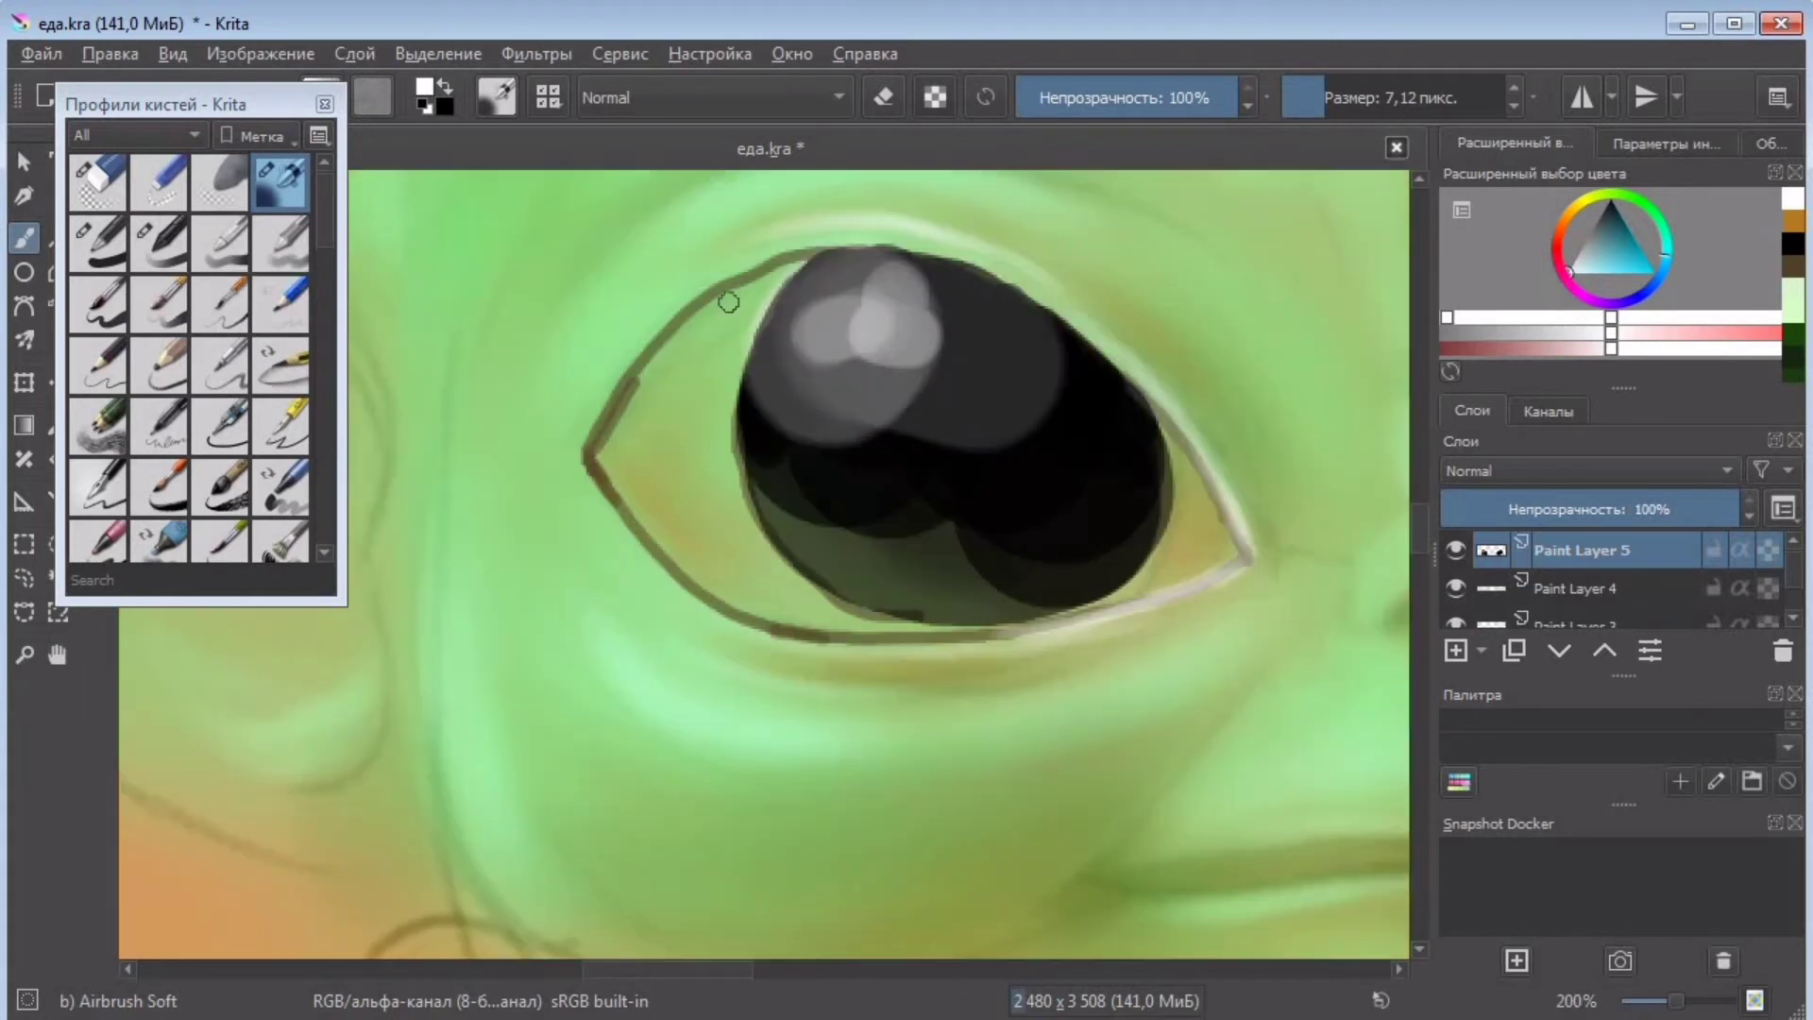
- Airbrush dark green shading over the left eye's white along the lids and inner corner at 16.86 px
click(1793, 338)
click(1339, 92)
mouse_move(787, 282)
mouse_down()
mouse_move(637, 389)
mouse_move(654, 438)
mouse_up()
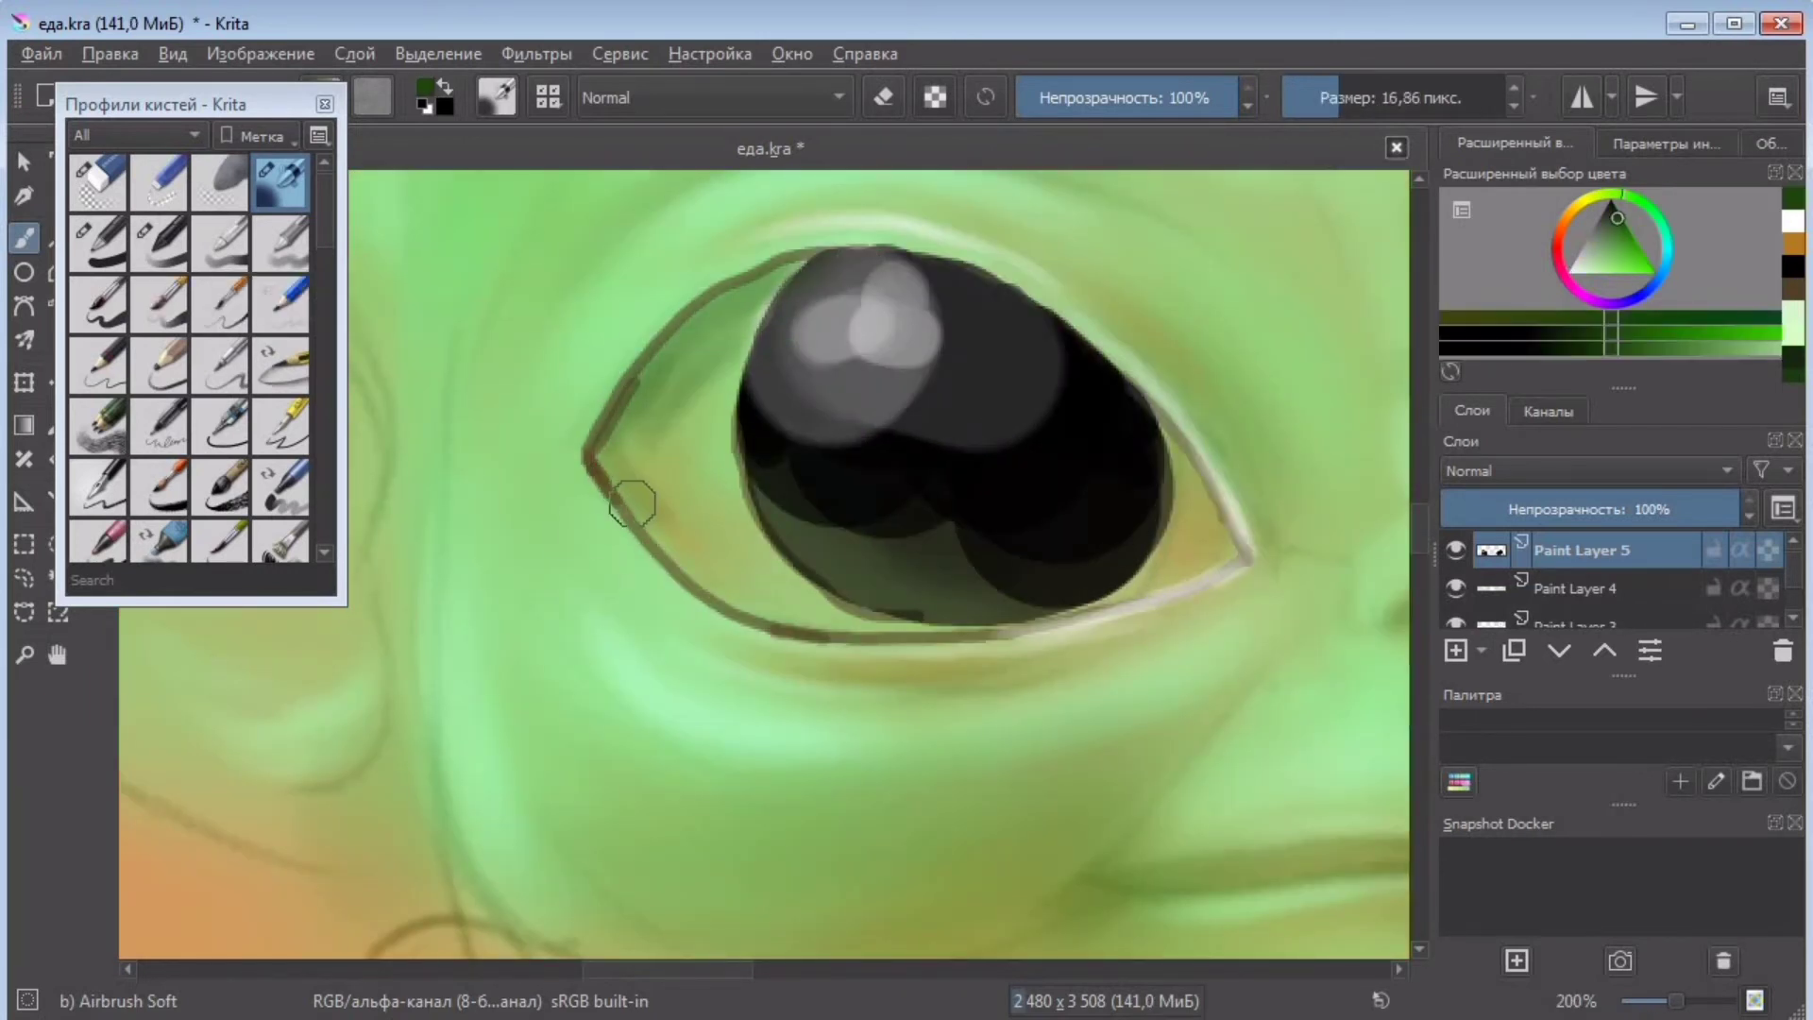
mouse_move(631, 503)
mouse_down()
mouse_move(683, 364)
mouse_move(789, 333)
mouse_move(621, 504)
mouse_move(826, 267)
mouse_move(687, 346)
mouse_up()
mouse_move(1180, 448)
mouse_down()
mouse_move(1215, 539)
mouse_move(1108, 570)
mouse_move(1199, 557)
mouse_up()
- Outline the edge of the left iris in black using Basic-1 at 3.21 px and 60% opacity
click(97, 243)
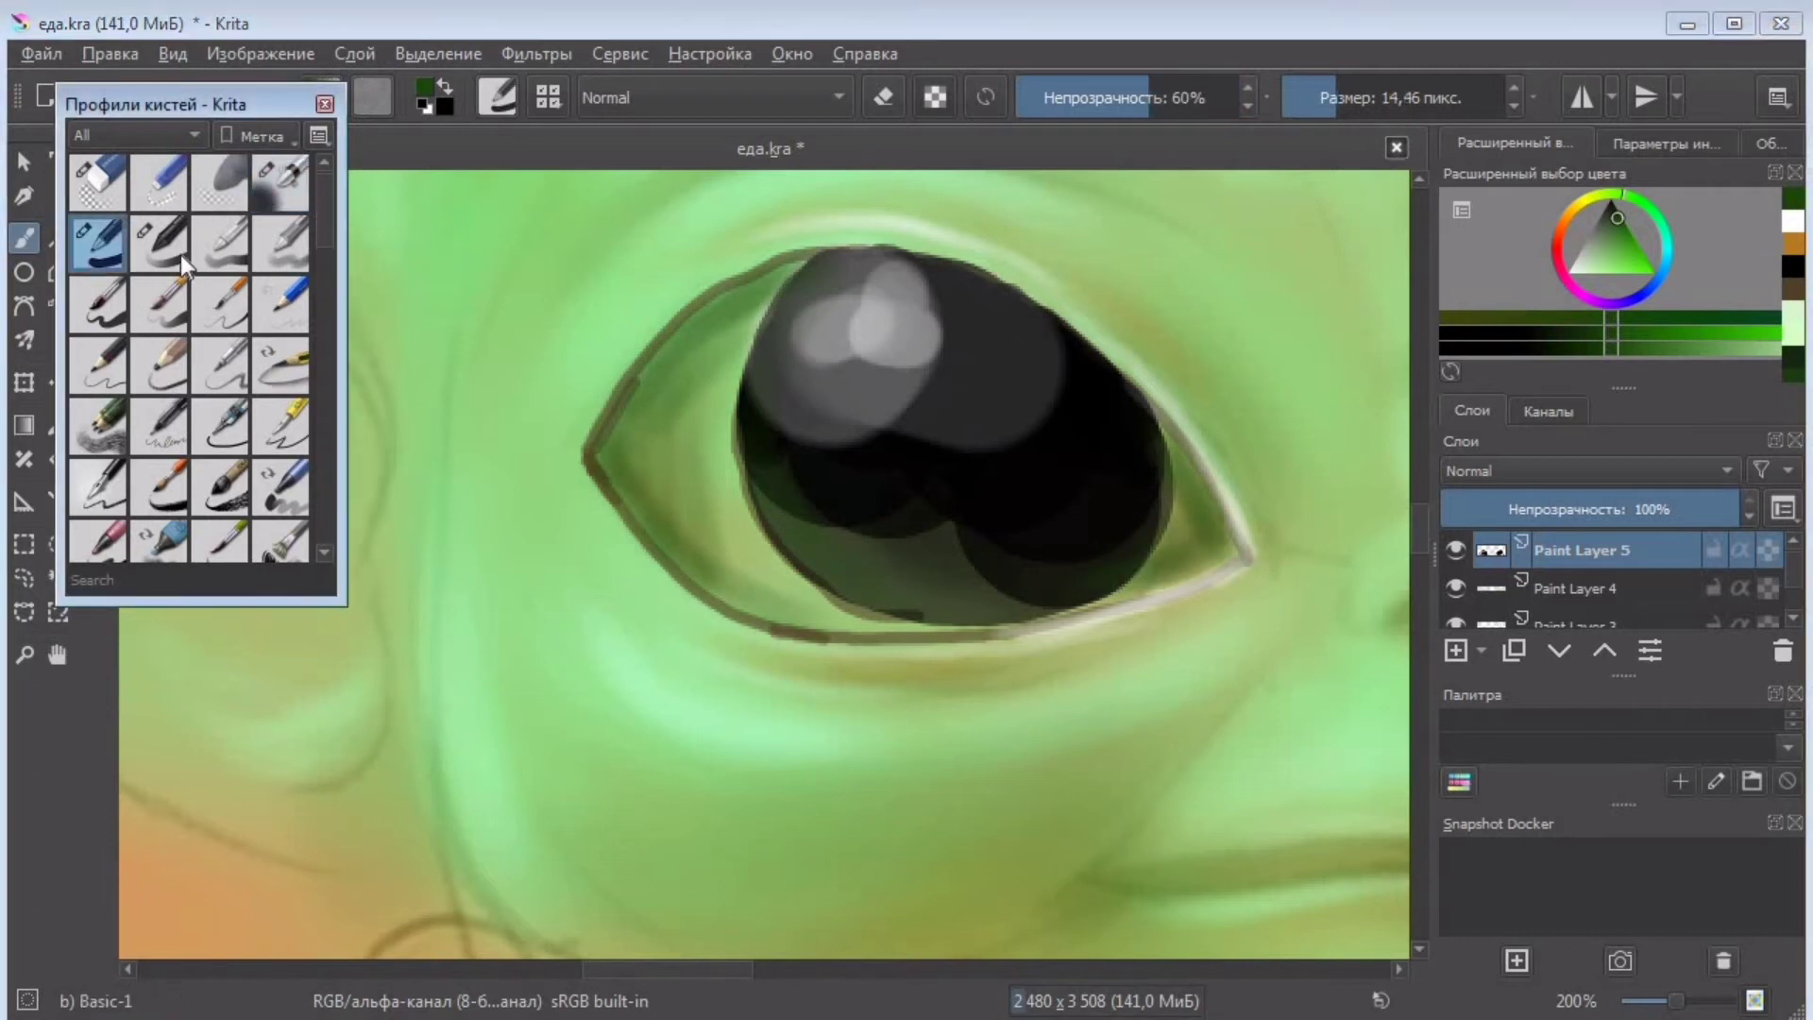
click(1512, 333)
mouse_move(755, 448)
mouse_down()
mouse_move(789, 531)
mouse_move(755, 415)
mouse_up()
click(1314, 97)
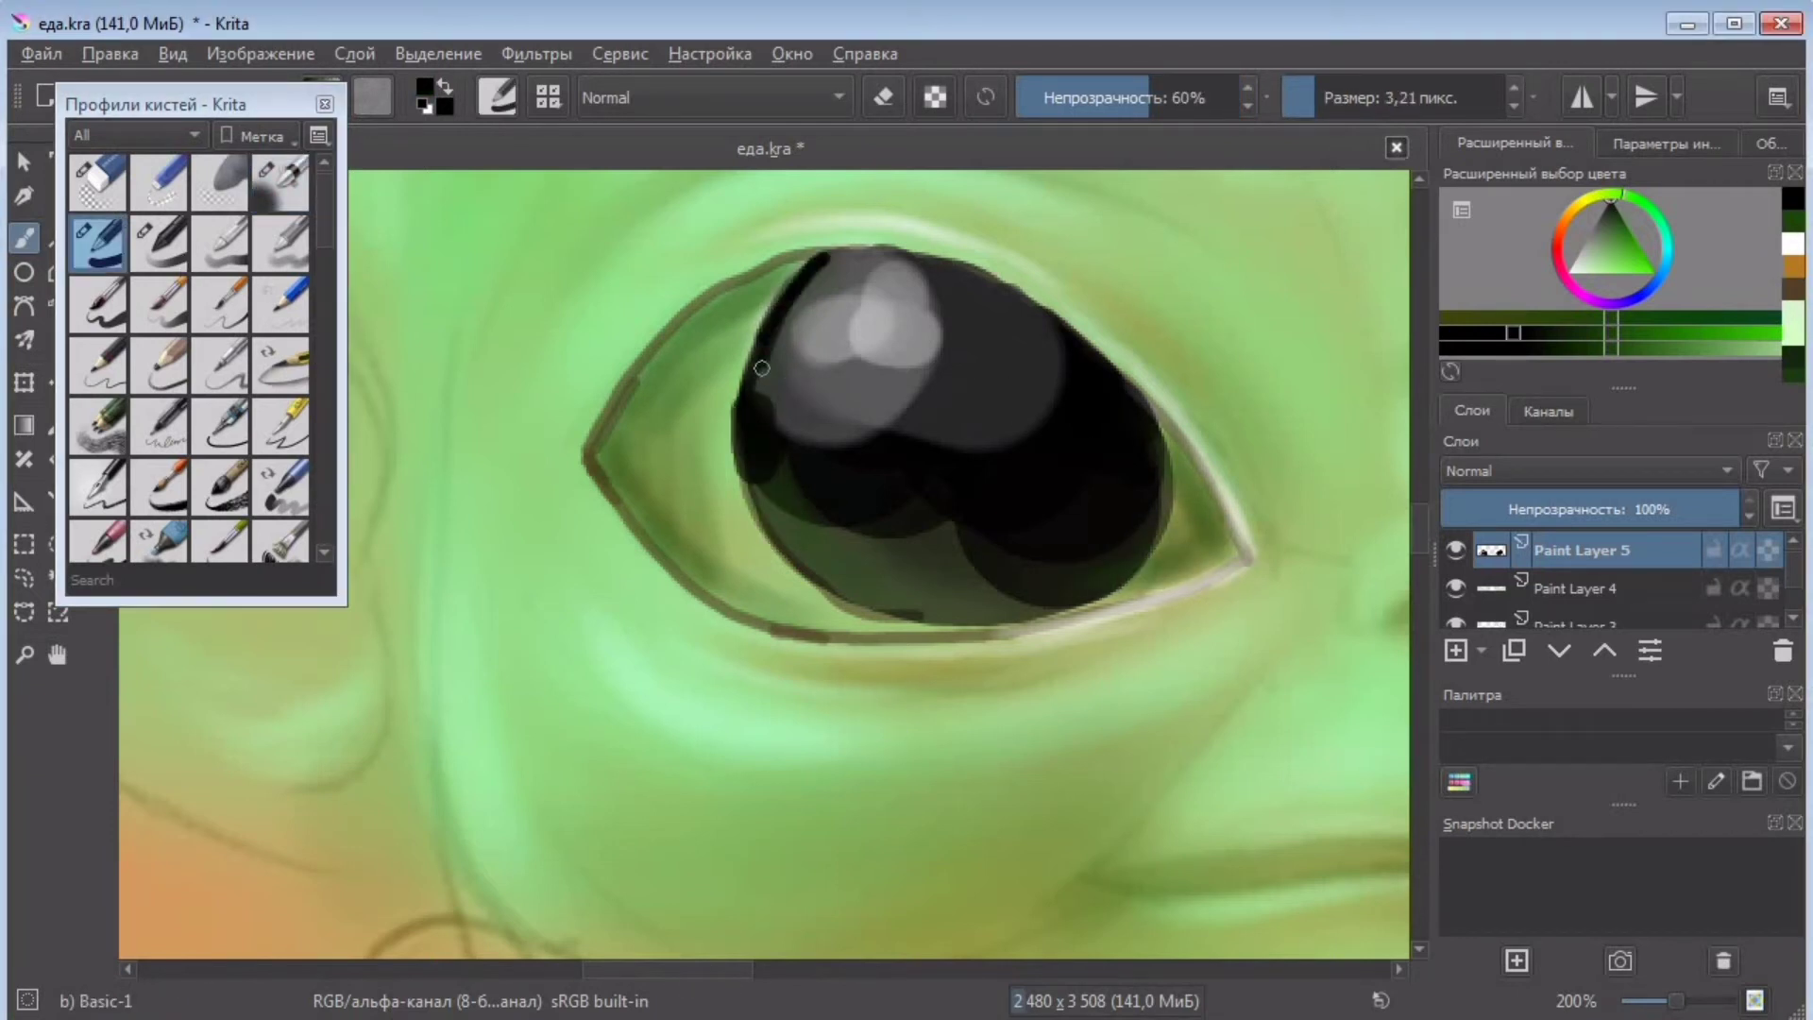
drag(783, 540, 930, 623)
- Darken the left eye's rim with Airbrush Soft in dark brown, then in near-black at 7.12 px
click(280, 182)
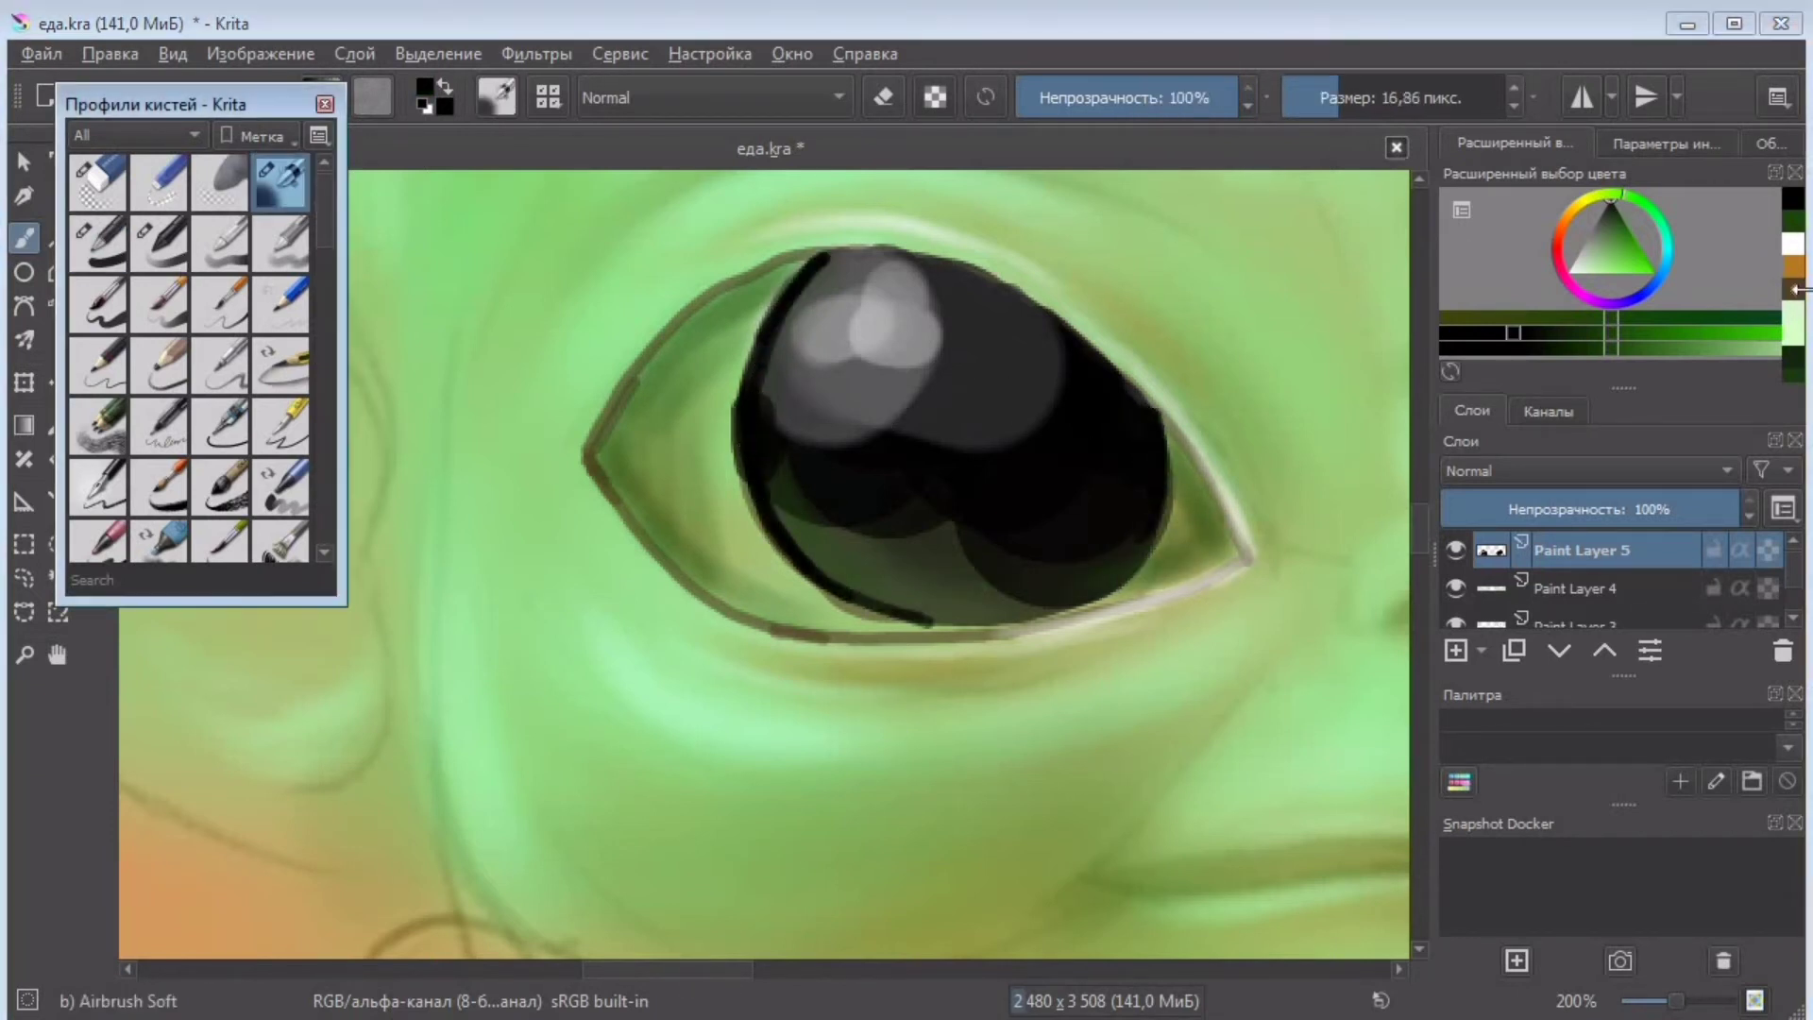
click(1792, 289)
click(1552, 333)
click(1320, 96)
mouse_move(618, 431)
mouse_down()
mouse_move(608, 455)
mouse_move(630, 384)
mouse_move(929, 256)
mouse_move(714, 294)
mouse_move(608, 427)
mouse_move(716, 593)
mouse_move(907, 623)
mouse_up()
click(1324, 96)
click(1467, 332)
drag(1134, 400, 1231, 539)
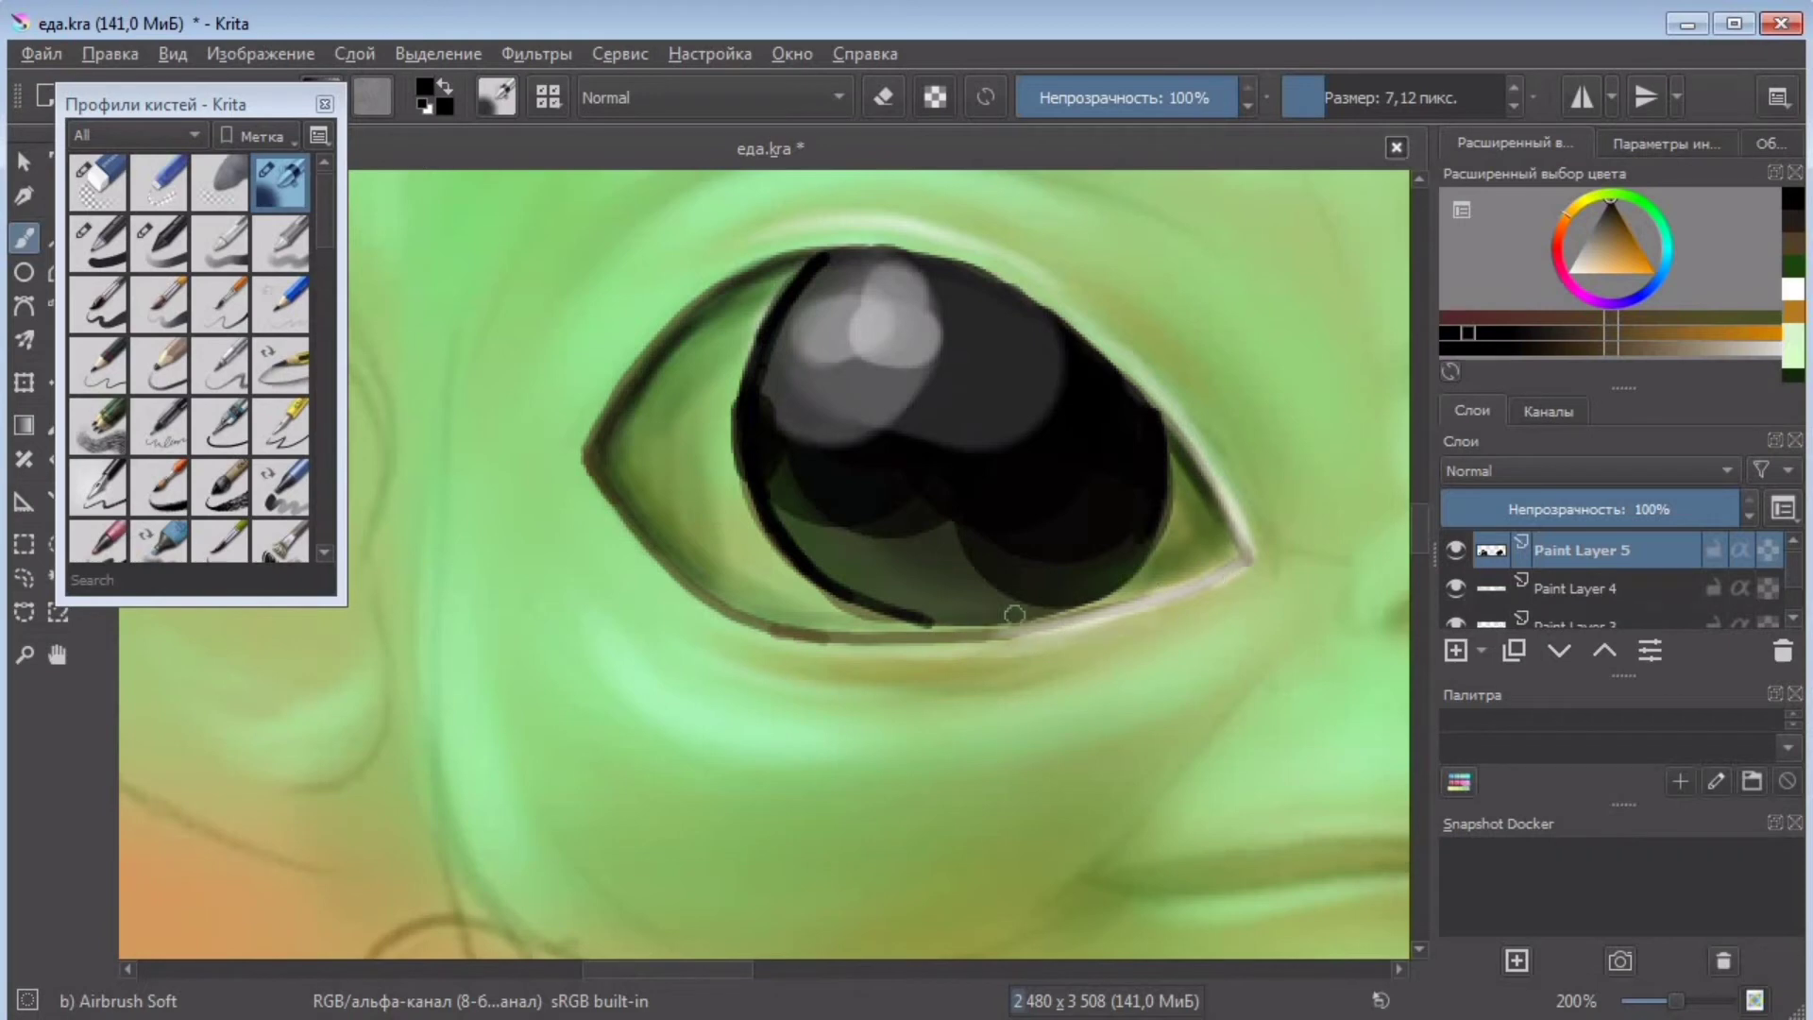
drag(1014, 615, 779, 637)
mouse_move(671, 567)
mouse_down()
mouse_move(631, 486)
mouse_move(656, 432)
mouse_move(671, 499)
mouse_move(716, 342)
mouse_up()
- Shade the right eye's outer corner and lower rim in near-black with Airbrush Soft, varying the size between 3.65 and 5.79 px
click(1346, 103)
scroll(805, 400, down, 5)
scroll(806, 400, up, 3)
drag(666, 971, 819, 973)
scroll(817, 915, up, 2)
key(plus)
drag(1080, 461, 805, 631)
click(1321, 98)
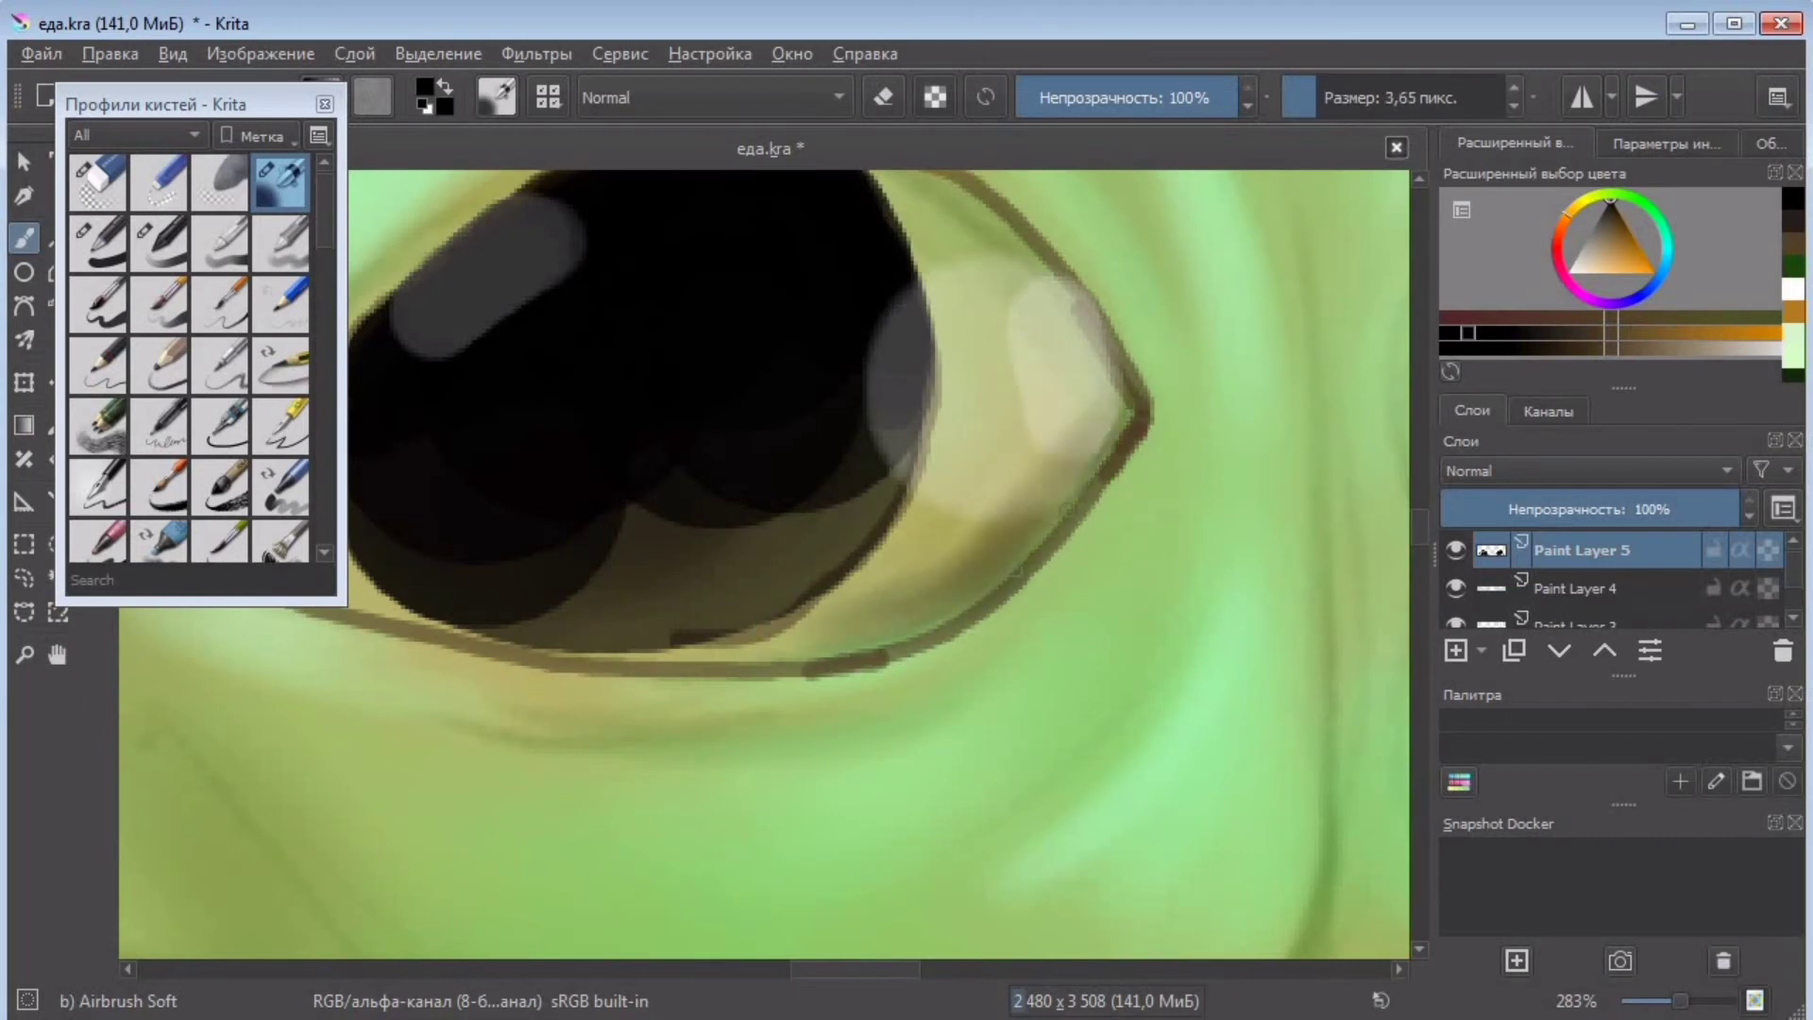
click(1337, 98)
drag(958, 593, 1123, 432)
key(bracketleft)
key(bracketleft)
key(bracketleft)
key(bracketleft)
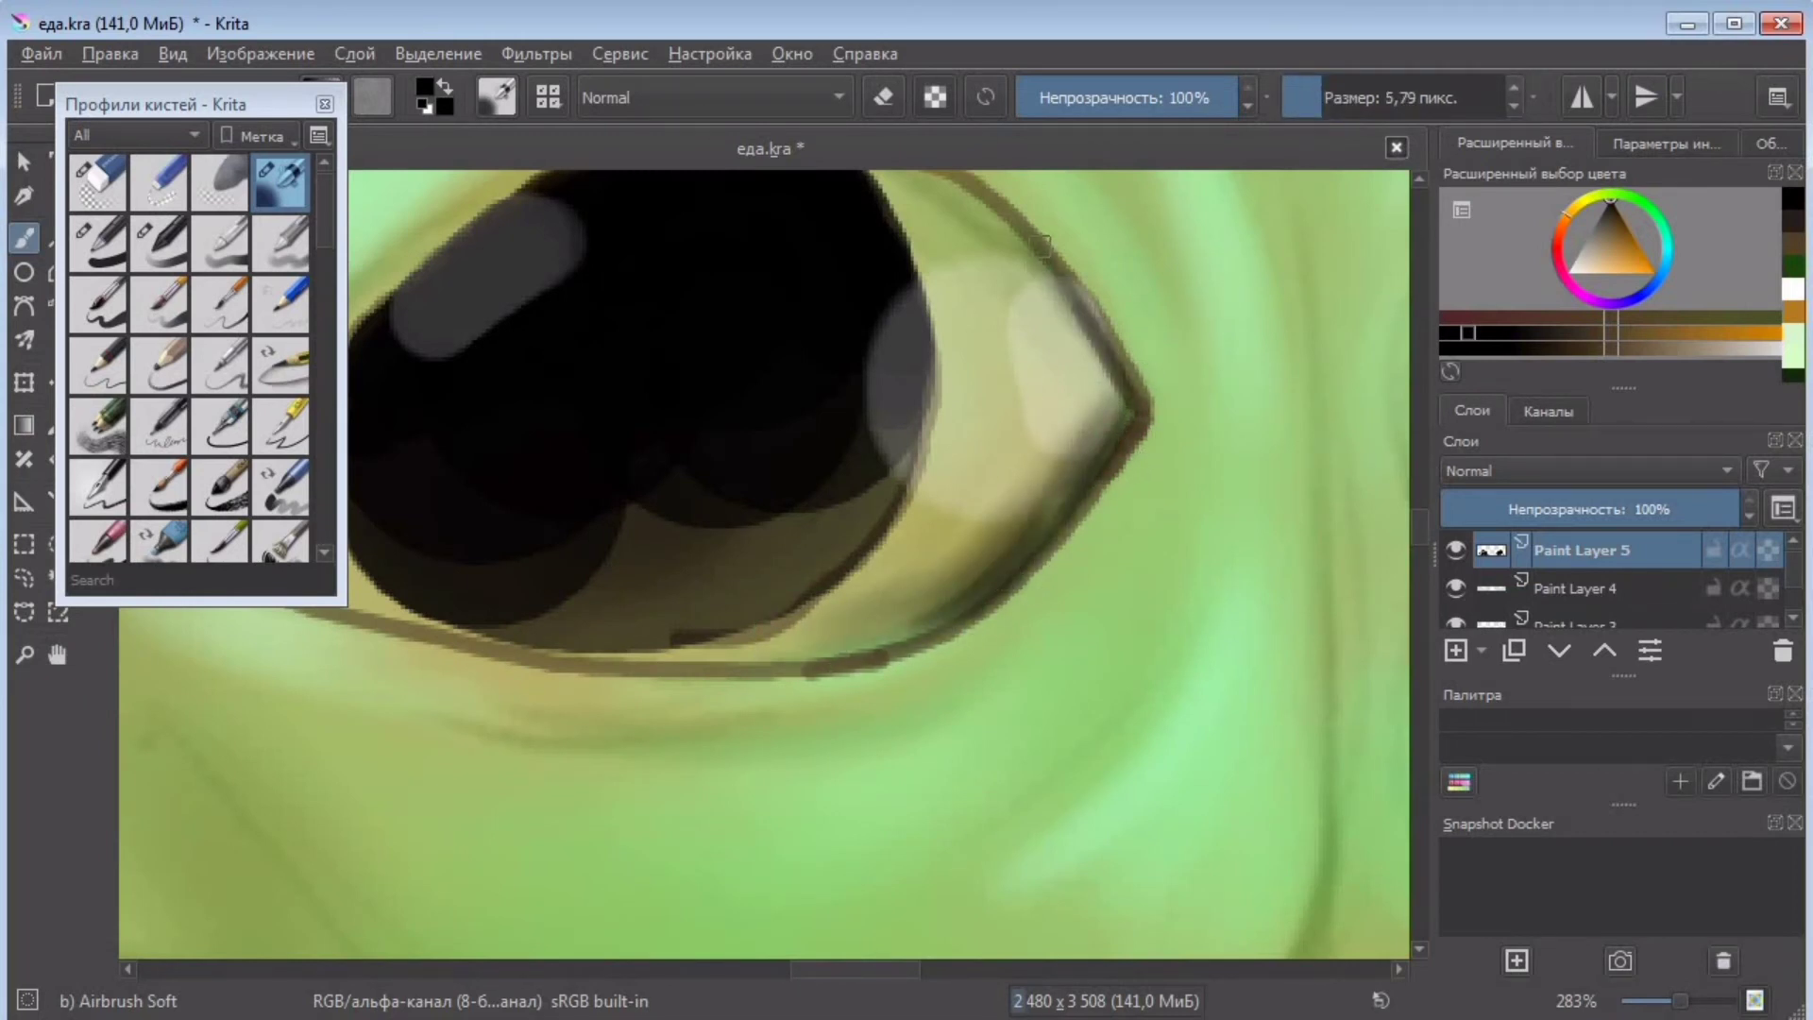
- Darken the right eye's upper lid line and shade the white at its inner corner in near-black
scroll(1088, 393, up, 3)
drag(769, 341, 896, 375)
drag(567, 380, 355, 550)
drag(867, 349, 1037, 460)
mouse_move(270, 666)
mouse_down()
mouse_move(227, 761)
mouse_move(293, 630)
mouse_up()
drag(826, 971, 806, 971)
mouse_move(436, 782)
mouse_down()
mouse_move(715, 870)
mouse_move(454, 792)
mouse_up()
click(1343, 98)
drag(480, 726, 517, 766)
mouse_move(593, 795)
mouse_down()
mouse_move(563, 575)
mouse_move(538, 728)
mouse_up()
drag(625, 510, 745, 463)
- Darken the right eye's lower rim at 4.12 px and reinforce its inner corner at 8.64 px
click(1316, 99)
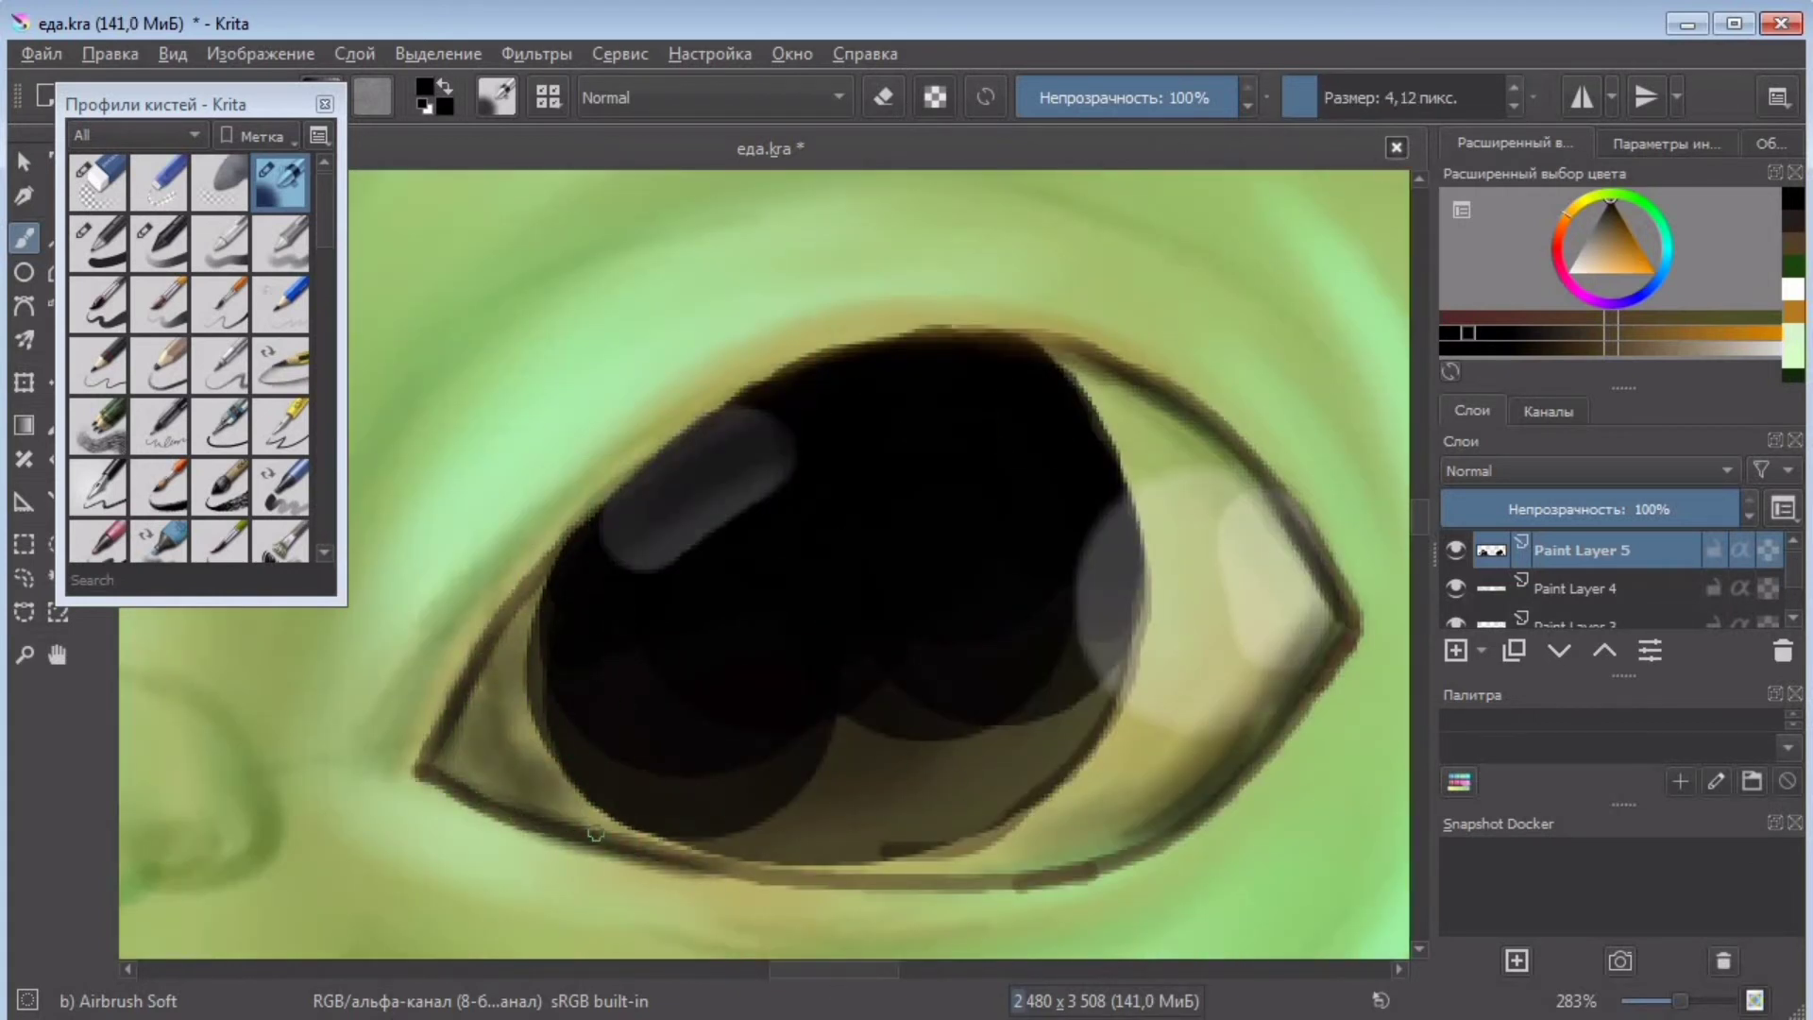
drag(709, 856, 1147, 842)
drag(515, 637, 462, 737)
drag(434, 767, 538, 577)
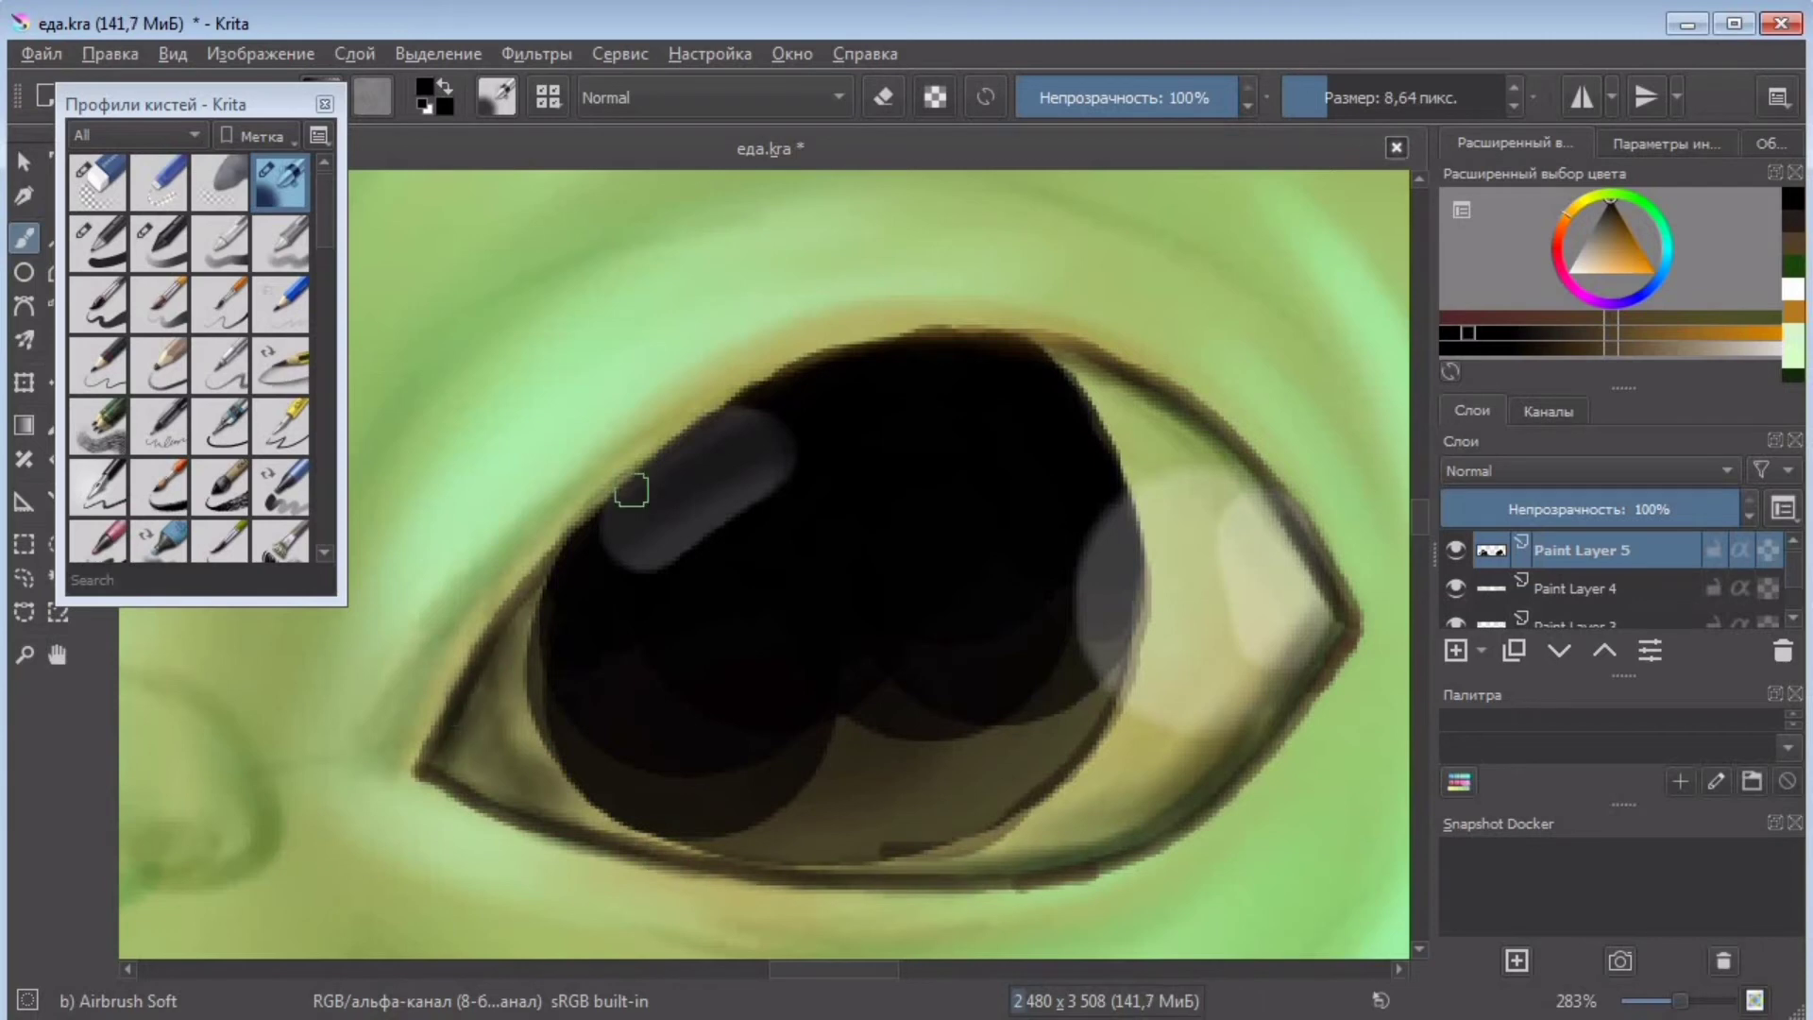
drag(444, 734, 496, 793)
key(minus)
key(minus)
key(minus)
key(minus)
drag(688, 968, 659, 969)
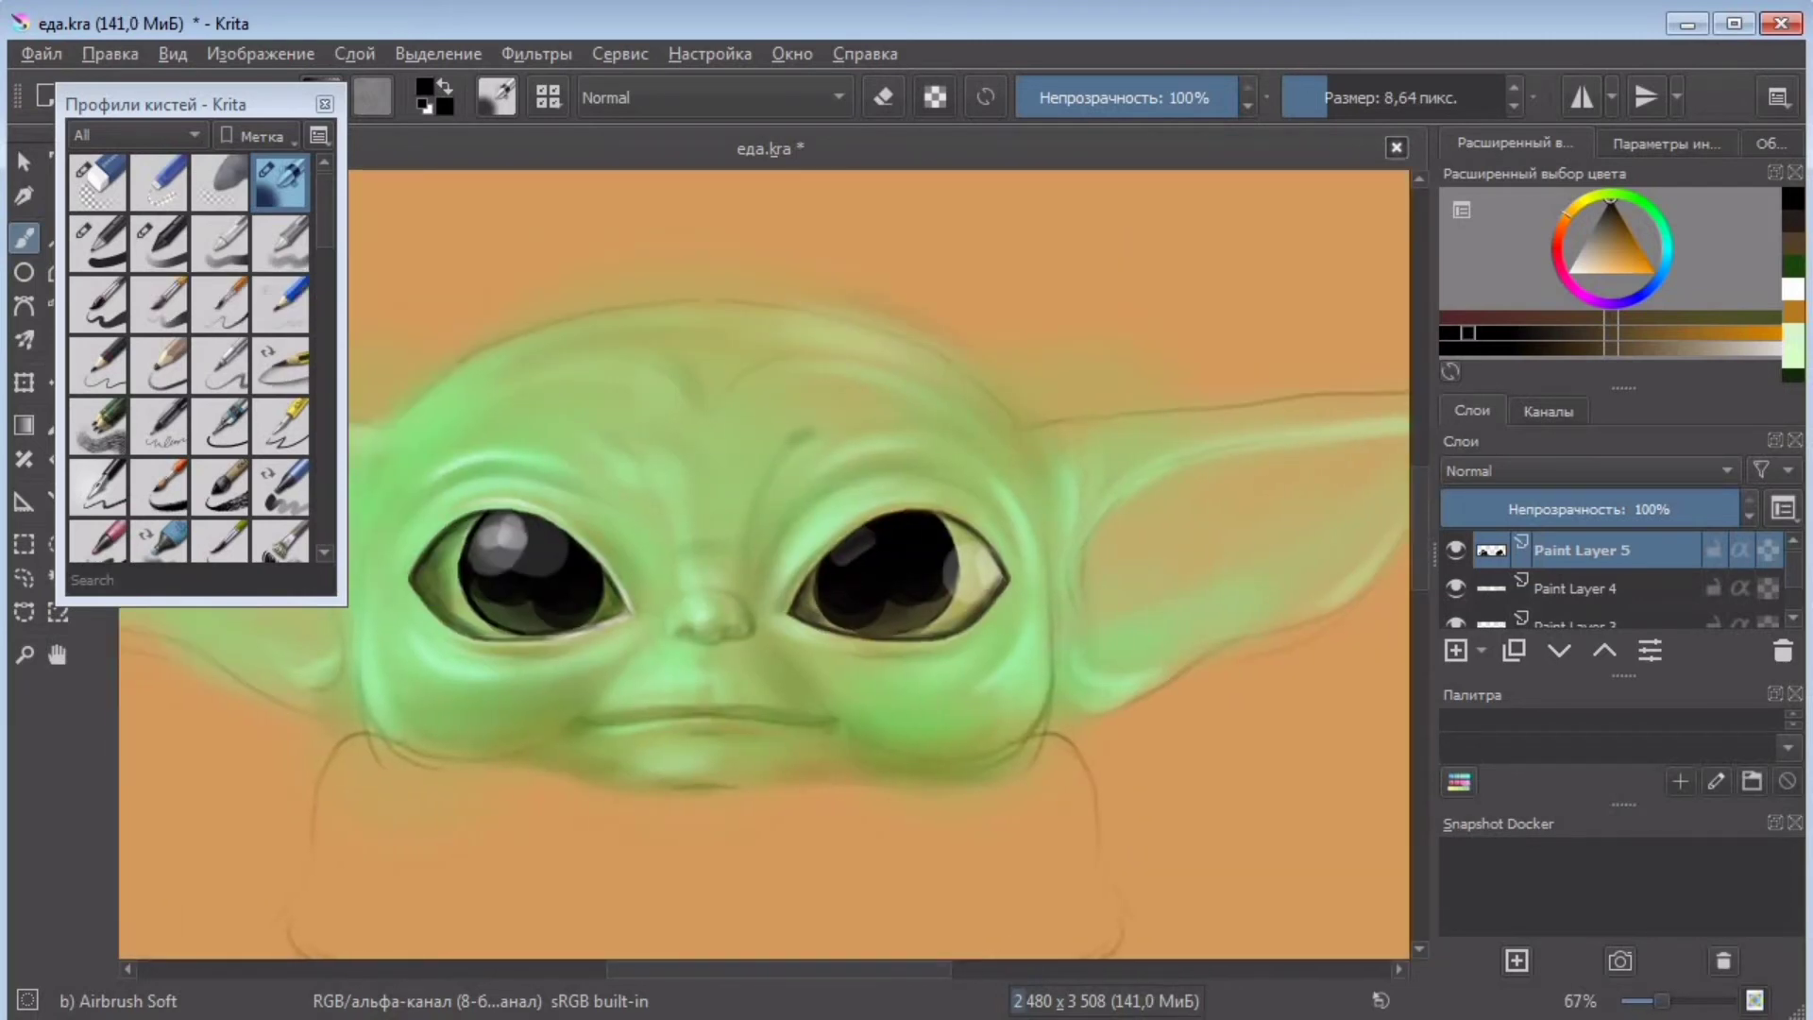
- Airbrush soft dark shading over the outer whites of both eyes at 27.35 px
key(plus)
key(plus)
click(1349, 98)
mouse_move(1161, 498)
mouse_down()
mouse_move(1226, 591)
mouse_move(1175, 661)
mouse_up()
drag(1175, 660, 1233, 591)
key(minus)
key(minus)
key(minus)
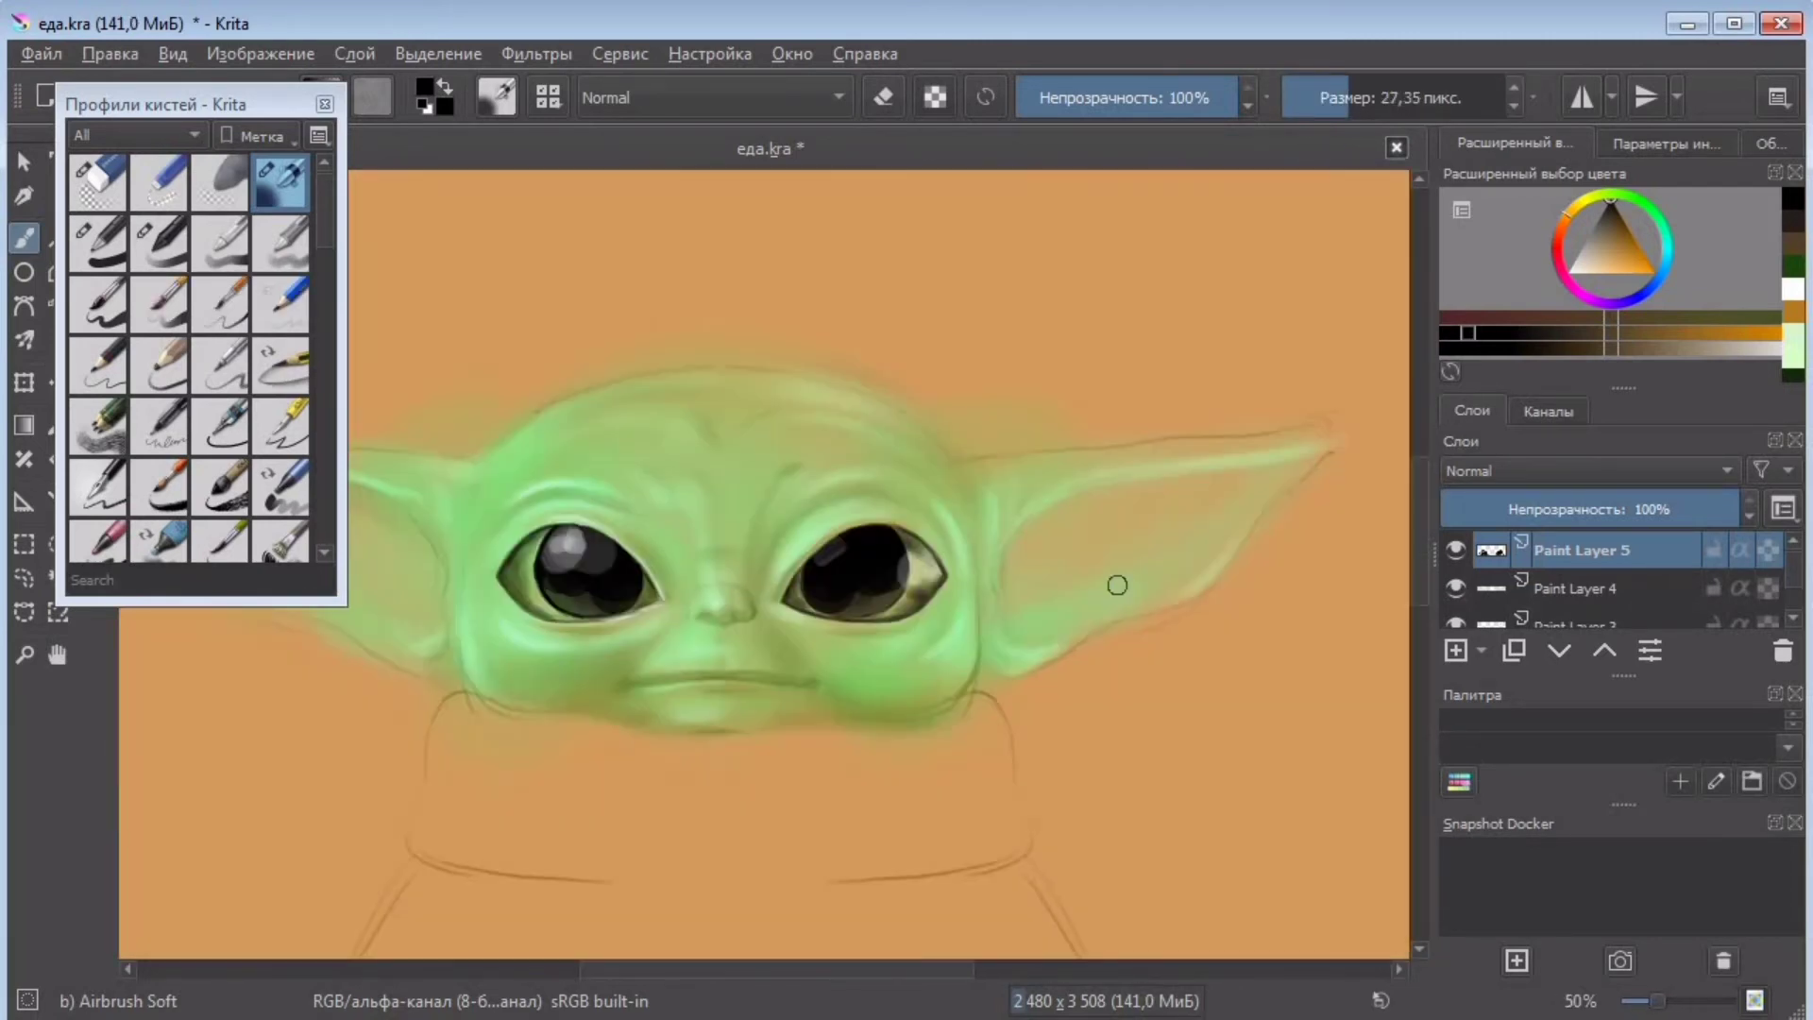
key(plus)
key(plus)
key(plus)
drag(1171, 540, 1191, 634)
key(minus)
drag(730, 969, 690, 968)
mouse_move(476, 576)
mouse_down()
mouse_move(534, 518)
mouse_move(480, 593)
mouse_up()
- Airbrush dark shadows under both sides of the jaw at 27.35 px, and darken the mouth line and nose in dark brown at 10.36 px
drag(528, 857, 766, 895)
click(1399, 969)
click(1555, 333)
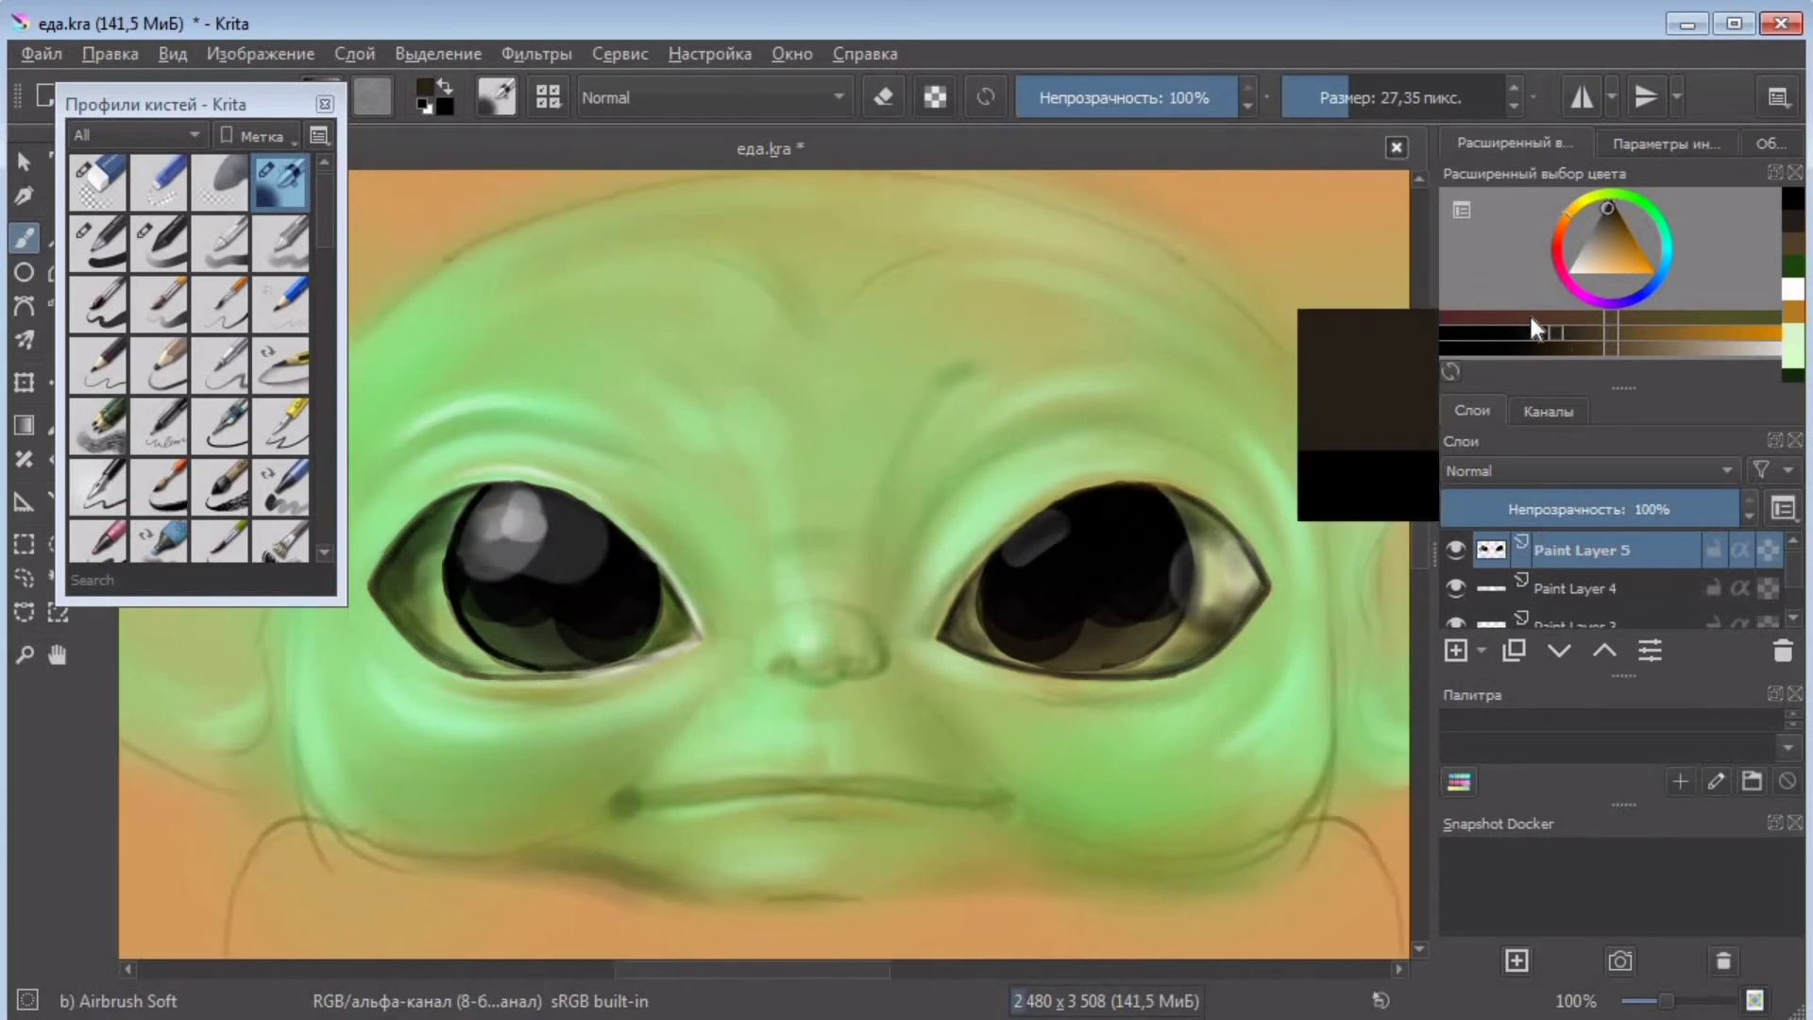
drag(1029, 865, 1204, 870)
key(plus)
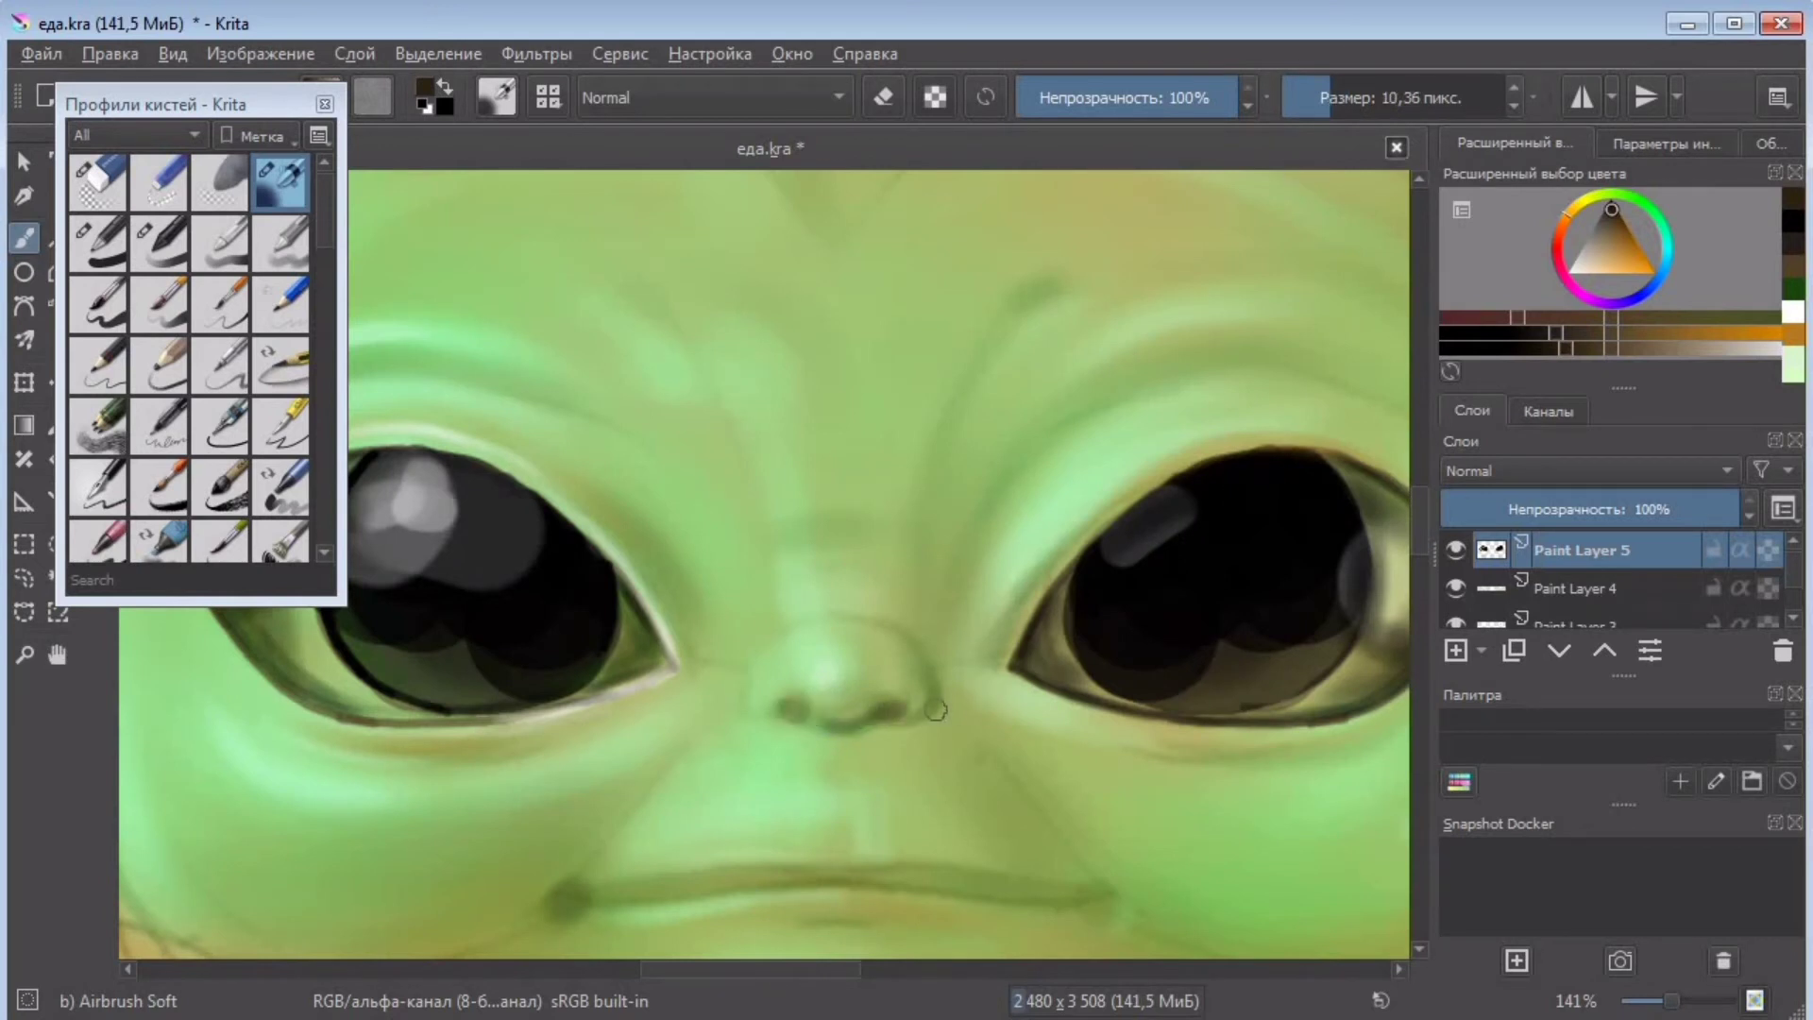
drag(567, 897, 918, 875)
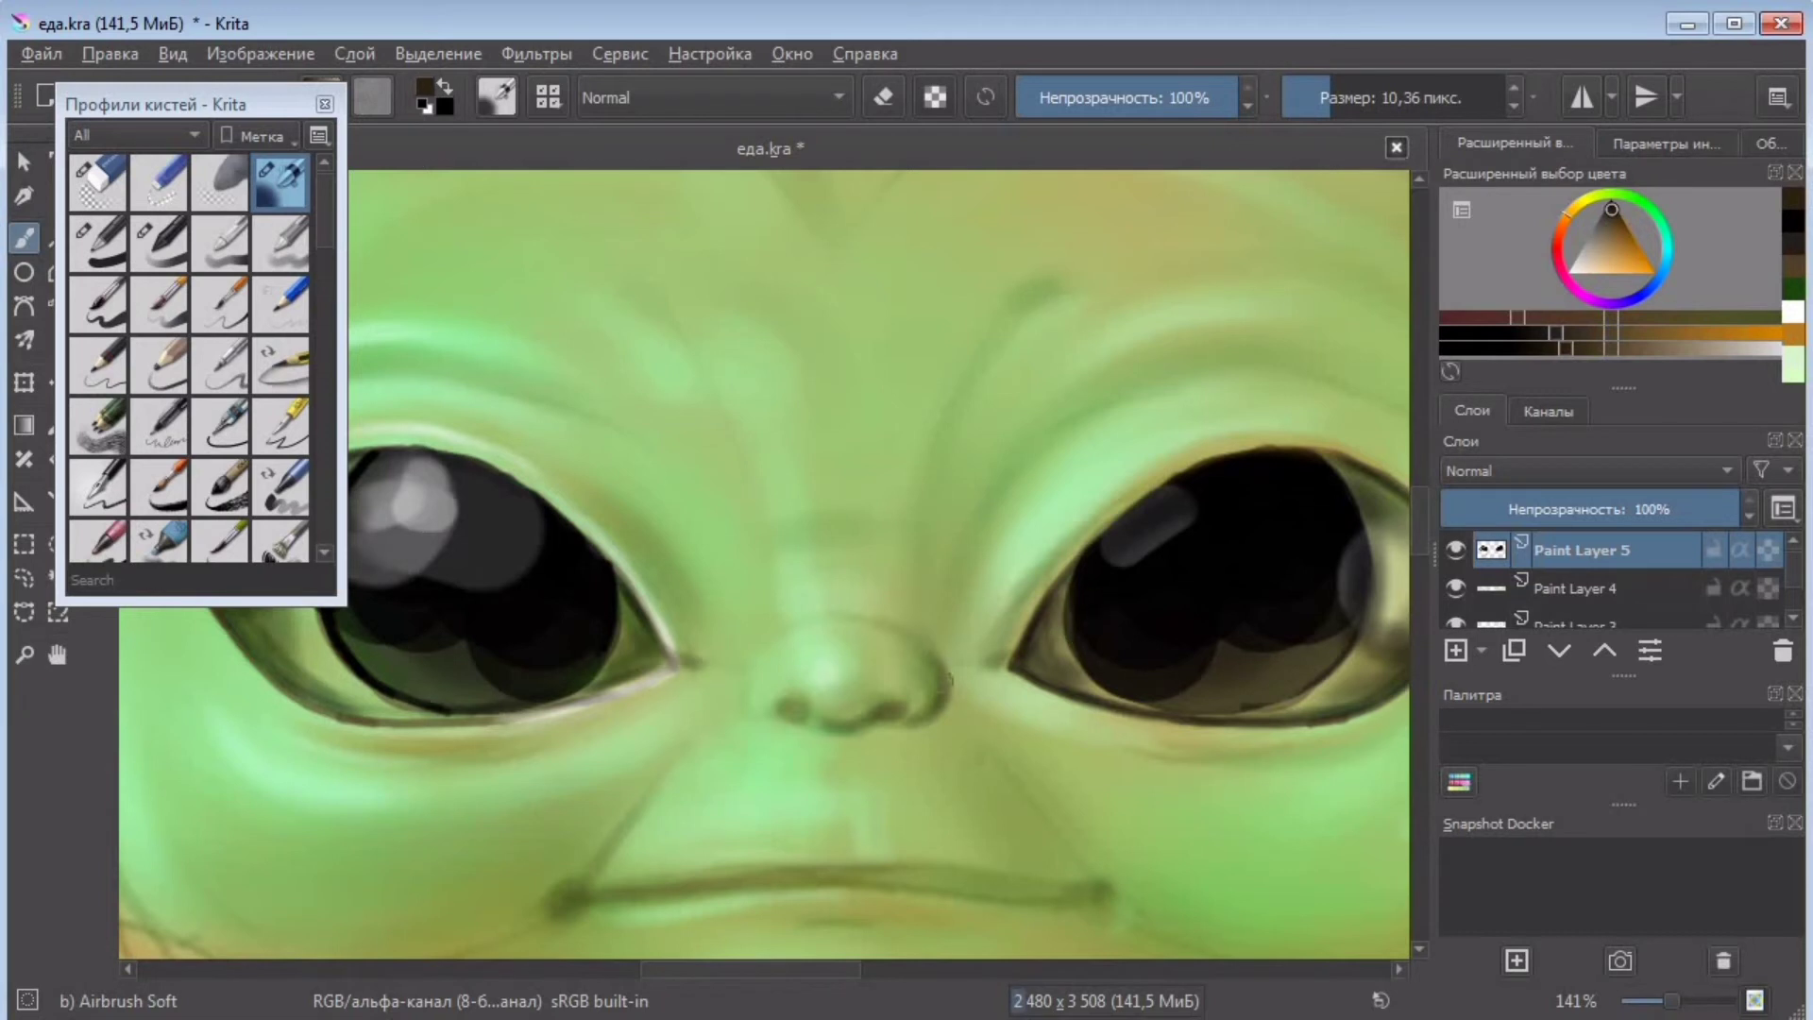
- Lower the brush opacity to 64% and shade the creases above the right eye and below the left eye at 16.86 px
click(1156, 97)
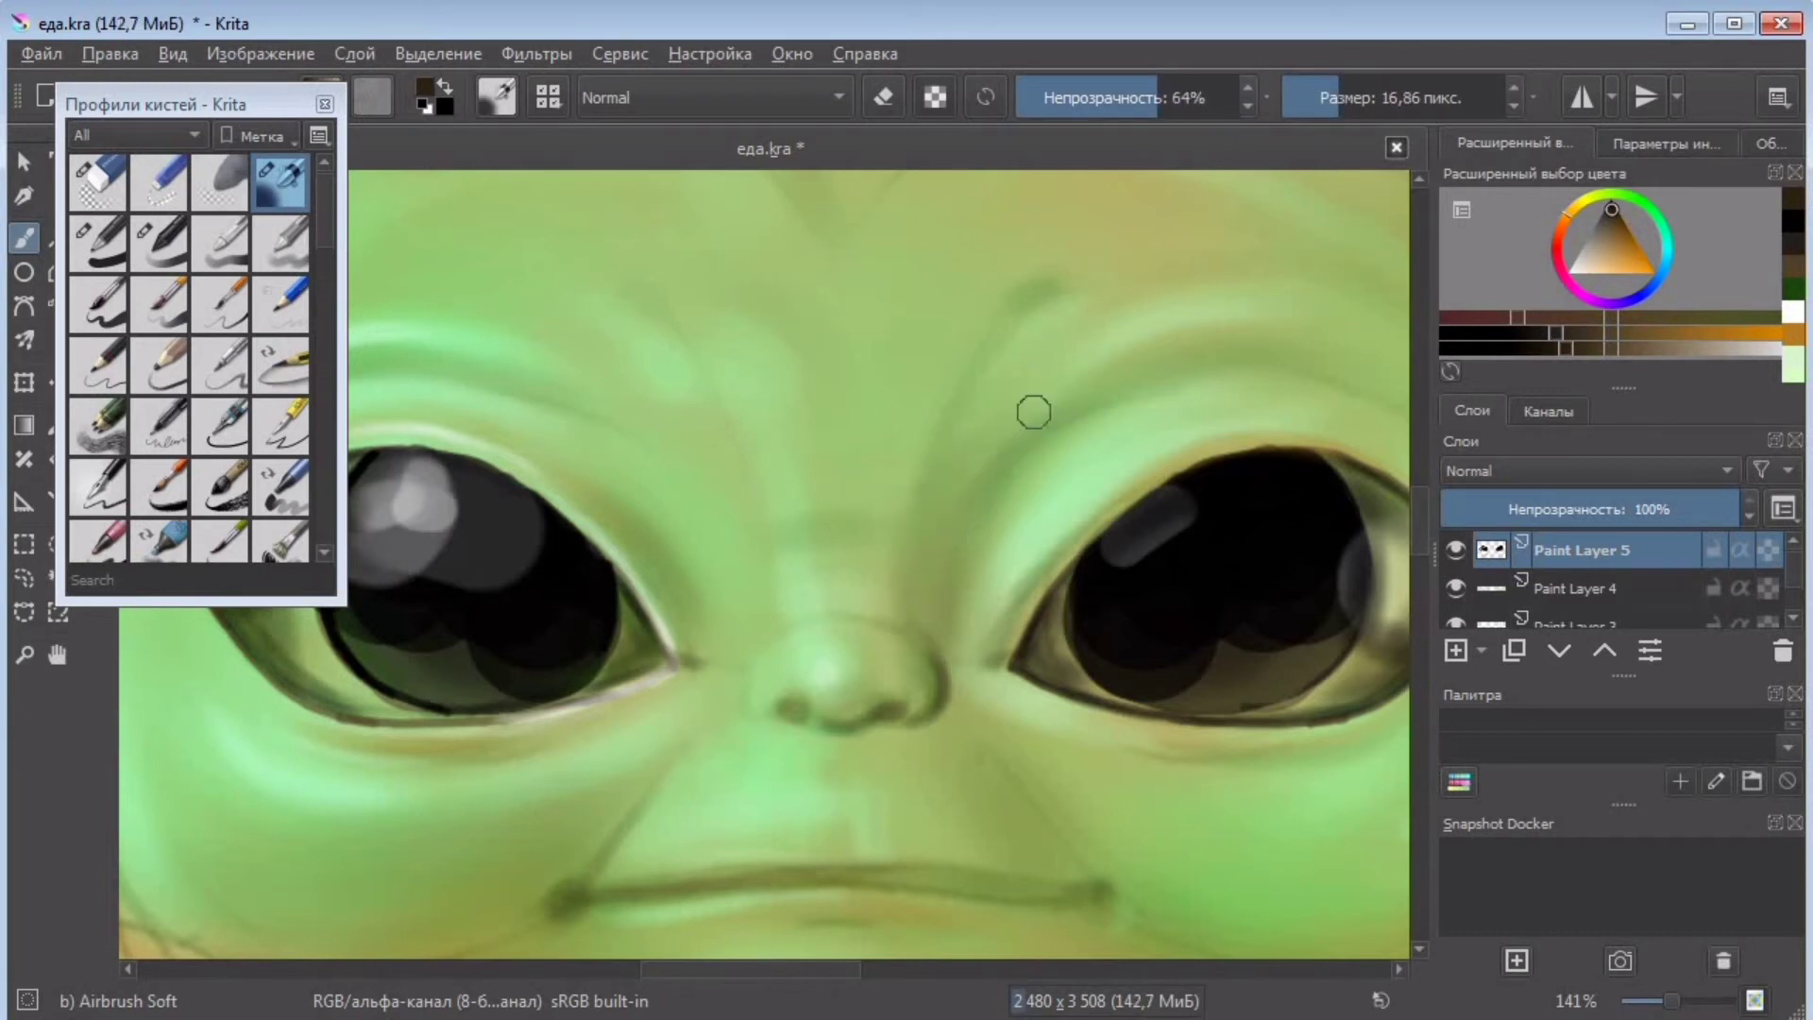
key(minus)
key(minus)
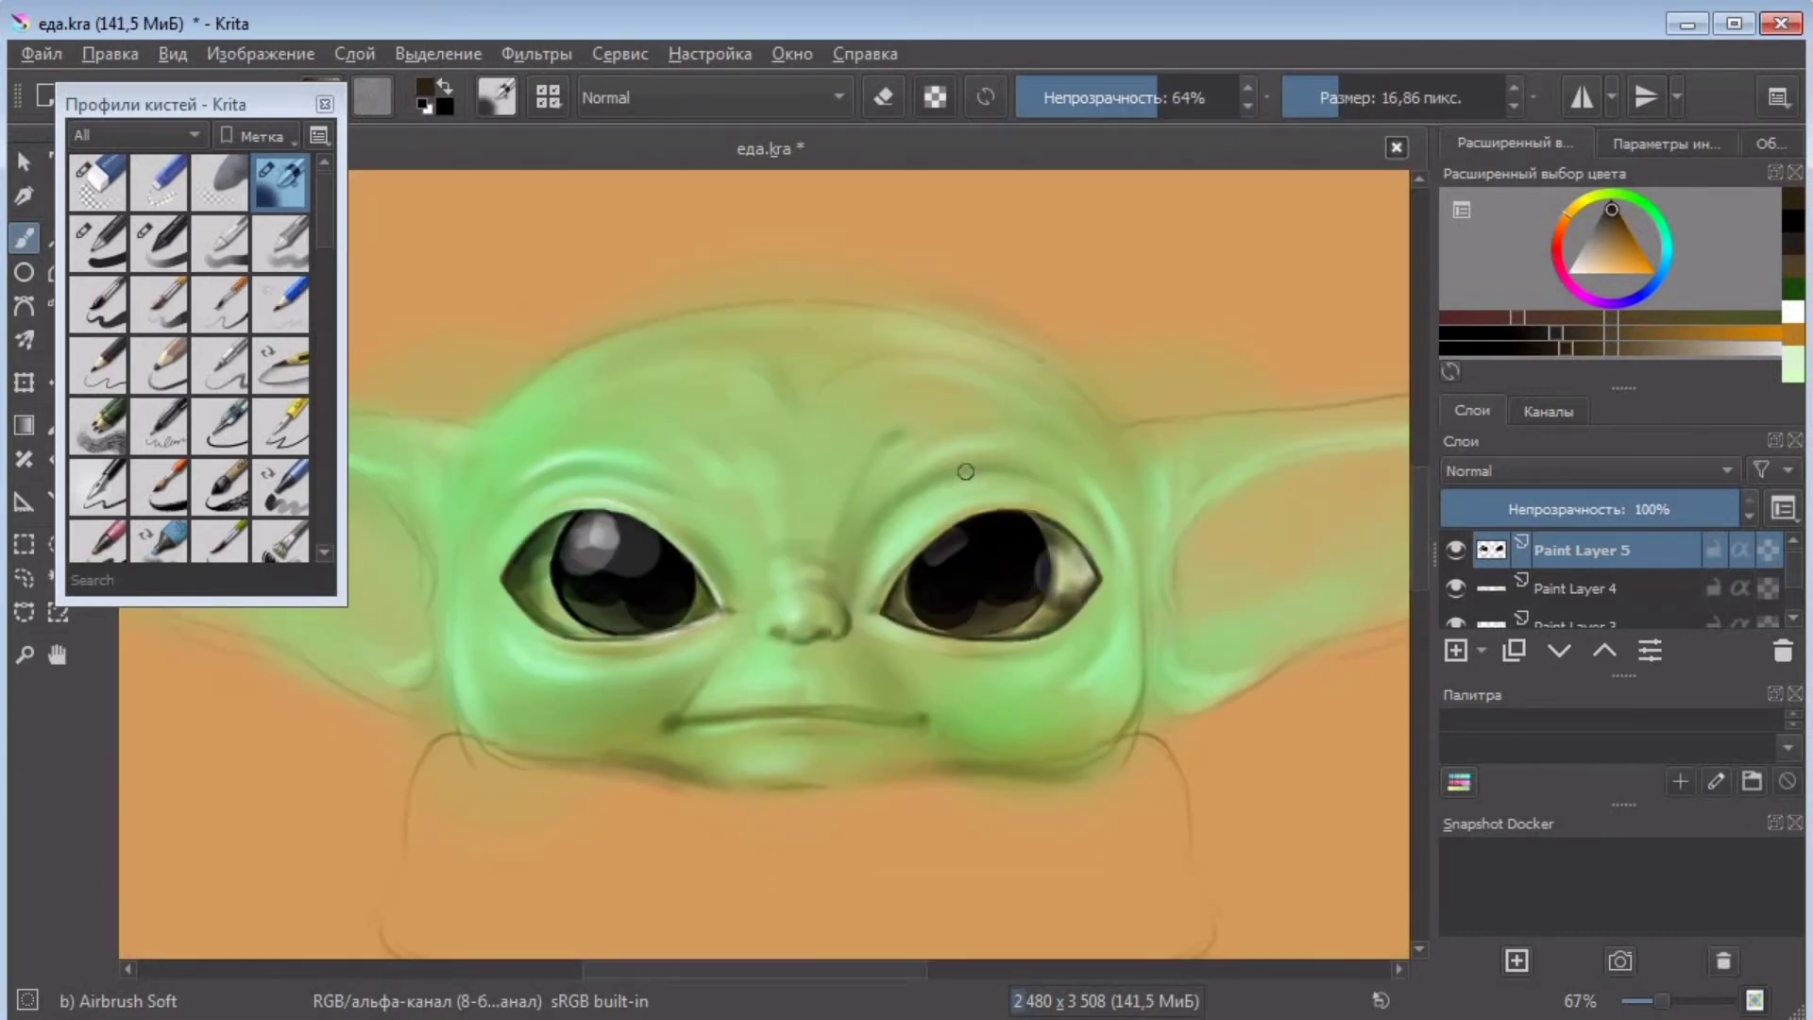
key(plus)
key(plus)
drag(379, 748, 621, 719)
- Airbrush broader dark brown shadows on the right jaw and cheek at 39.22 px
key(minus)
key(minus)
key(minus)
key(plus)
drag(1419, 547, 1422, 585)
scroll(1427, 593, up, 3)
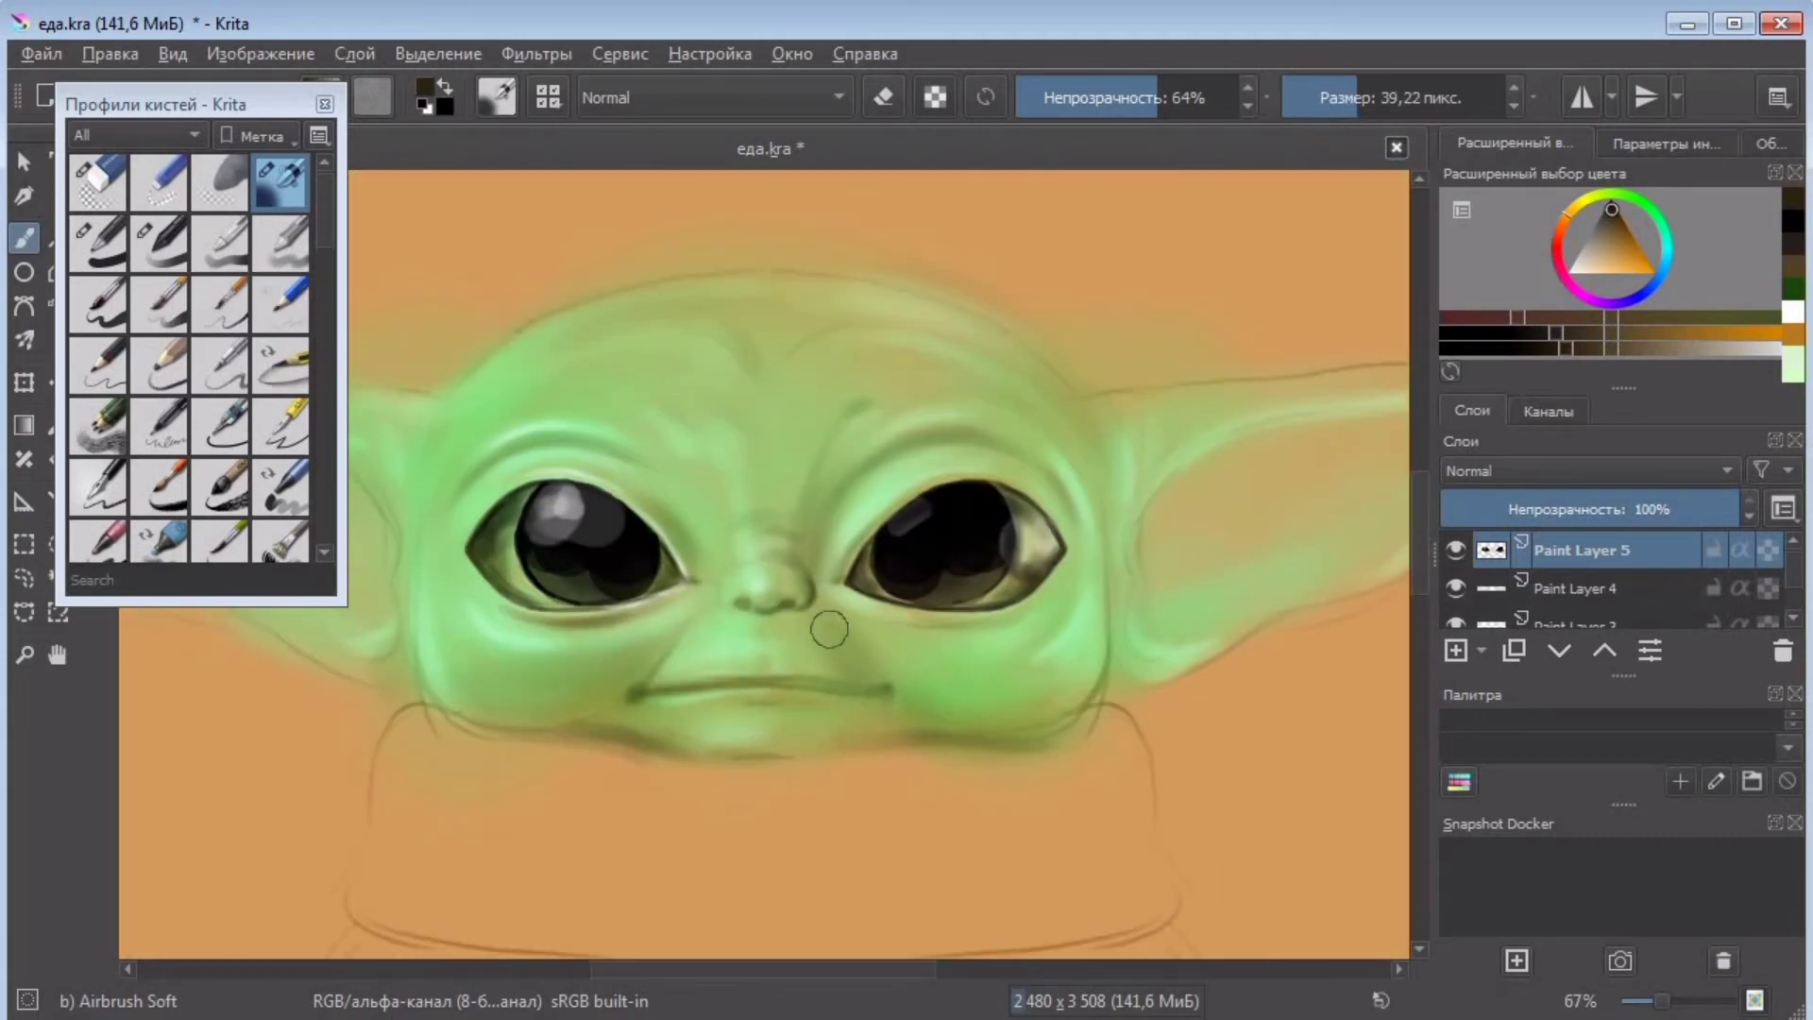
drag(990, 727, 933, 757)
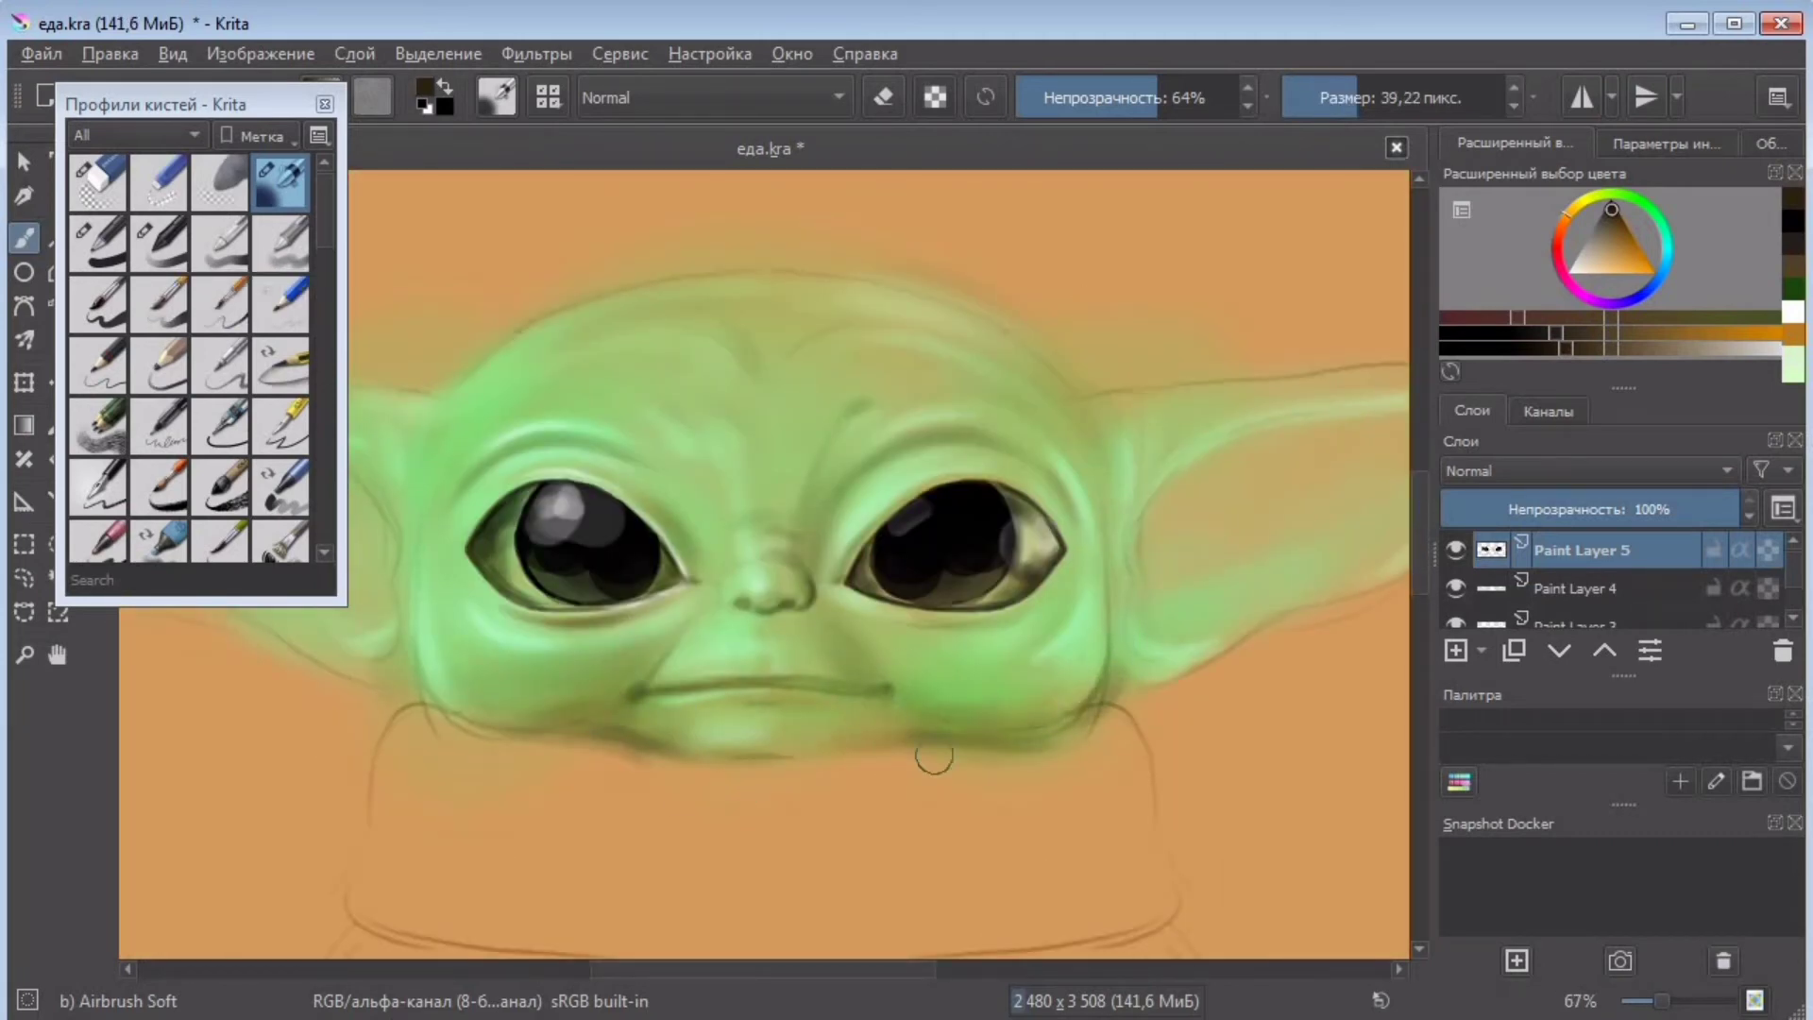
drag(1084, 603, 1025, 639)
- Shade between the nose bridge and right eye at 25.64 px, and deepen the shadow above the right upper eyelid at 12.29 px
key(ctrl+plus)
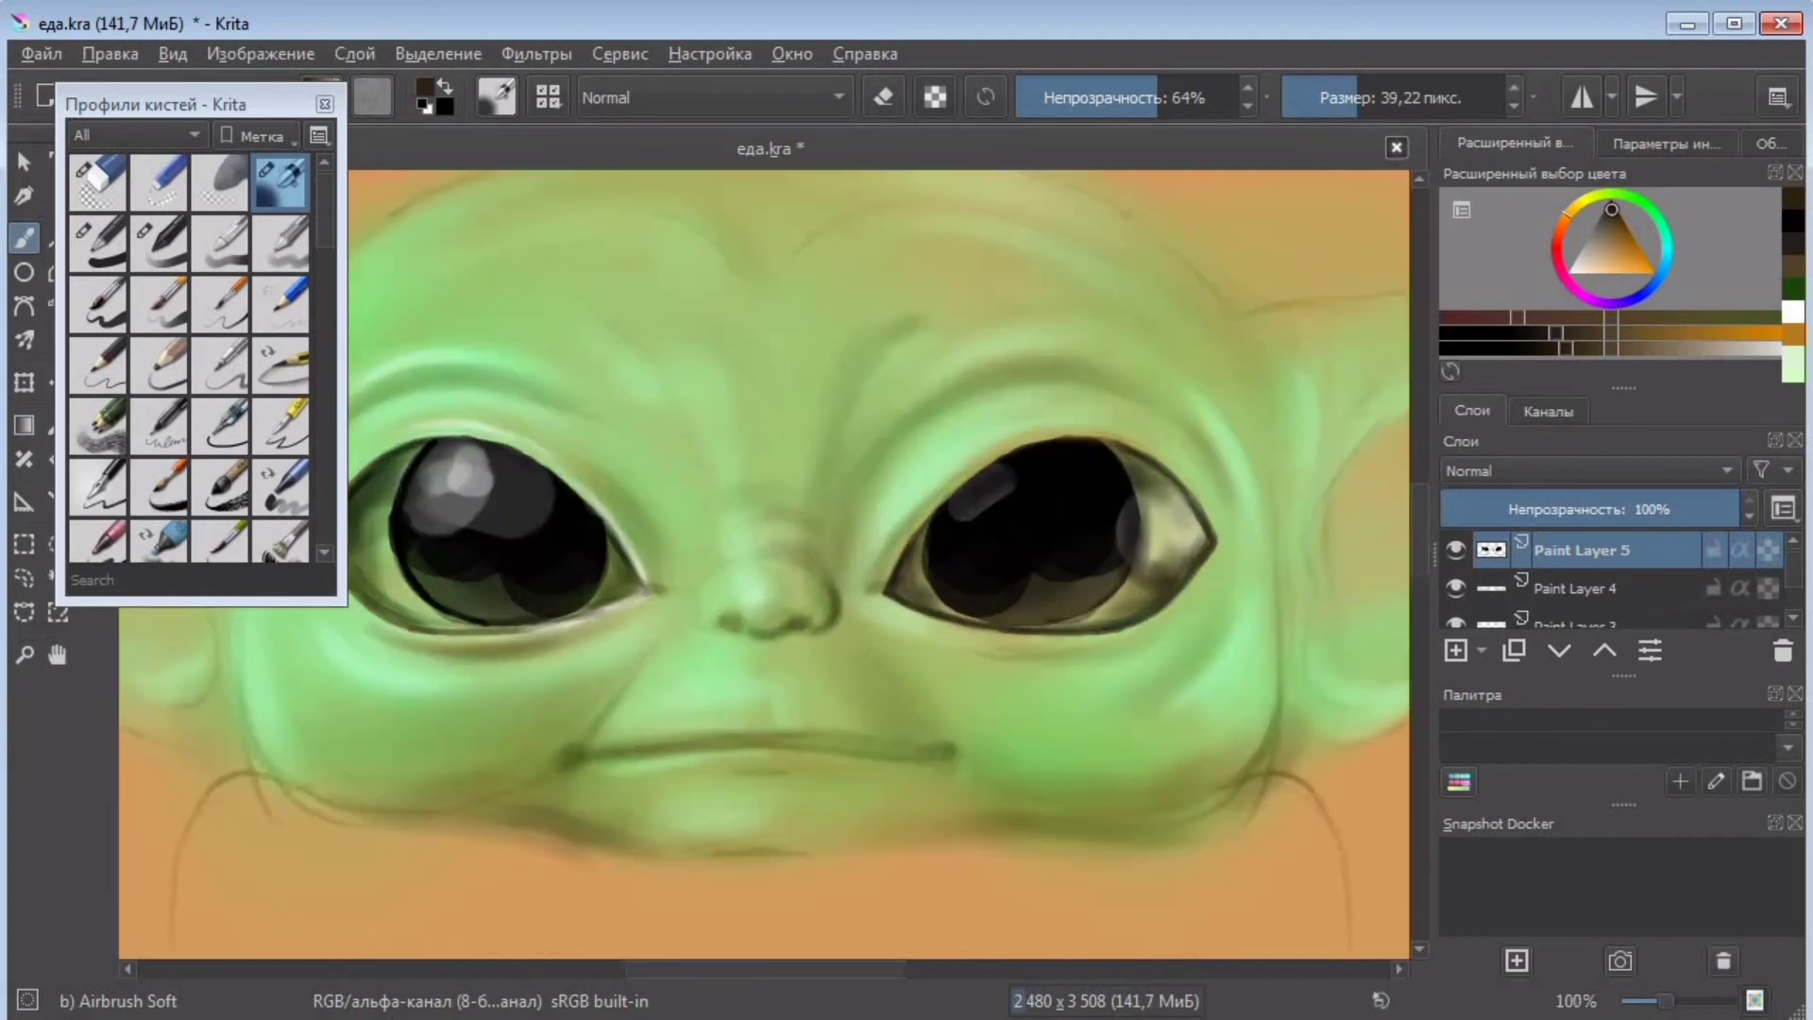
key(ctrl+plus)
drag(1357, 98, 1347, 98)
mouse_move(906, 392)
mouse_down()
mouse_move(870, 514)
mouse_move(869, 617)
mouse_up()
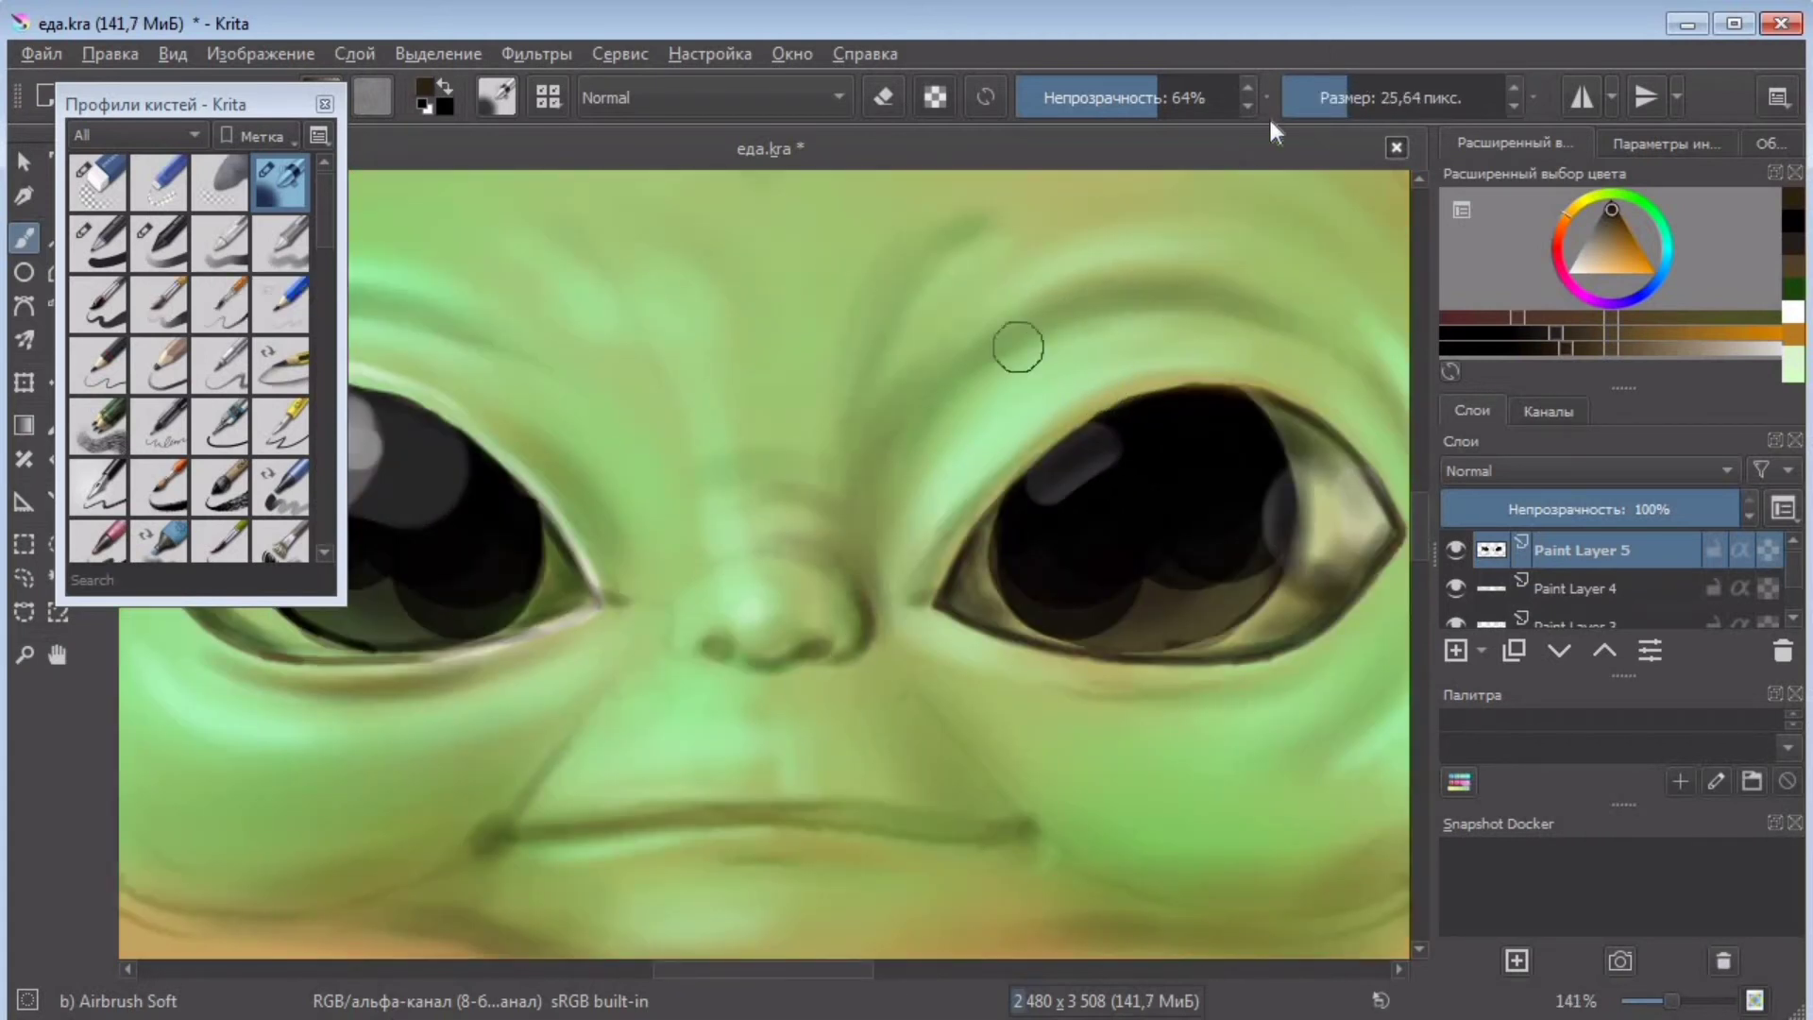
drag(1311, 99, 1331, 99)
drag(984, 485, 1158, 389)
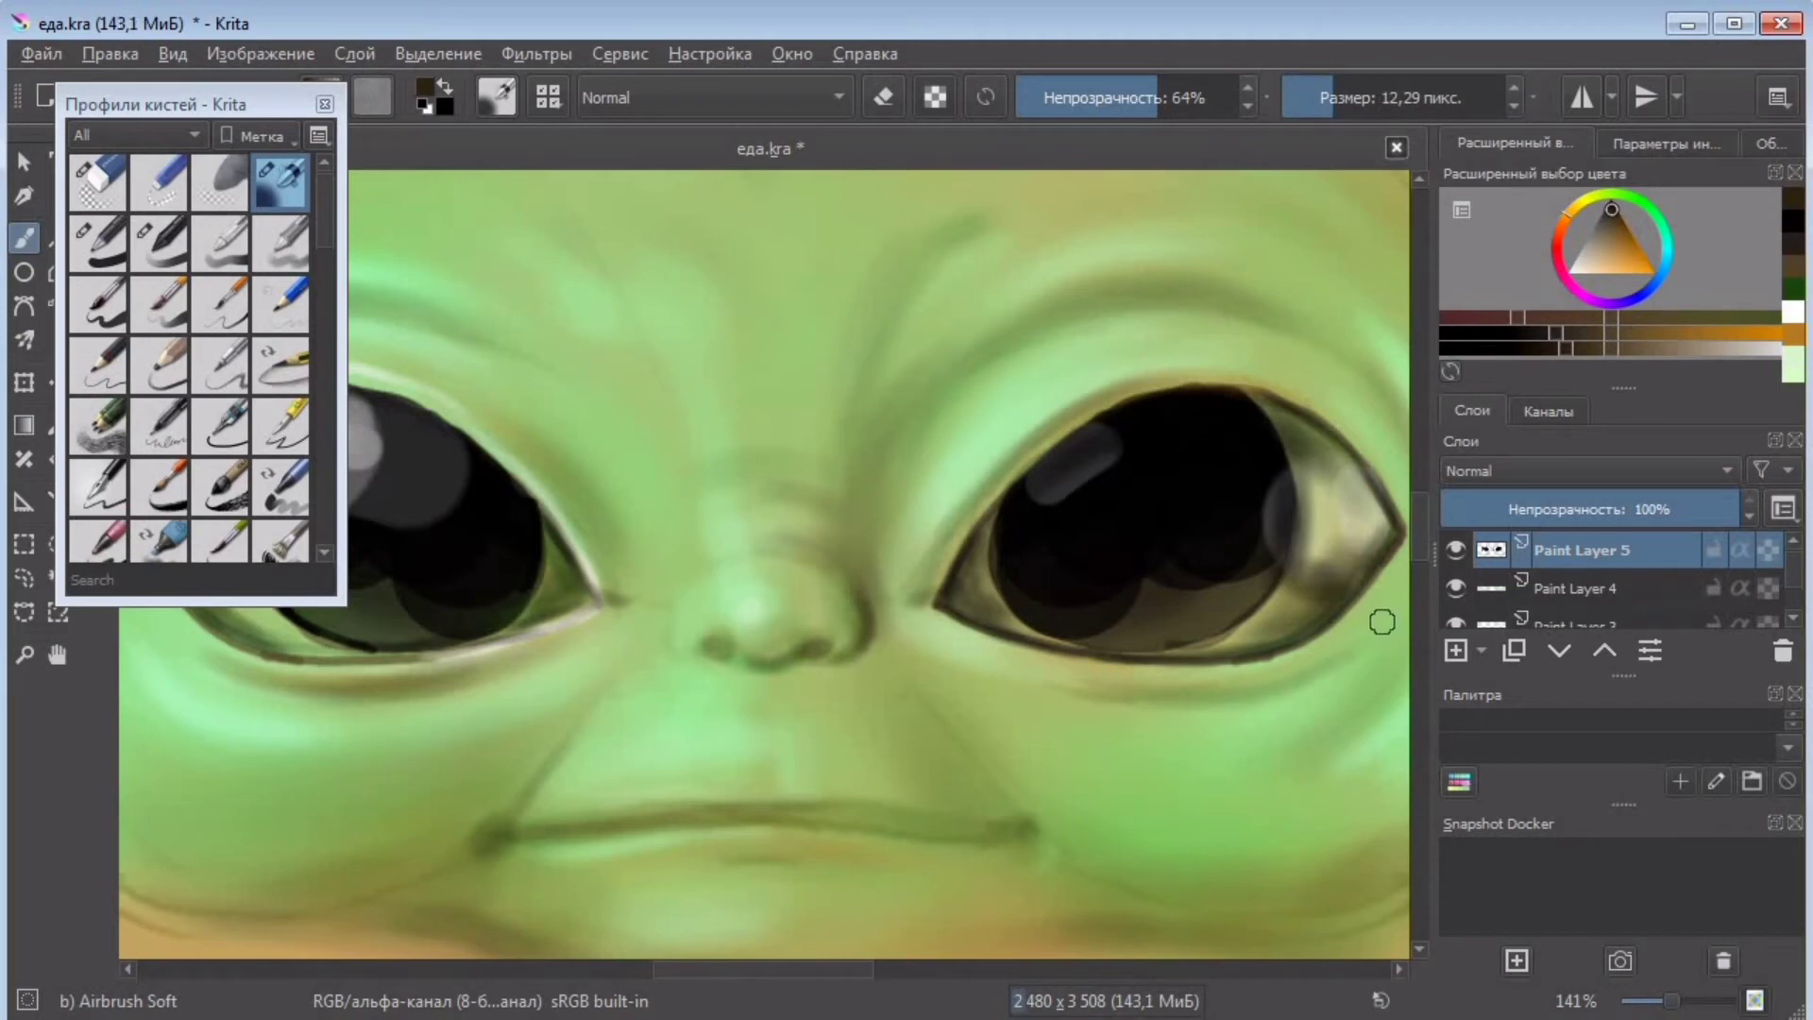
- Shade the lower outer corner of the right eye in dark brown at 12.29 px, raising the brush opacity to 100%
mouse_move(1359, 645)
mouse_down()
mouse_move(1048, 684)
mouse_move(1365, 648)
mouse_up()
key(ctrl+minus)
key(ctrl+minus)
key(ctrl+minus)
key(ctrl+plus)
key(ctrl+plus)
key(ctrl+plus)
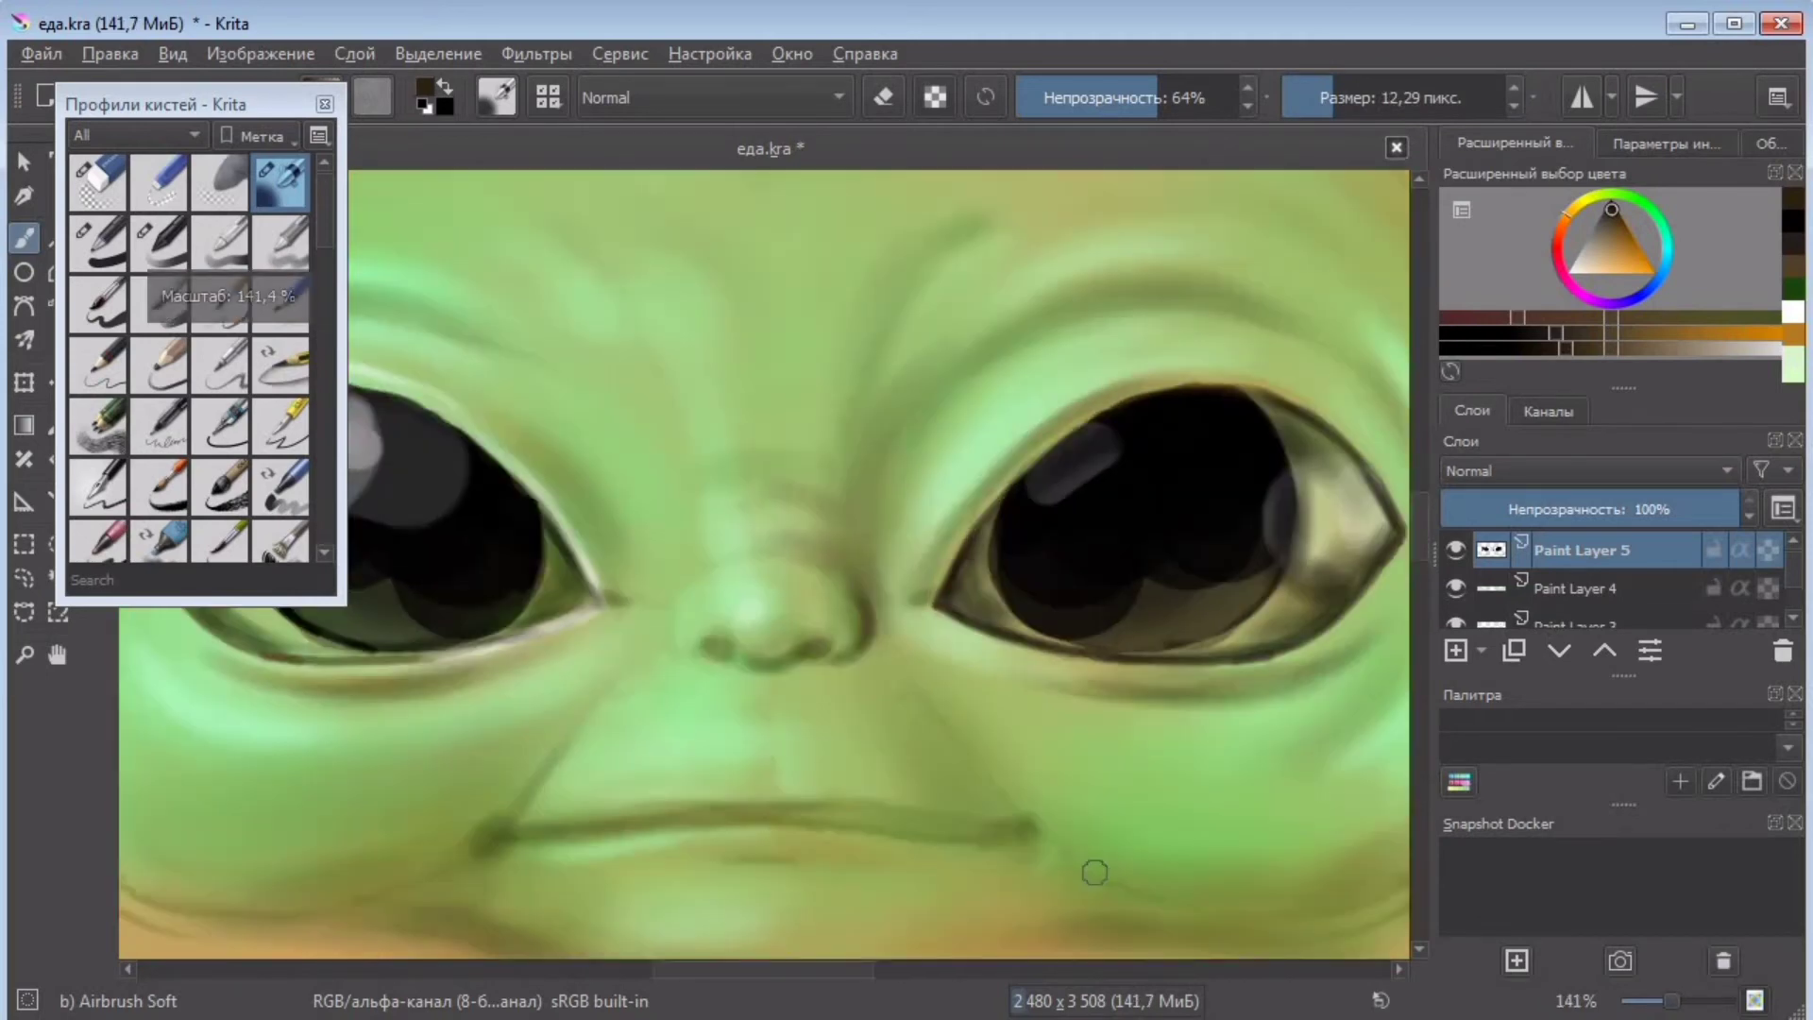
drag(831, 970, 894, 969)
drag(1019, 573, 1000, 604)
drag(1165, 101, 1237, 101)
drag(972, 625, 1035, 538)
- Airbrush dark brown shadows inside both ears near the head with brush sizes of 37.04 and 48.79 px
key(ctrl+minus)
key(ctrl+minus)
key(ctrl+minus)
key(ctrl+minus)
key(ctrl+minus)
key(ctrl+plus)
click(1354, 99)
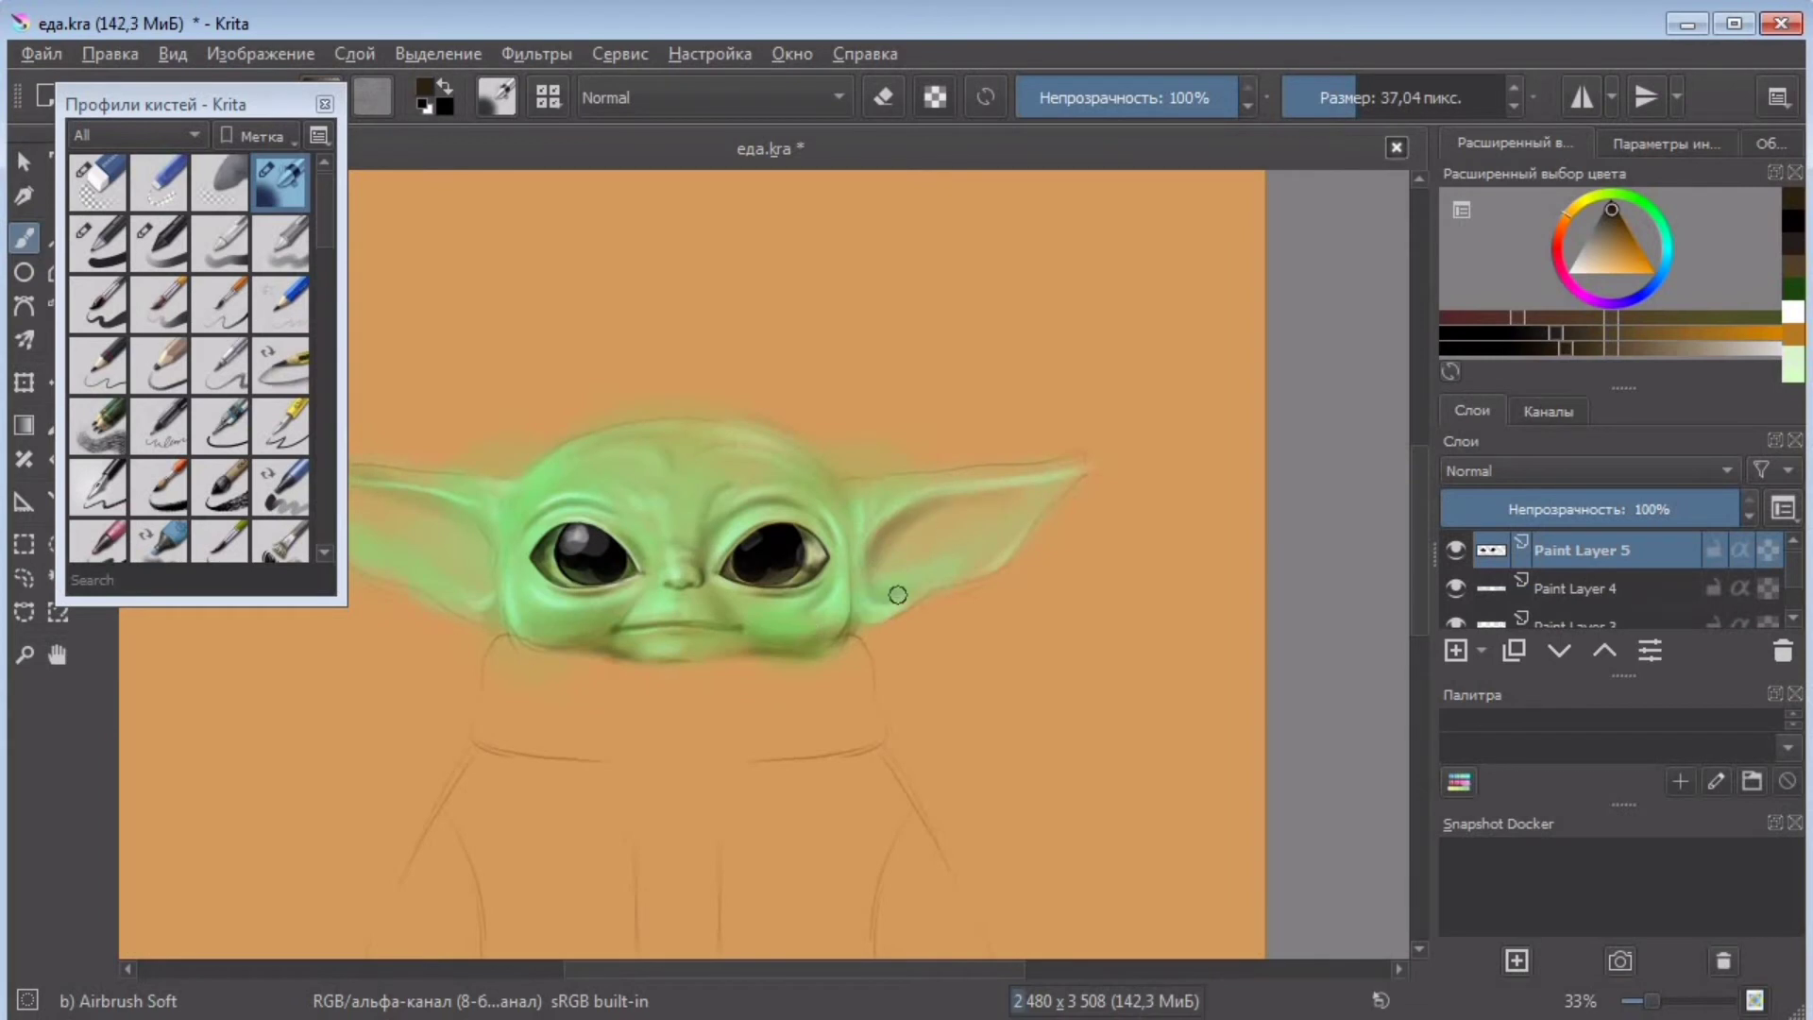
drag(689, 969, 660, 970)
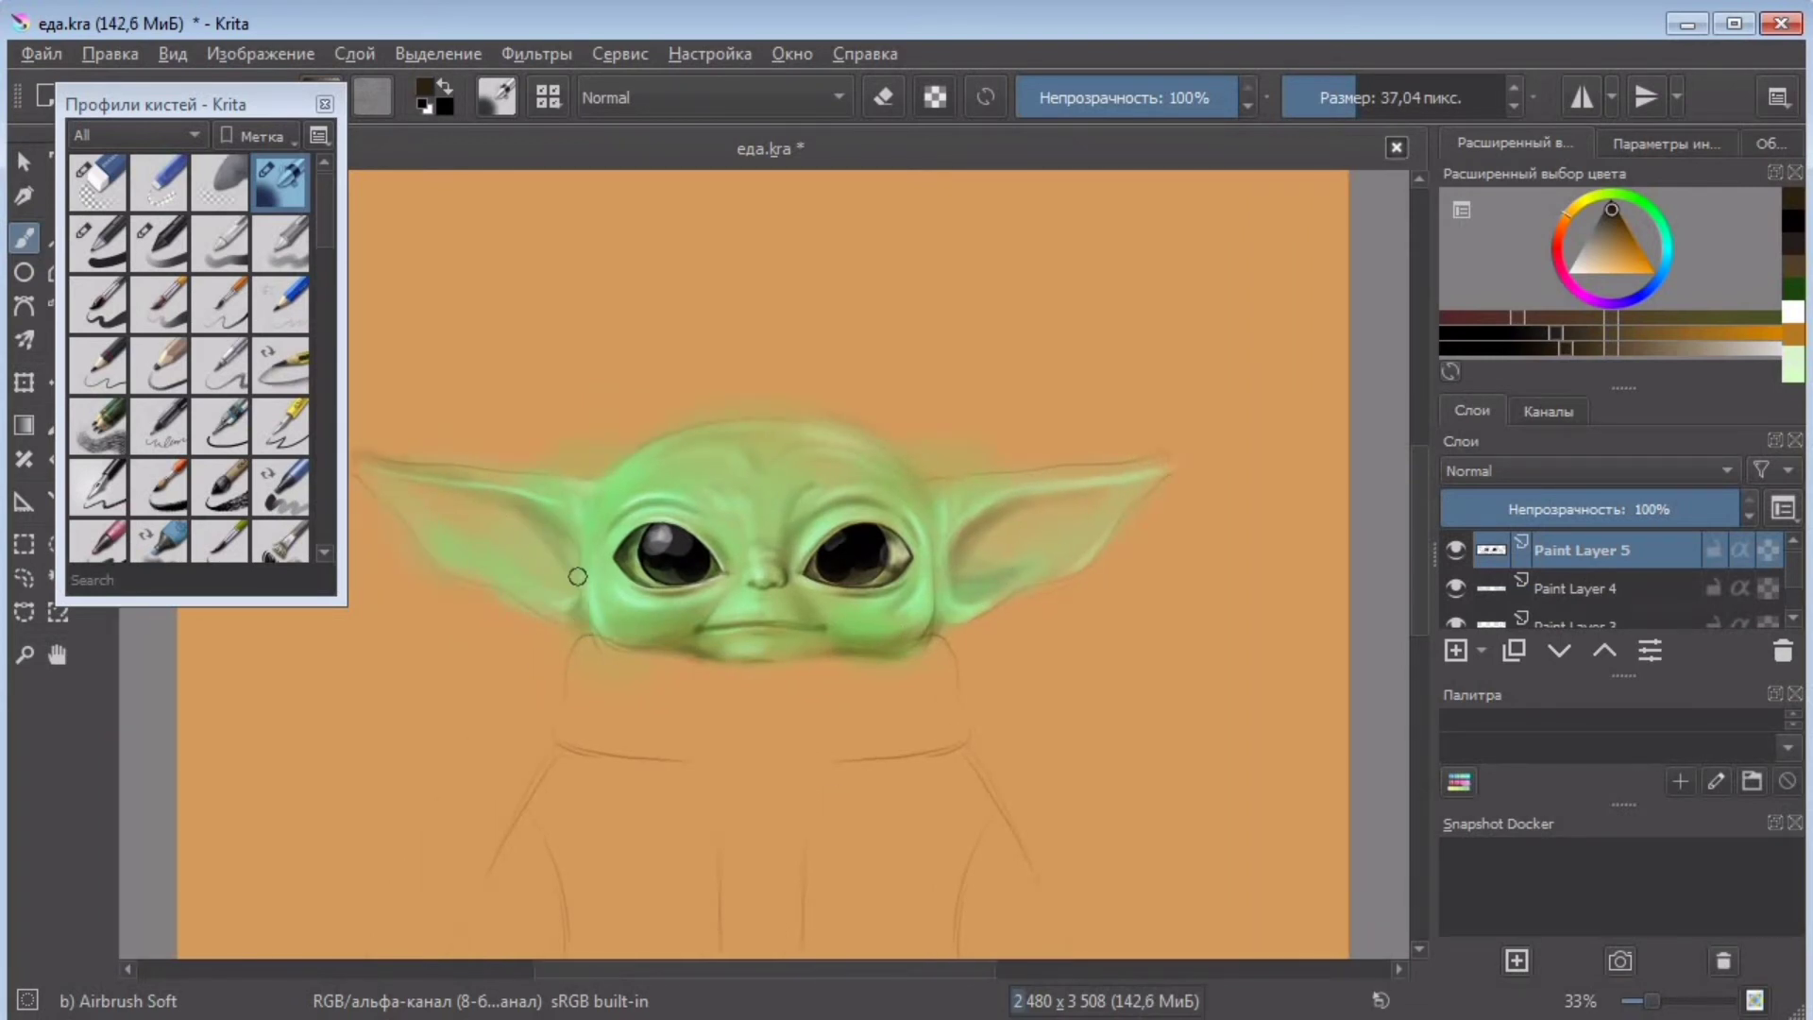
drag(1353, 113, 1362, 113)
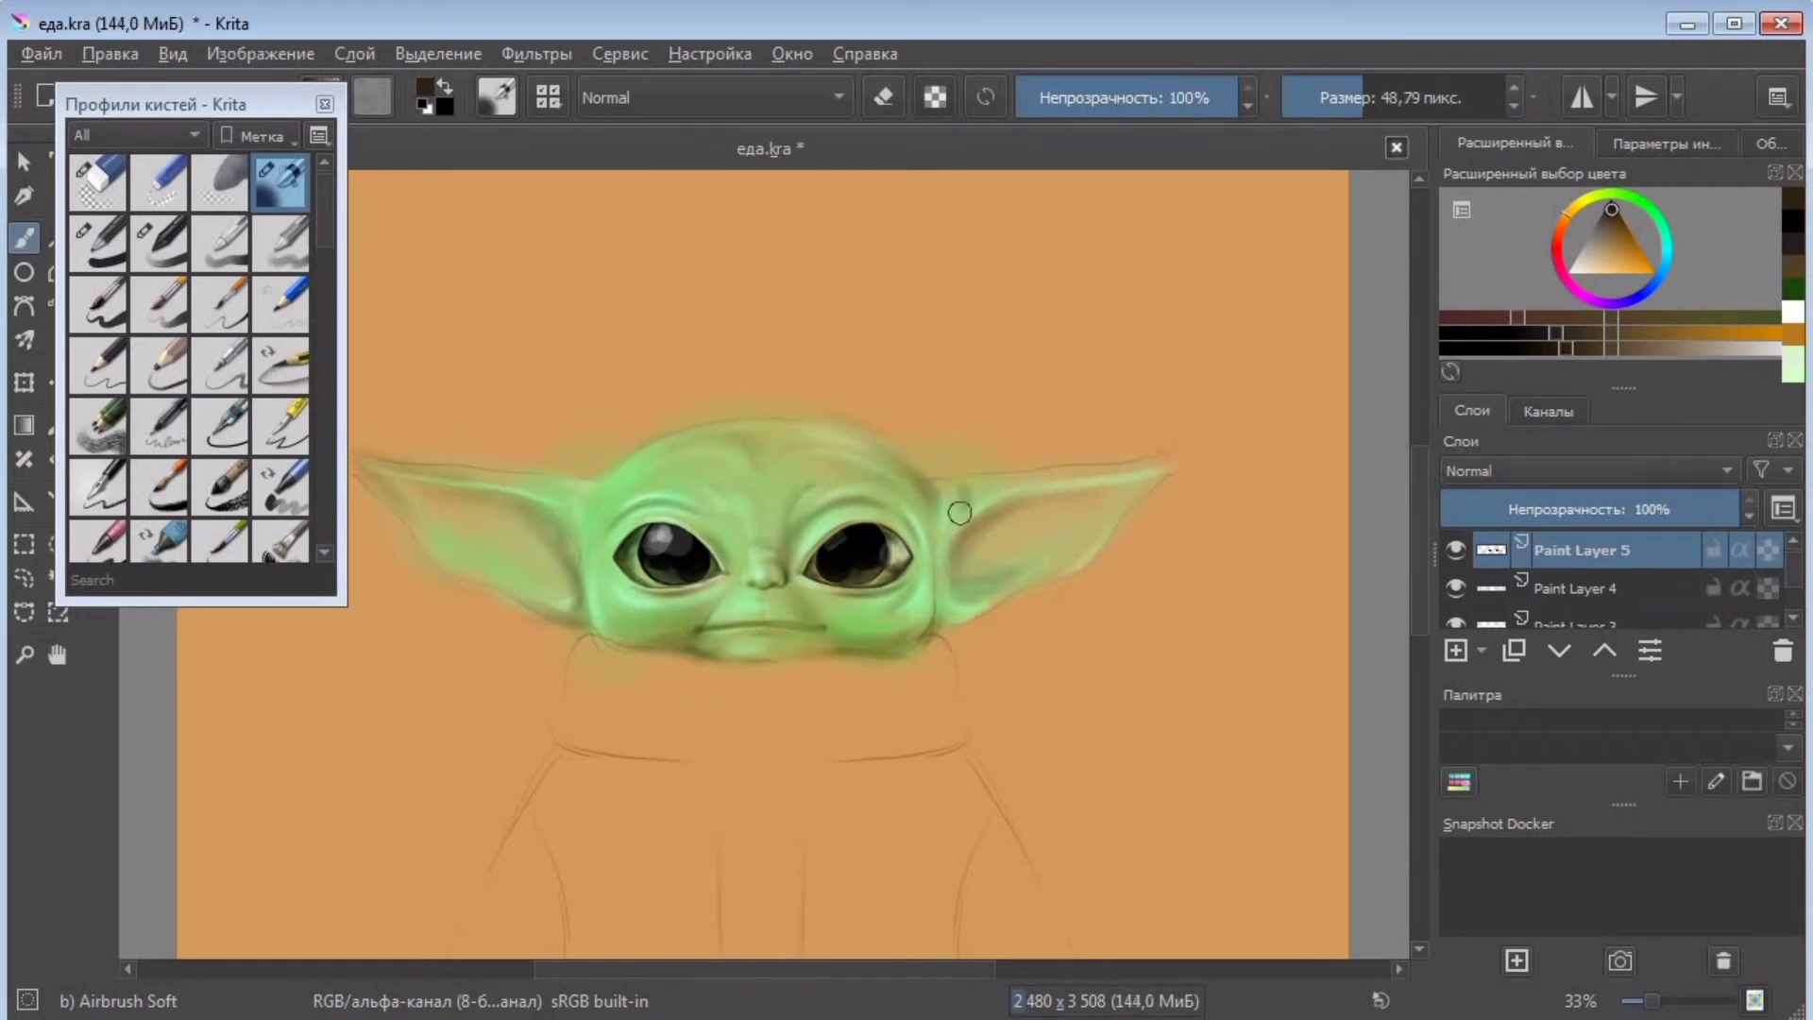
- Switch to white, dab a reflection on the left pupil at 48.79 px, and highlight the right upper eyelid at 19.52 px
drag(1652, 1001, 1666, 1001)
click(1568, 273)
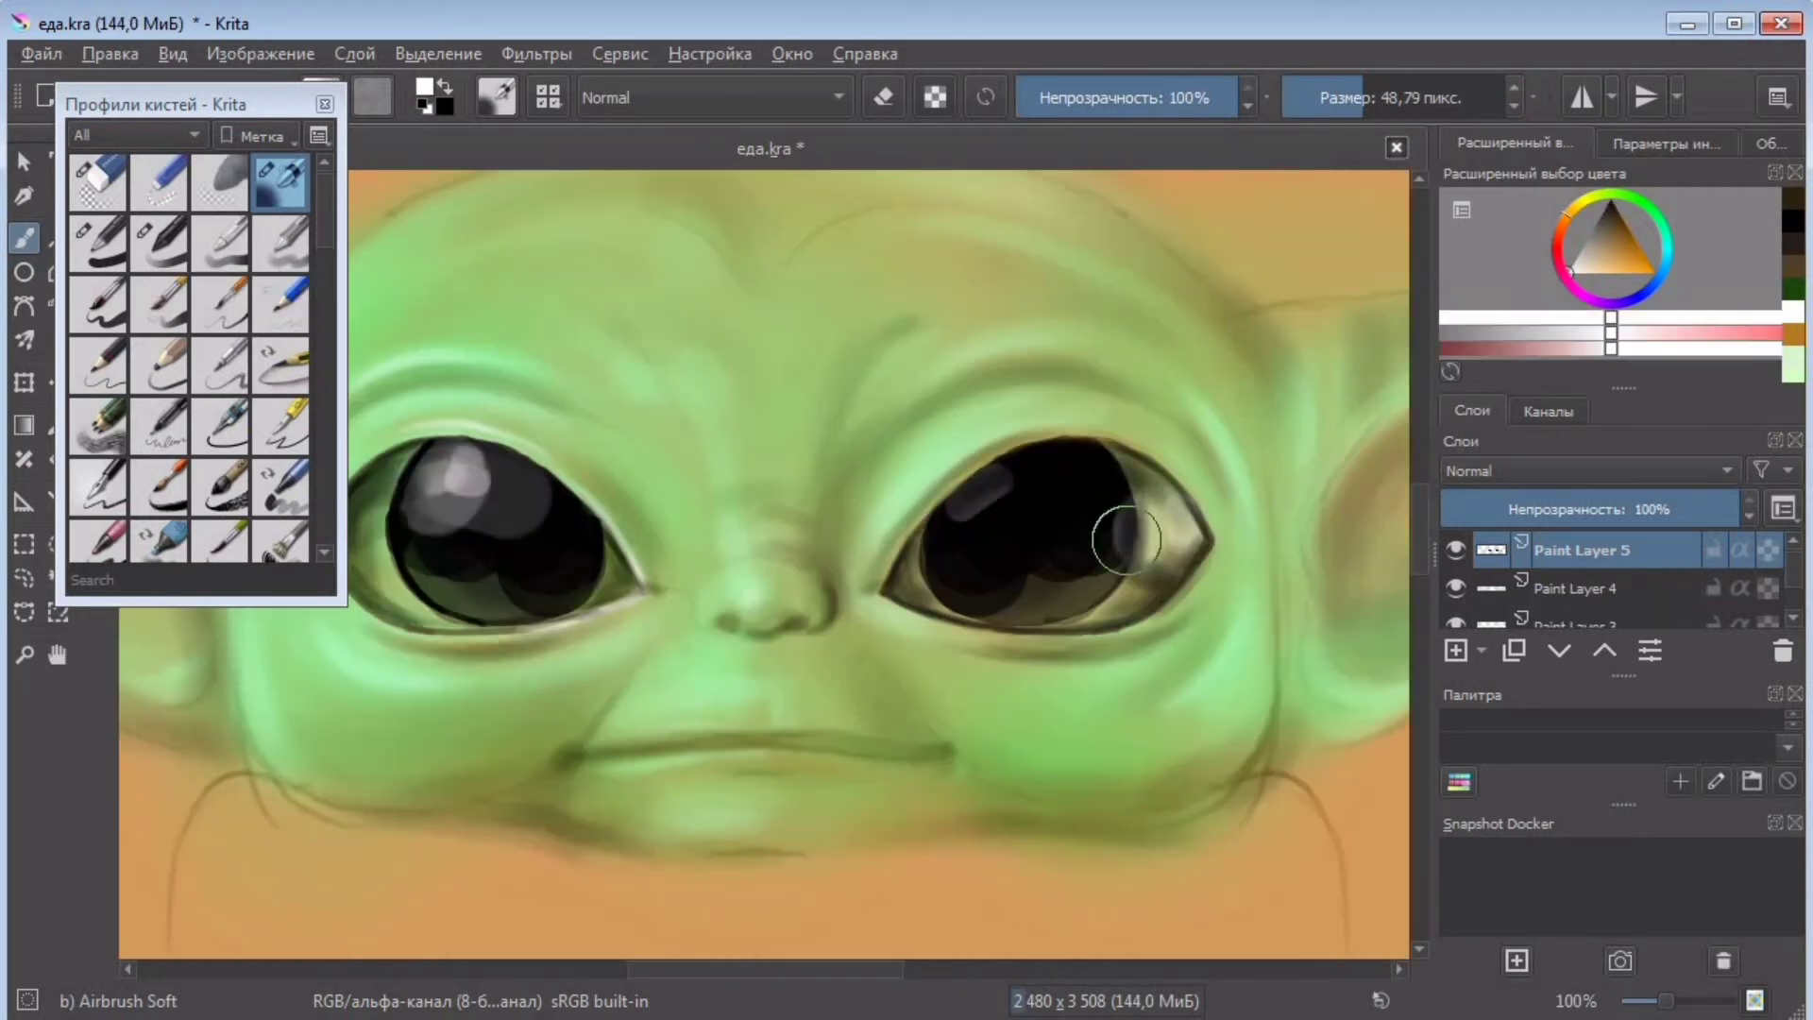
click(468, 480)
click(1340, 106)
drag(867, 560, 1018, 434)
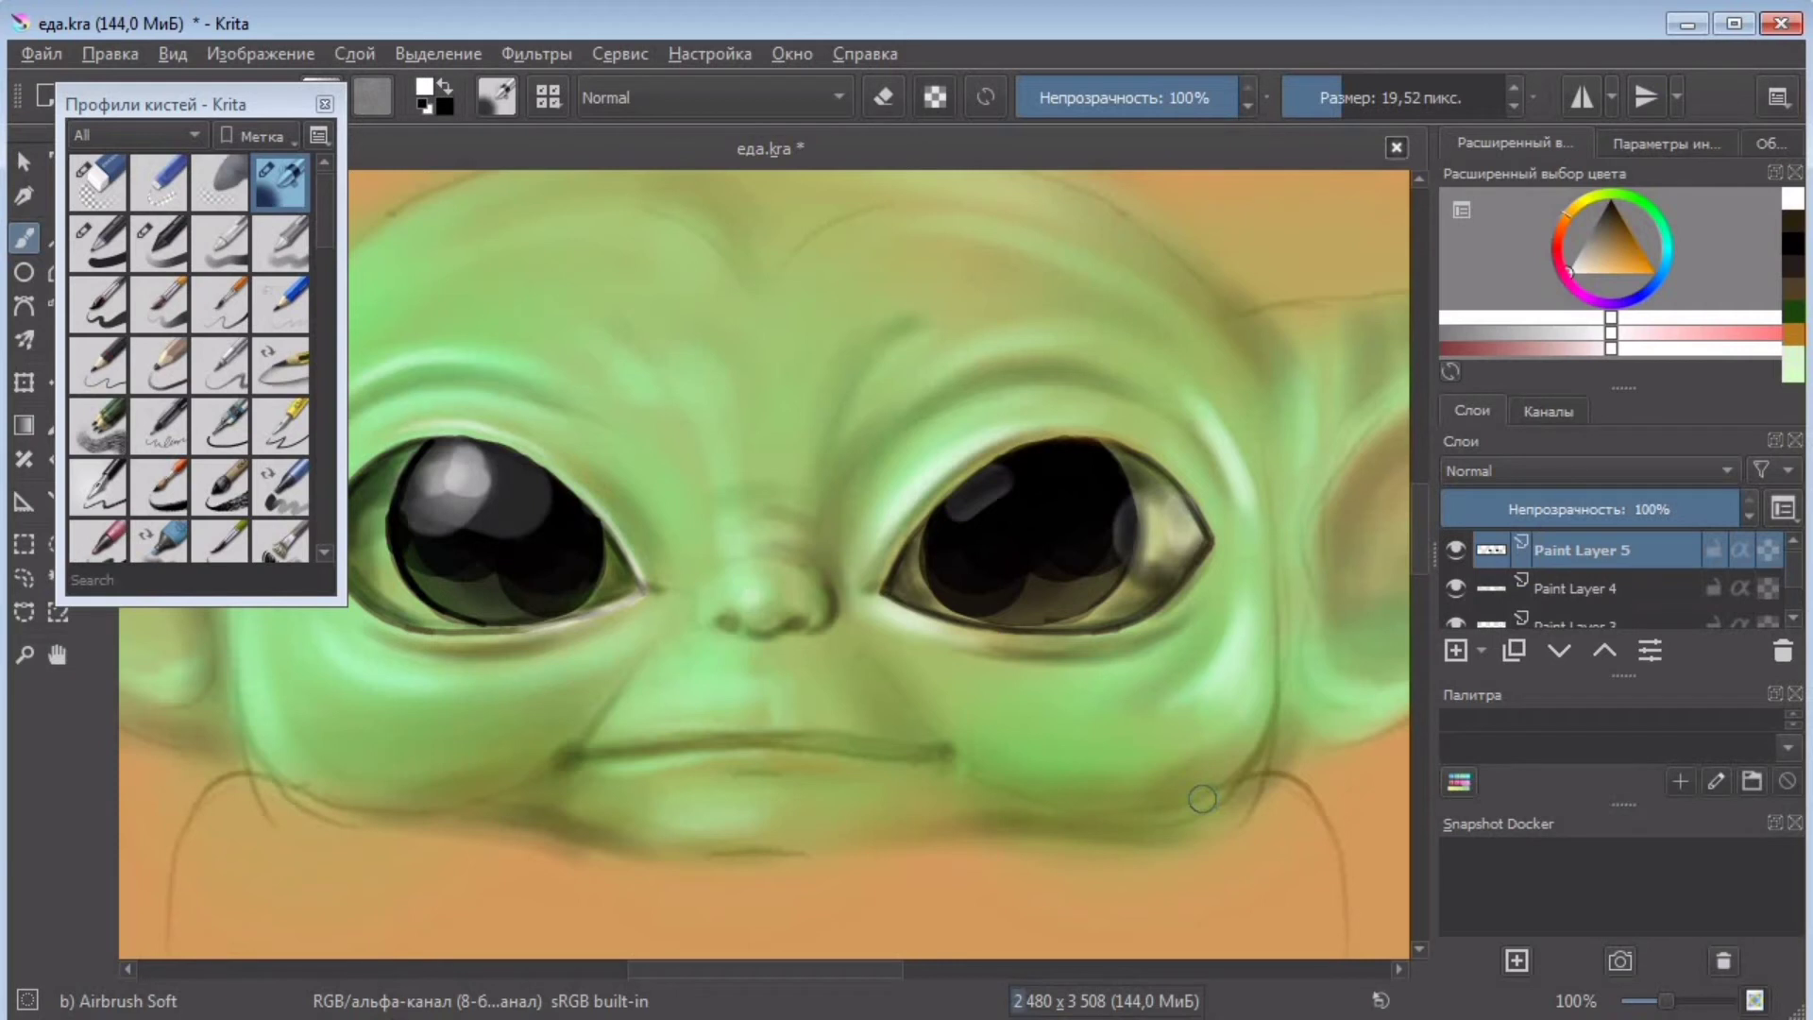
- Airbrush white highlights on the nose bridge, tip and left nostril wing, and along the left crease above the mouth
drag(1665, 1001, 1676, 1001)
drag(715, 503, 740, 496)
drag(727, 637, 761, 627)
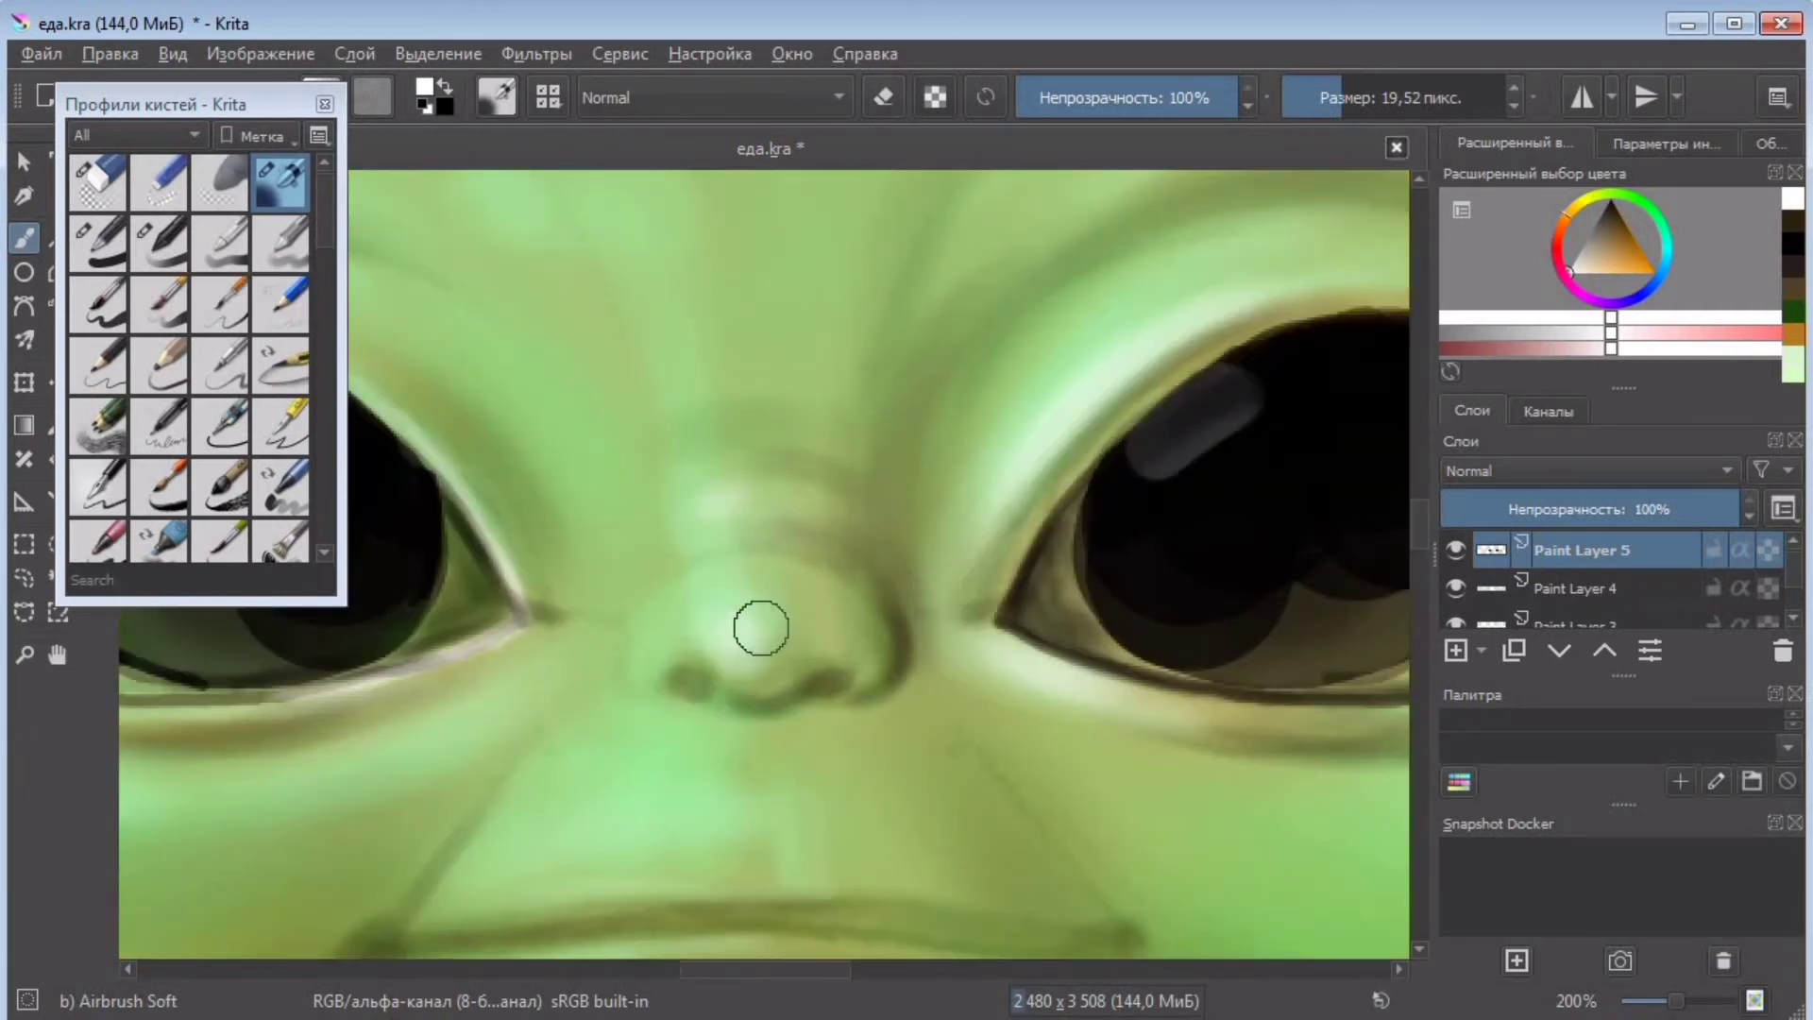
drag(651, 625, 644, 662)
drag(515, 793, 464, 861)
- Highlight the left eye's lower lid rim in white at 7.12 and 12.29 px, and brighten its upper eyelid
drag(696, 969, 648, 970)
click(1318, 99)
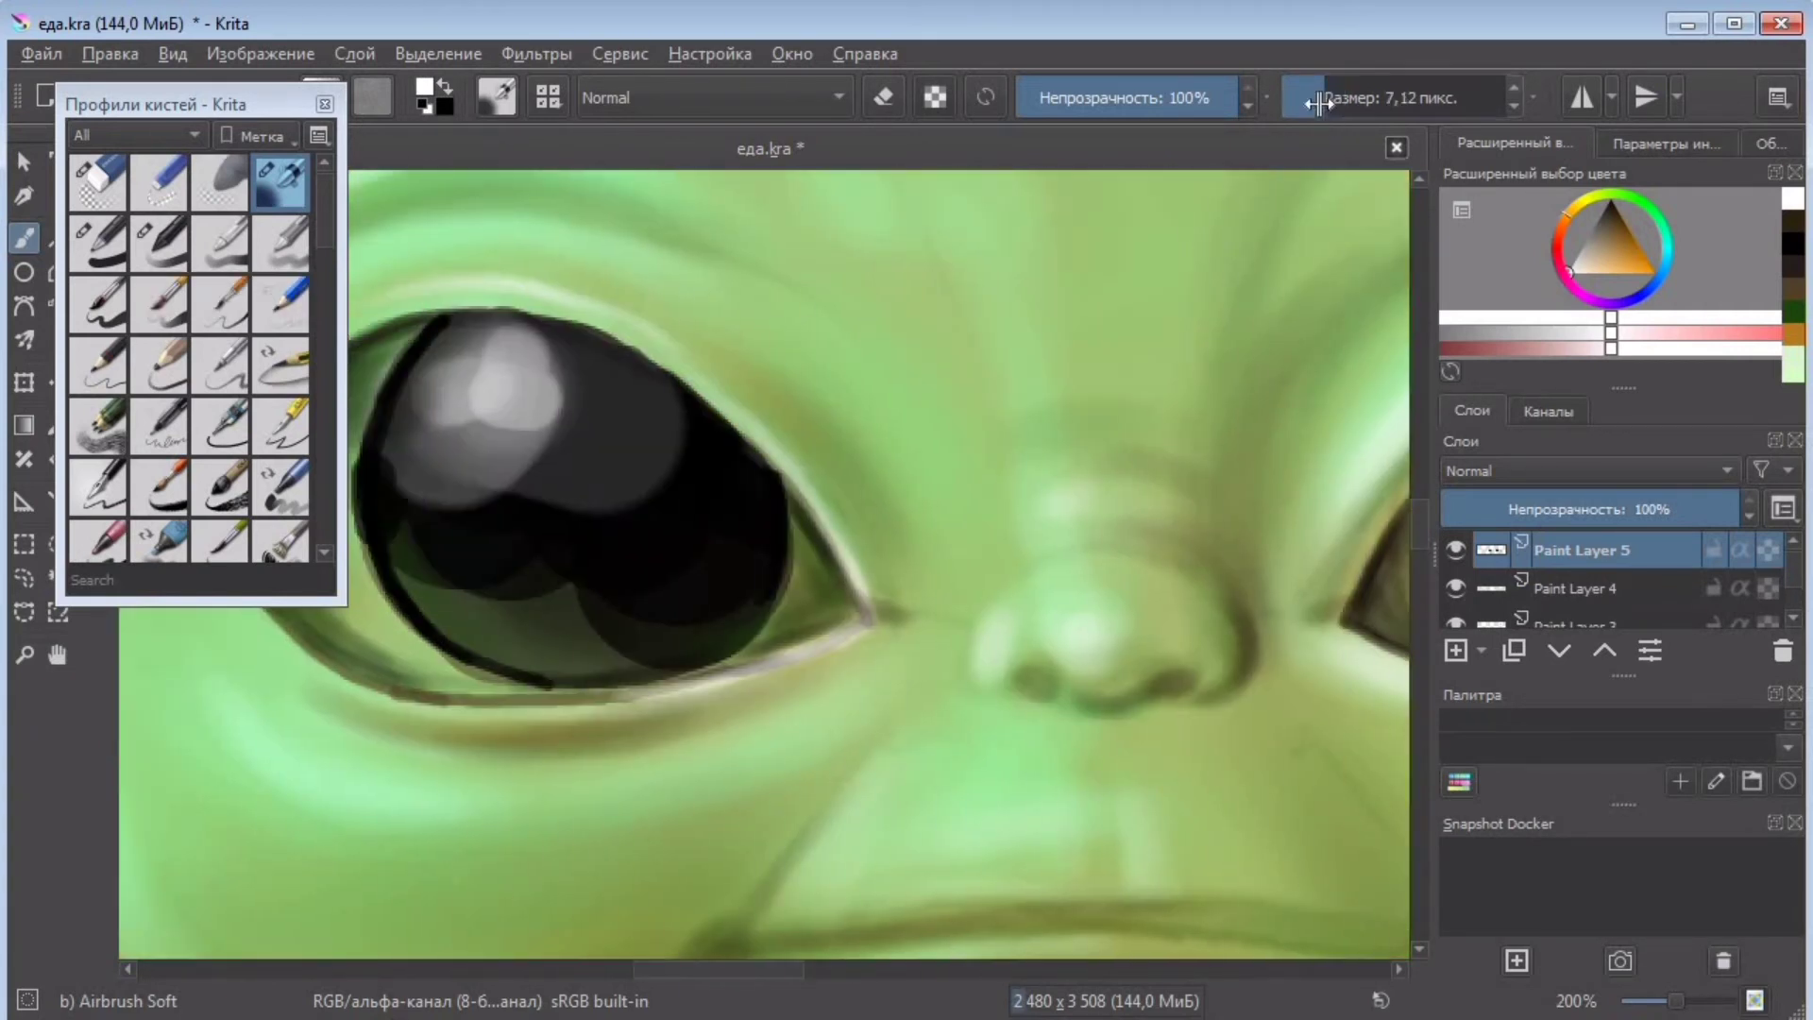
drag(827, 647, 746, 683)
click(1332, 98)
drag(481, 703, 291, 652)
mouse_move(585, 704)
mouse_down()
mouse_move(328, 689)
mouse_move(510, 715)
mouse_up()
drag(774, 970, 738, 970)
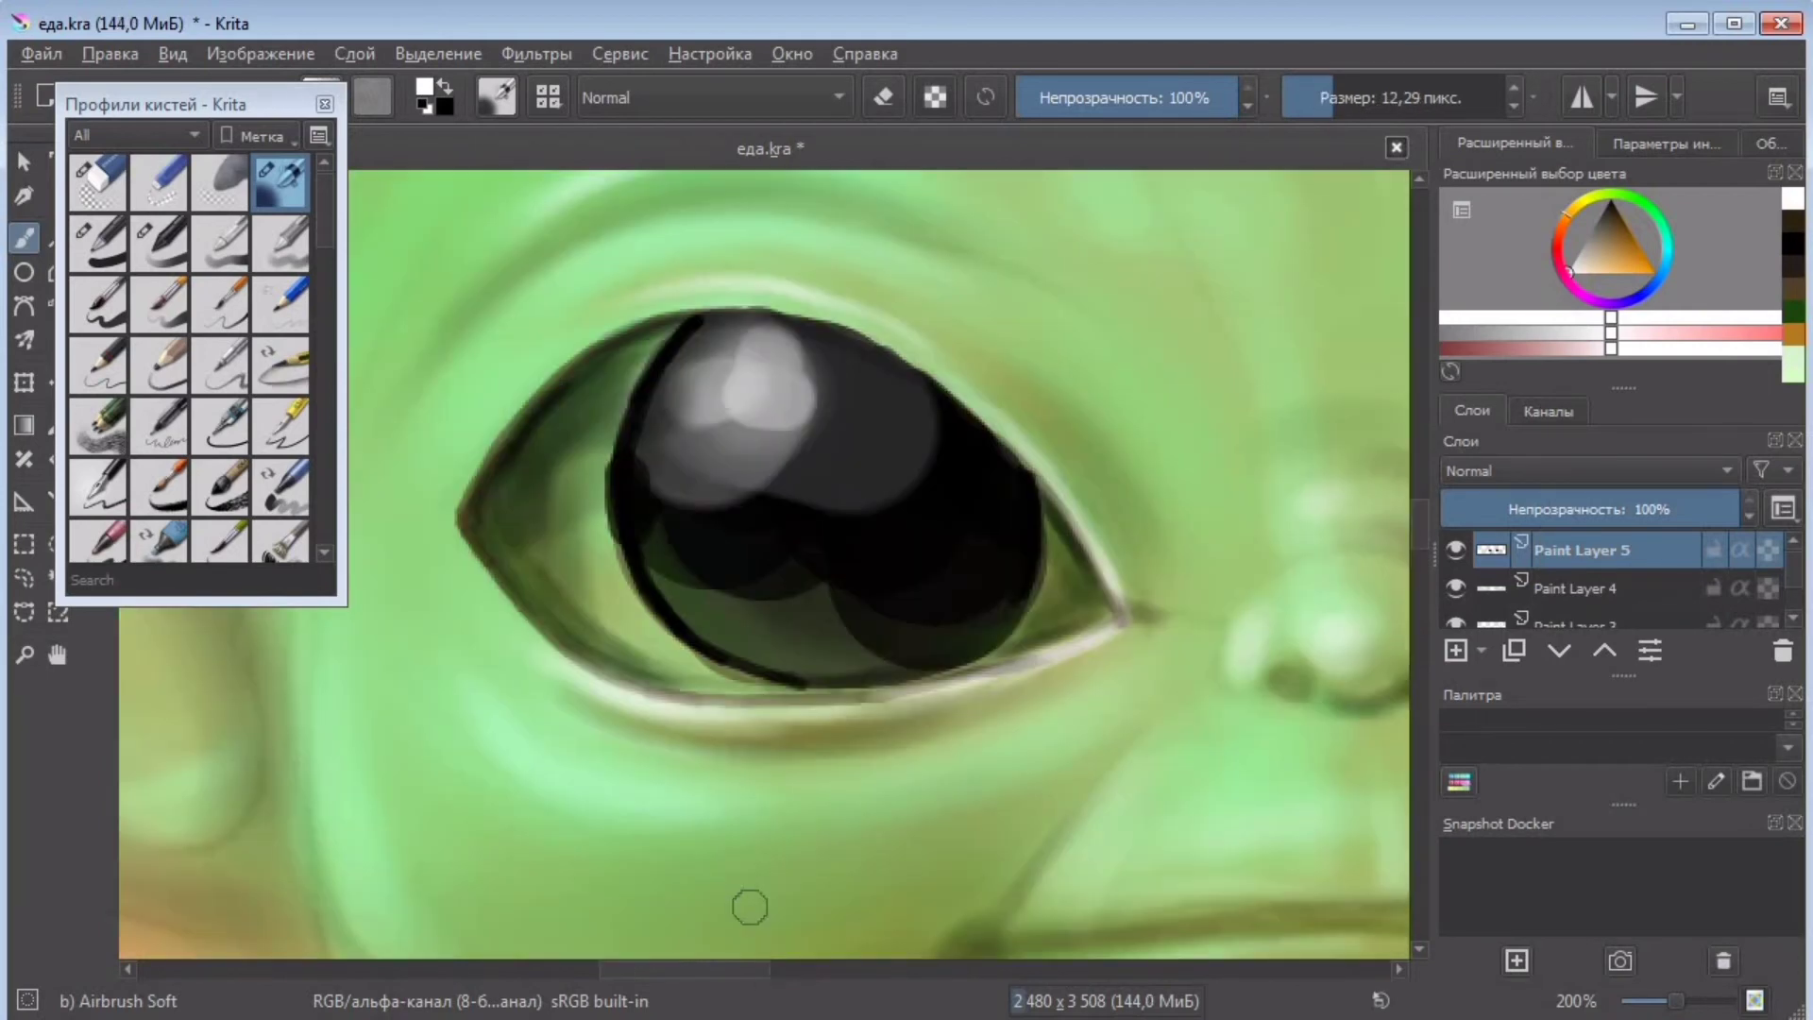
drag(670, 281, 880, 307)
- Airbrush white highlights between the nose and mouth at 25.64 px
drag(642, 966, 735, 946)
key(bracketright)
key(bracketright)
key(bracketright)
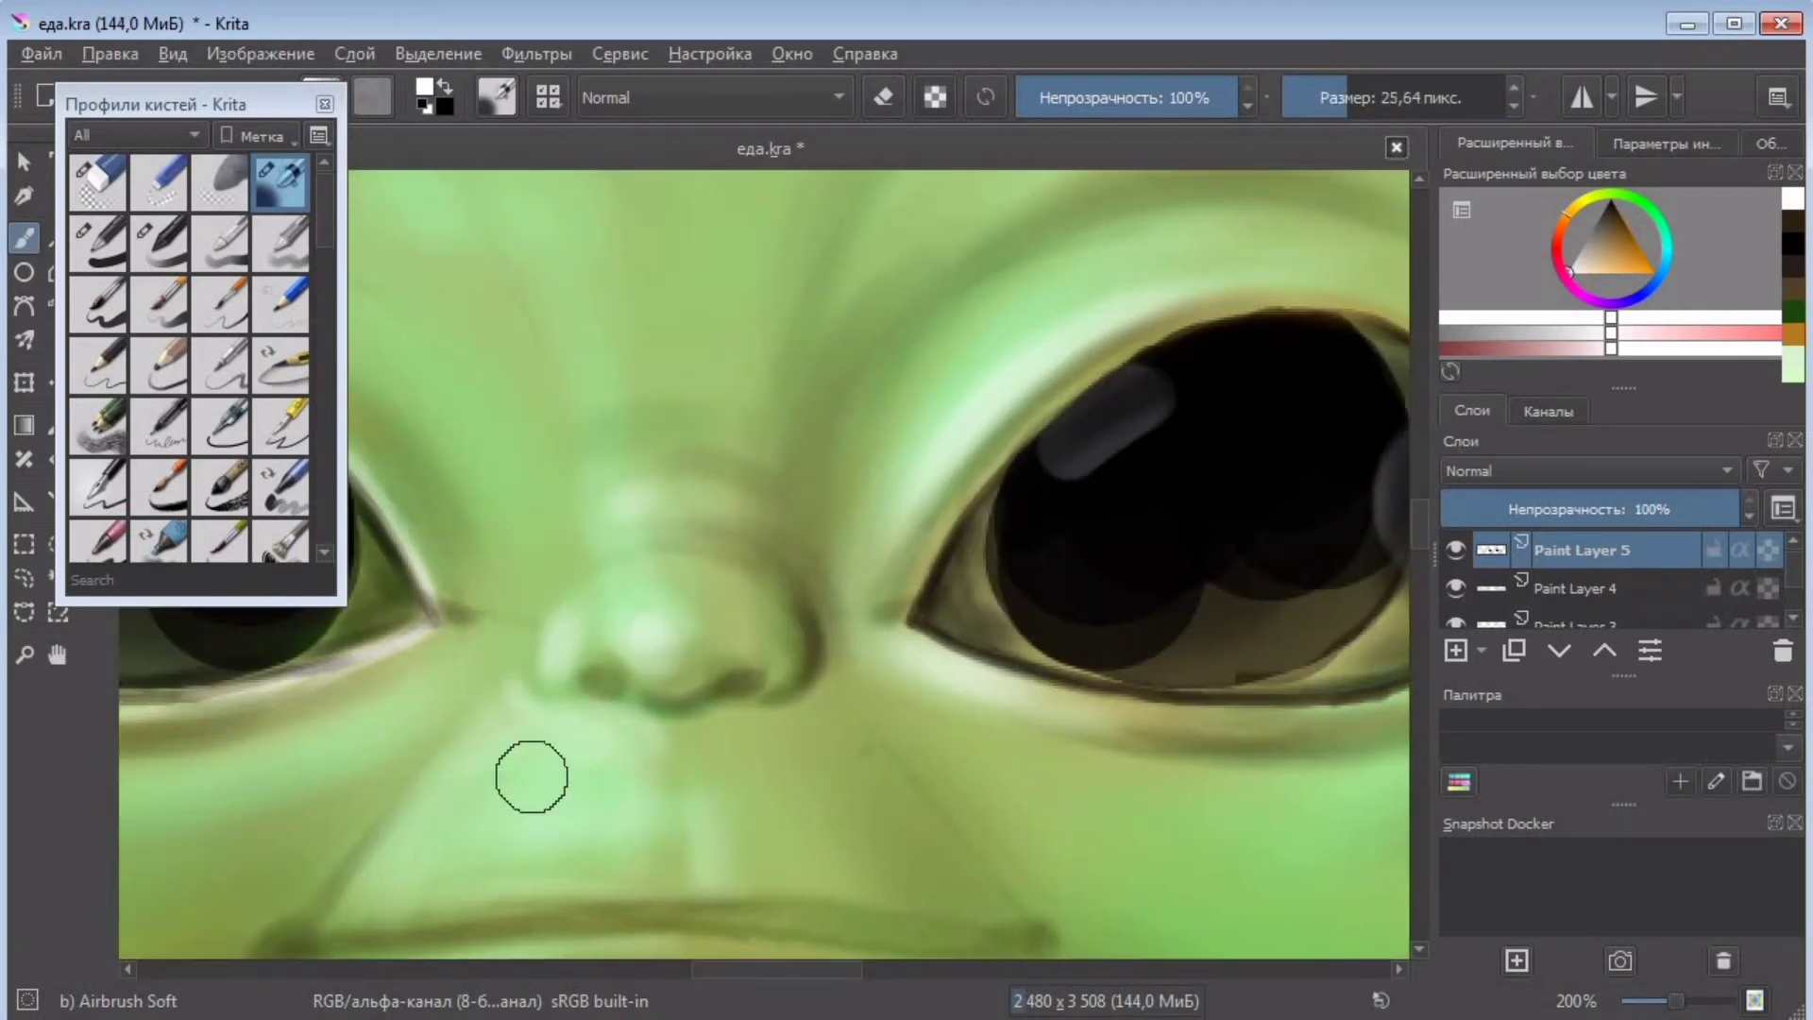
key(minus)
key(minus)
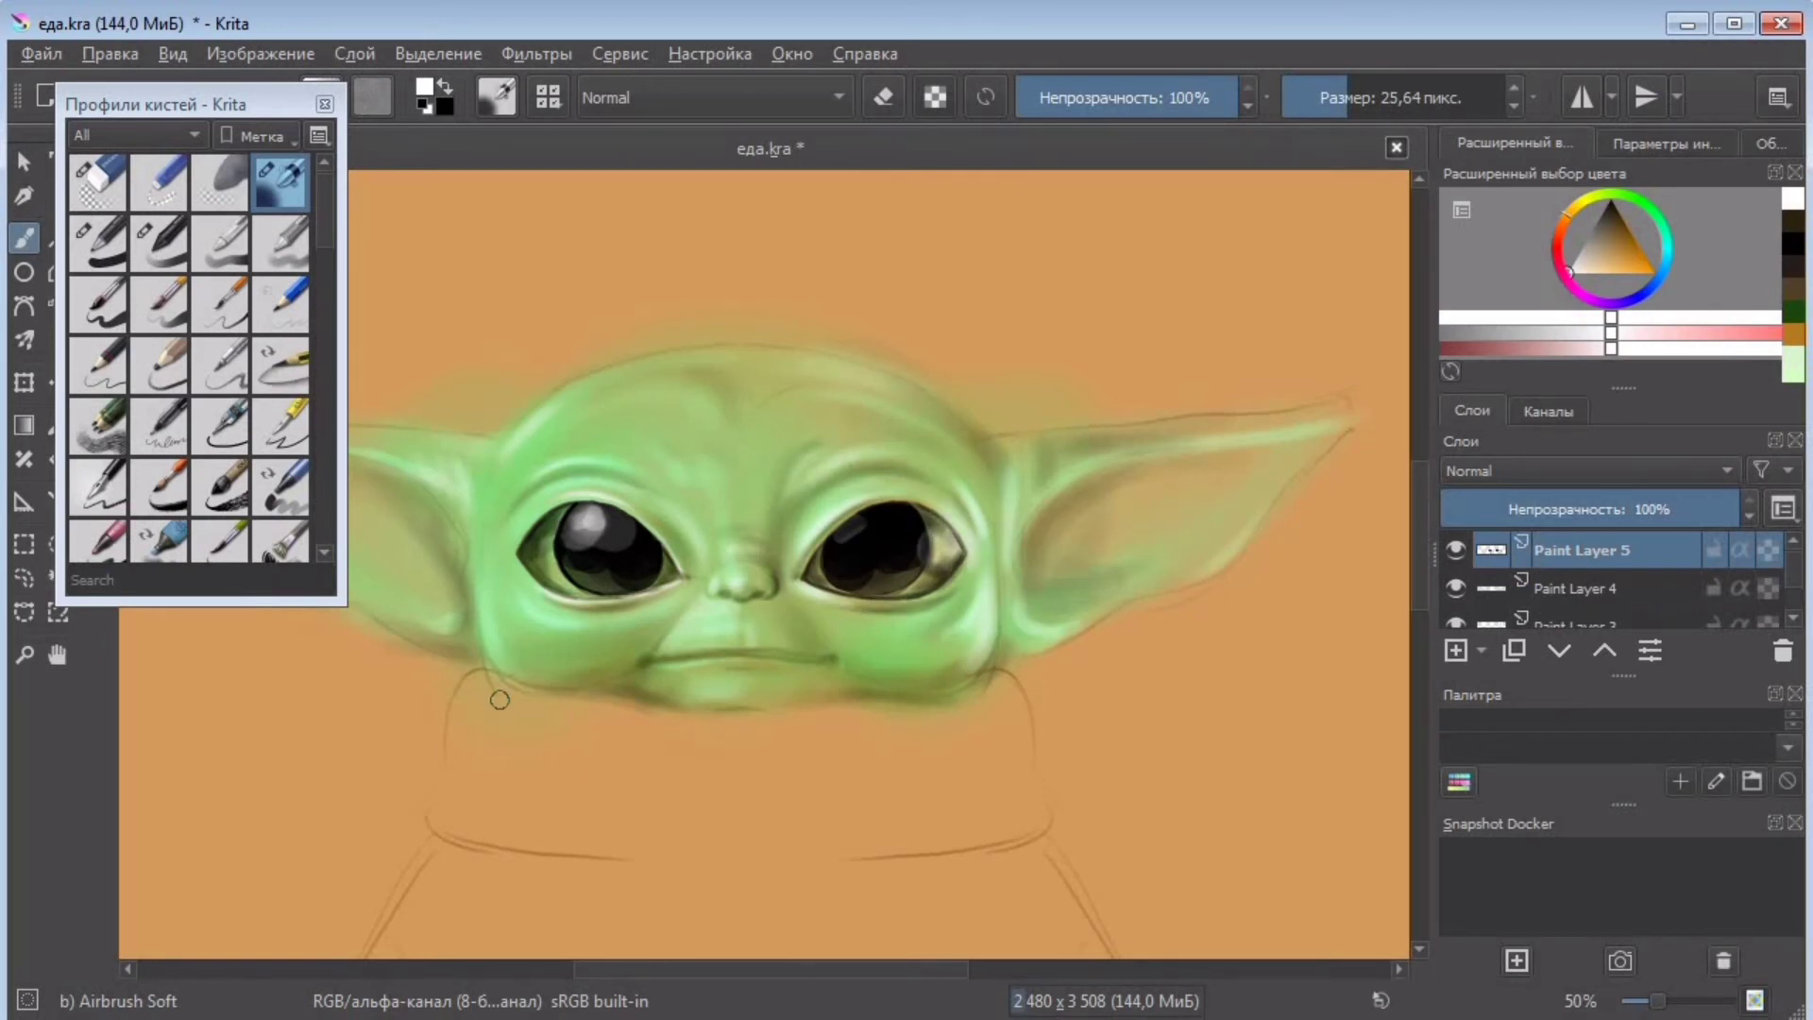
- Add fine white highlights around the nose with the brush size reduced to 7.12 px
key(plus)
key(plus)
key(plus)
key(bracketleft)
key(bracketleft)
key(bracketleft)
key(bracketleft)
key(bracketleft)
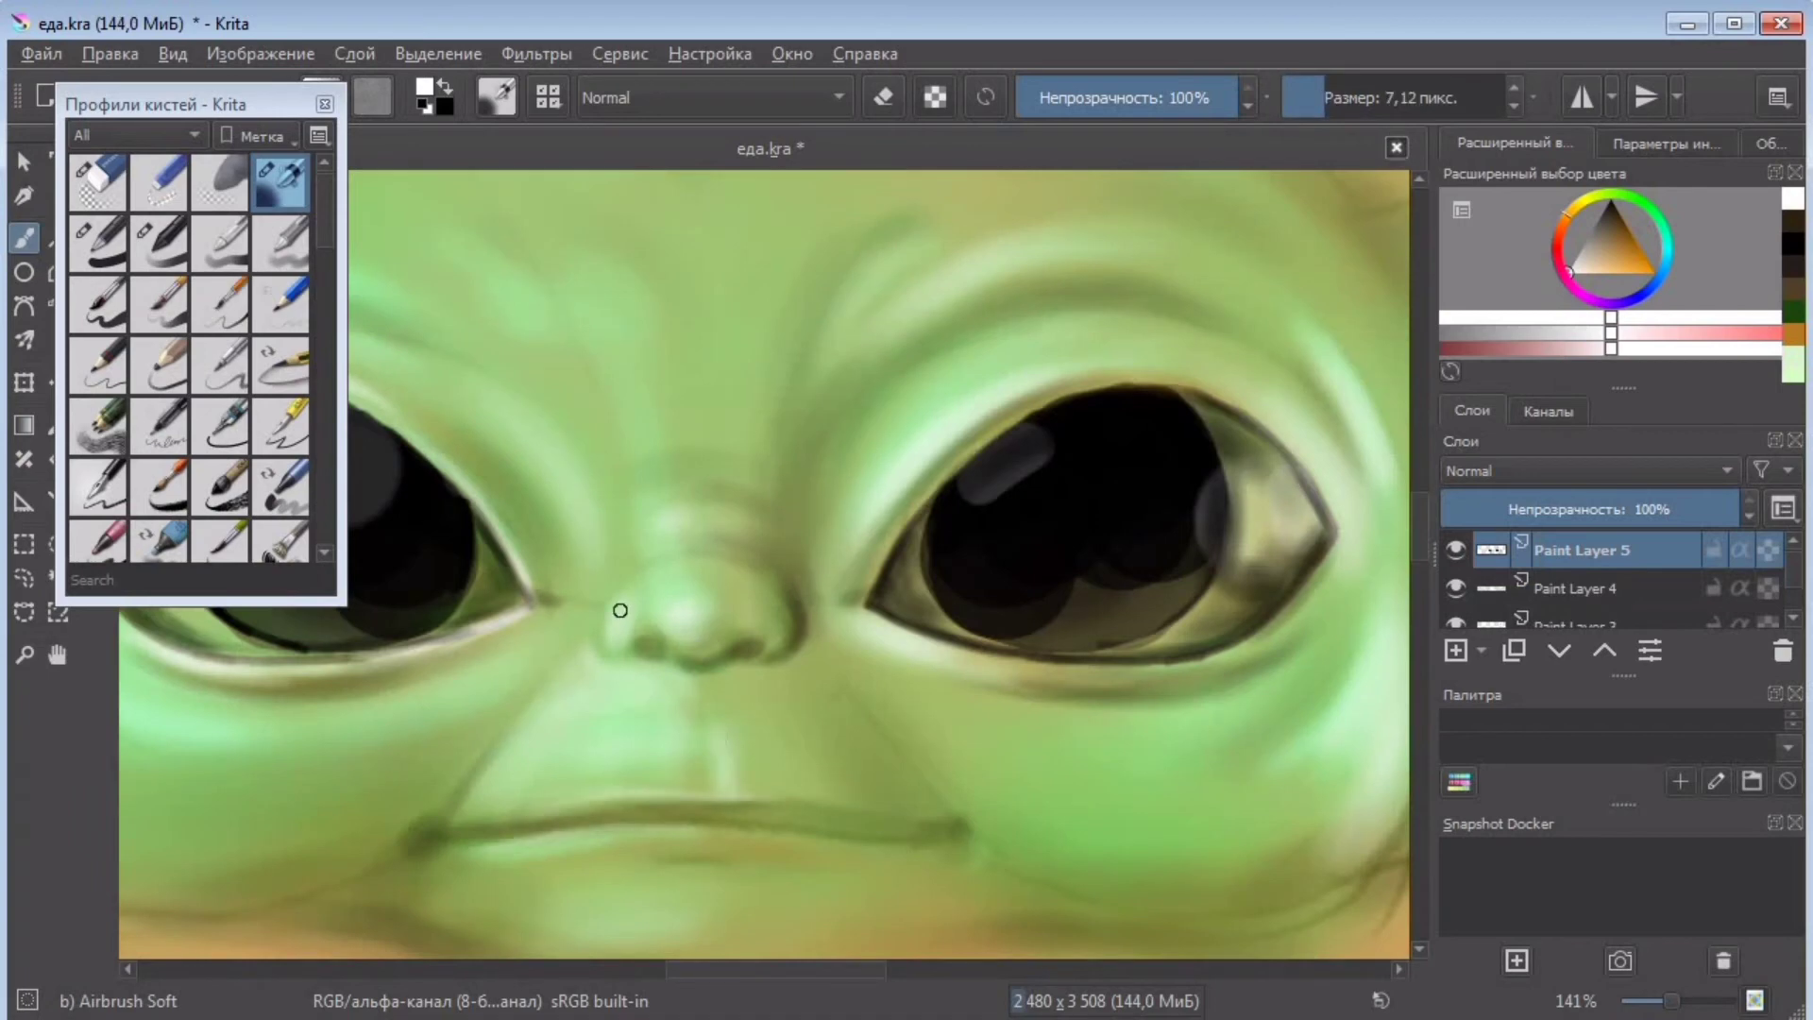
key(minus)
key(minus)
key(minus)
key(minus)
- Lower the brush opacity to 78% and paint a bright white reflection on the right pupil at 12.29 px
key(plus)
key(plus)
key(plus)
click(1345, 98)
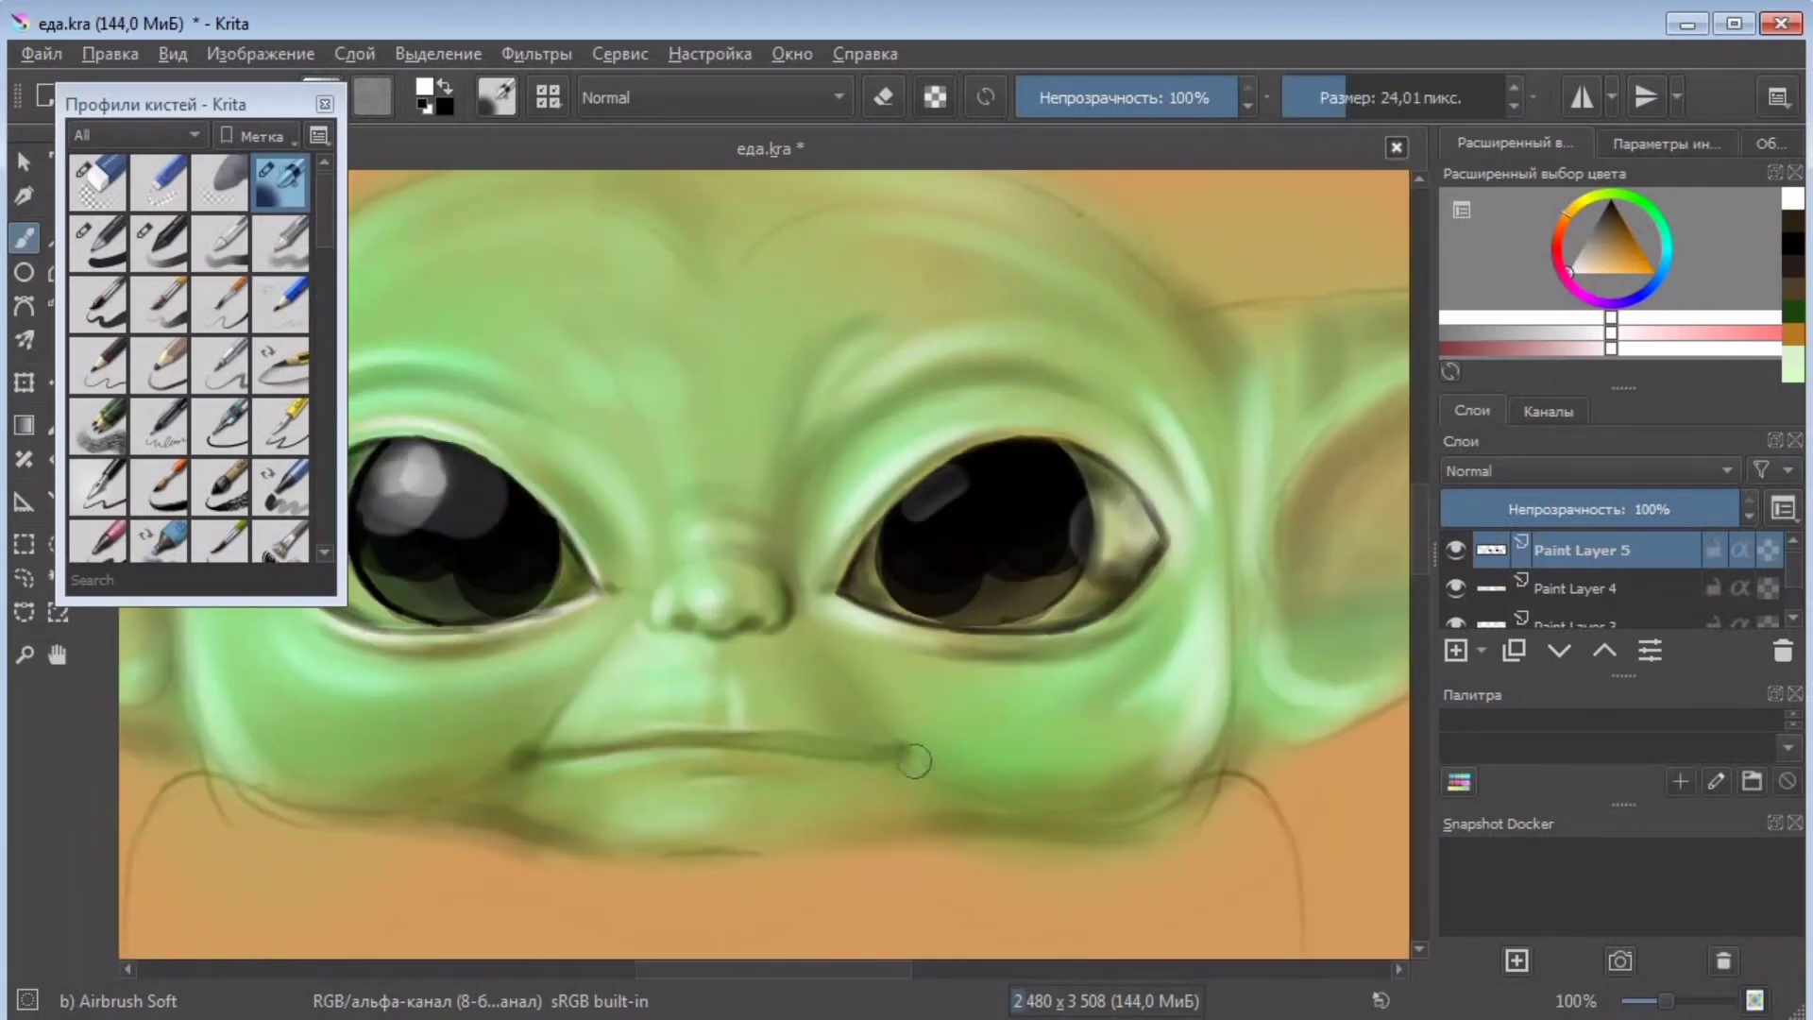
drag(1201, 101, 1188, 101)
key(minus)
key(minus)
key(minus)
key(minus)
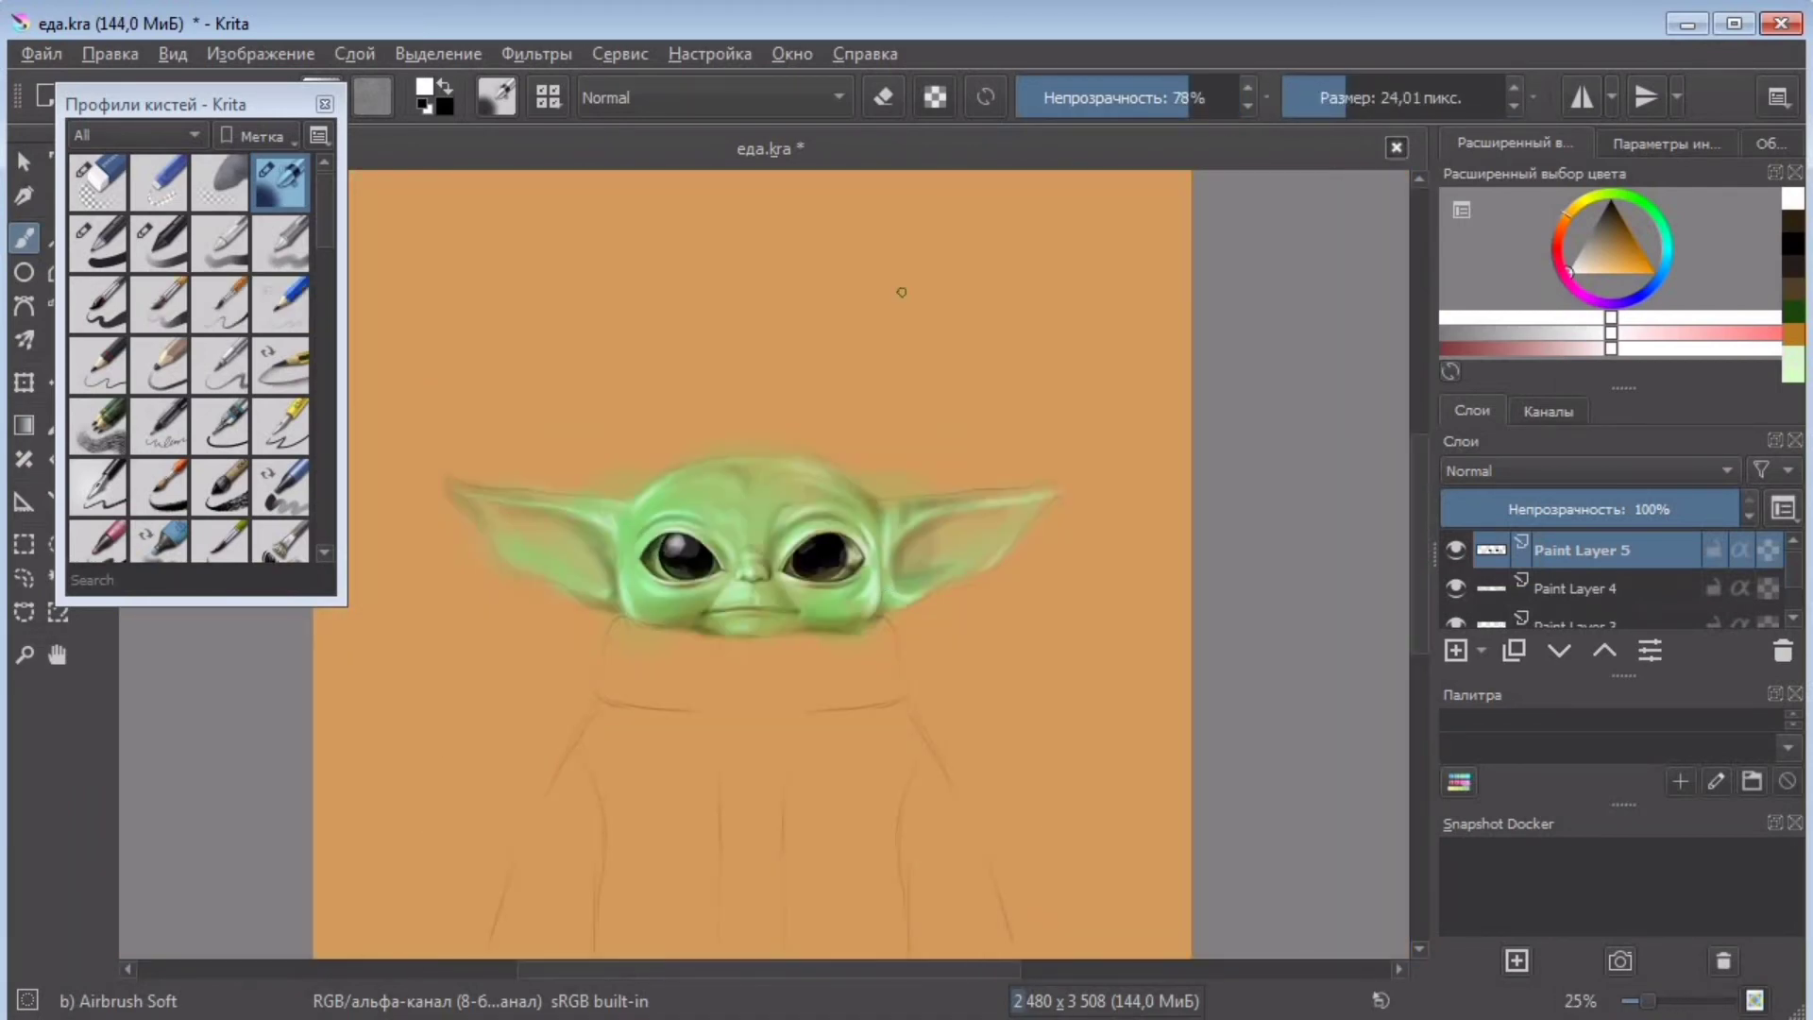
key(plus)
key(plus)
key(plus)
key(plus)
key(plus)
key(plus)
key(plus)
click(1333, 98)
mouse_move(1204, 363)
mouse_down()
mouse_move(1267, 312)
mouse_move(1173, 379)
mouse_move(1266, 311)
mouse_up()
key(minus)
key(minus)
key(minus)
key(minus)
- Airbrush white highlights onto the right eyeball, along its lower edge and at the outer side of the pupil
key(plus)
key(plus)
key(plus)
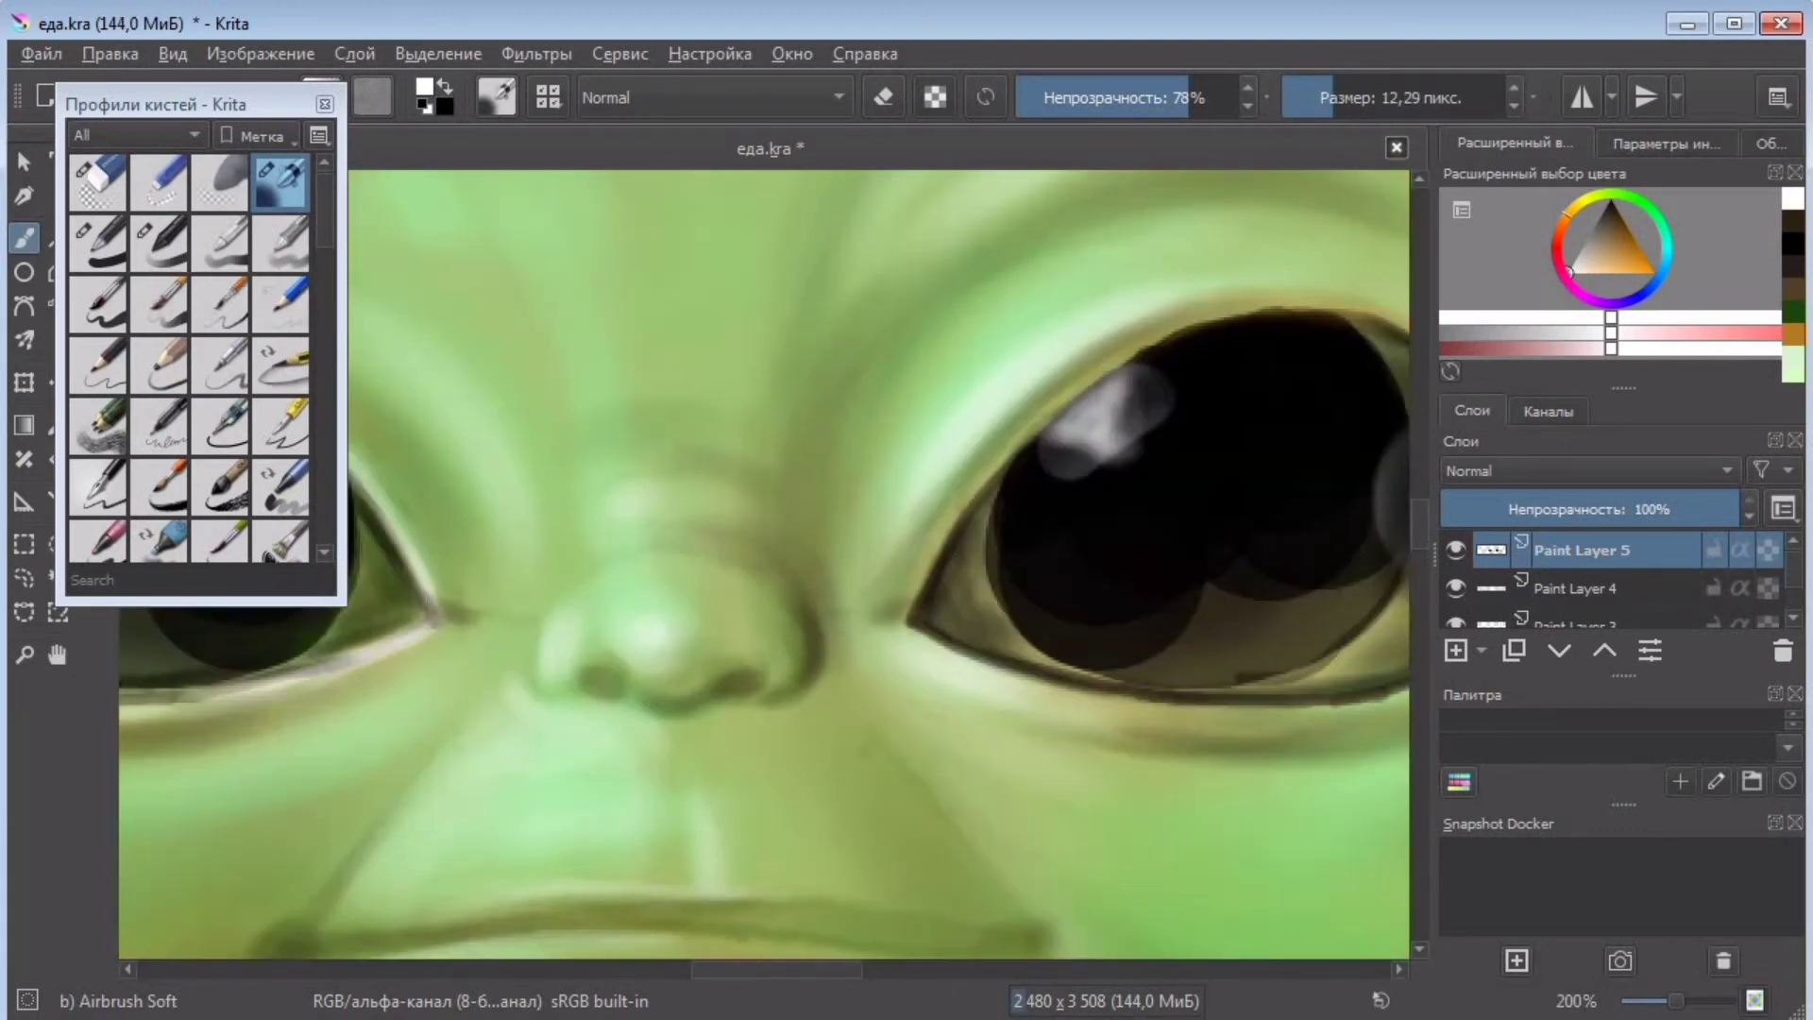
drag(701, 857, 331, 858)
drag(926, 648, 1089, 636)
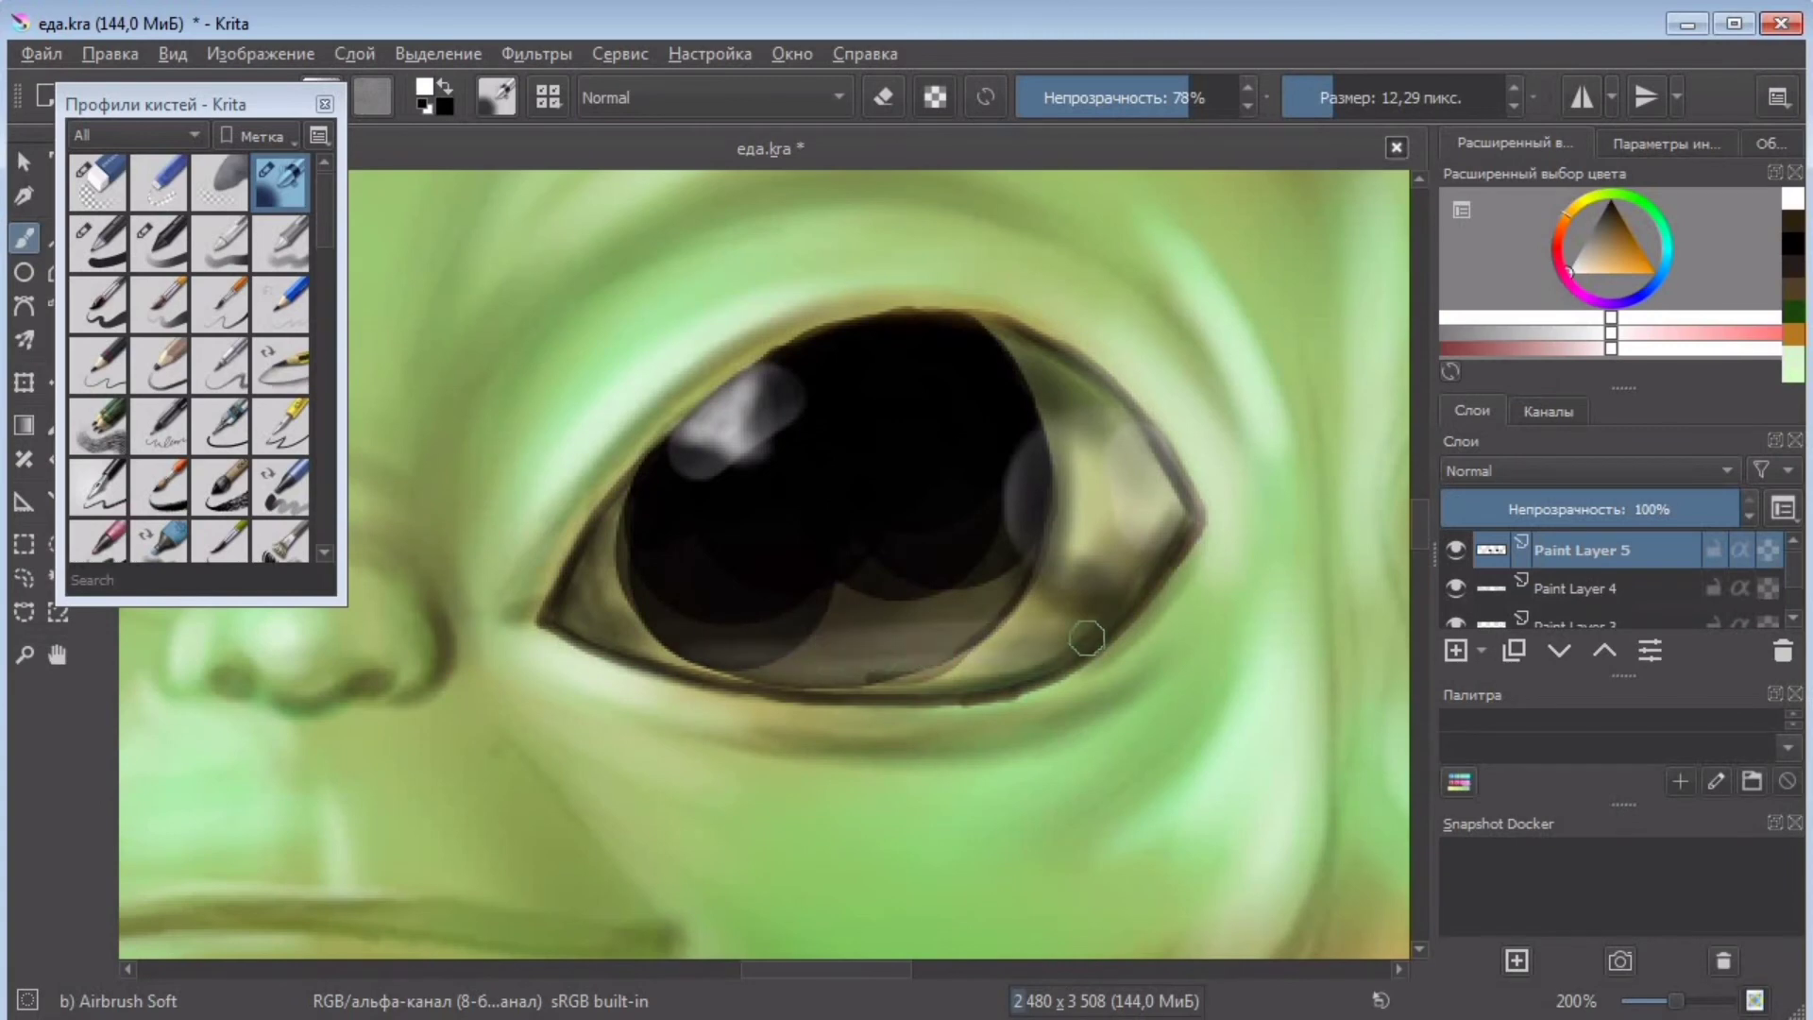
mouse_move(1109, 432)
mouse_down()
mouse_move(1157, 514)
mouse_move(1149, 546)
mouse_move(1080, 453)
mouse_move(1141, 538)
mouse_move(1130, 452)
mouse_up()
- Raise the brush opacity to 95% and add a small white highlight beside the right corner of the mouth
click(1226, 98)
key(minus)
key(minus)
key(minus)
key(minus)
key(minus)
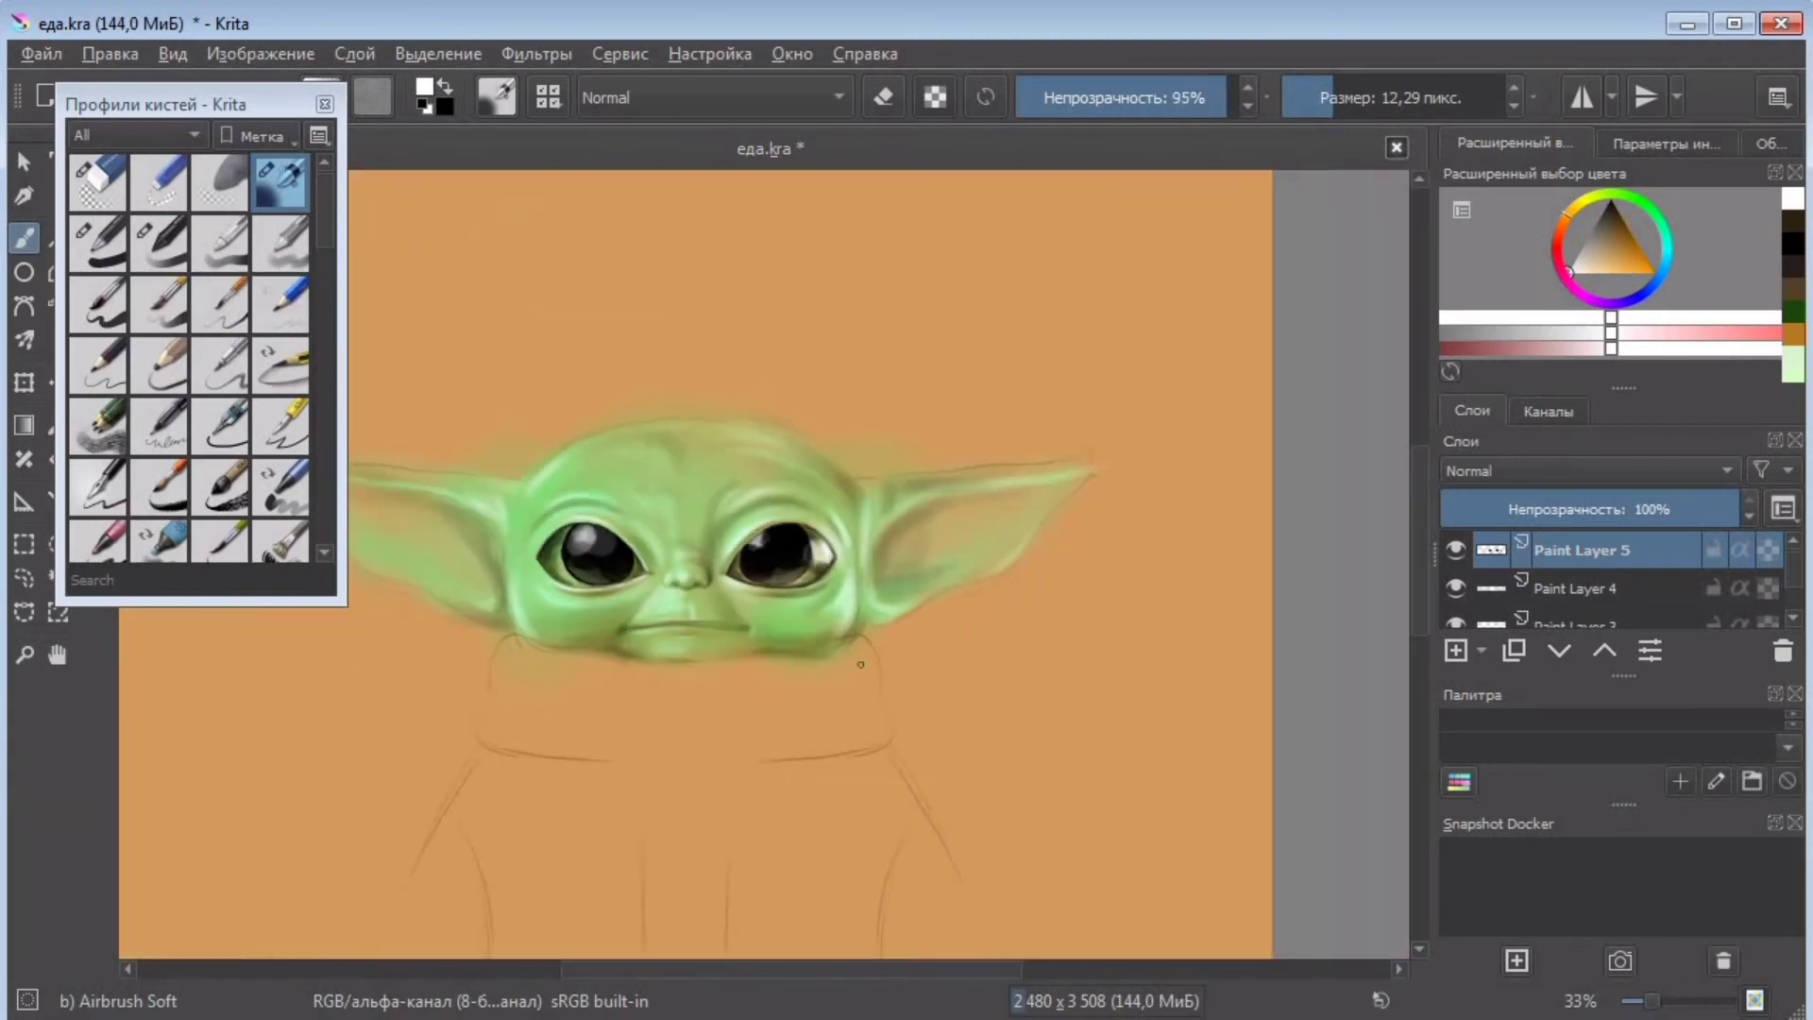
key(plus)
key(plus)
key(plus)
- Paint brighter white reflections across the upper left pupil, raising the opacity to 100% and the brush size to 27.35 px
drag(763, 969, 689, 969)
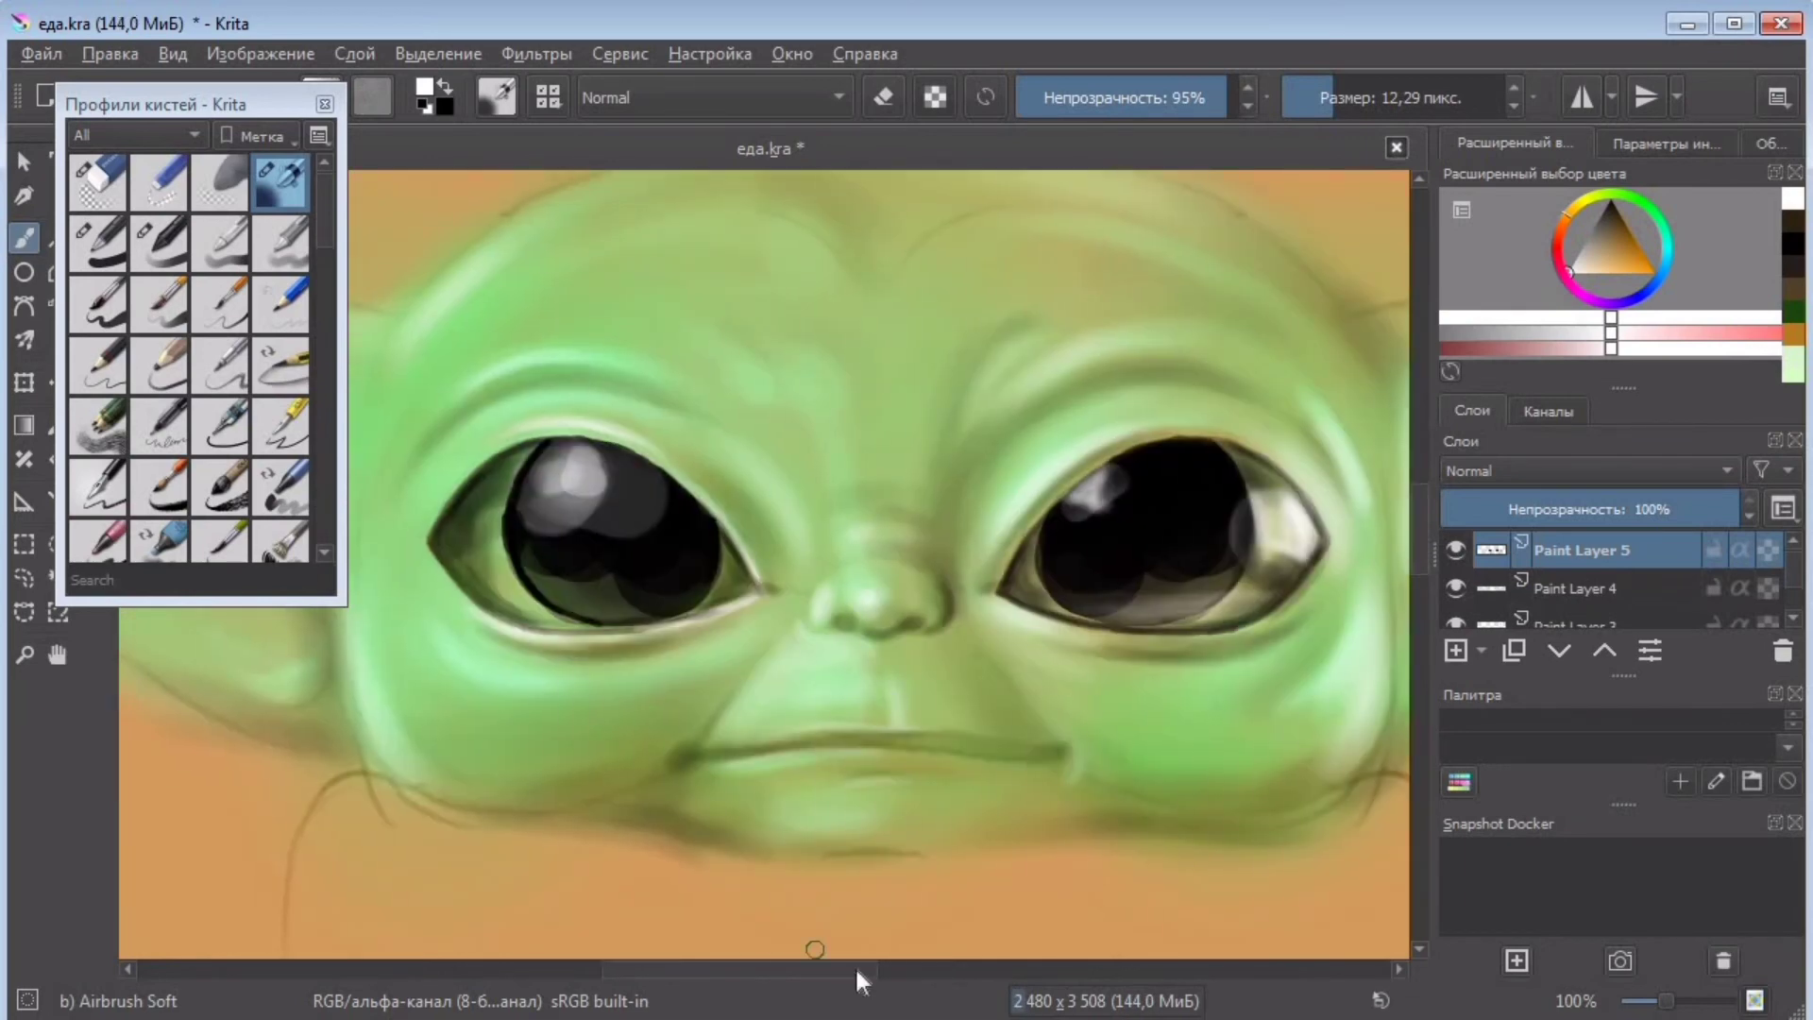
drag(856, 970, 823, 970)
key(plus)
mouse_move(645, 332)
mouse_down()
mouse_move(585, 438)
mouse_move(791, 476)
mouse_up()
click(1234, 98)
drag(843, 371, 799, 470)
drag(746, 330, 628, 389)
click(1361, 98)
mouse_move(653, 328)
mouse_down()
mouse_move(600, 442)
mouse_move(627, 417)
mouse_move(793, 453)
mouse_up()
click(1349, 98)
mouse_move(661, 340)
mouse_down()
mouse_move(813, 371)
mouse_move(795, 470)
mouse_up()
key(minus)
key(minus)
key(minus)
key(minus)
- Airbrush white highlights on the brow folds between the left eye and the nose bridge at 27.35 px
key(plus)
key(plus)
key(plus)
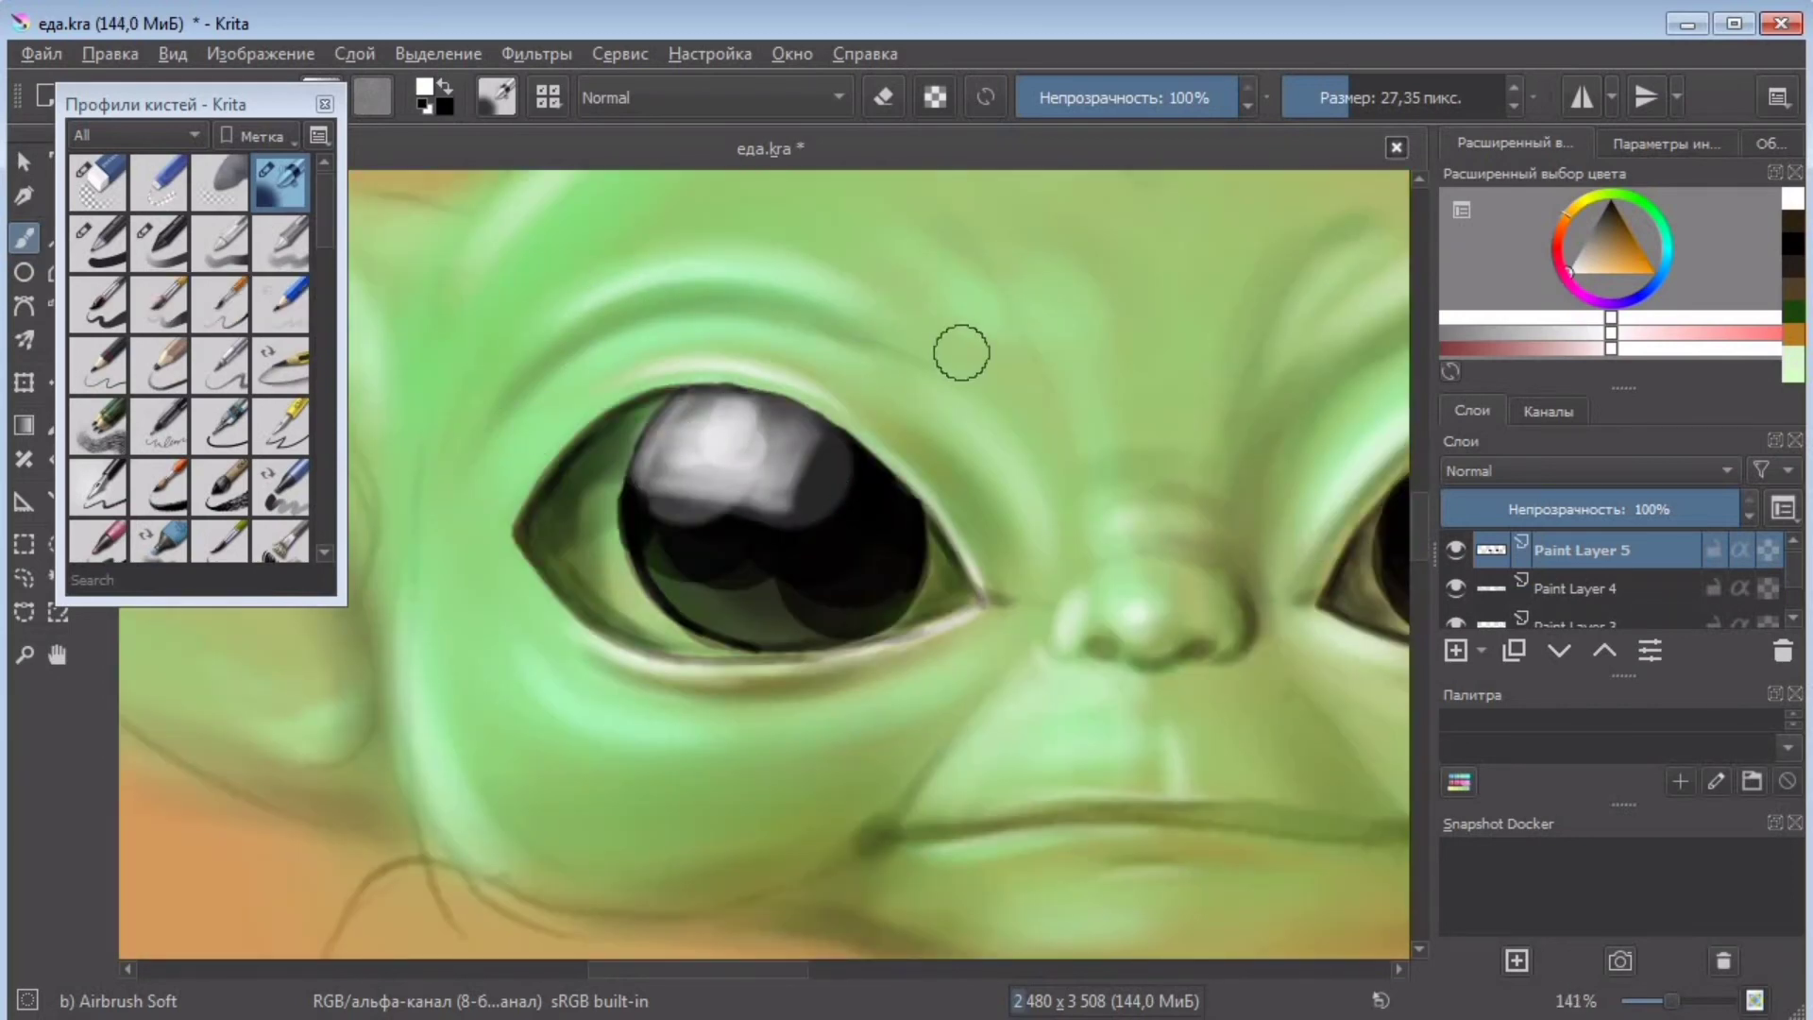
key(minus)
key(minus)
key(minus)
key(equal)
key(equal)
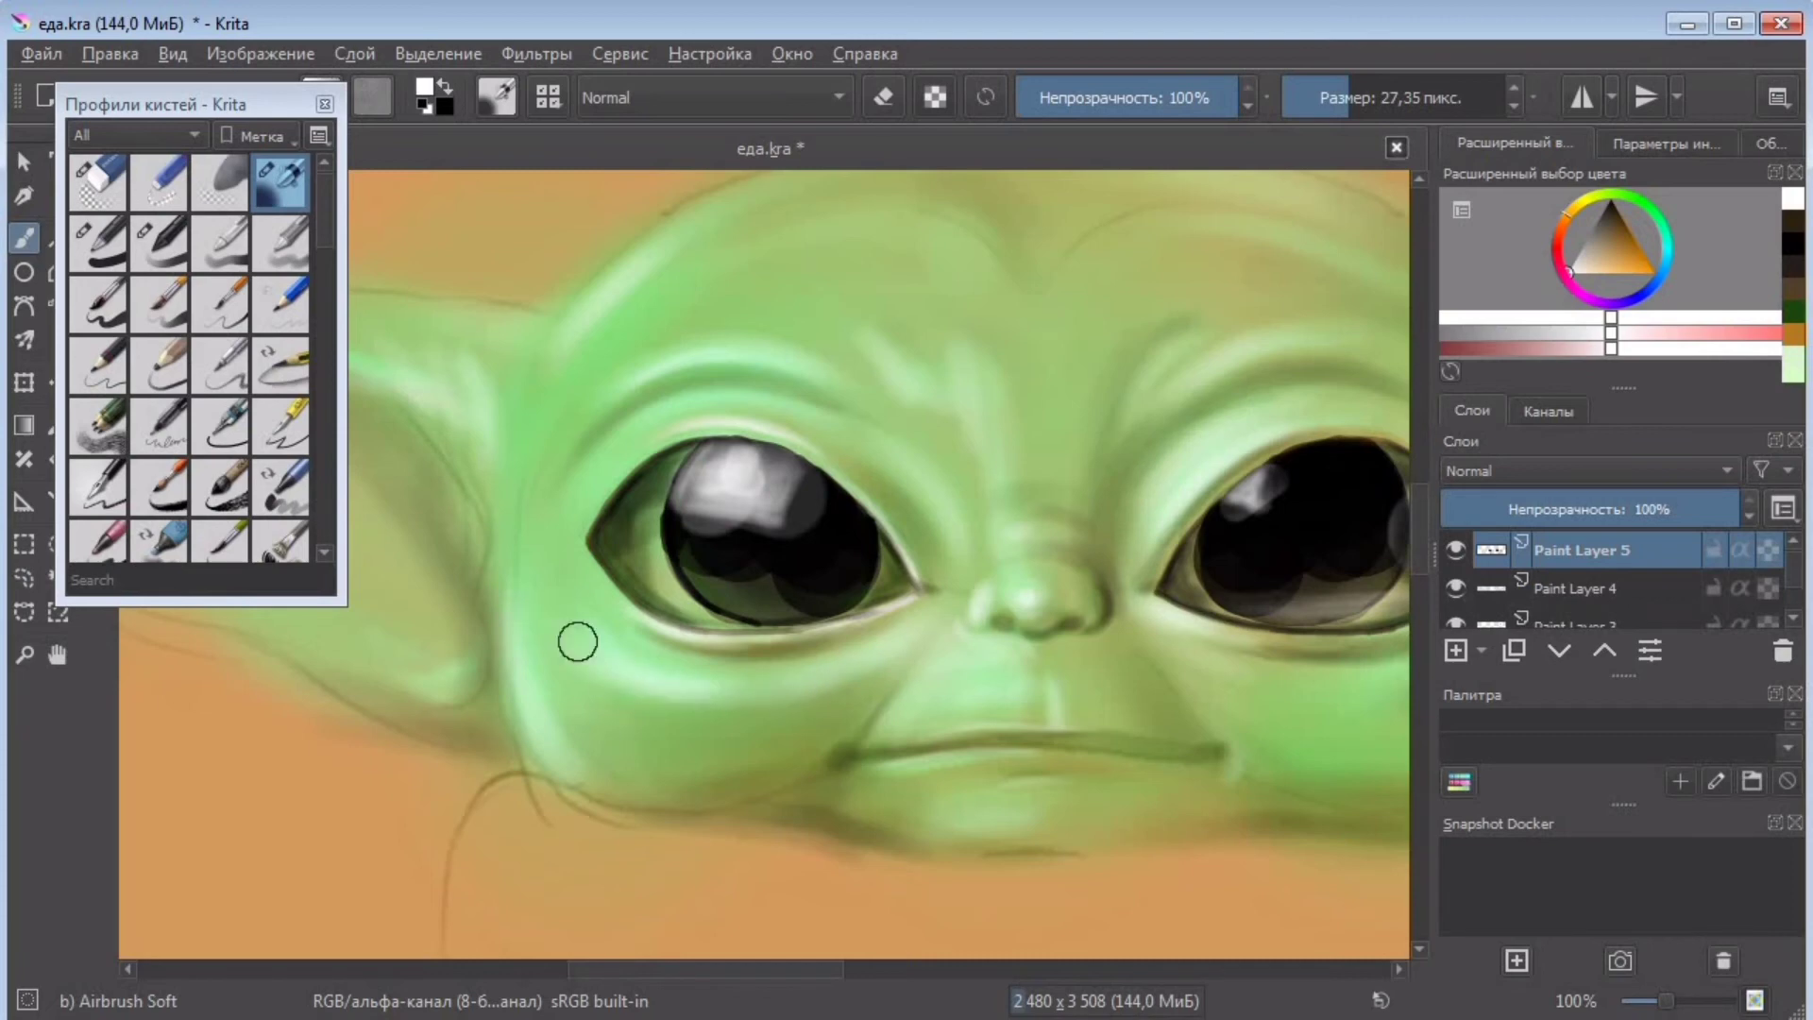
key(minus)
key(minus)
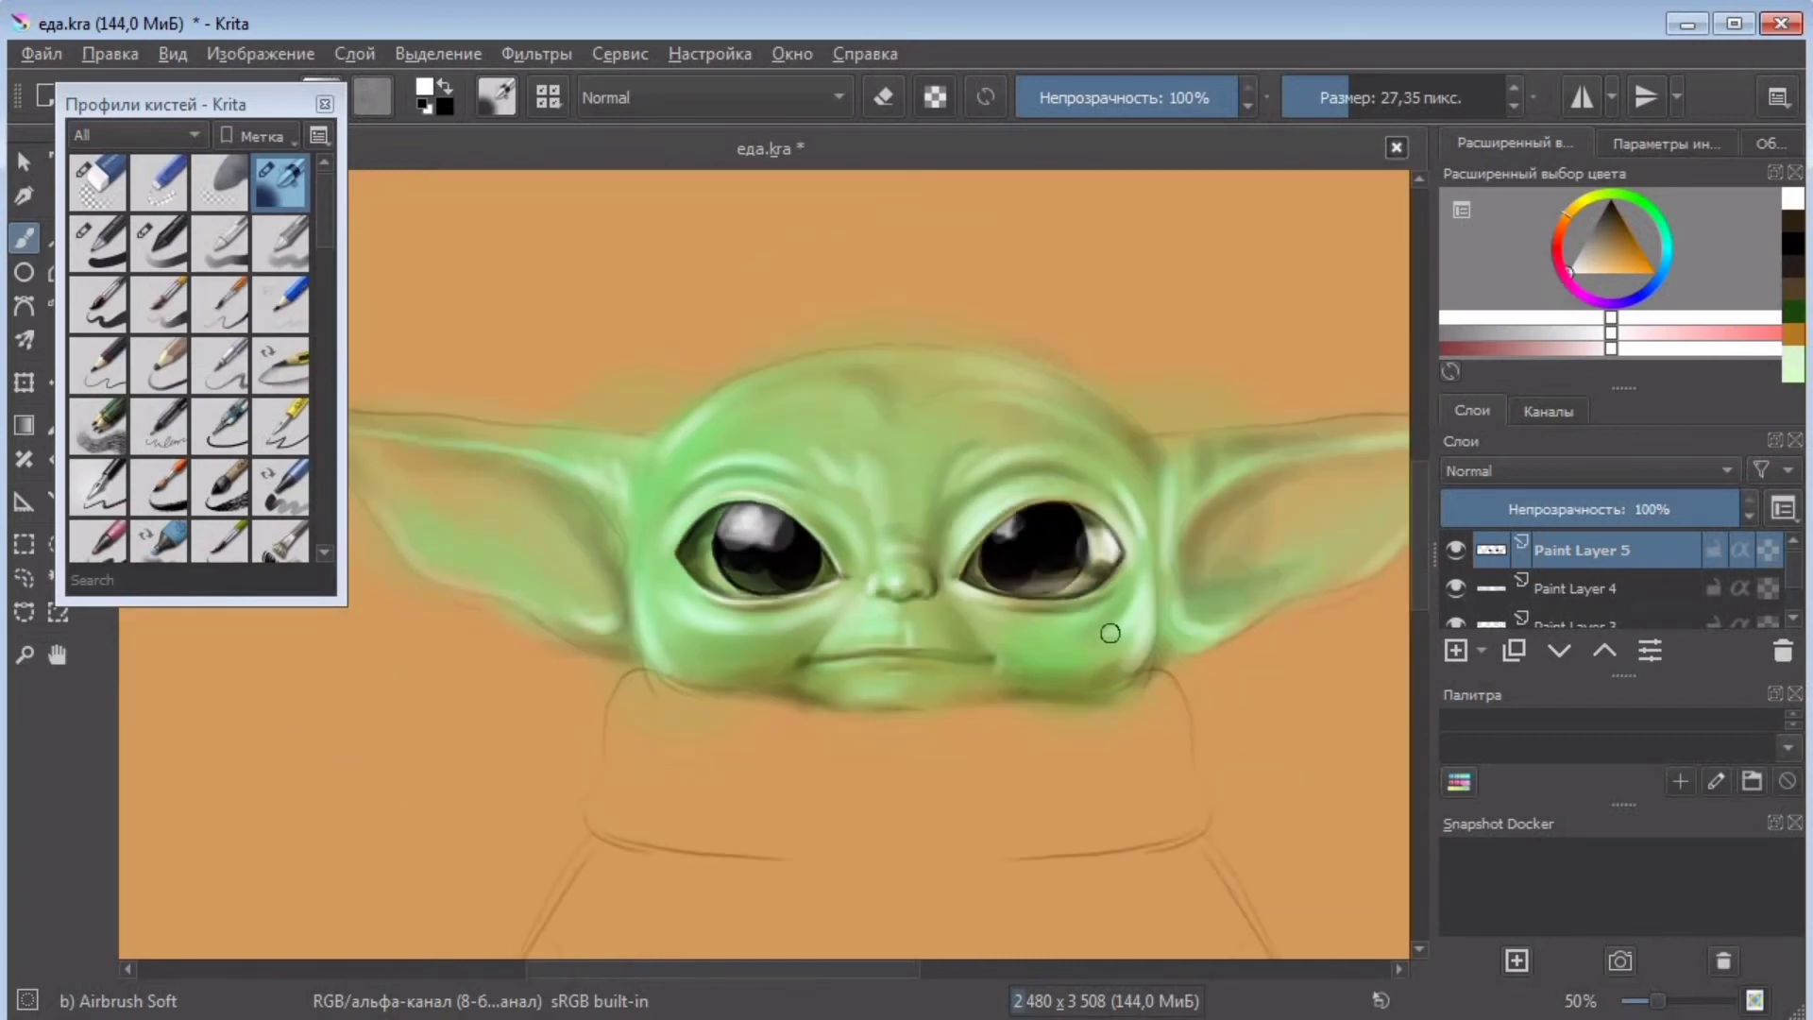
- Pick dark brown from the recent colours and shade the inner fold of the left ear
key(ctrl+minus)
key(ctrl+plus)
key(ctrl+plus)
key(ctrl+plus)
click(1792, 221)
drag(434, 459, 454, 509)
- Paint both nostrils in dark brown and define the lower edge of the nose at 4.63 px
click(1298, 100)
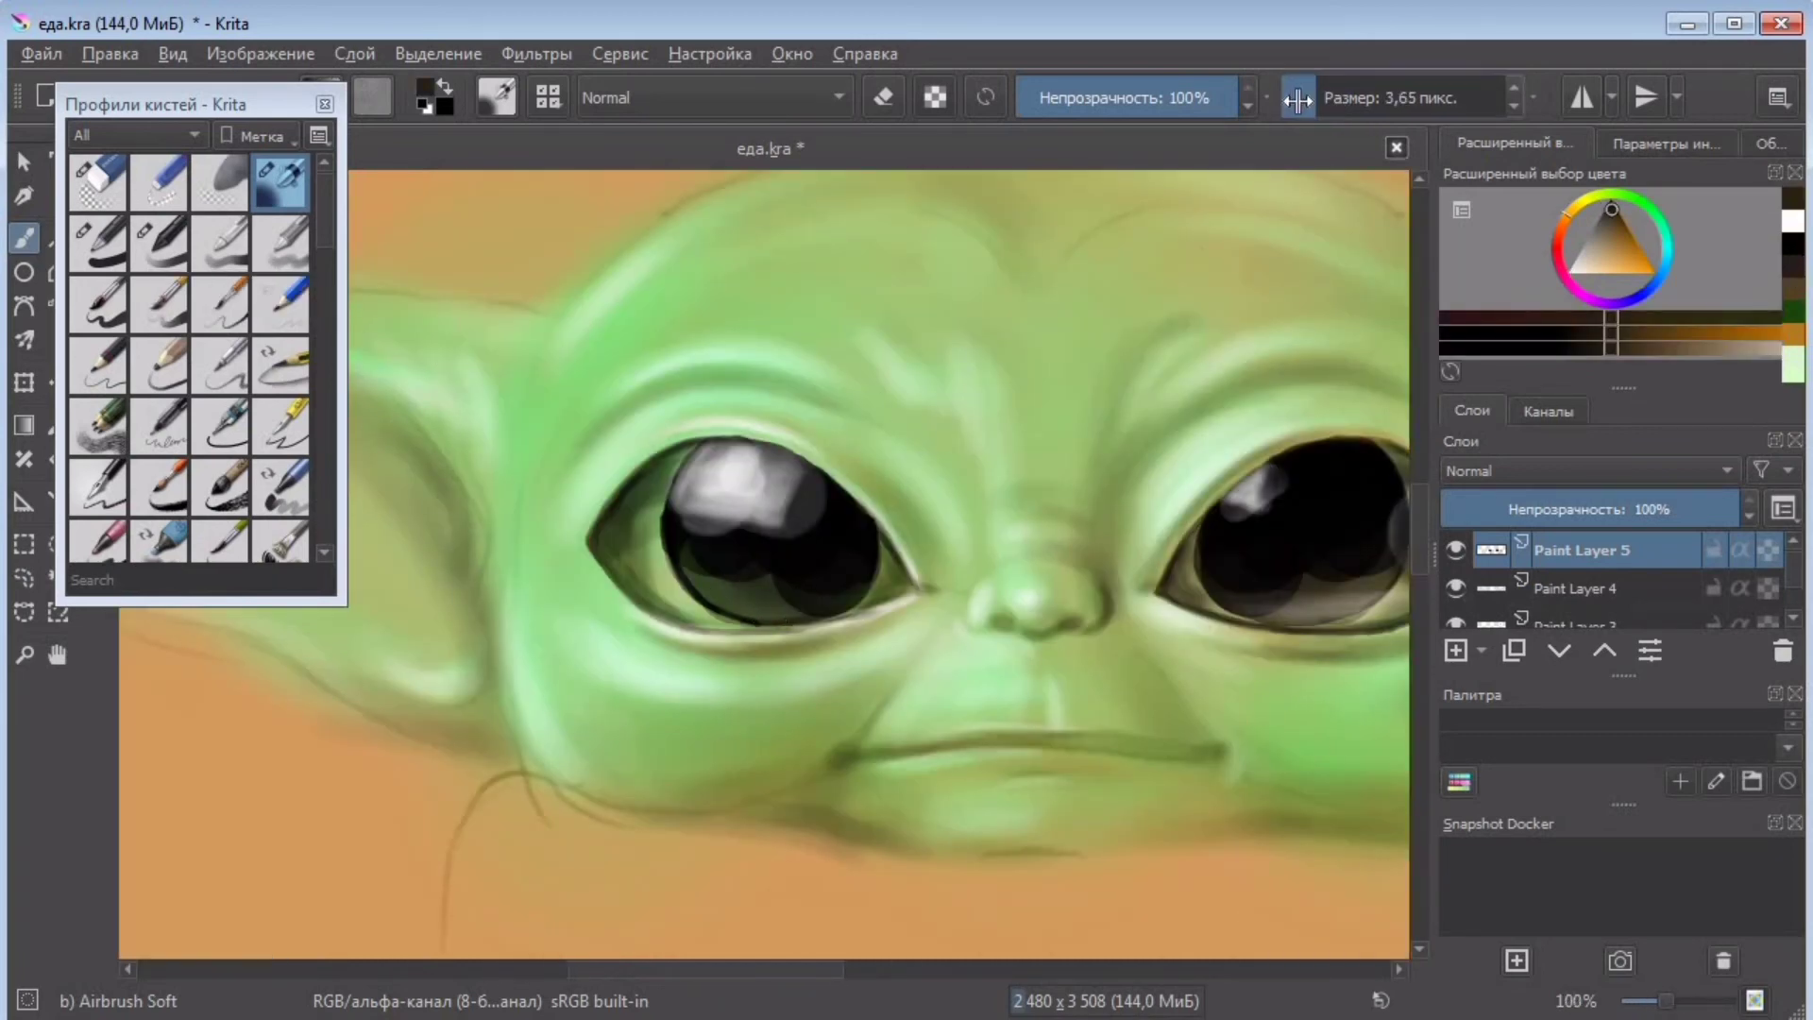
key(plus)
key(plus)
click(1333, 98)
click(1319, 98)
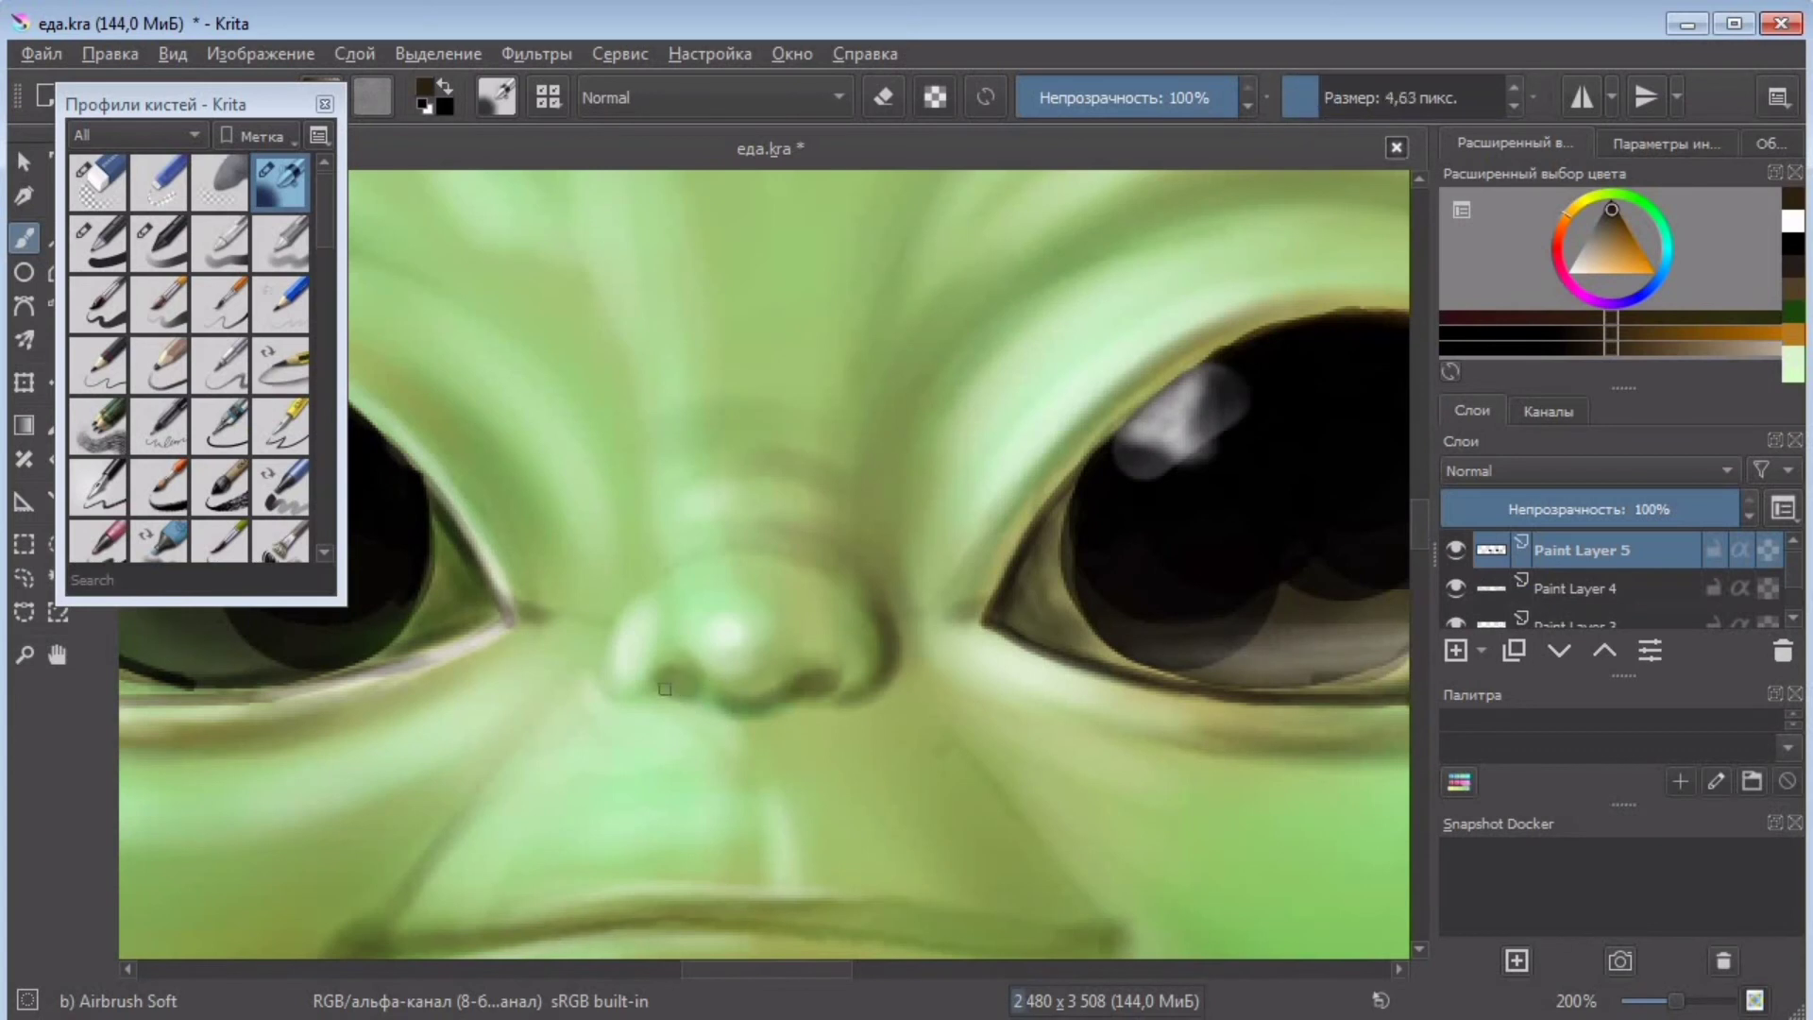
drag(696, 684, 667, 689)
drag(836, 678, 803, 693)
click(98, 242)
drag(654, 683, 696, 695)
drag(833, 681, 759, 704)
click(254, 206)
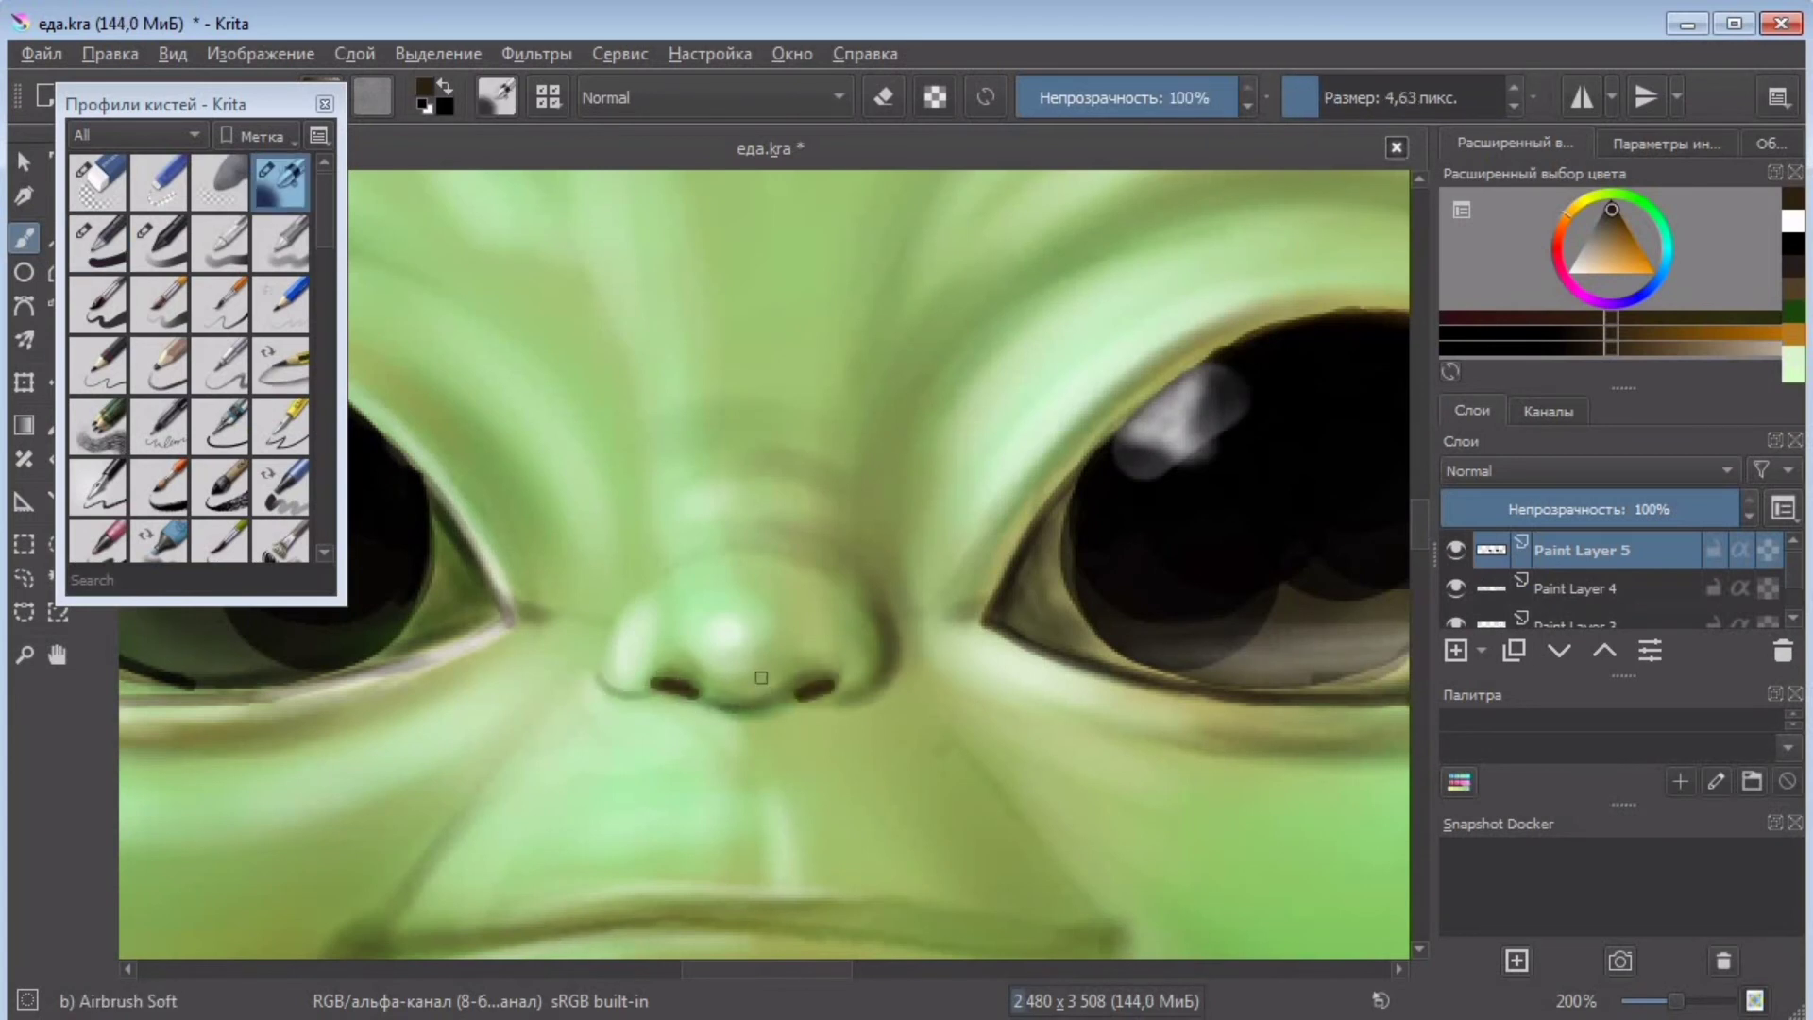
- Set the brush size to 19.52 px and darken the lower outer part of the right eyeball
key(ctrl+minus)
key(ctrl+minus)
key(ctrl+minus)
key(ctrl+minus)
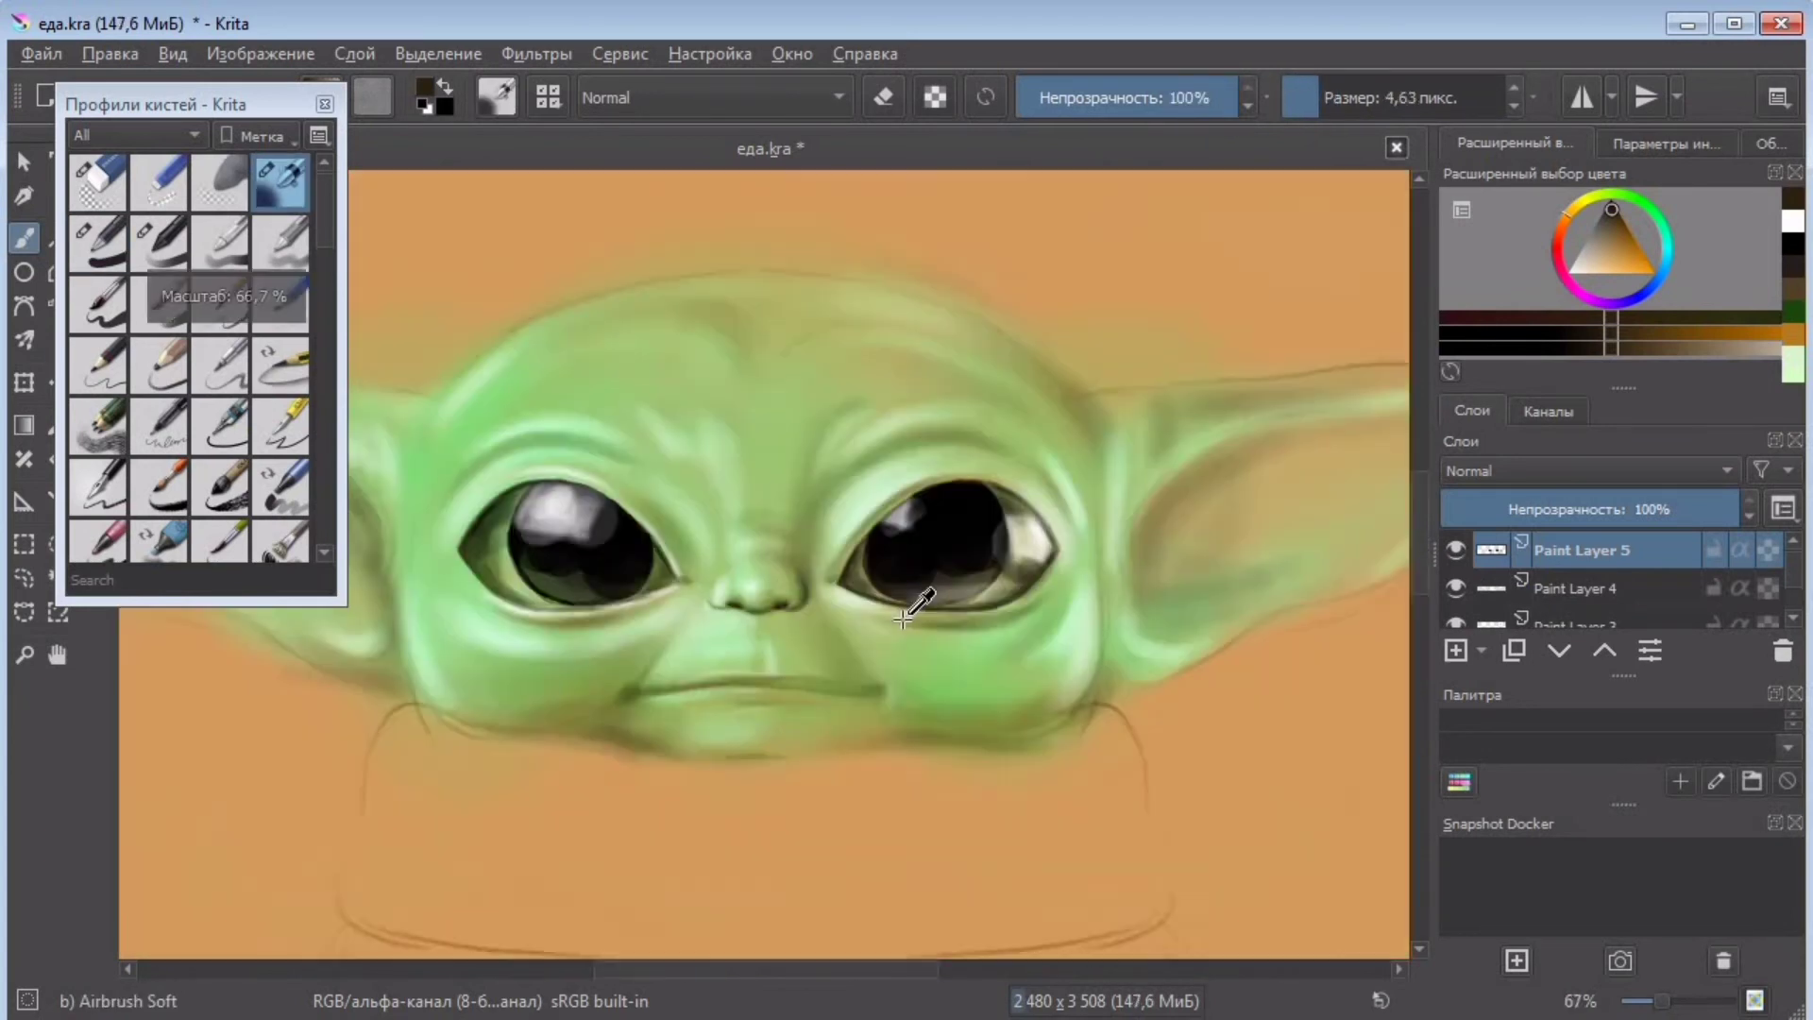
click(1326, 99)
click(1341, 98)
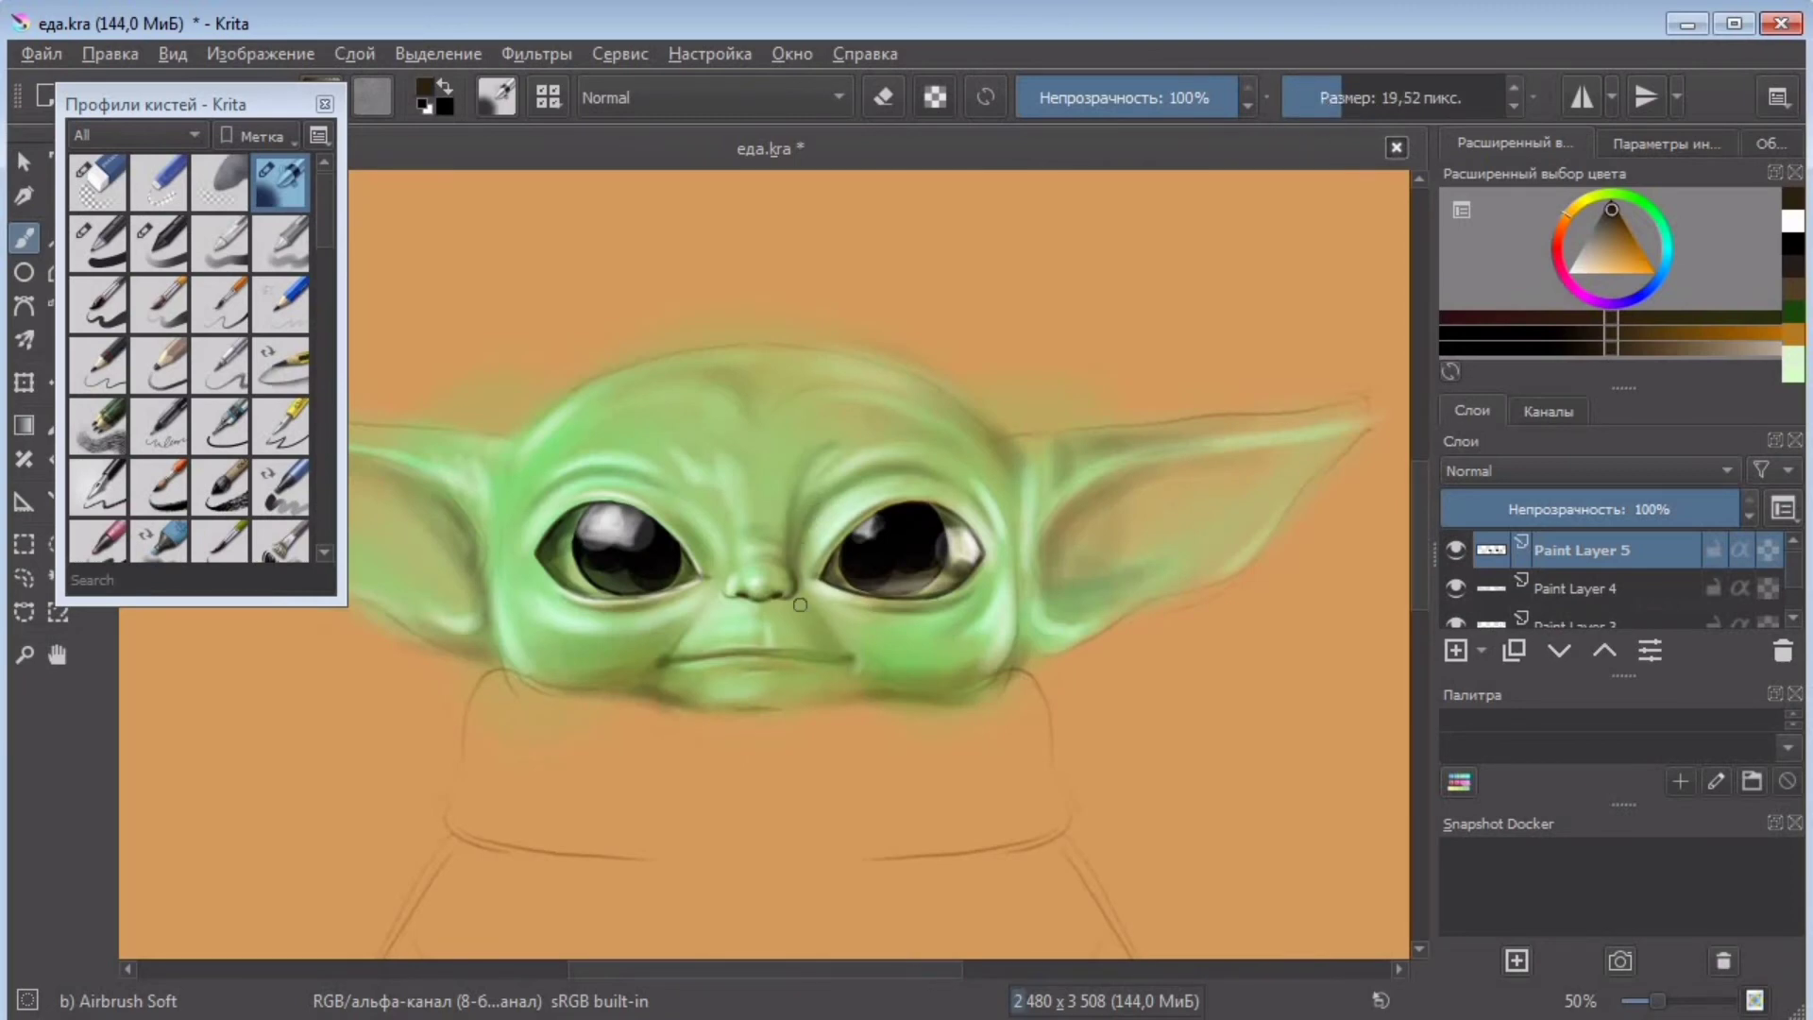
key(ctrl+plus)
key(ctrl+plus)
key(ctrl+plus)
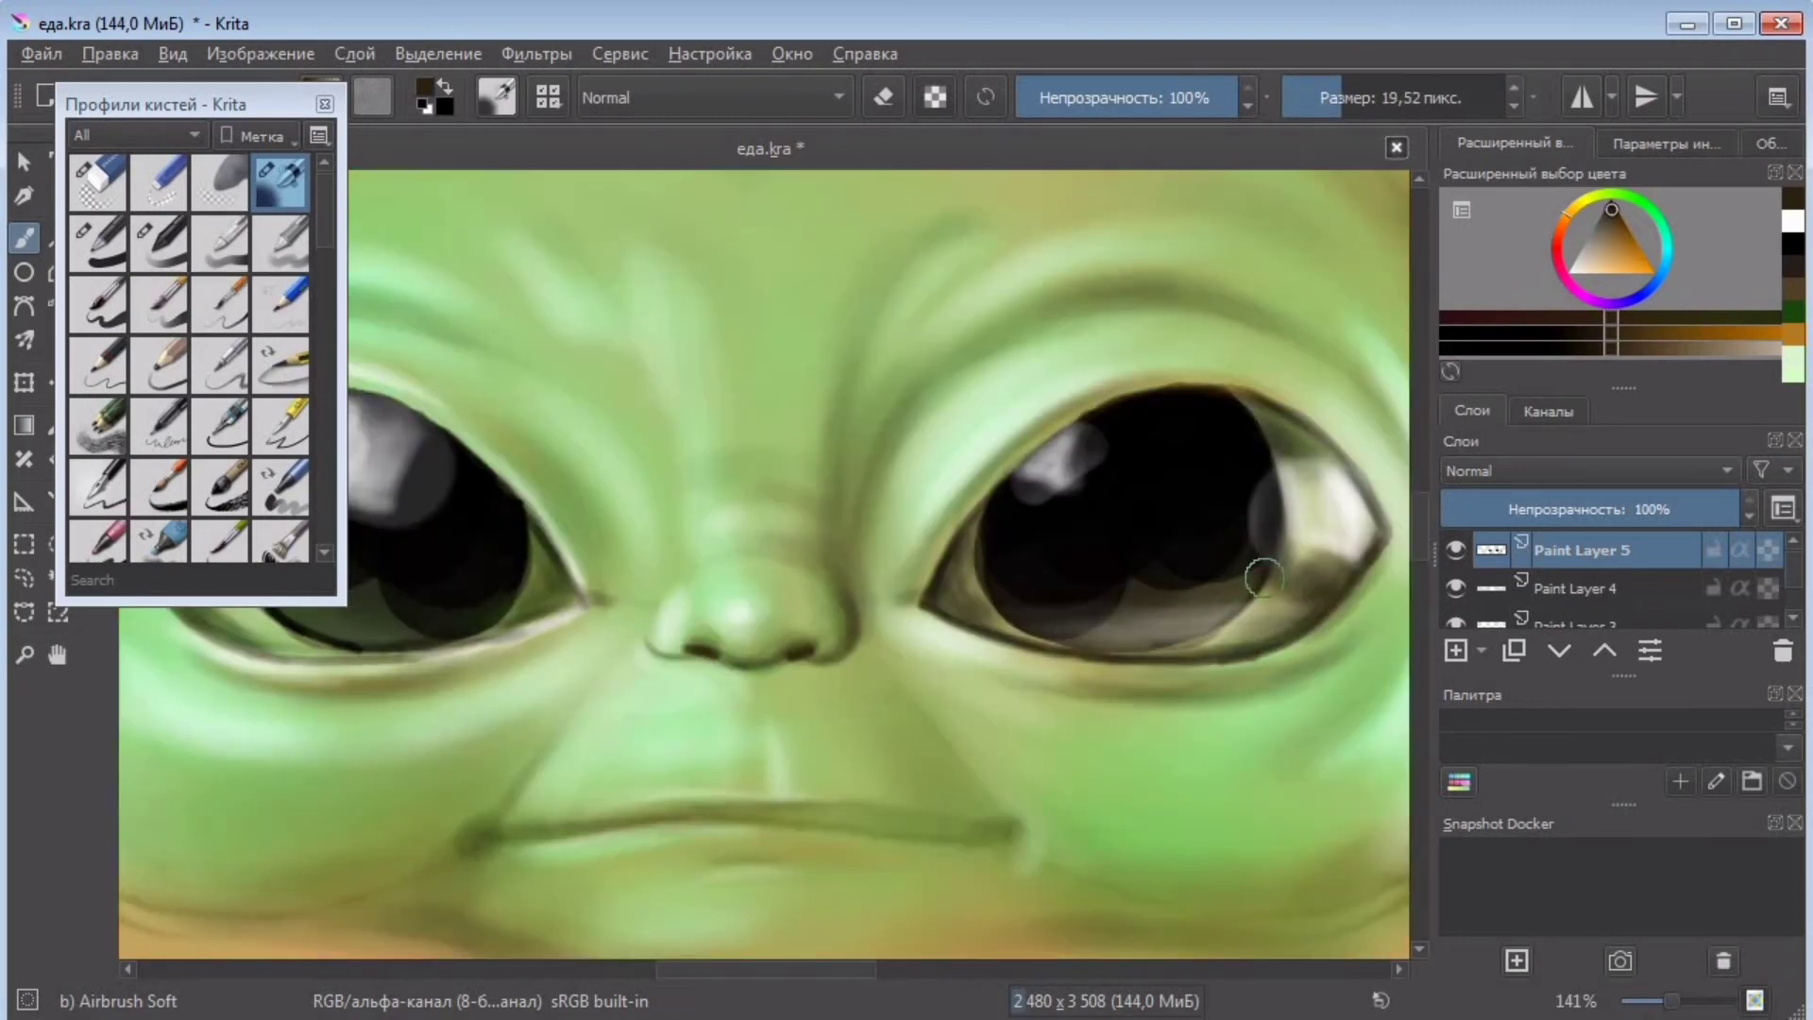
drag(1261, 614, 1345, 564)
- Deepen the left corner of the mouth line in dark brown at 19.52 px
key(ctrl+minus)
key(ctrl+minus)
key(ctrl+minus)
key(ctrl+plus)
key(ctrl+plus)
key(ctrl+plus)
drag(481, 839, 576, 820)
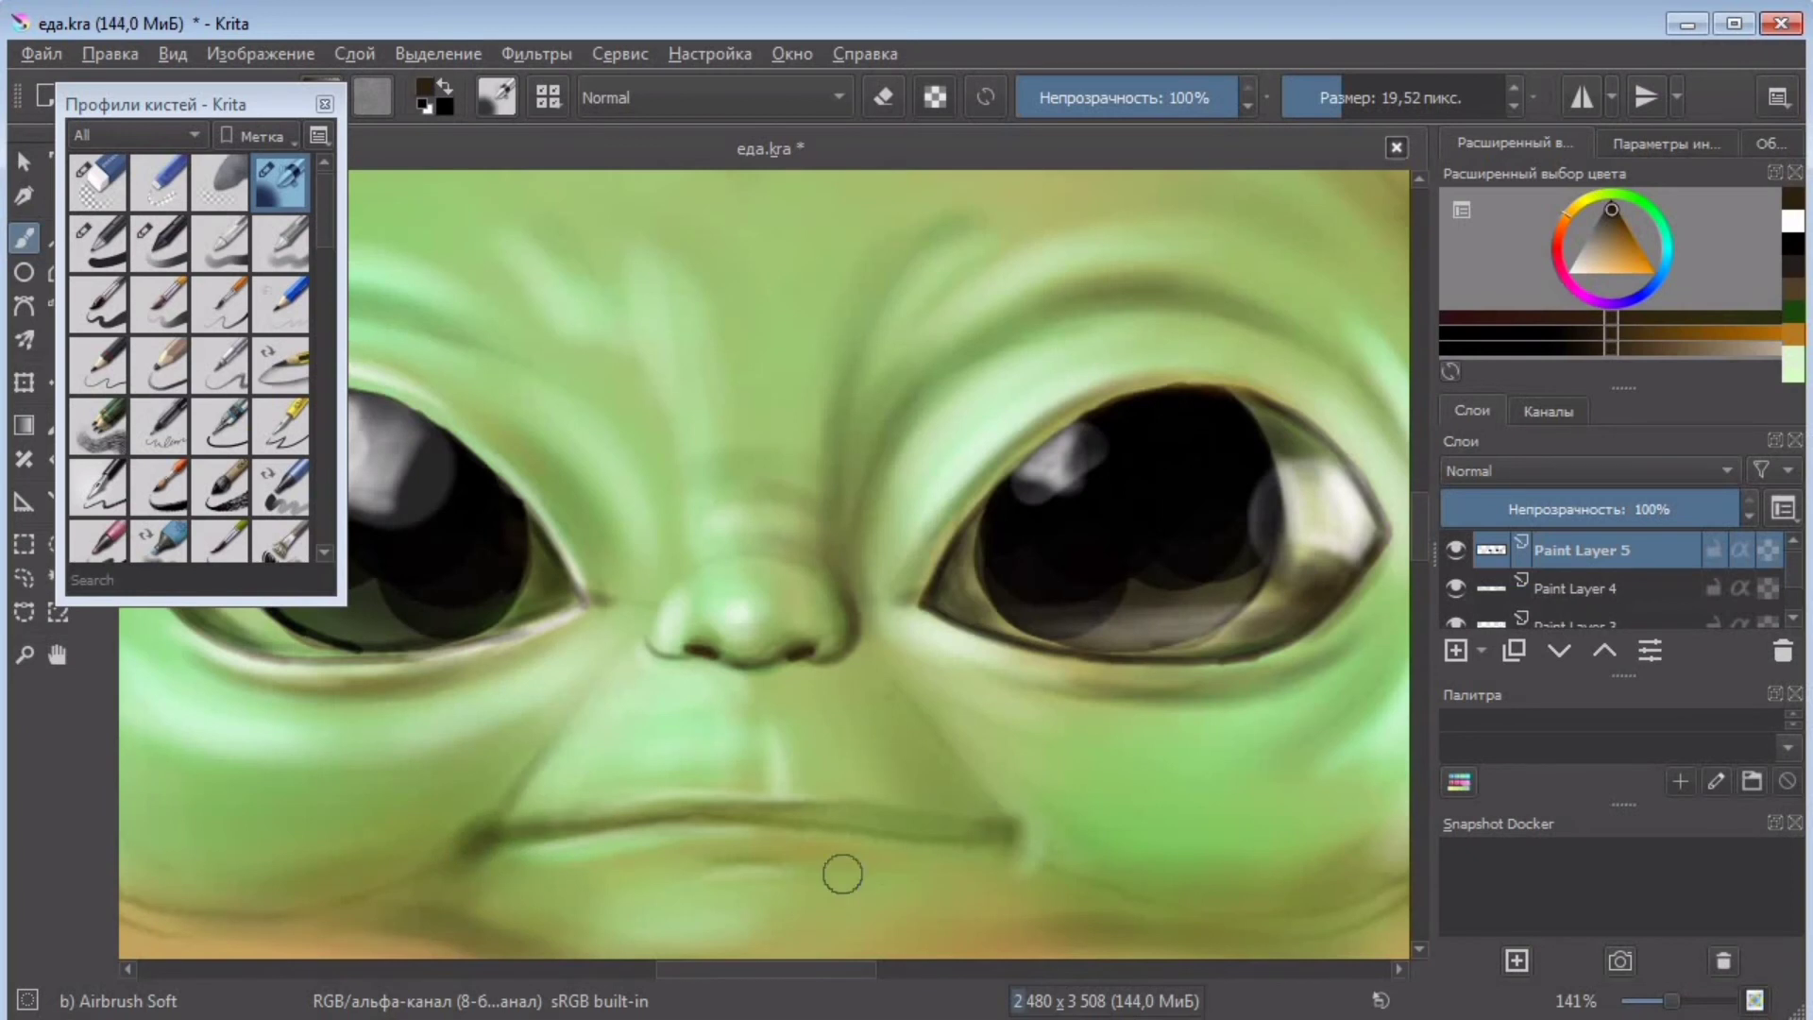
- Airbrush a dark brown shadow along the underside of the right jaw at 43.83 px
click(1360, 97)
drag(1419, 528, 1419, 554)
drag(1132, 638, 897, 665)
key(ctrl+minus)
key(ctrl+minus)
key(ctrl+minus)
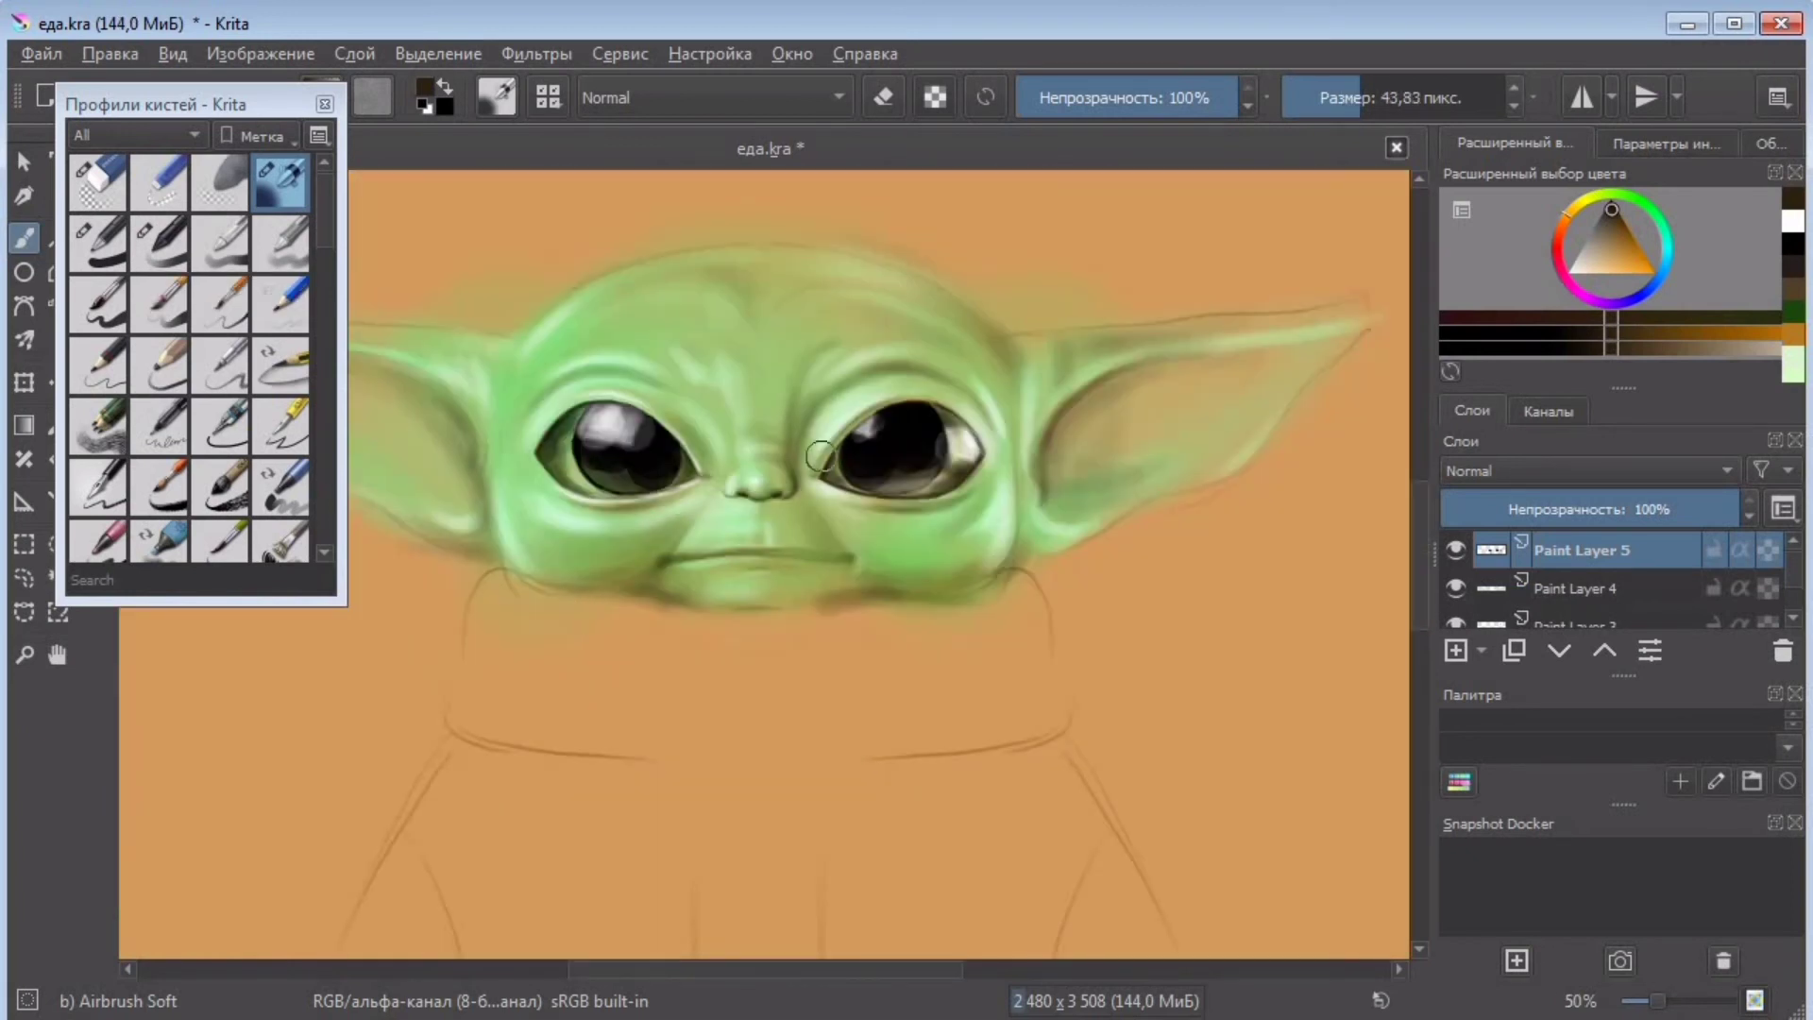
- Choose a red-orange colour and airbrush a warm tint inside the right ear
drag(453, 417, 372, 371)
click(1555, 233)
click(1635, 263)
drag(1067, 449, 1197, 372)
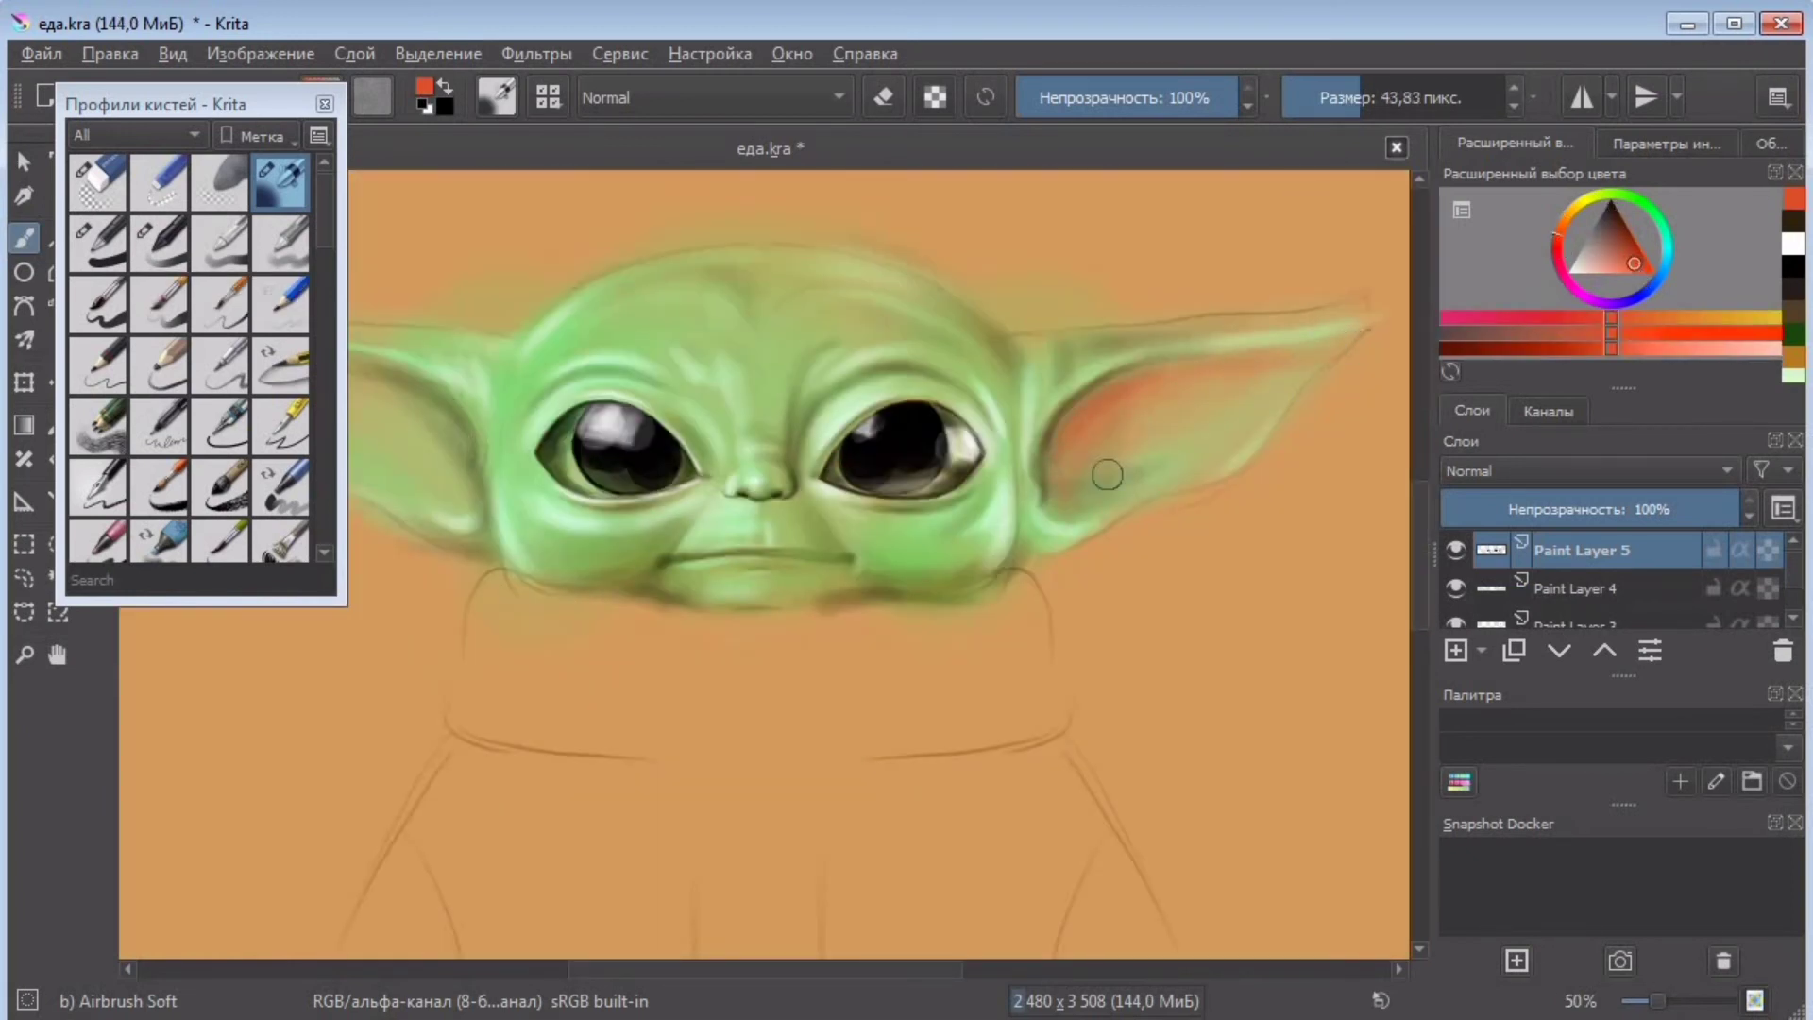
key(minus)
key(minus)
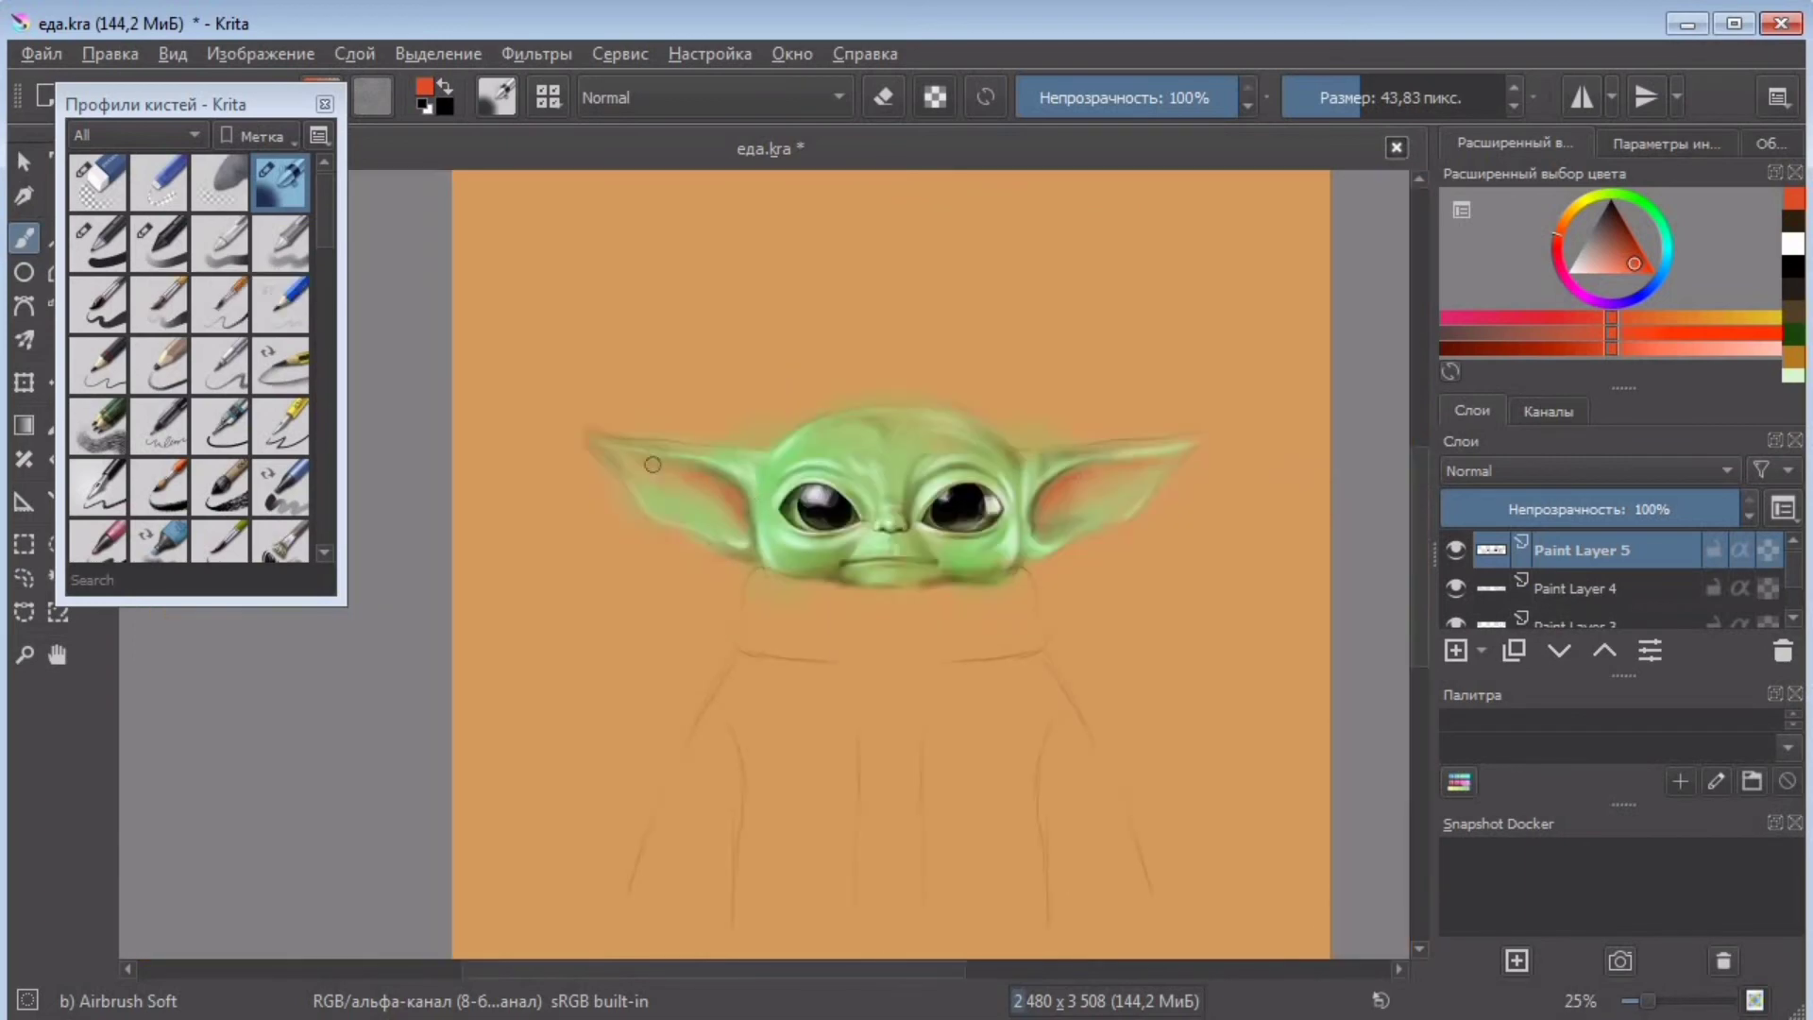
- Return to dark brown and airbrush soft shadows inside both ears, enlarging the brush to 79.23 px
click(1796, 222)
key(plus)
key(plus)
drag(691, 442, 693, 474)
drag(736, 969, 794, 969)
drag(1131, 444, 1131, 515)
click(1385, 97)
key(minus)
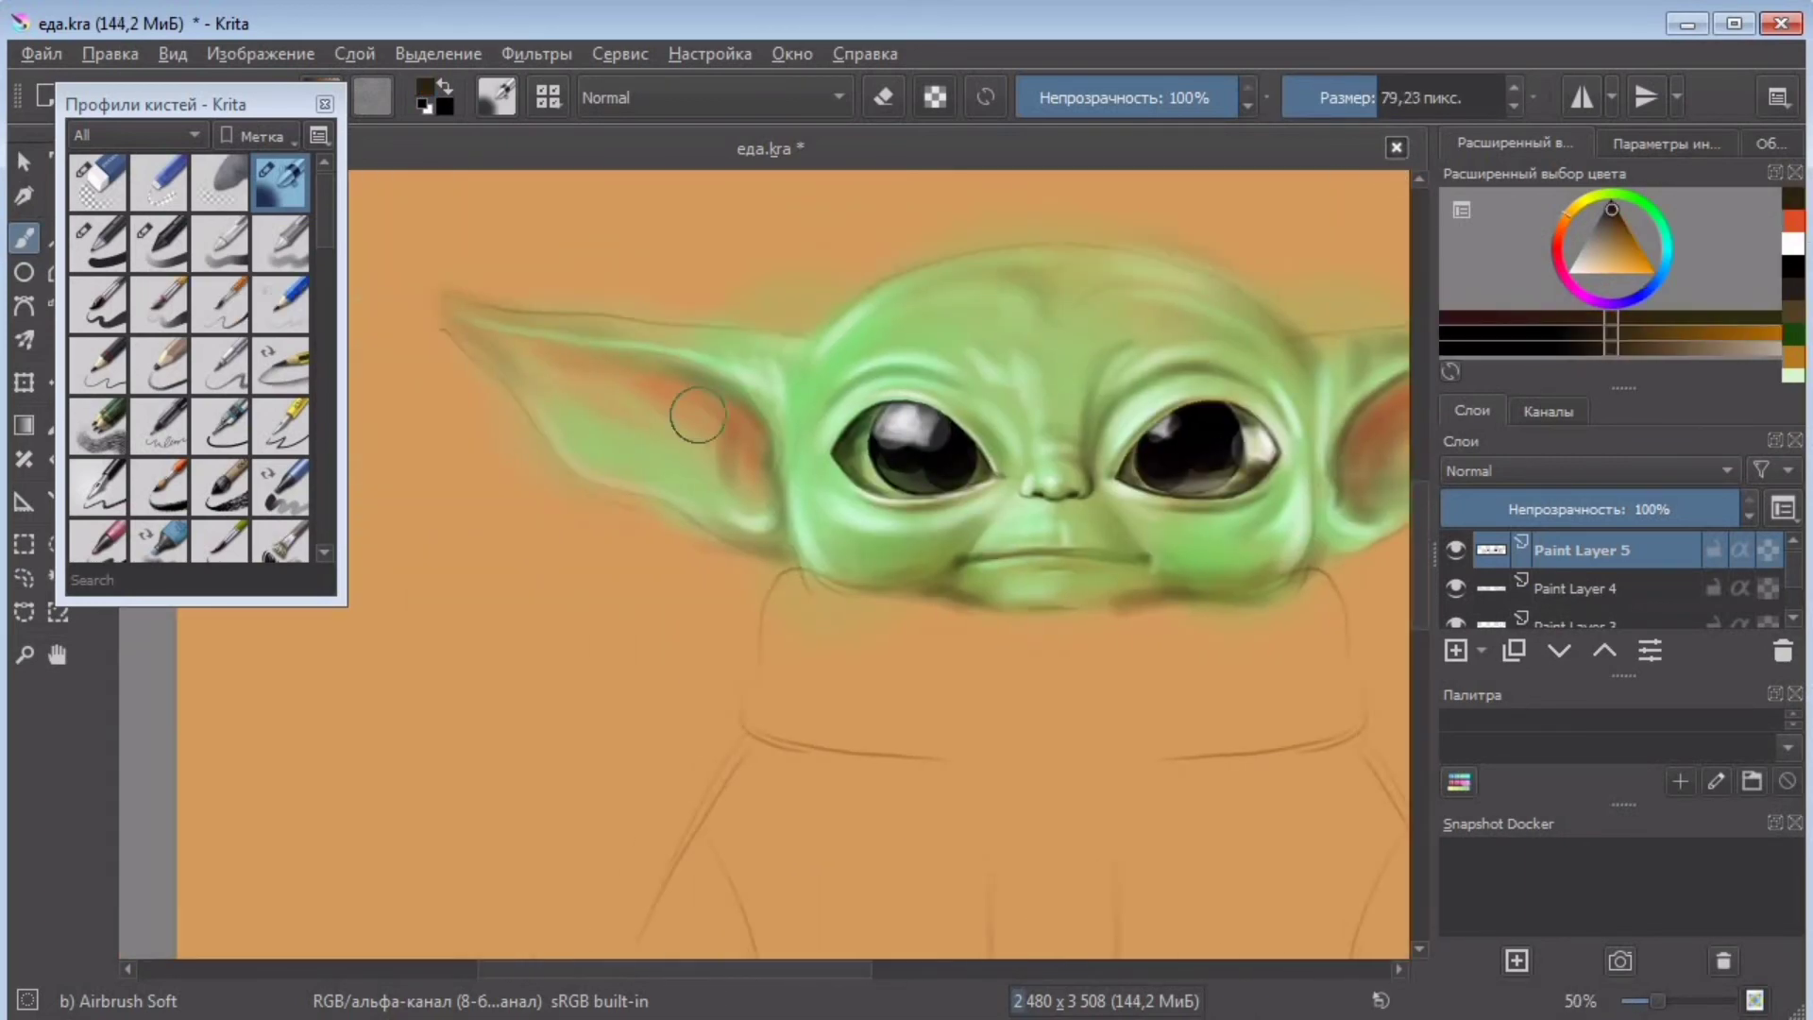
key(minus)
key(plus)
key(plus)
key(plus)
- Set the brush size to 12.29 px and define the inner fold edge of both ears in dark brown
click(1331, 98)
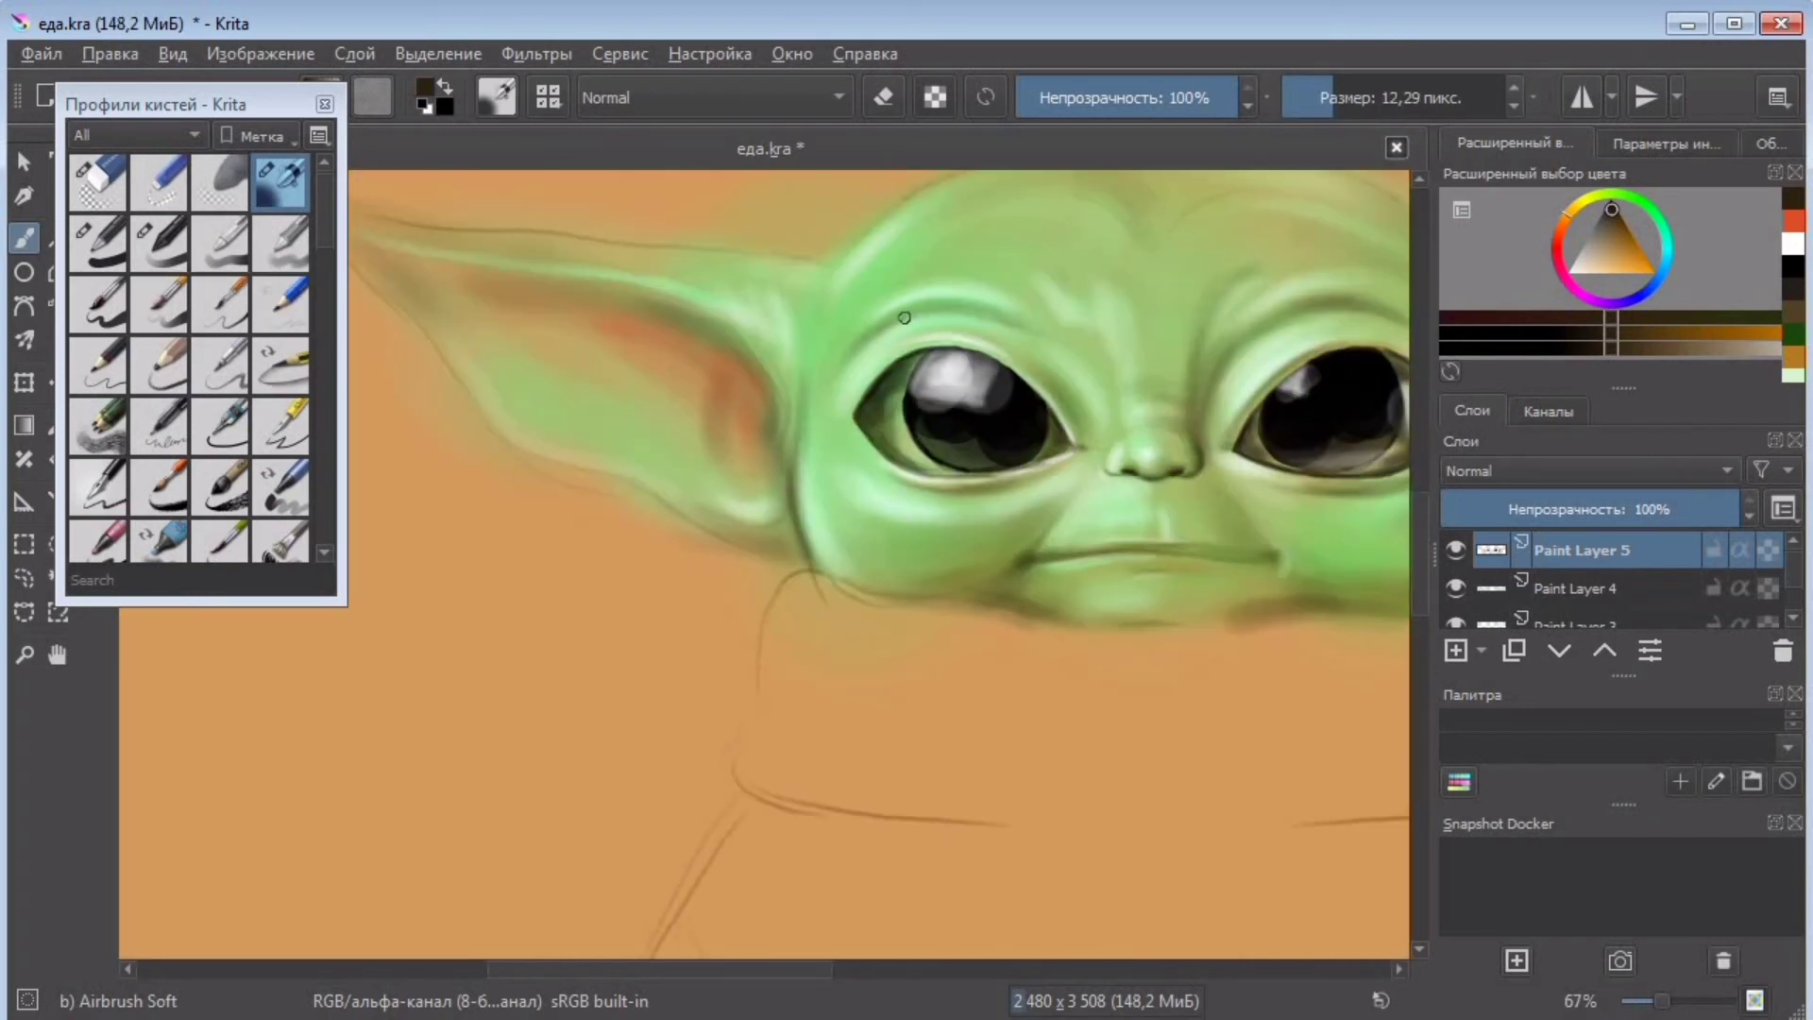
drag(742, 347, 764, 438)
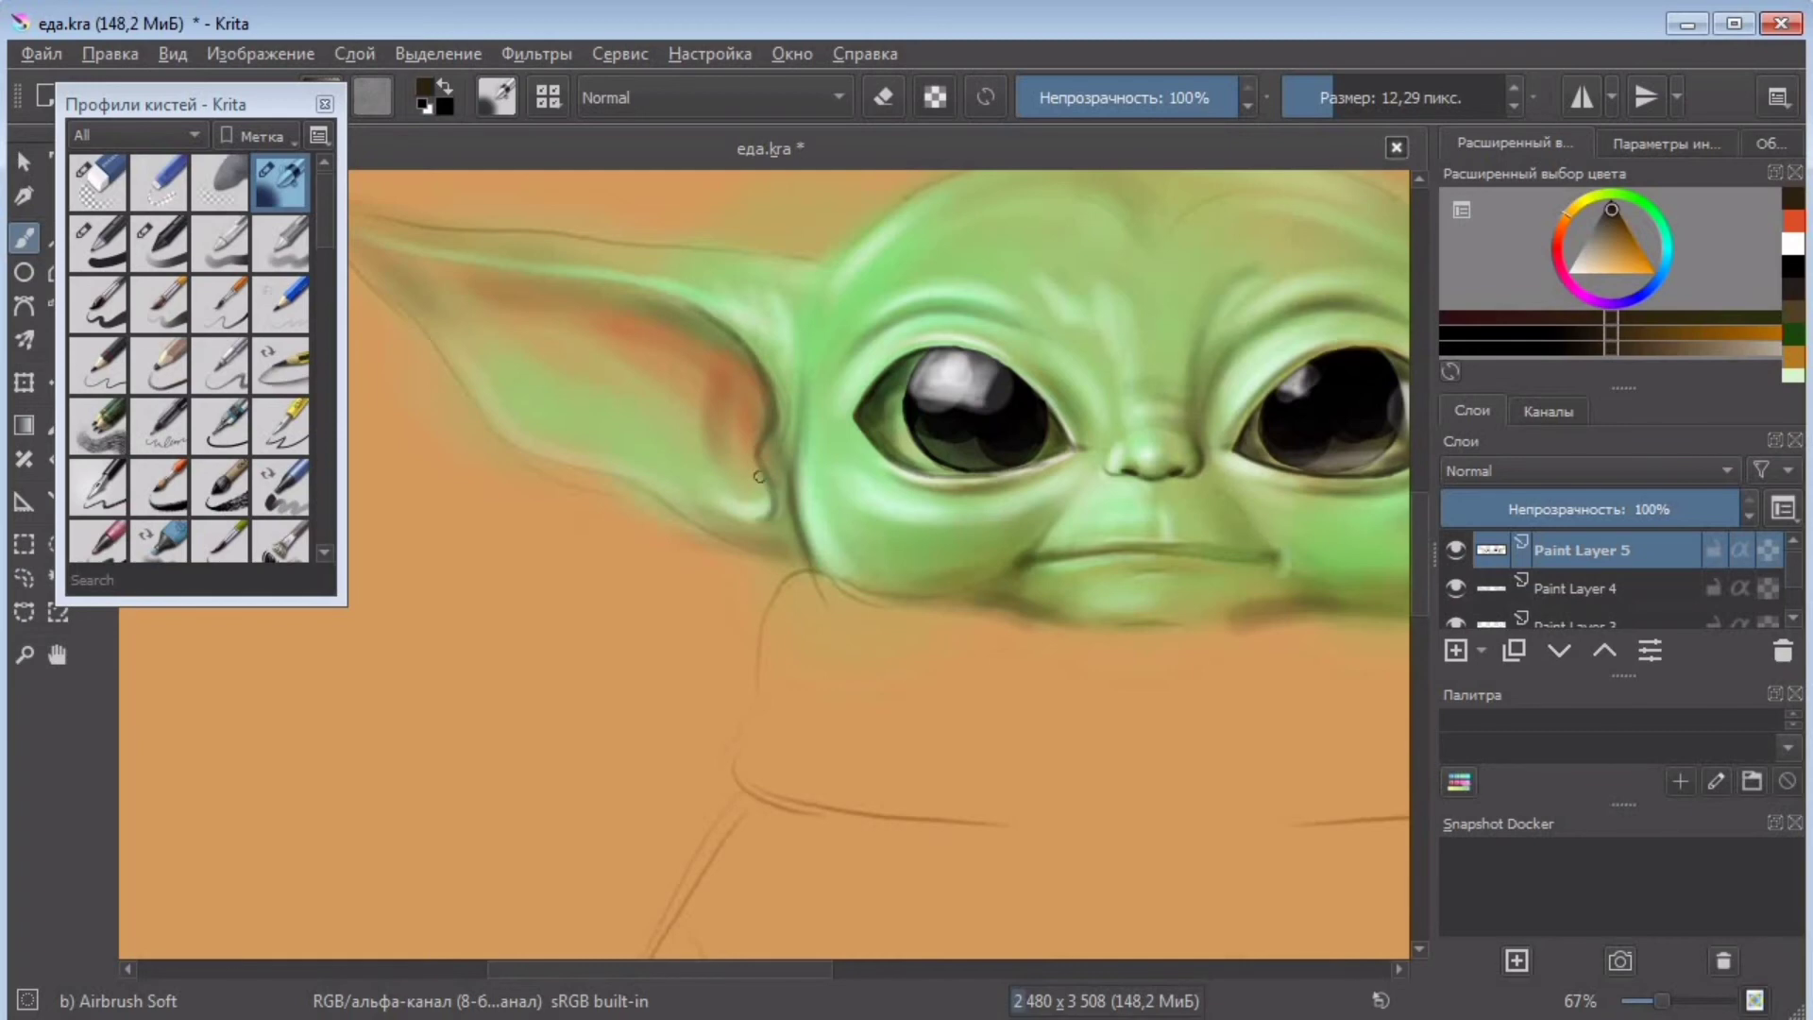
key(ctrl+z)
key(m)
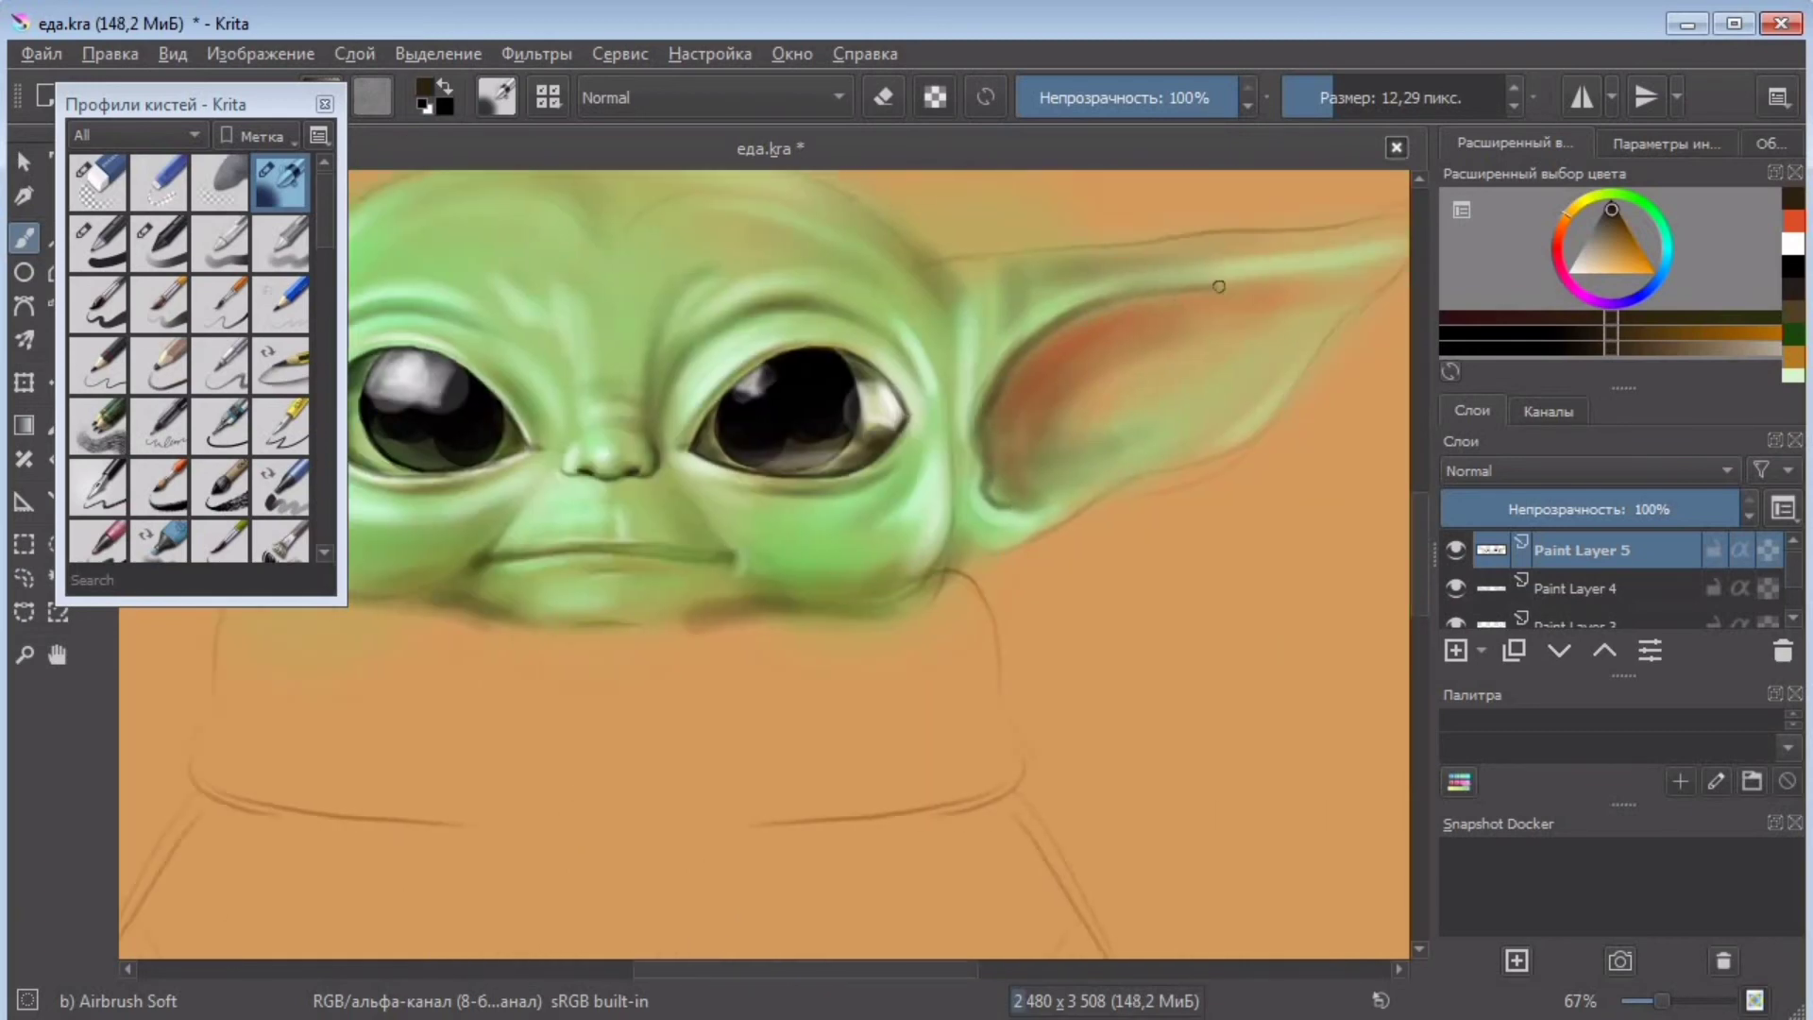
key(m)
- Select Paint Layer 3 and use Eraser Circle at 233.05 px on the overspray beside the top of the head
key(minus)
key(minus)
key(minus)
click(1558, 595)
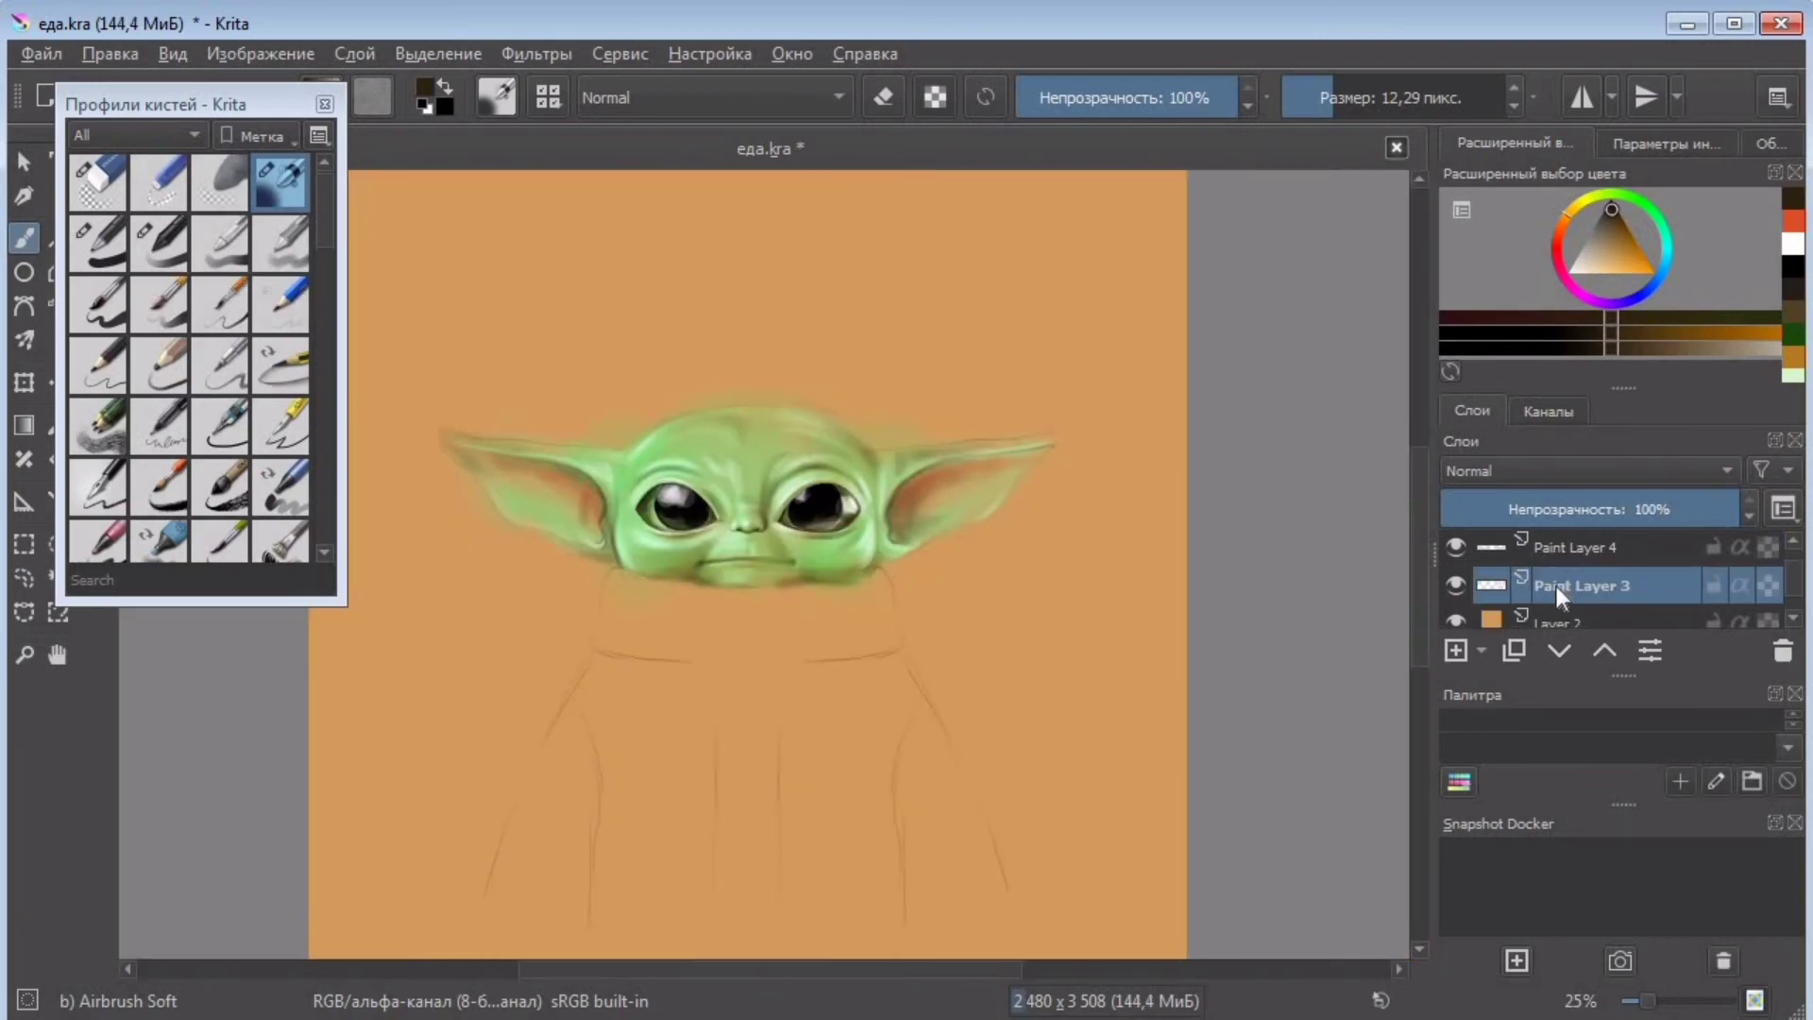
key(plus)
key(plus)
key(plus)
drag(1420, 551, 1420, 521)
click(97, 183)
click(1417, 98)
click(1007, 346)
- Erase the green overspray above the head outline on Paint Layer 4
click(1559, 558)
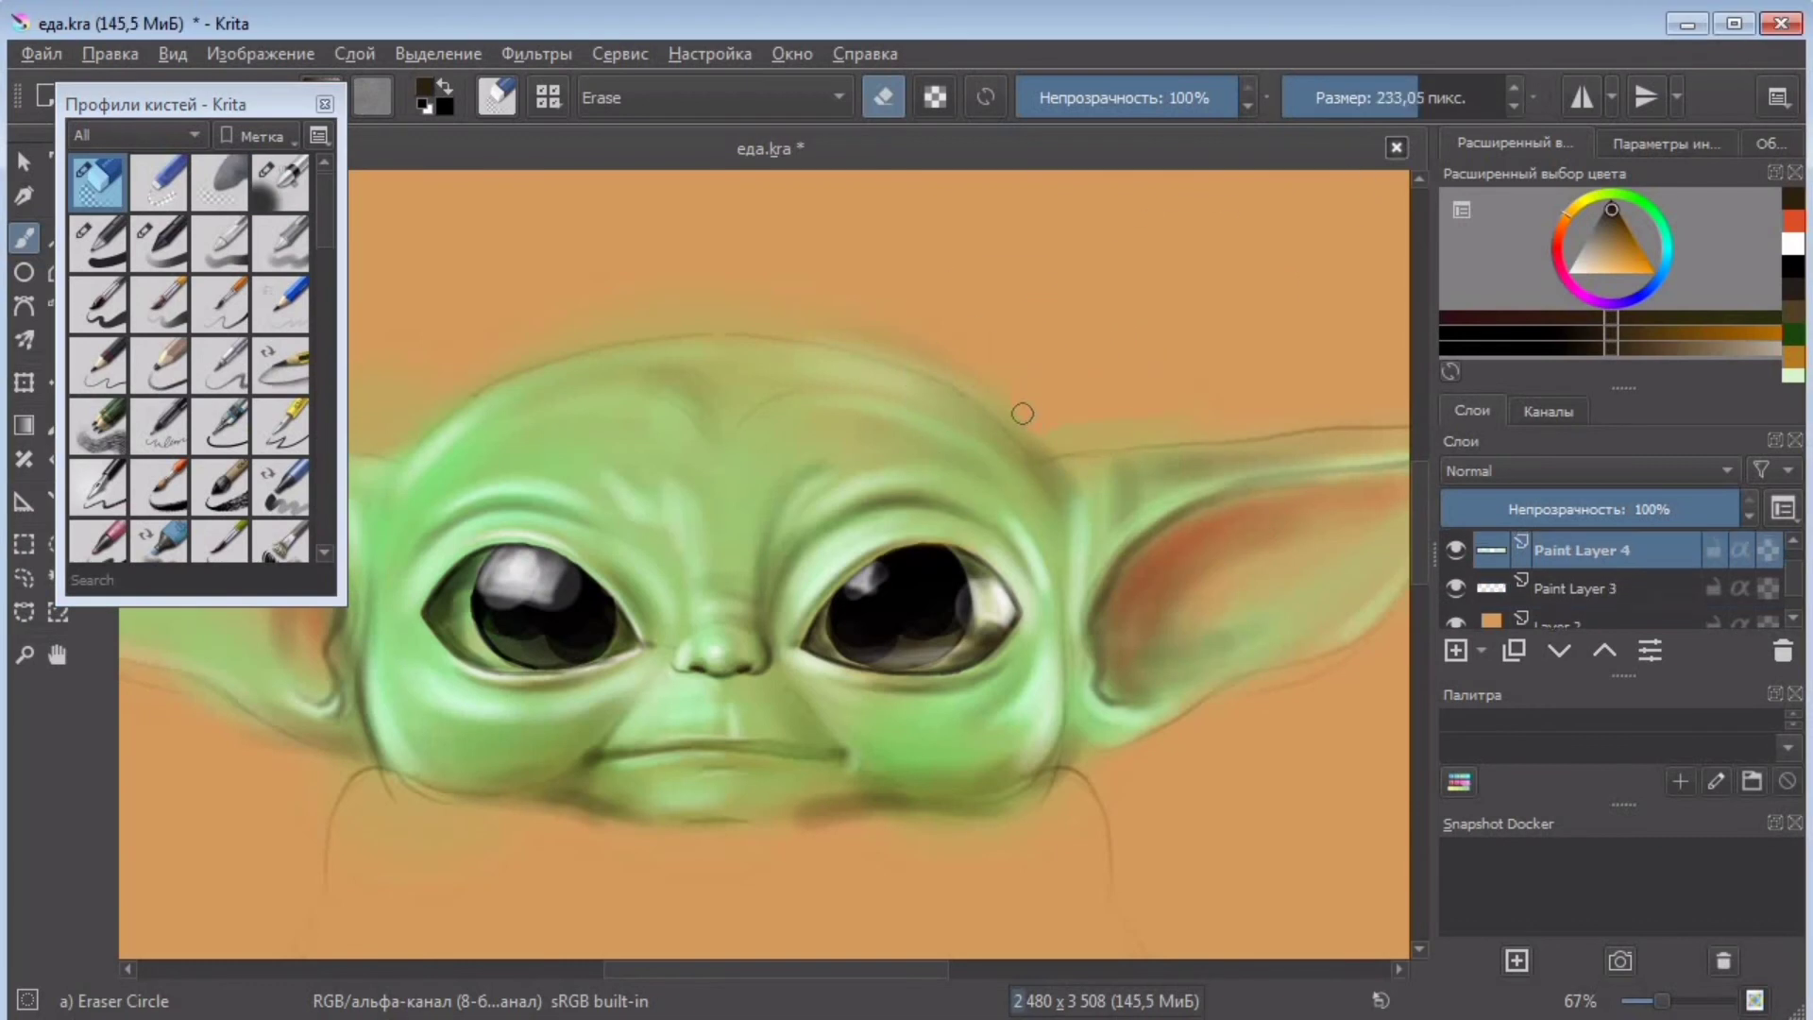
drag(910, 344, 635, 314)
drag(774, 970, 697, 970)
drag(819, 357, 1057, 318)
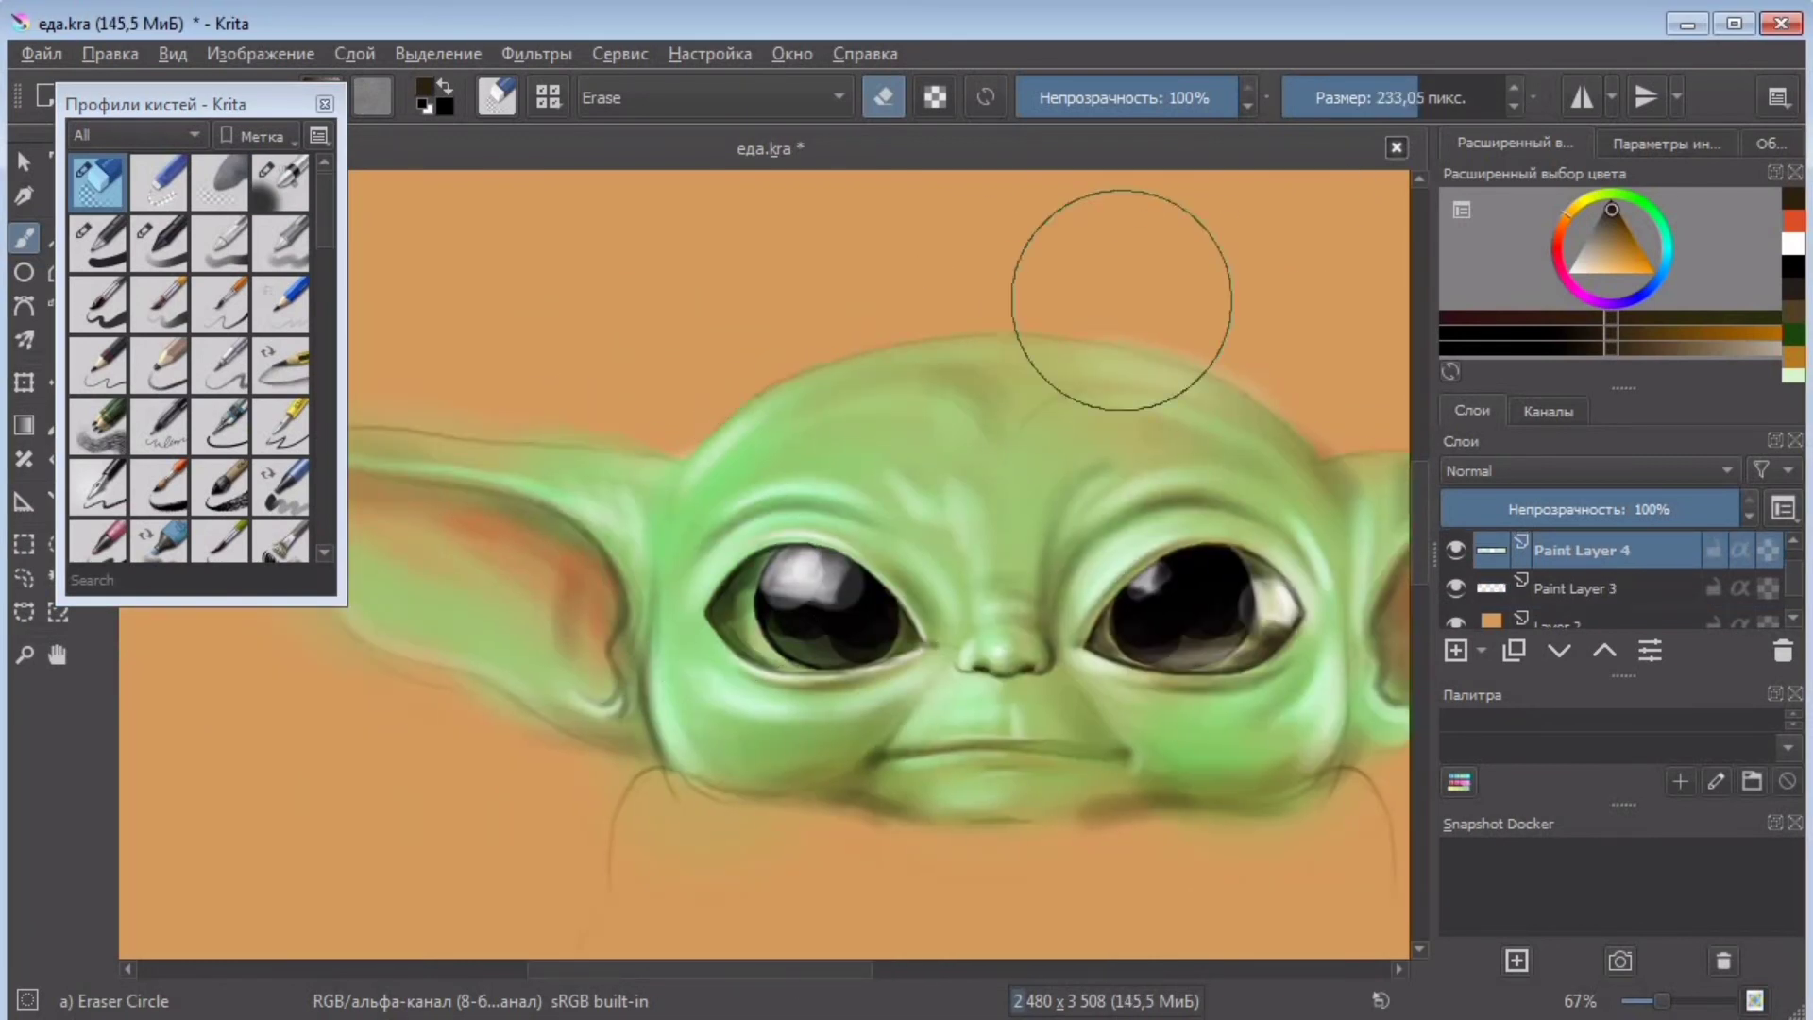
- Enlarge the eraser to 478.31 px and remove the green overspray around the outer edges of both ears
click(1454, 98)
drag(698, 970, 630, 969)
drag(777, 400, 529, 391)
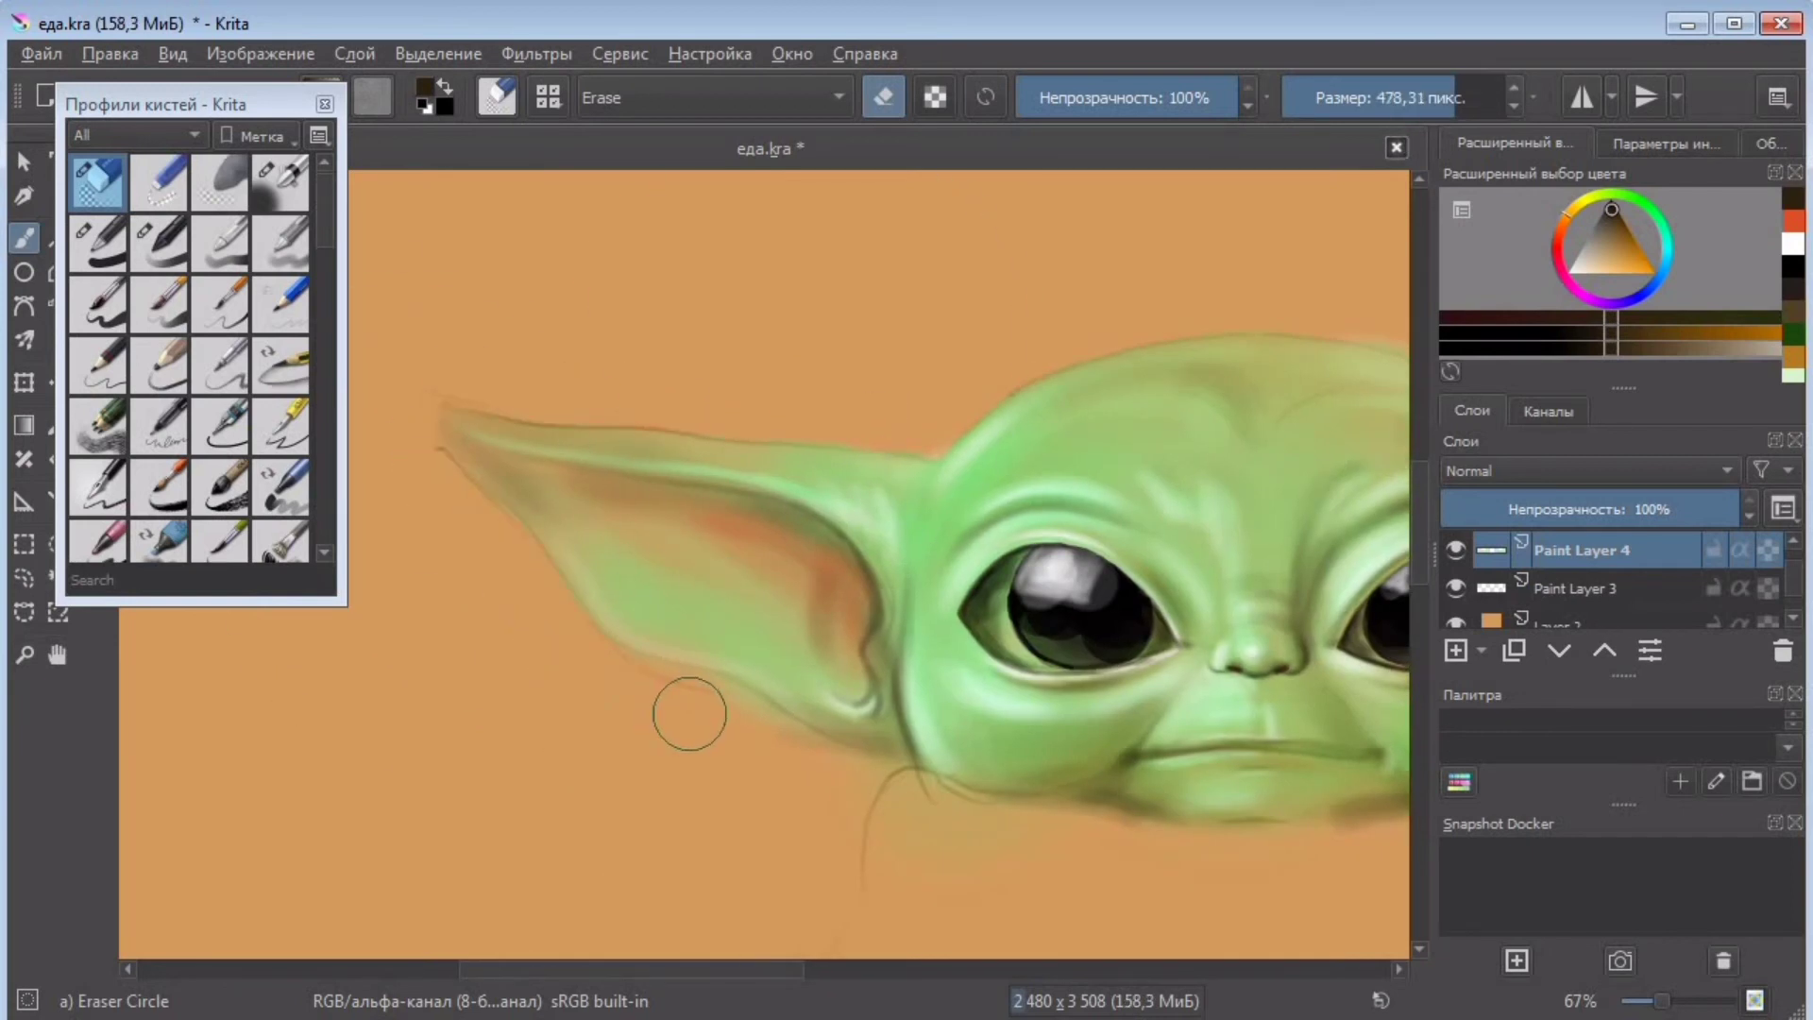
scroll(781, 854, right, 15)
mouse_move(973, 723)
mouse_down()
mouse_move(1225, 454)
mouse_move(756, 422)
mouse_up()
- Clean up the right edge of the head on Paint Layer 5 and Paint Layer 3, including the area under the right jaw
drag(1793, 578, 1792, 571)
click(1581, 551)
drag(764, 372, 619, 356)
drag(1792, 569, 1792, 583)
click(1582, 593)
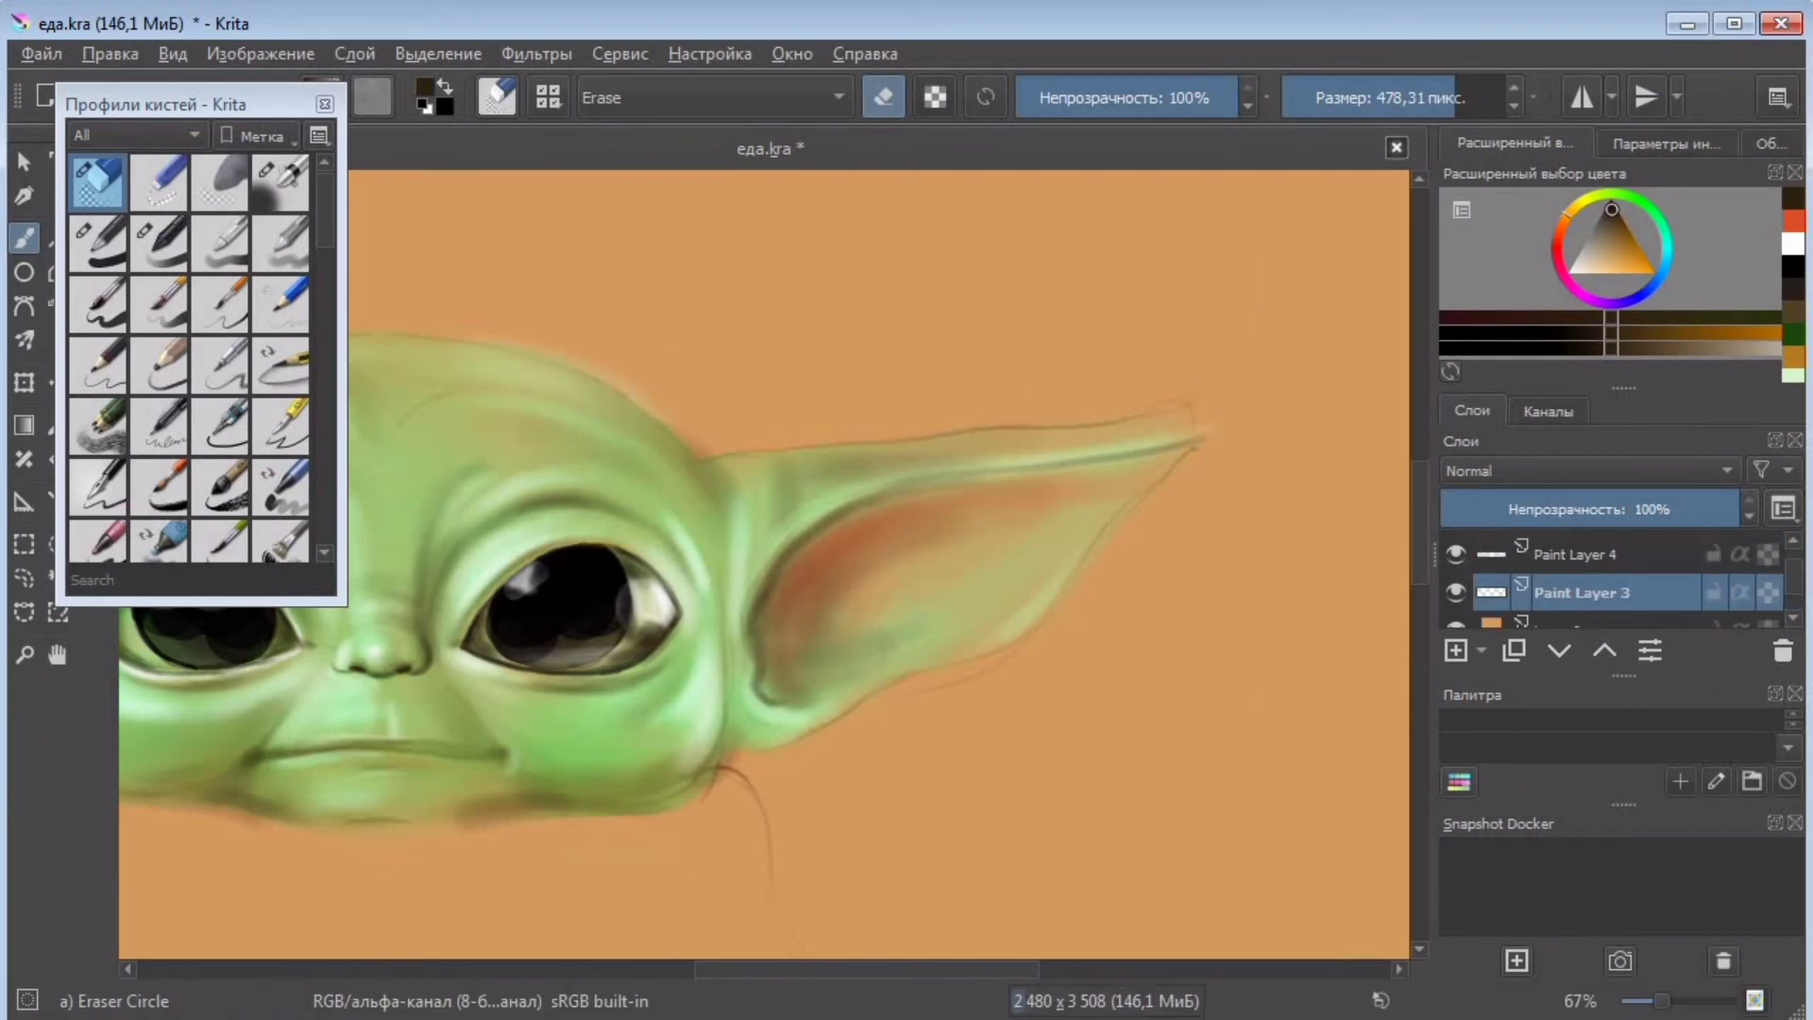
drag(708, 353, 627, 365)
drag(733, 767, 762, 849)
drag(771, 970, 544, 986)
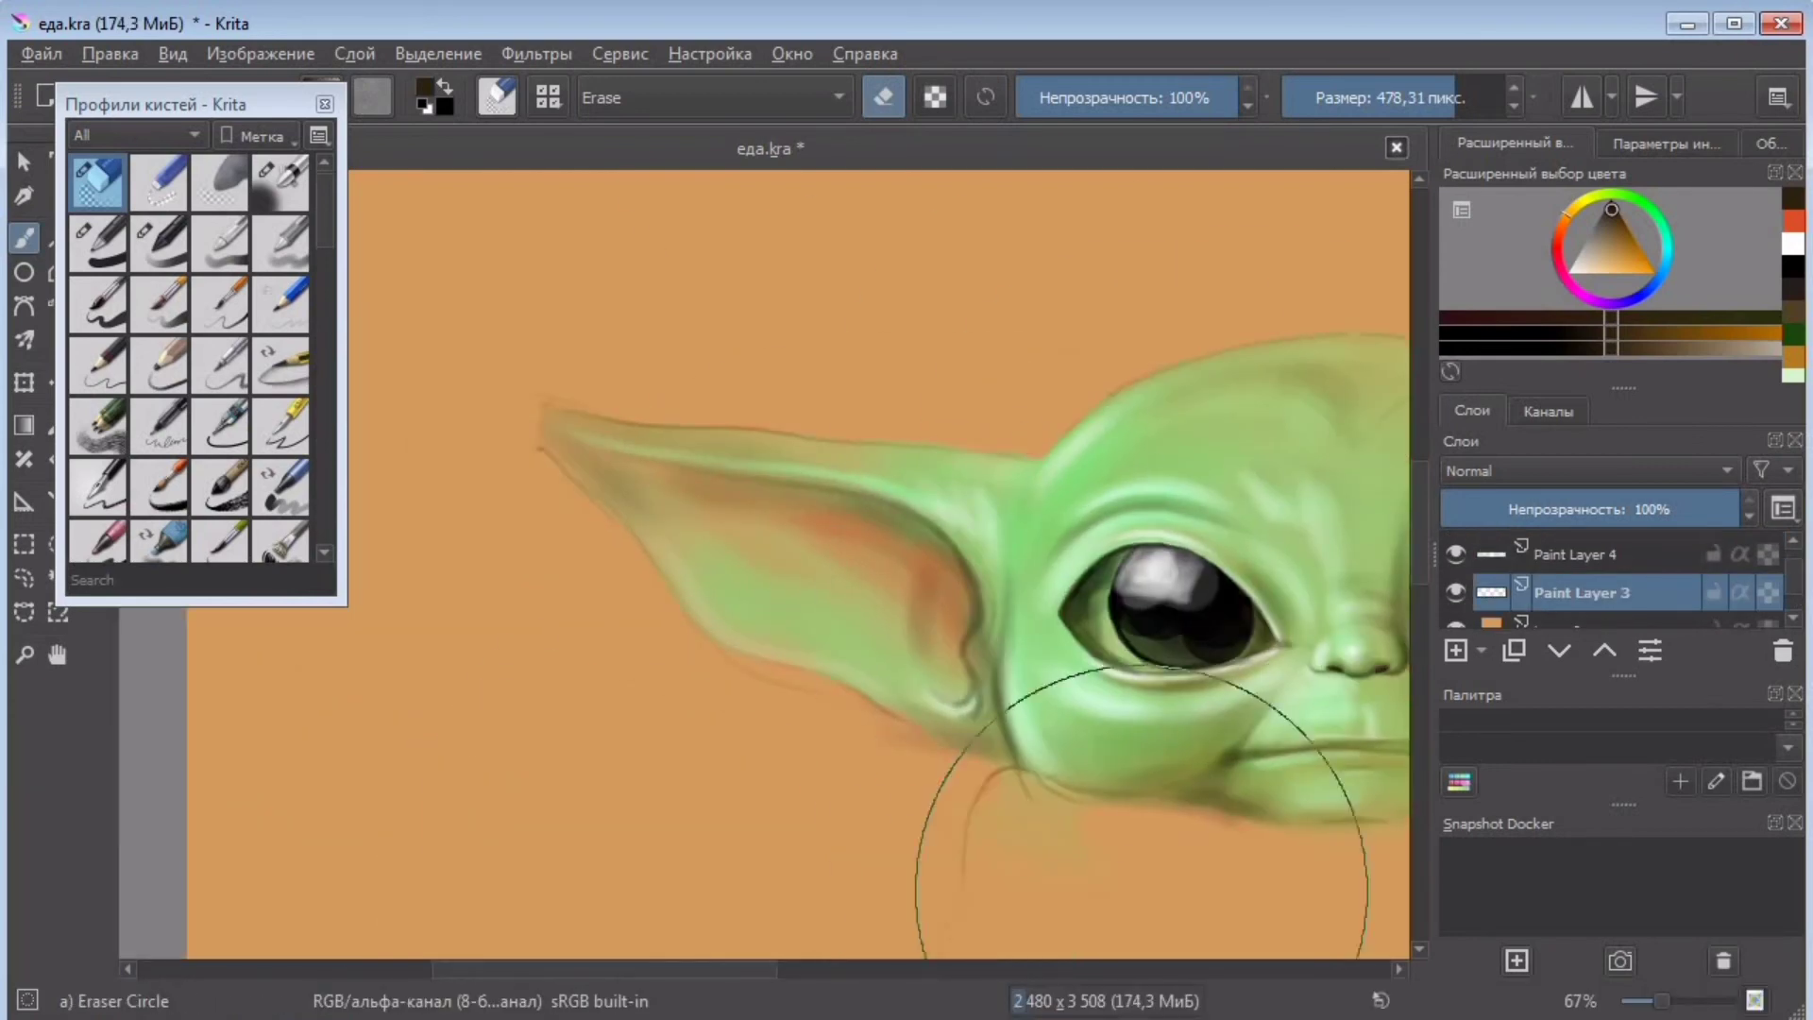
- On Paint Layer 5, erase stray paint where the right ear meets the head and at the right jaw corner
key(Page_Up)
key(Page_Up)
drag(661, 971, 914, 970)
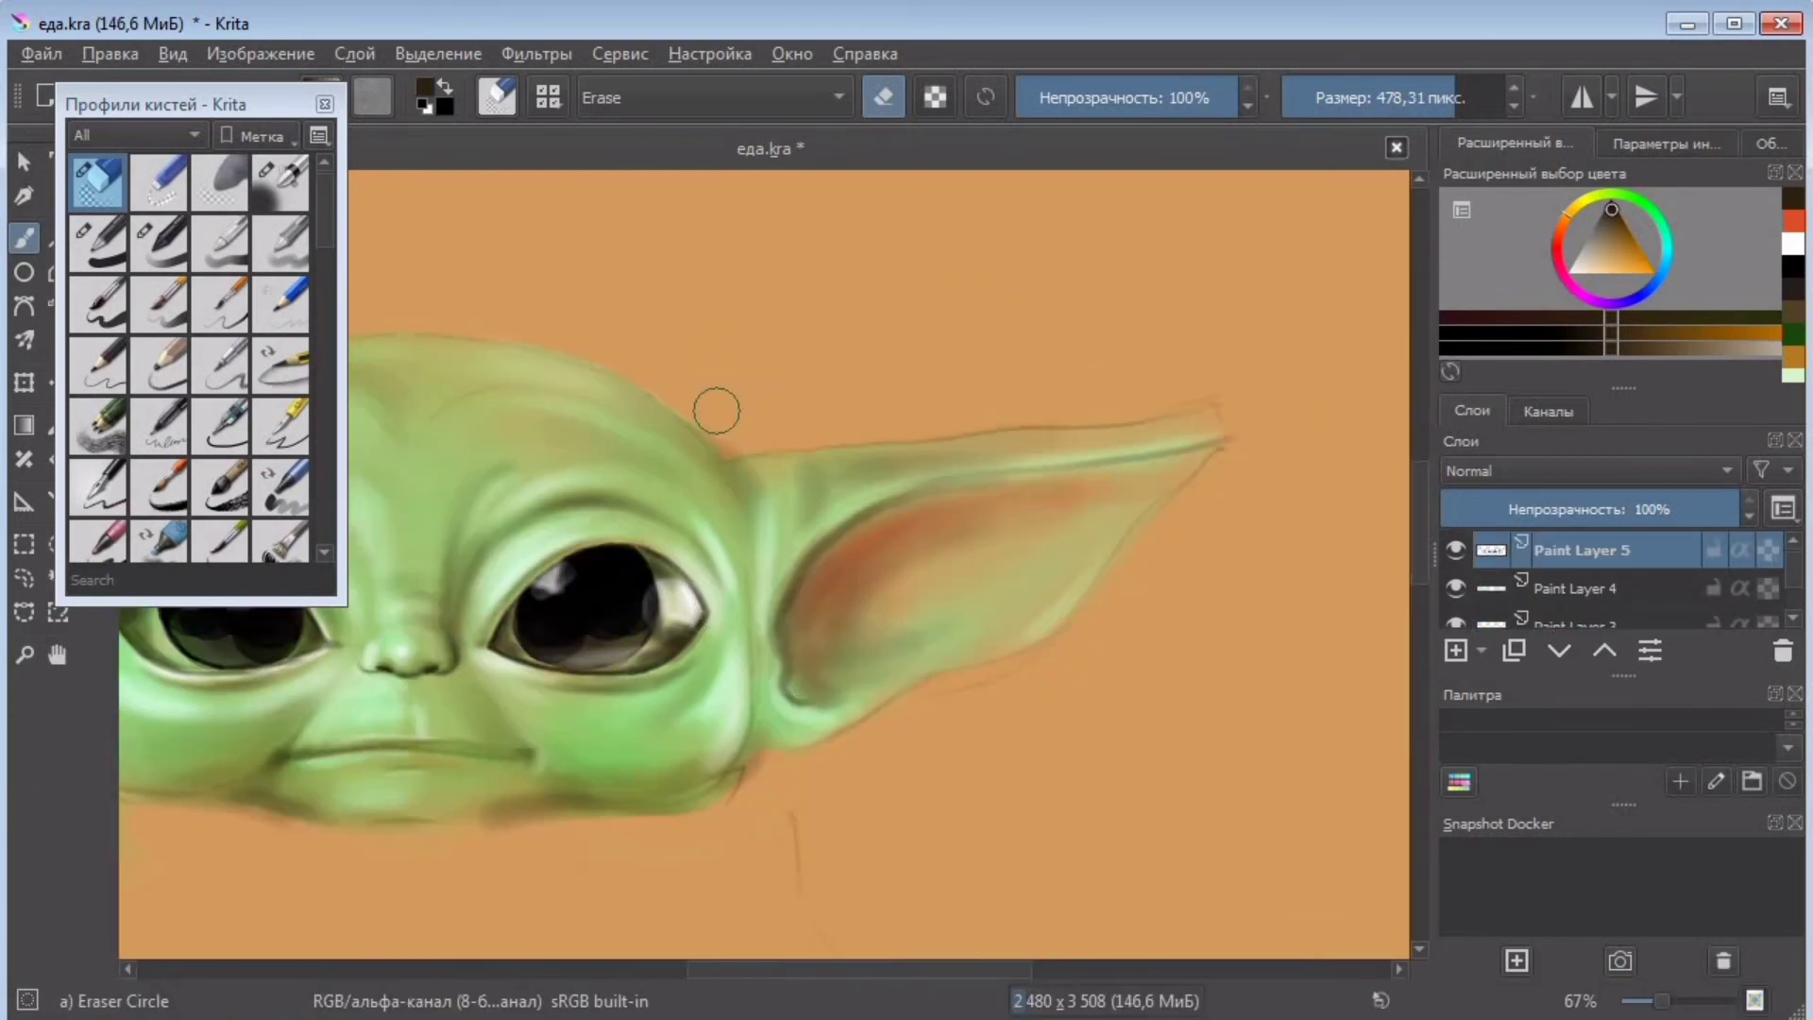
drag(716, 409, 776, 452)
drag(776, 737, 801, 768)
drag(1662, 1000, 1647, 1001)
drag(761, 971, 736, 971)
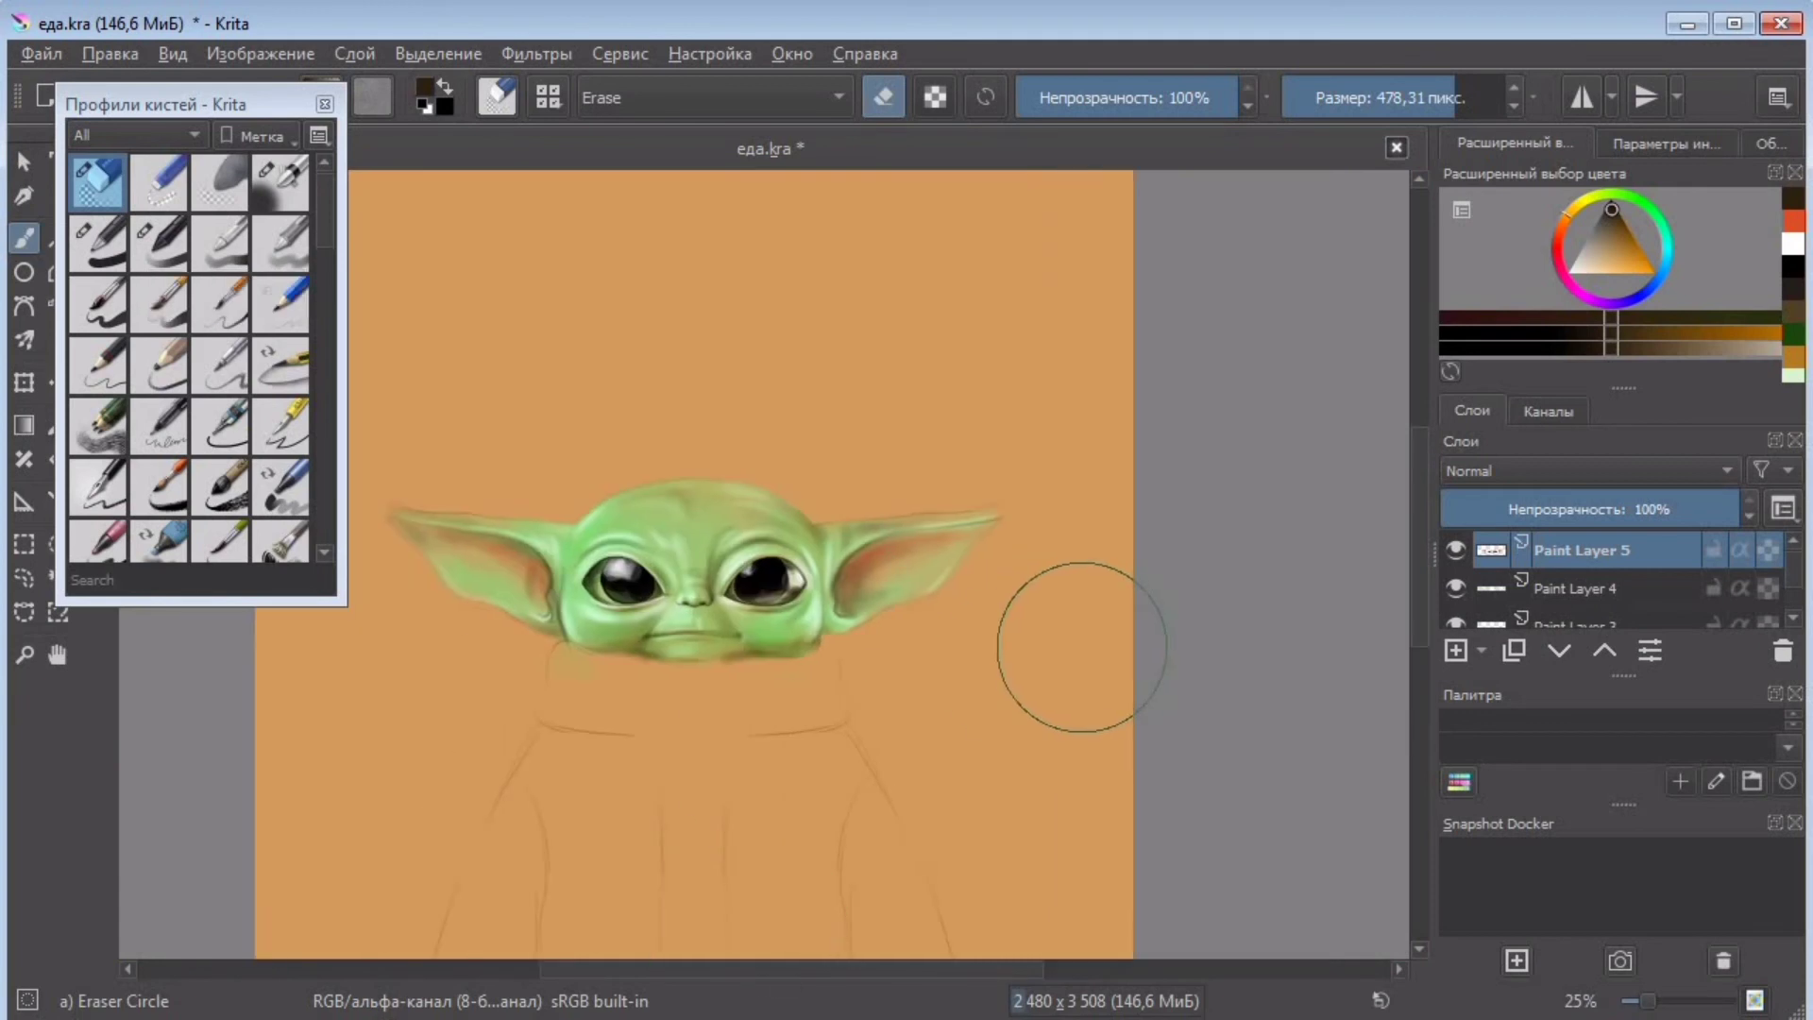
- Select Paint Layer 4, switch to the Airbrush Soft brush and choose a dark brown colour
key(ctrl+plus)
key(ctrl+plus)
click(1457, 593)
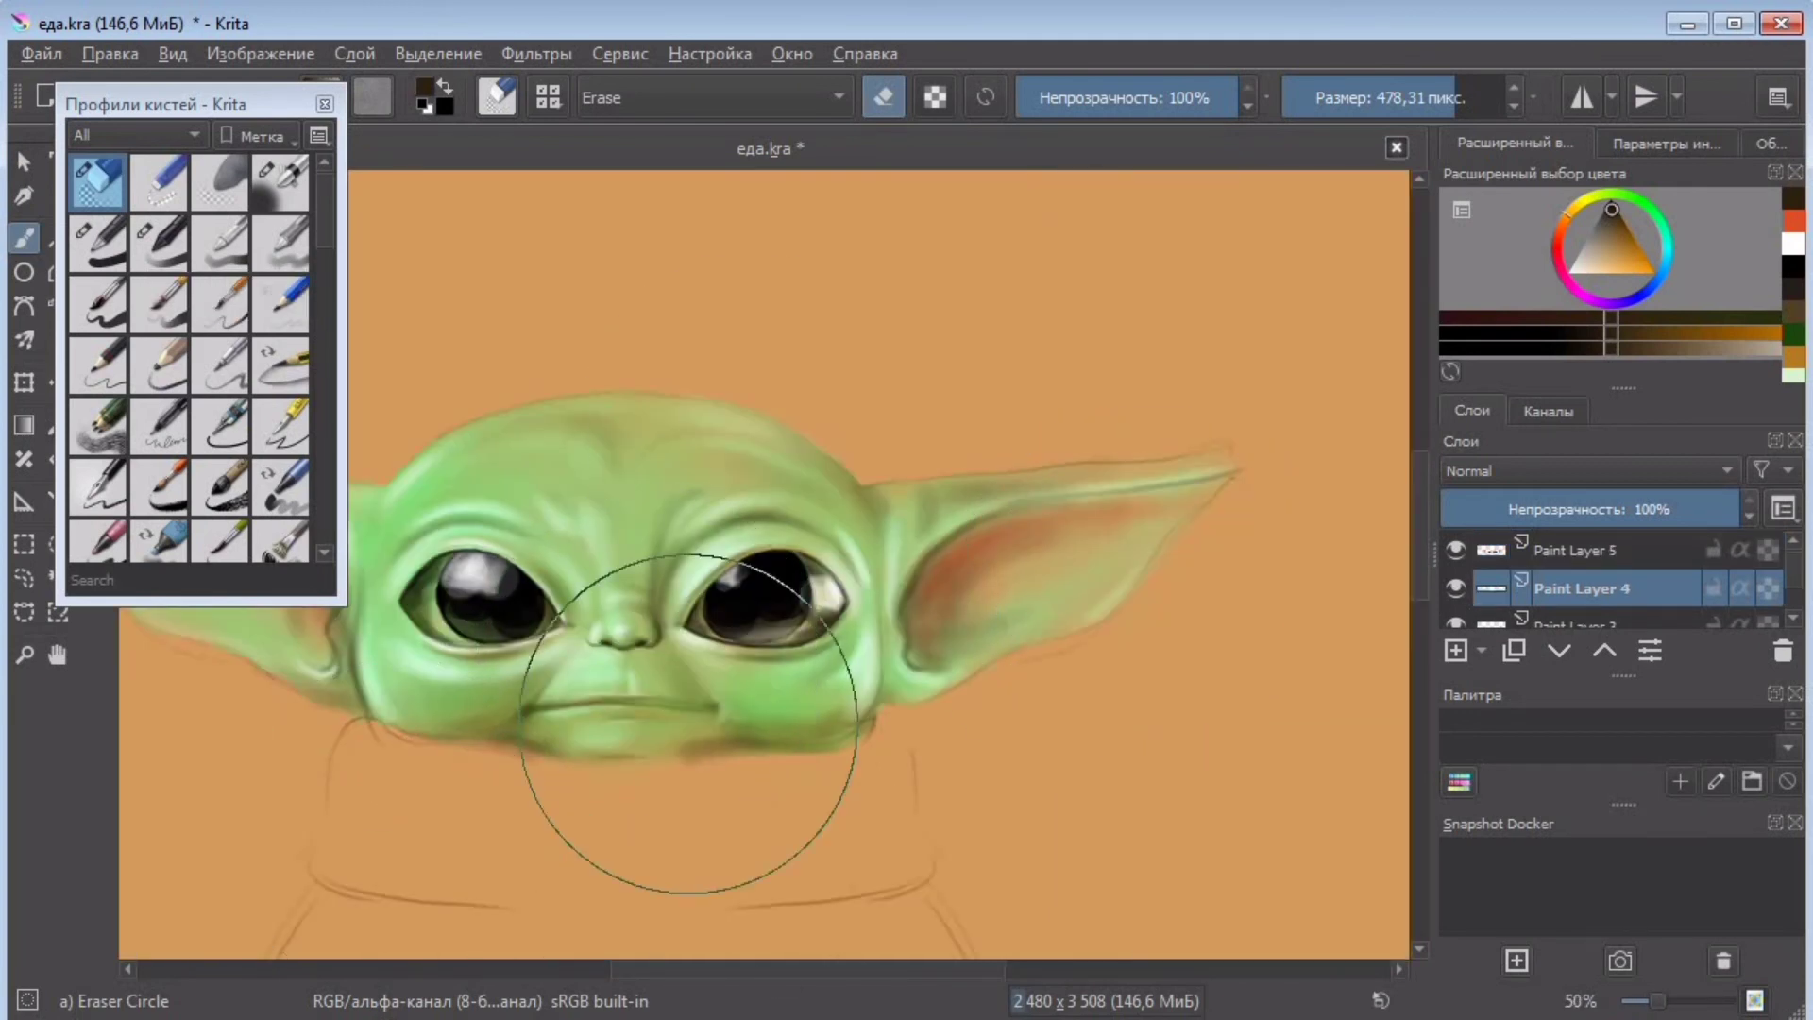
scroll(686, 723, down, 3)
scroll(686, 722, up, 1)
drag(821, 970, 791, 969)
mouse_move(1419, 595)
mouse_down()
mouse_move(1419, 629)
mouse_move(1475, 563)
mouse_move(1424, 574)
mouse_up()
click(1790, 291)
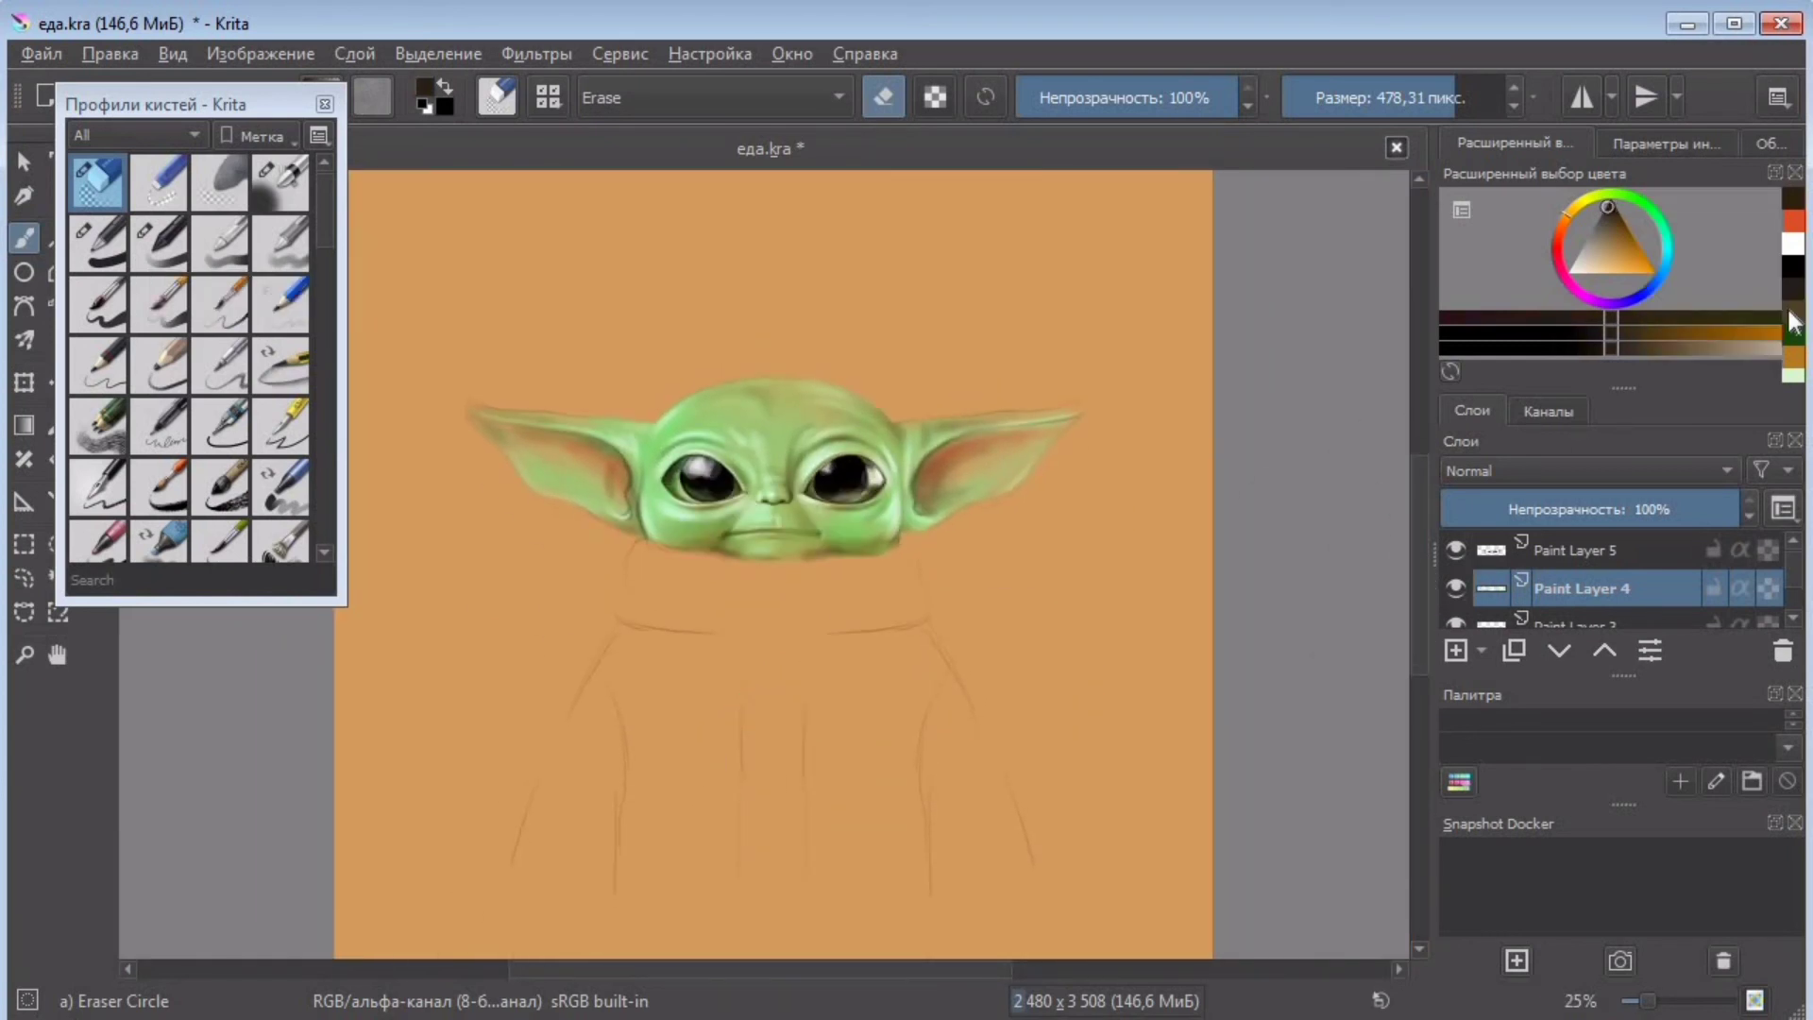
click(1791, 313)
scroll(763, 566, up, 3)
click(282, 180)
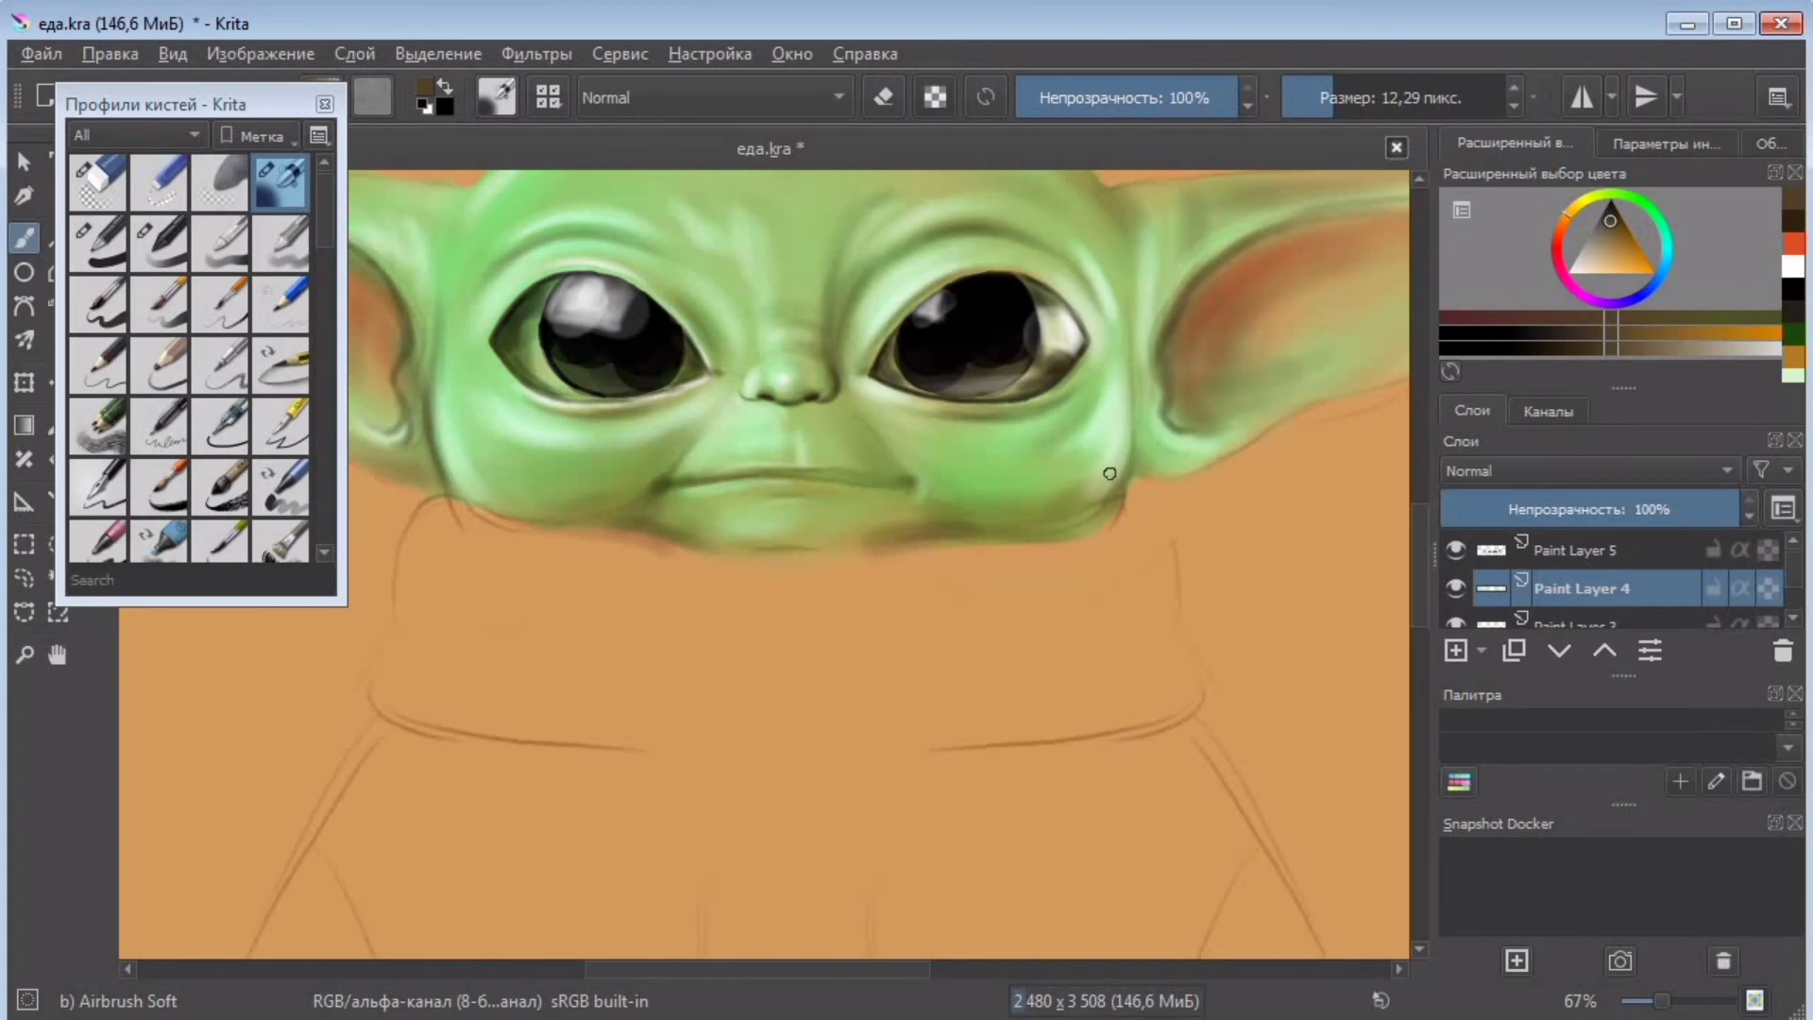
drag(1419, 546, 1427, 523)
drag(817, 970, 780, 974)
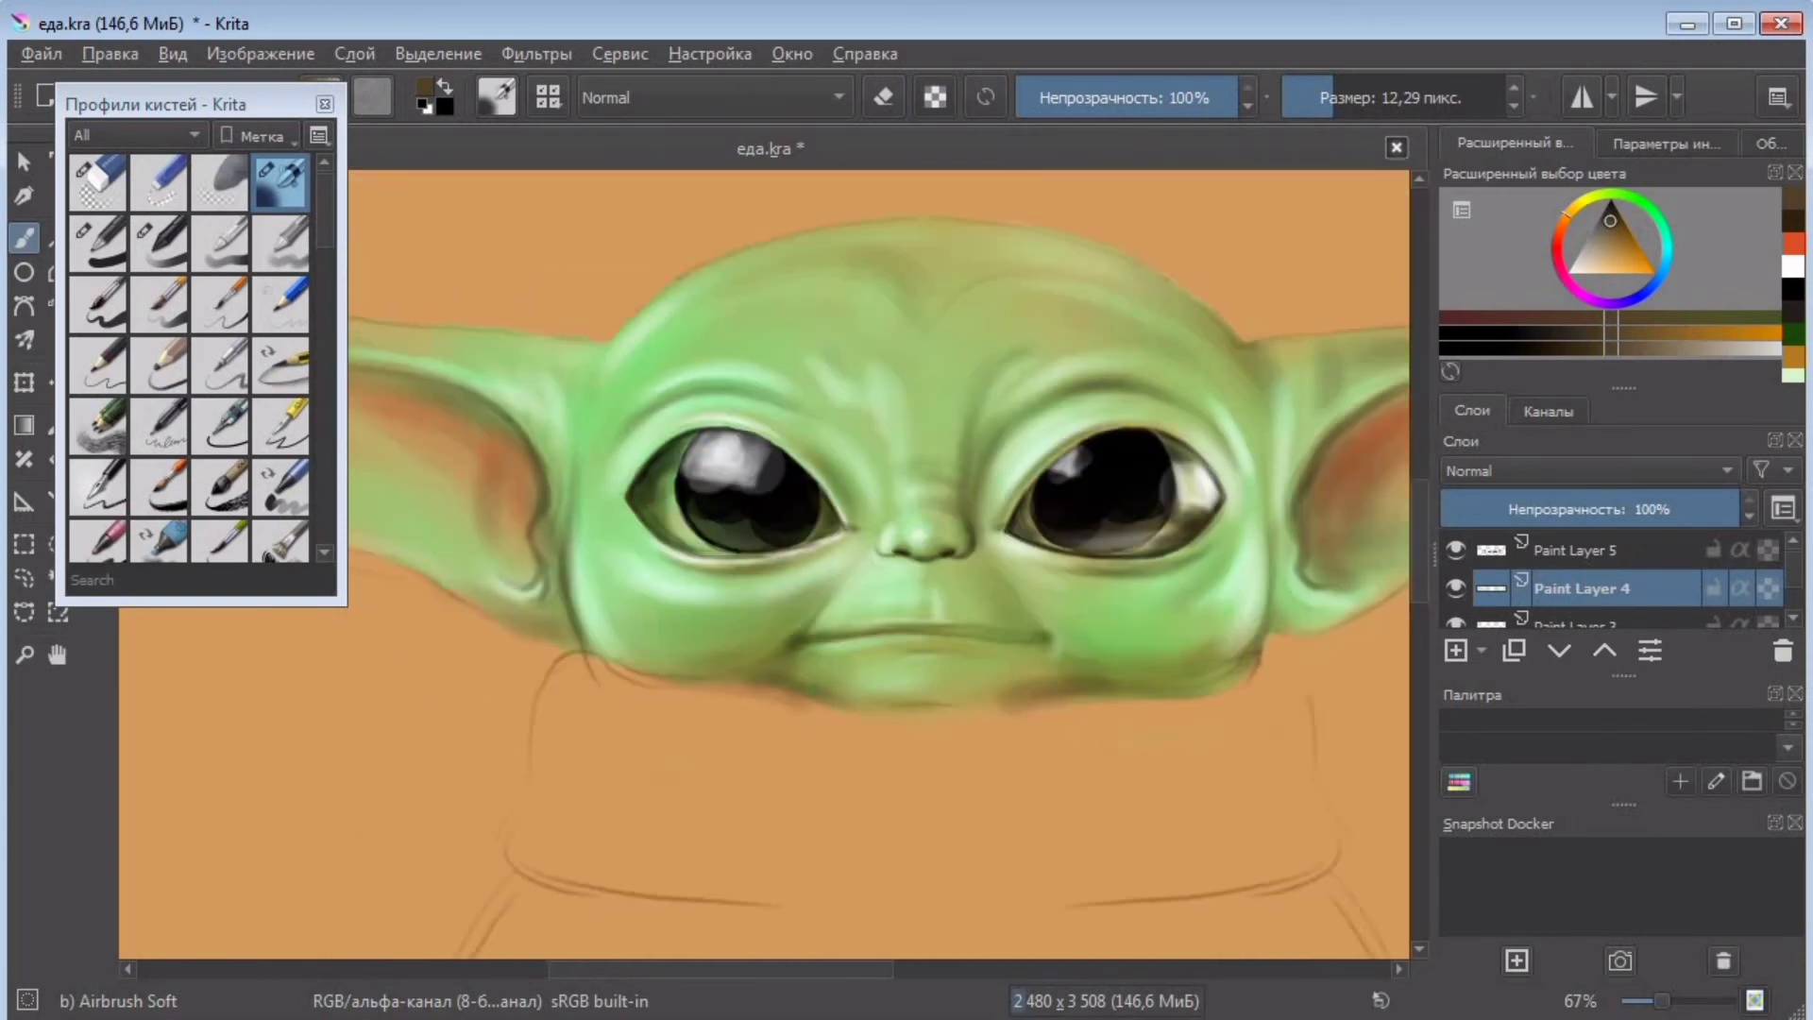
scroll(772, 970, right, 2)
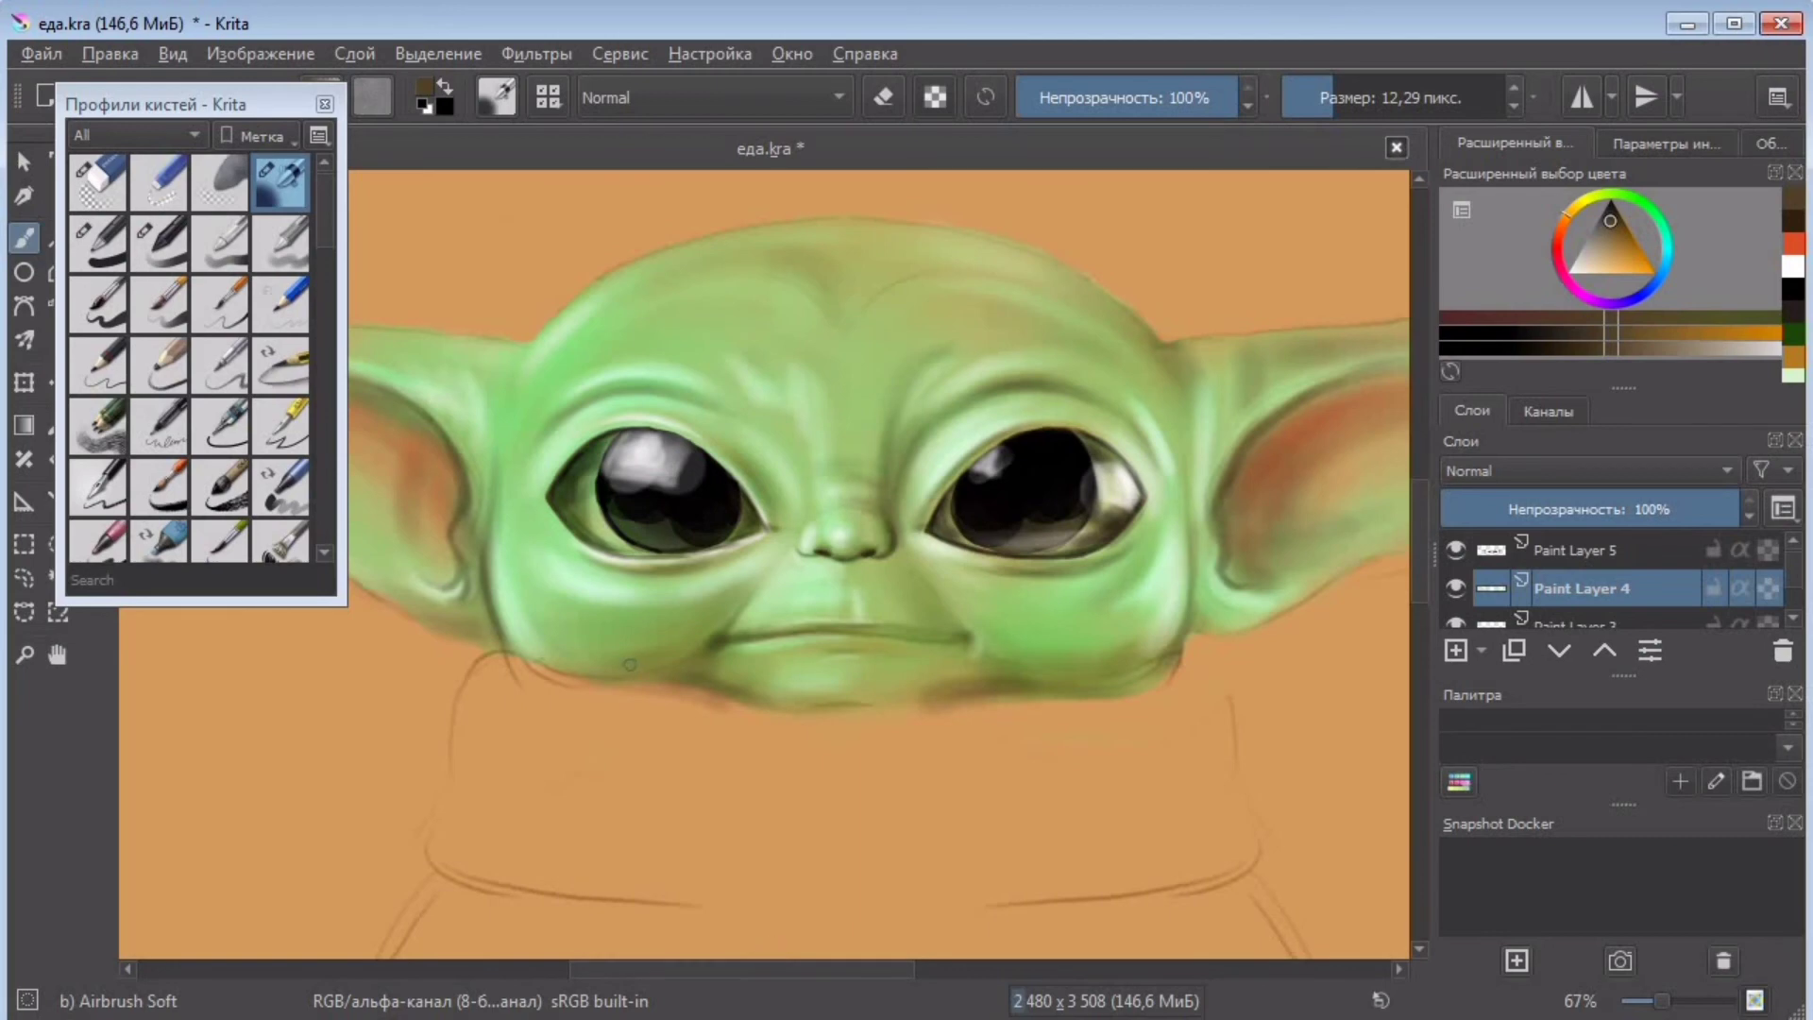
mouse_move(681, 969)
mouse_down()
mouse_move(724, 957)
mouse_move(660, 963)
mouse_up()
drag(1420, 566, 1420, 562)
mouse_move(774, 969)
mouse_down()
mouse_move(817, 954)
mouse_move(638, 971)
mouse_move(885, 959)
mouse_up()
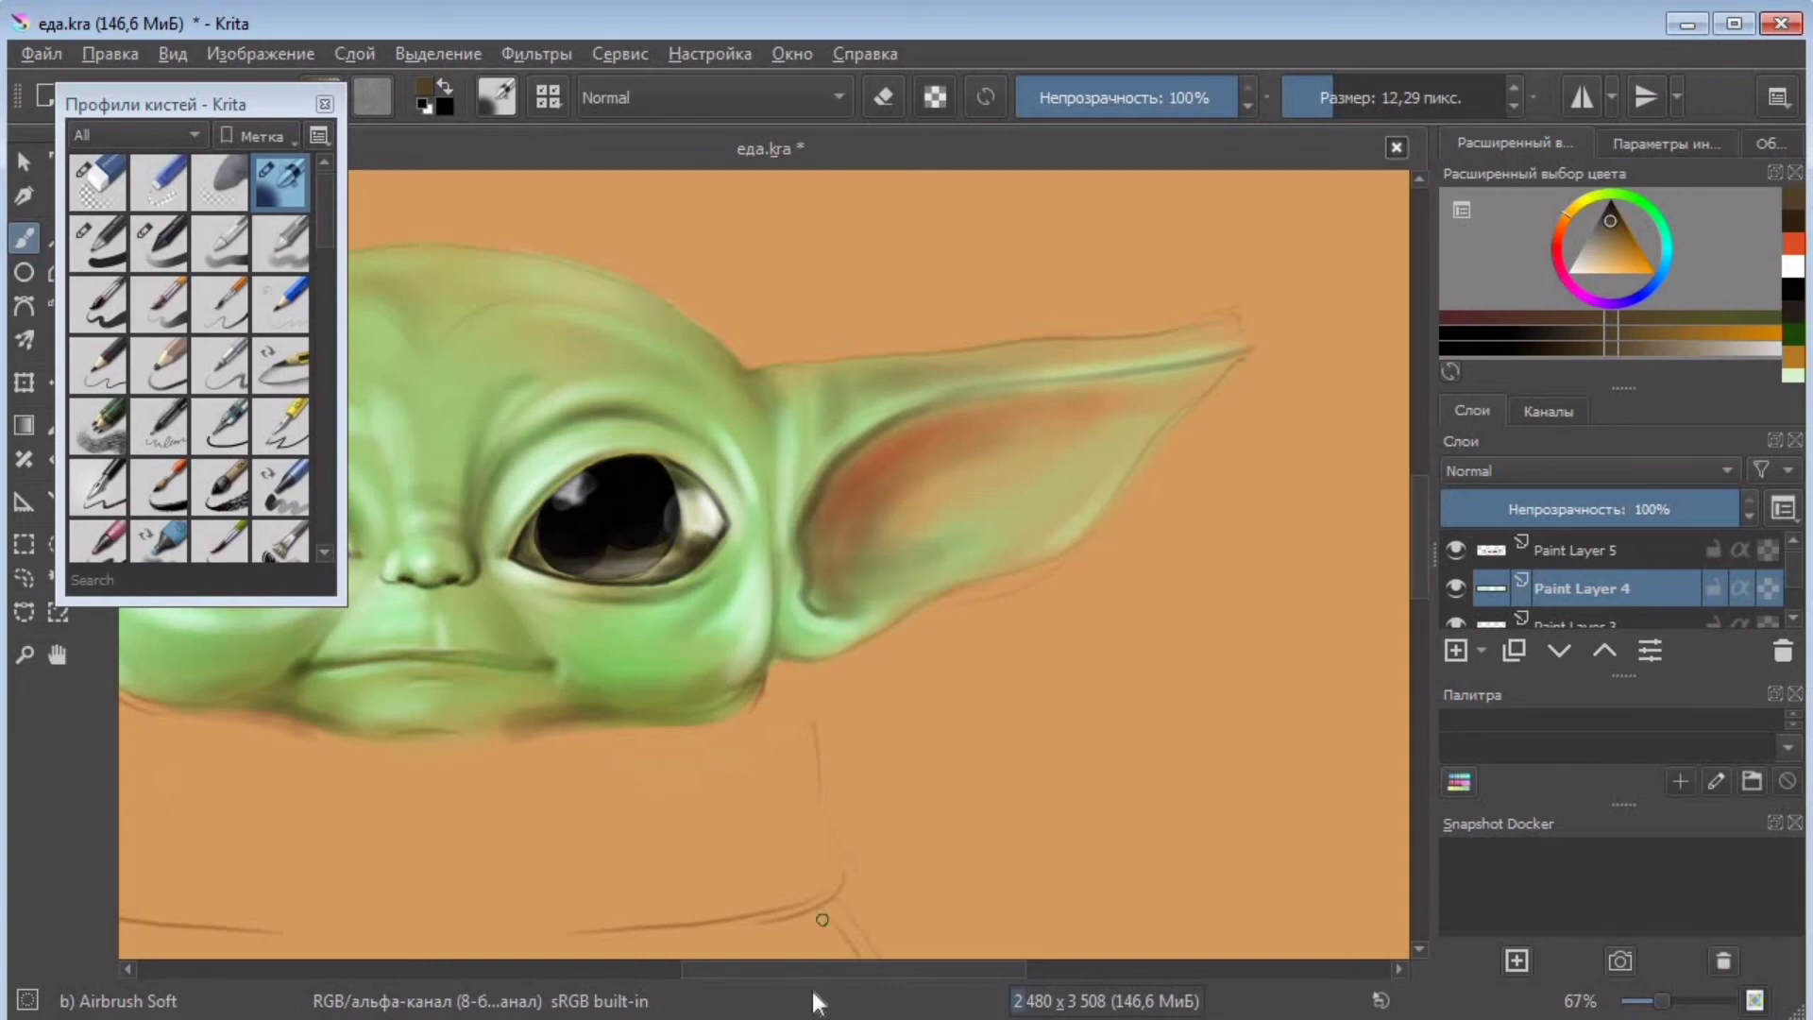
drag(814, 1001, 696, 973)
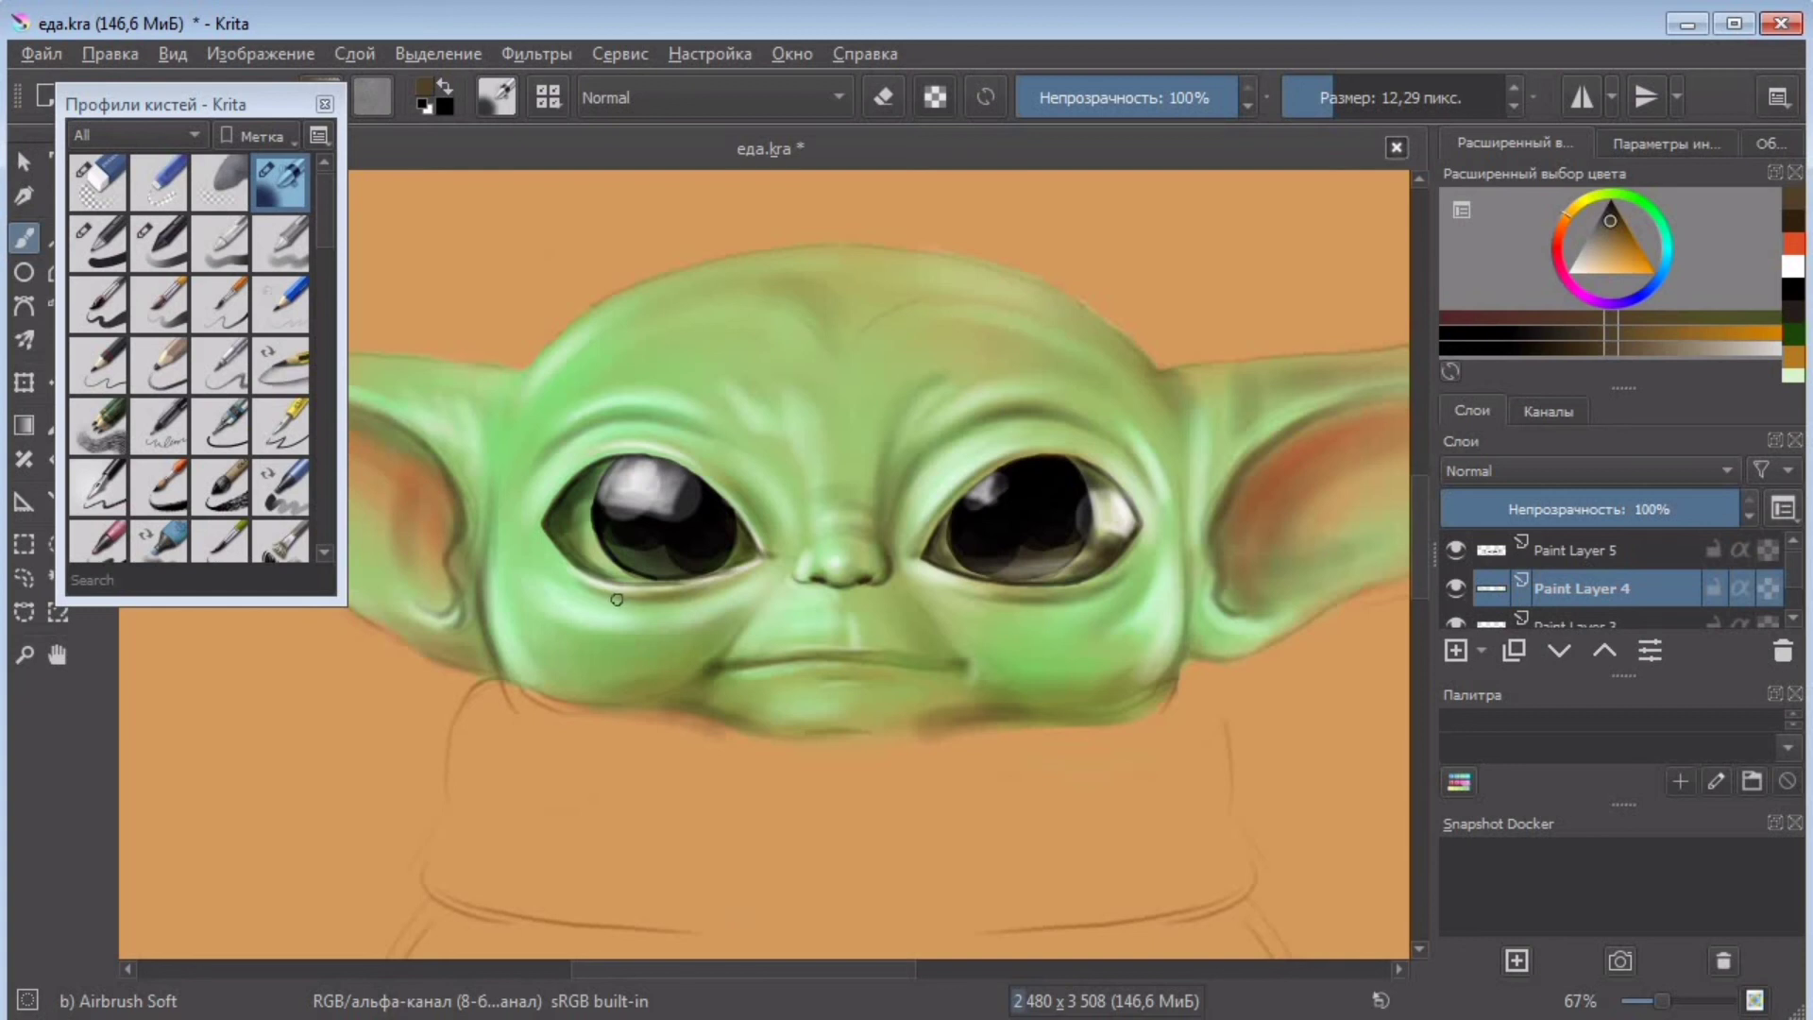
- Choose an ochre brown, set the brush size to 62.78 px and airbrush the first light strokes on the robe's left side
key(minus)
key(minus)
drag(943, 668, 943, 462)
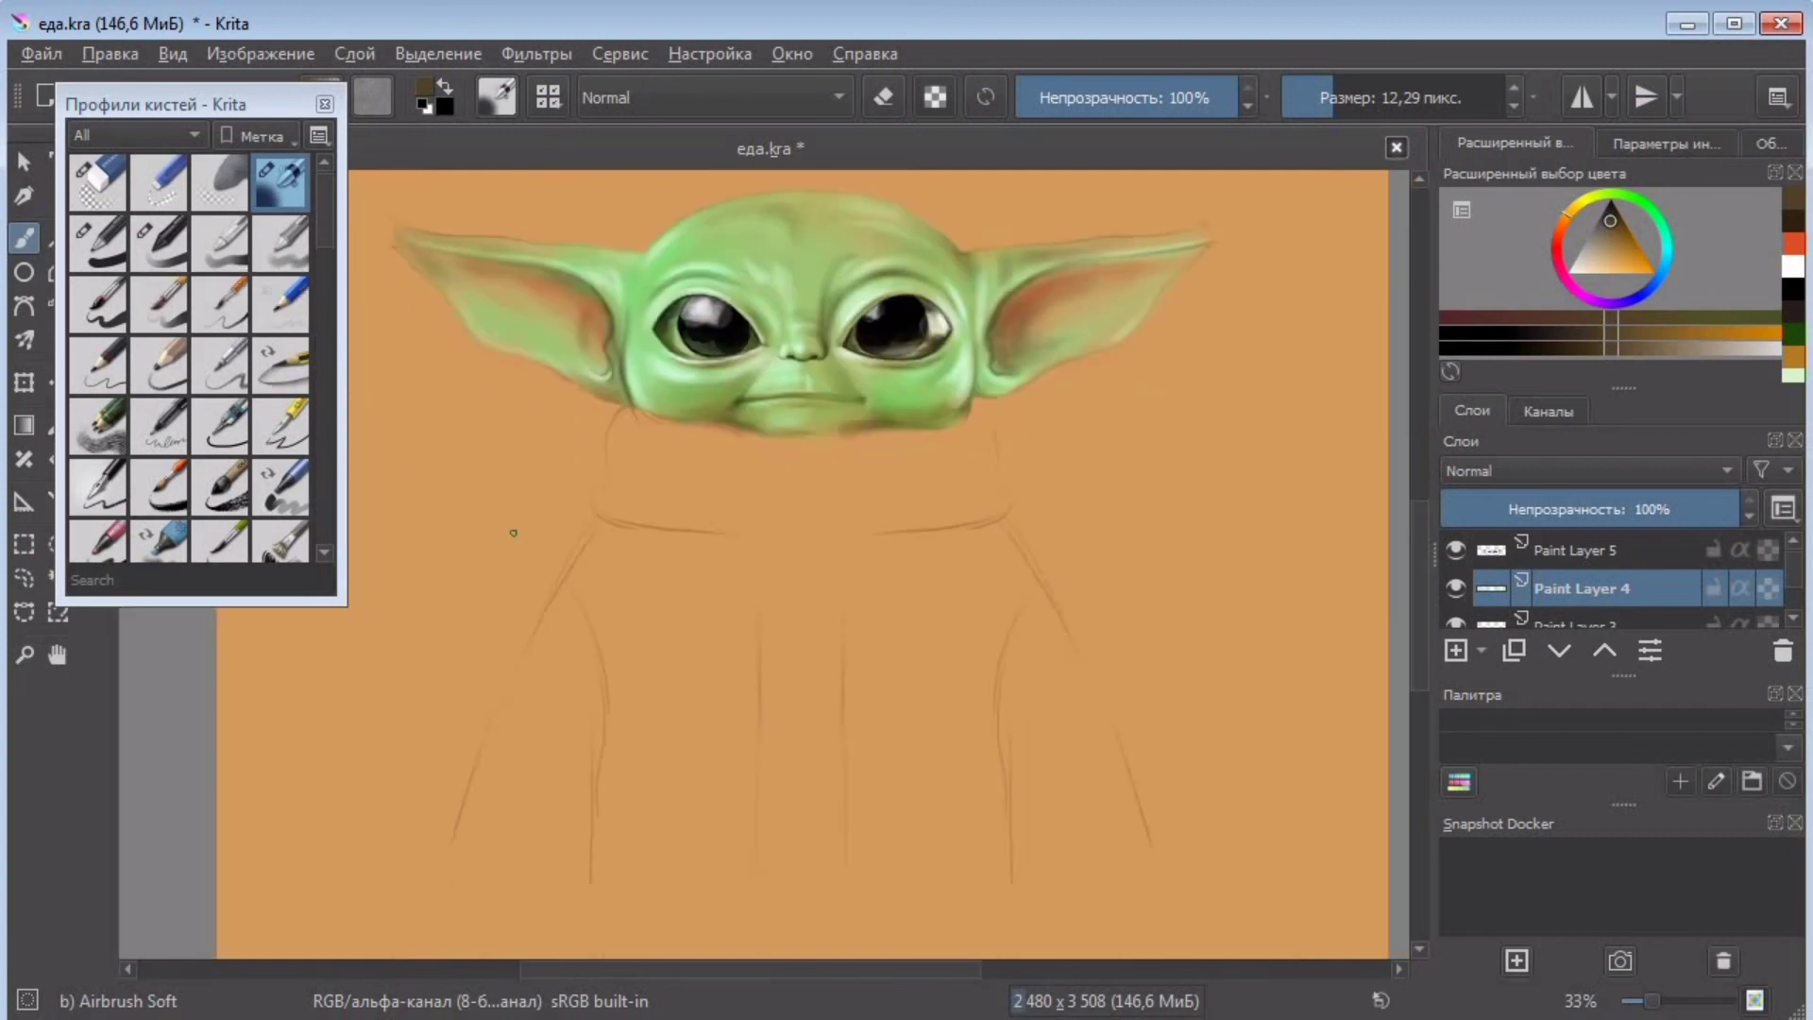
click(1370, 97)
click(1715, 333)
drag(642, 567, 664, 680)
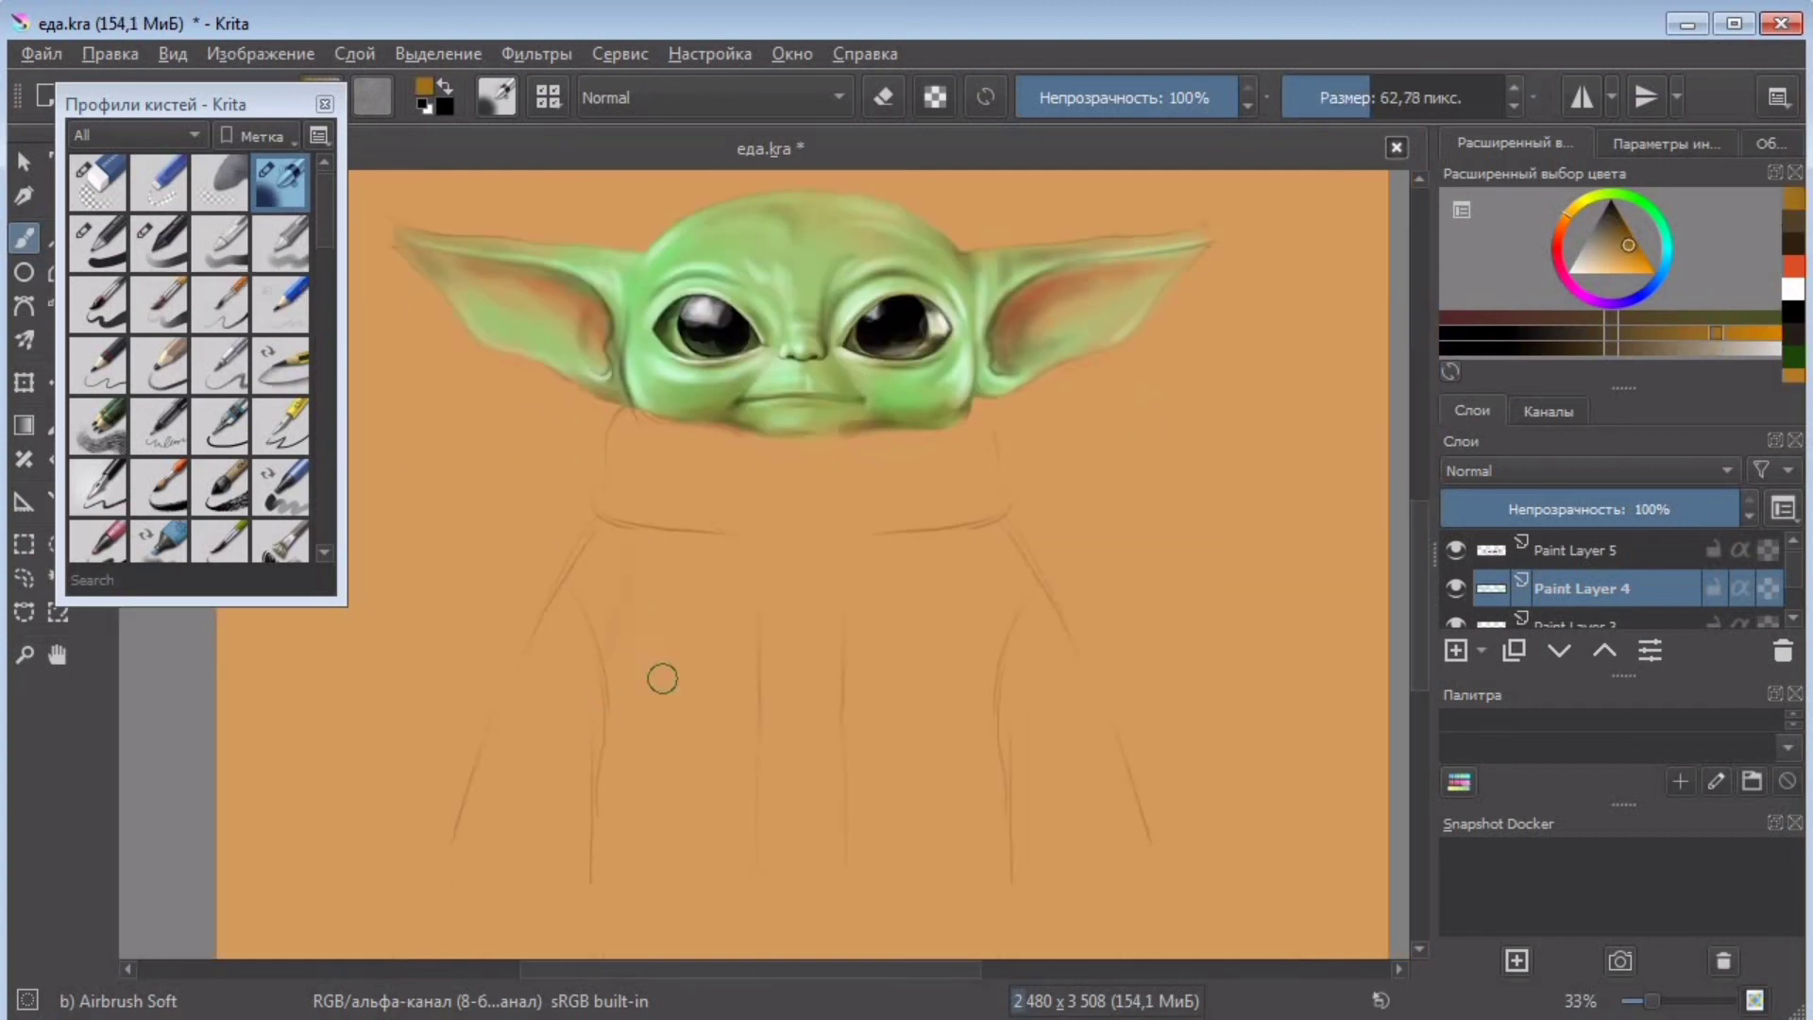
mouse_move(576, 626)
mouse_down()
mouse_move(610, 756)
mouse_move(771, 579)
mouse_move(544, 661)
mouse_up()
- Set the brush size to 185.70 px and airbrush an ochre base tone across the robe's body, sleeves and collar
click(1407, 97)
drag(619, 560, 763, 782)
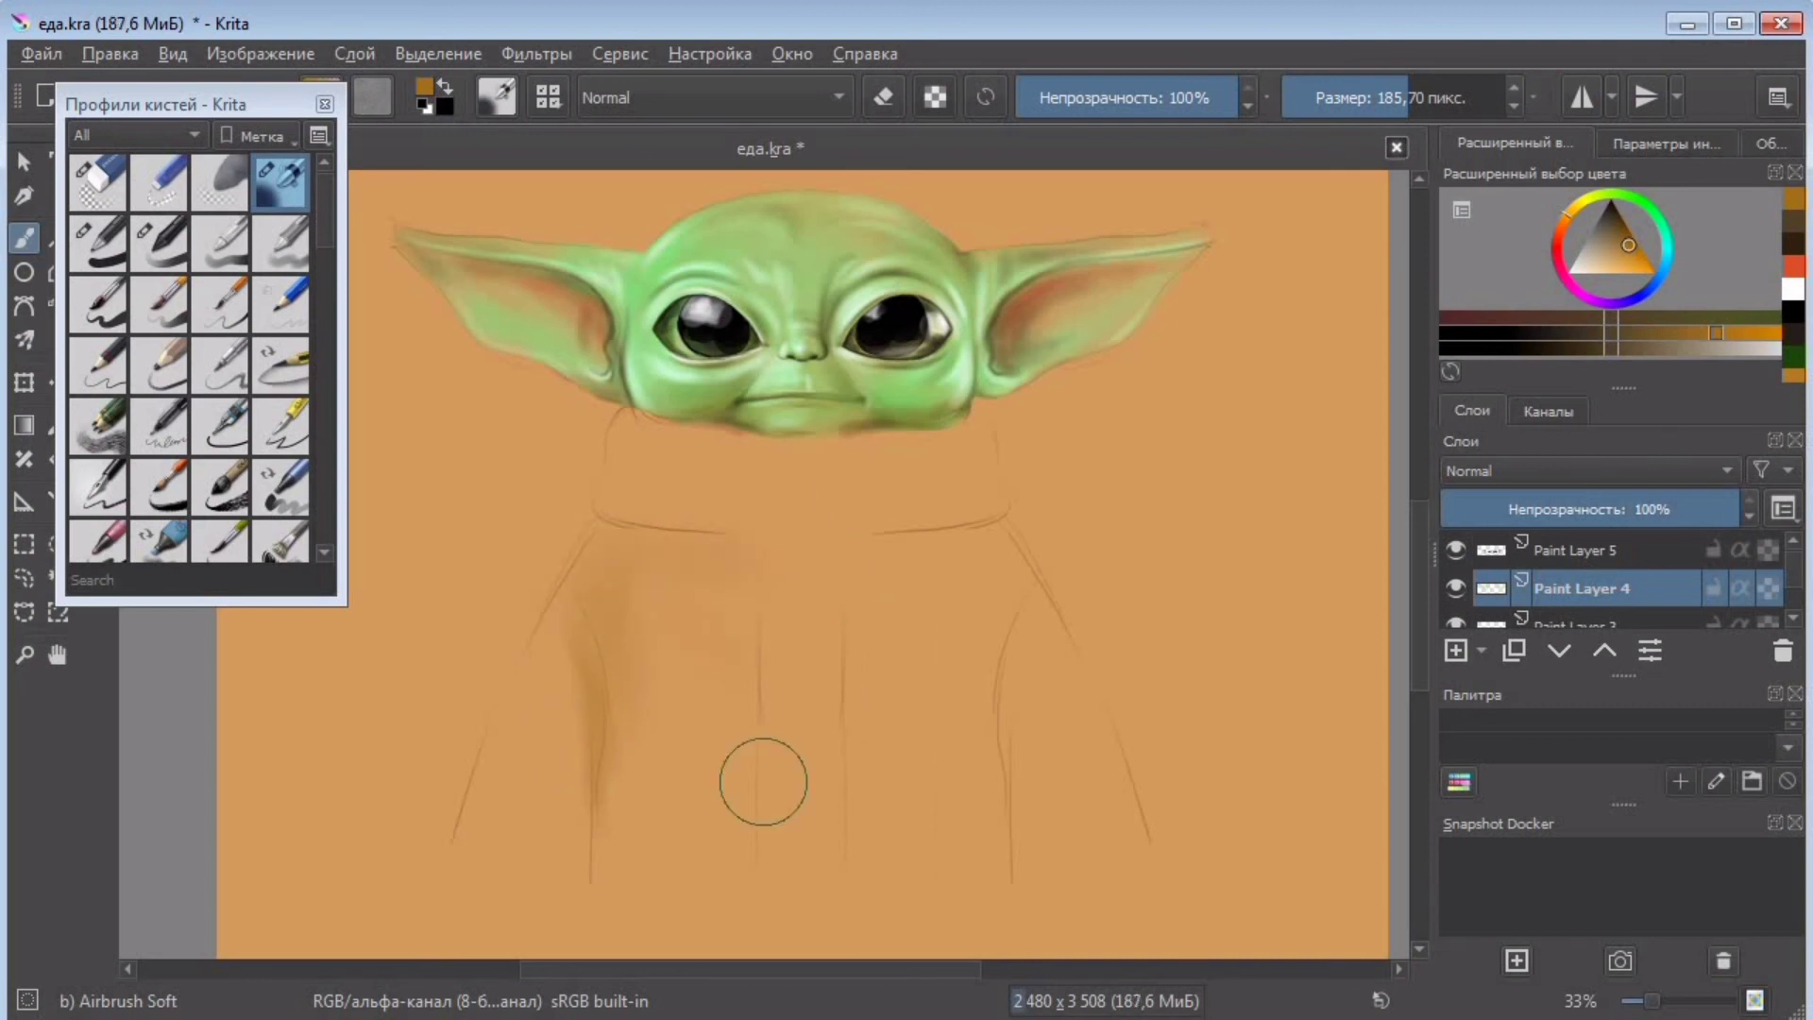
mouse_move(973, 555)
mouse_down()
mouse_move(1024, 633)
mouse_move(991, 542)
mouse_move(846, 595)
mouse_move(1048, 764)
mouse_move(575, 740)
mouse_move(571, 812)
mouse_up()
mouse_move(1068, 638)
mouse_down()
mouse_move(773, 676)
mouse_move(834, 570)
mouse_move(906, 562)
mouse_move(869, 584)
mouse_move(826, 728)
mouse_move(598, 809)
mouse_move(538, 648)
mouse_move(600, 921)
mouse_up()
- Add a new paint layer and airbrush ochre shadows along both sleeves and the collar at 82.83 px
key(Insert)
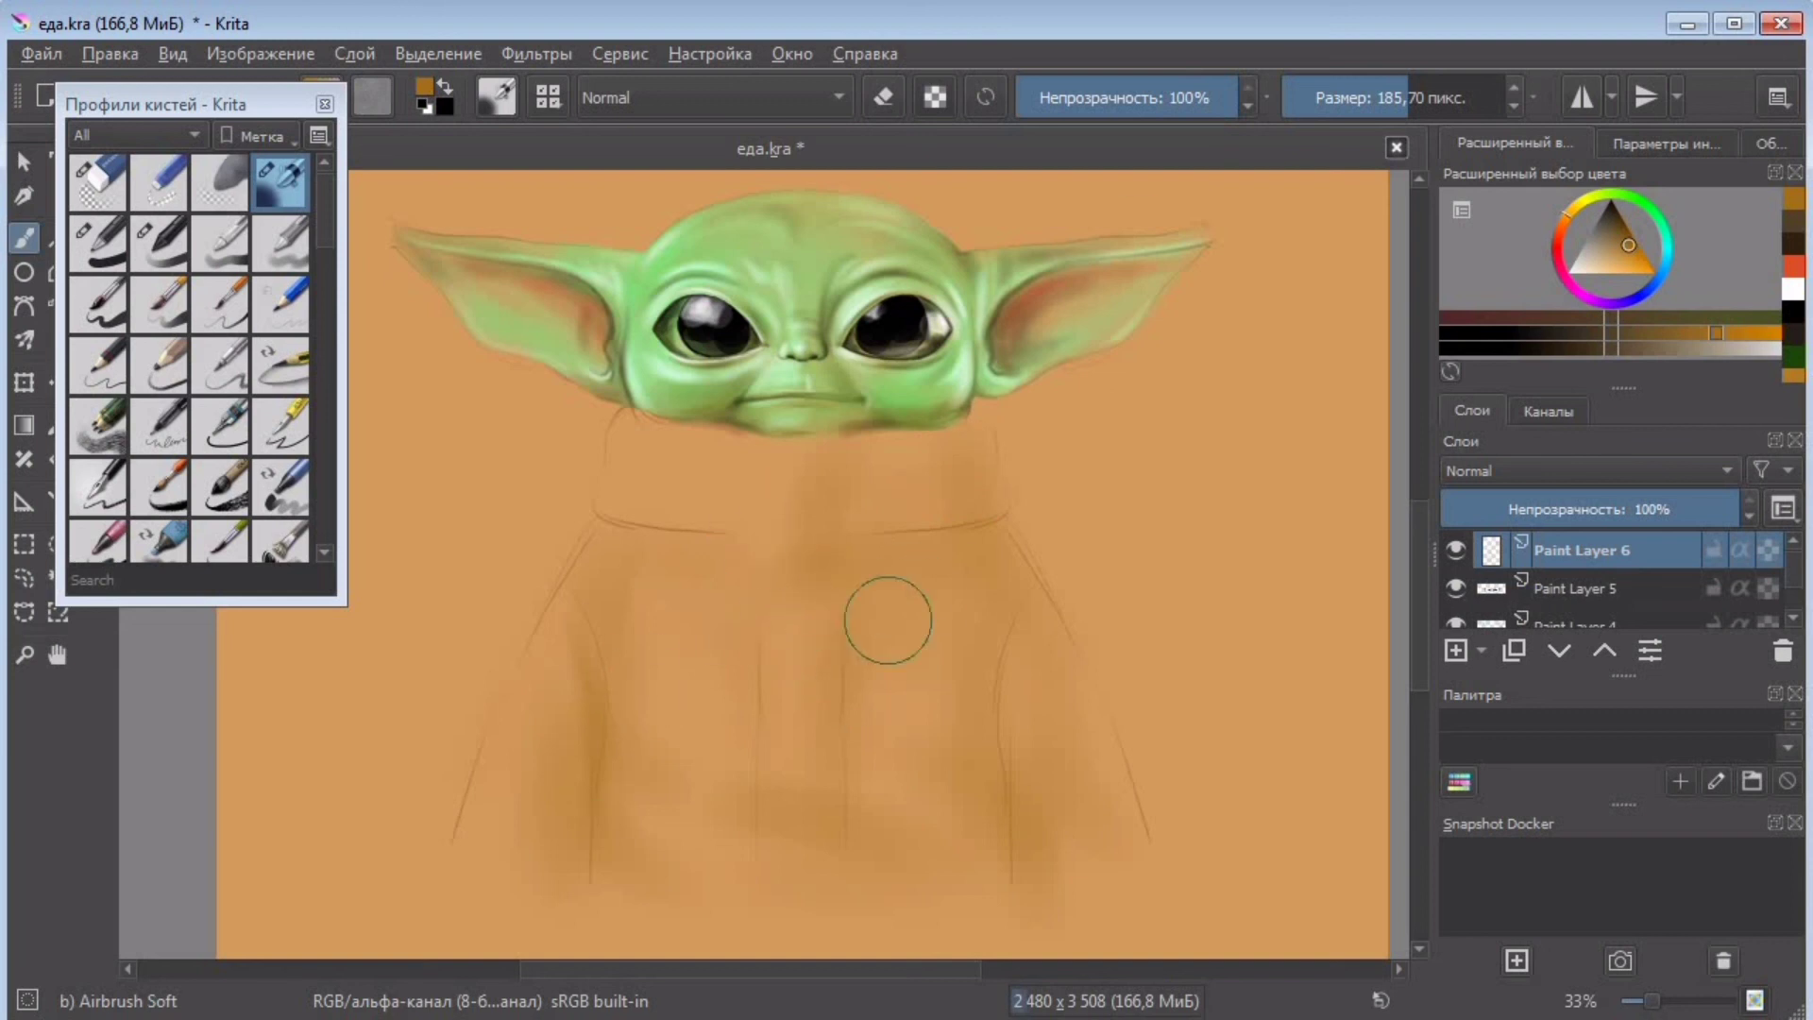
shift+drag(974, 508, 868, 541)
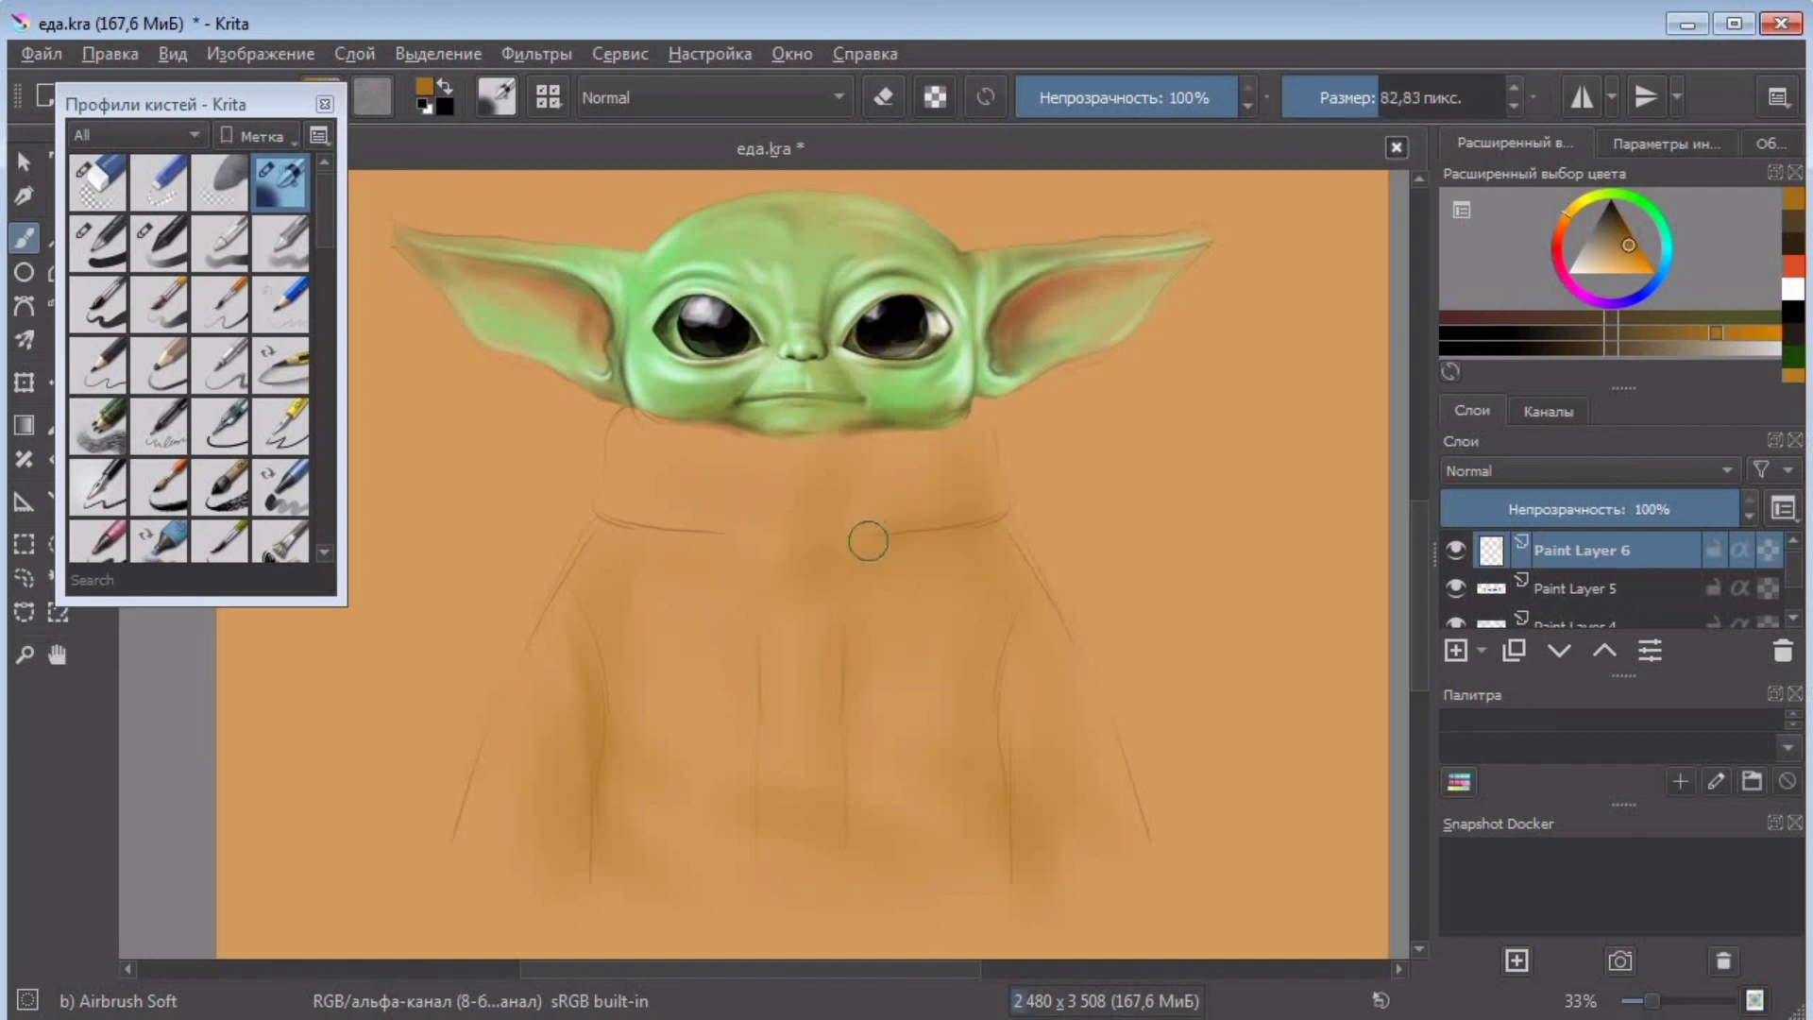
drag(1005, 771, 1011, 805)
drag(587, 744, 583, 802)
drag(1011, 731, 1031, 683)
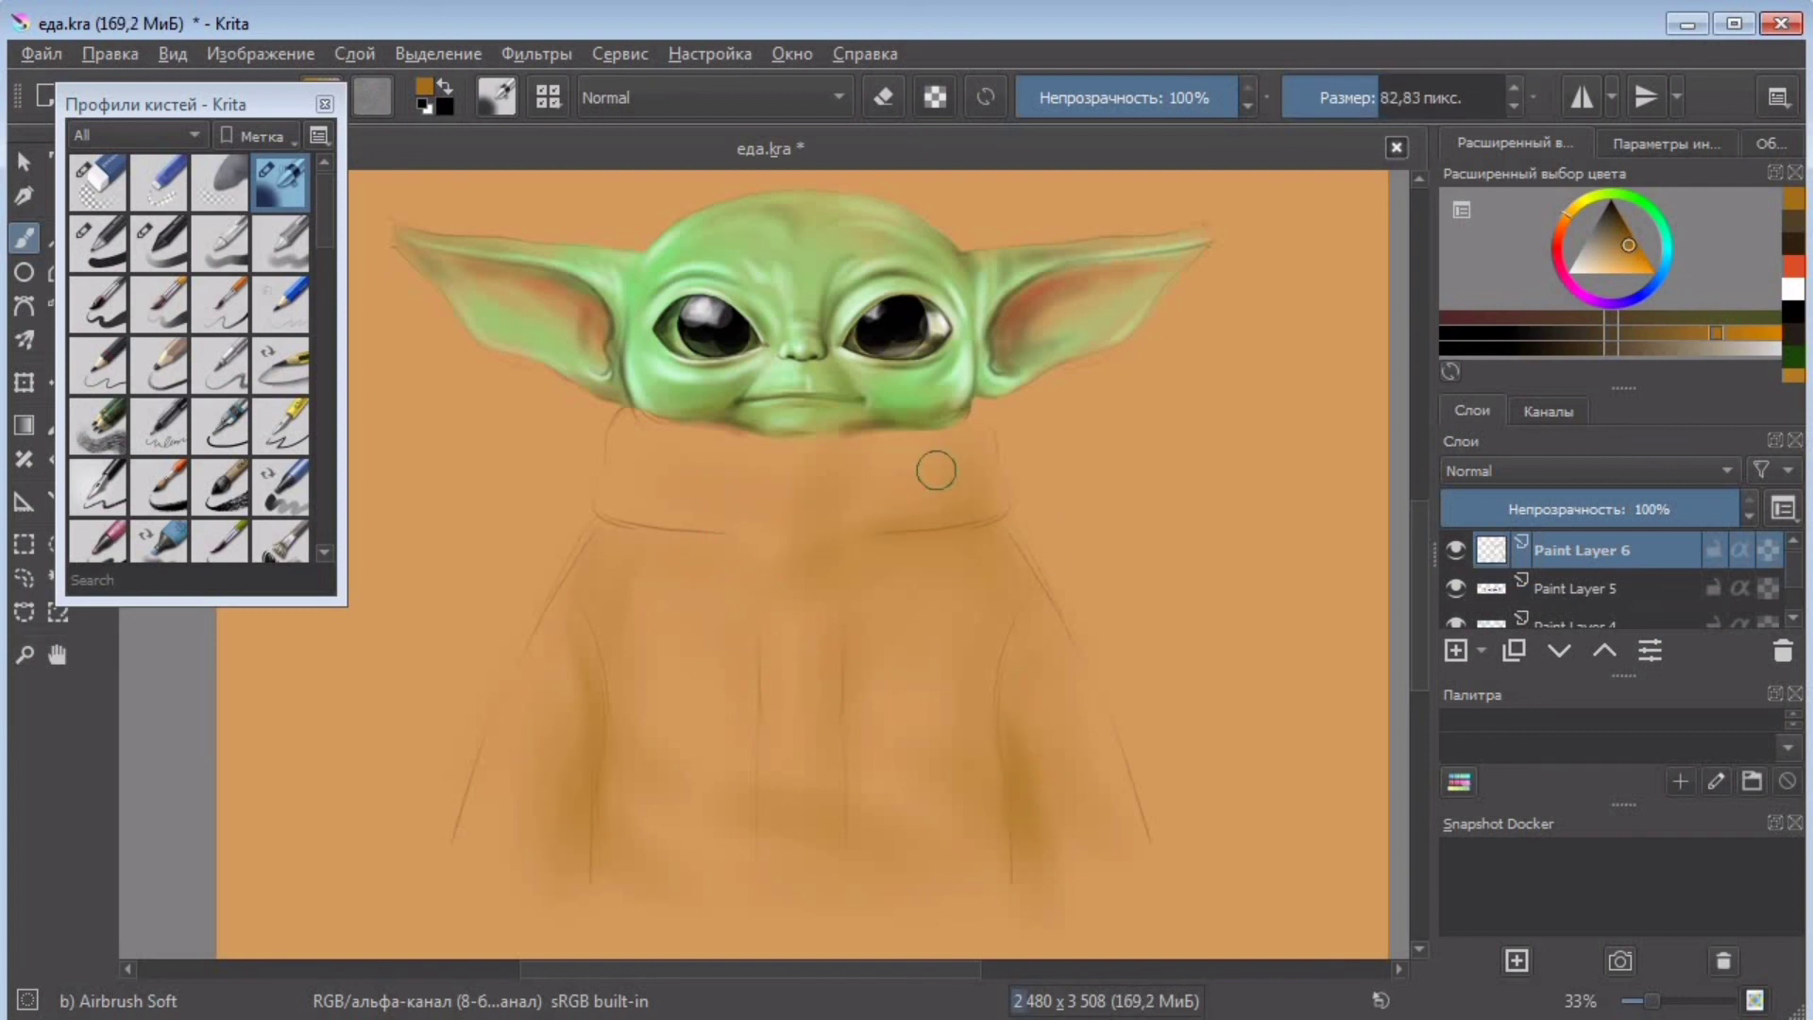
mouse_move(935, 470)
mouse_down()
mouse_move(953, 501)
mouse_move(895, 529)
mouse_up()
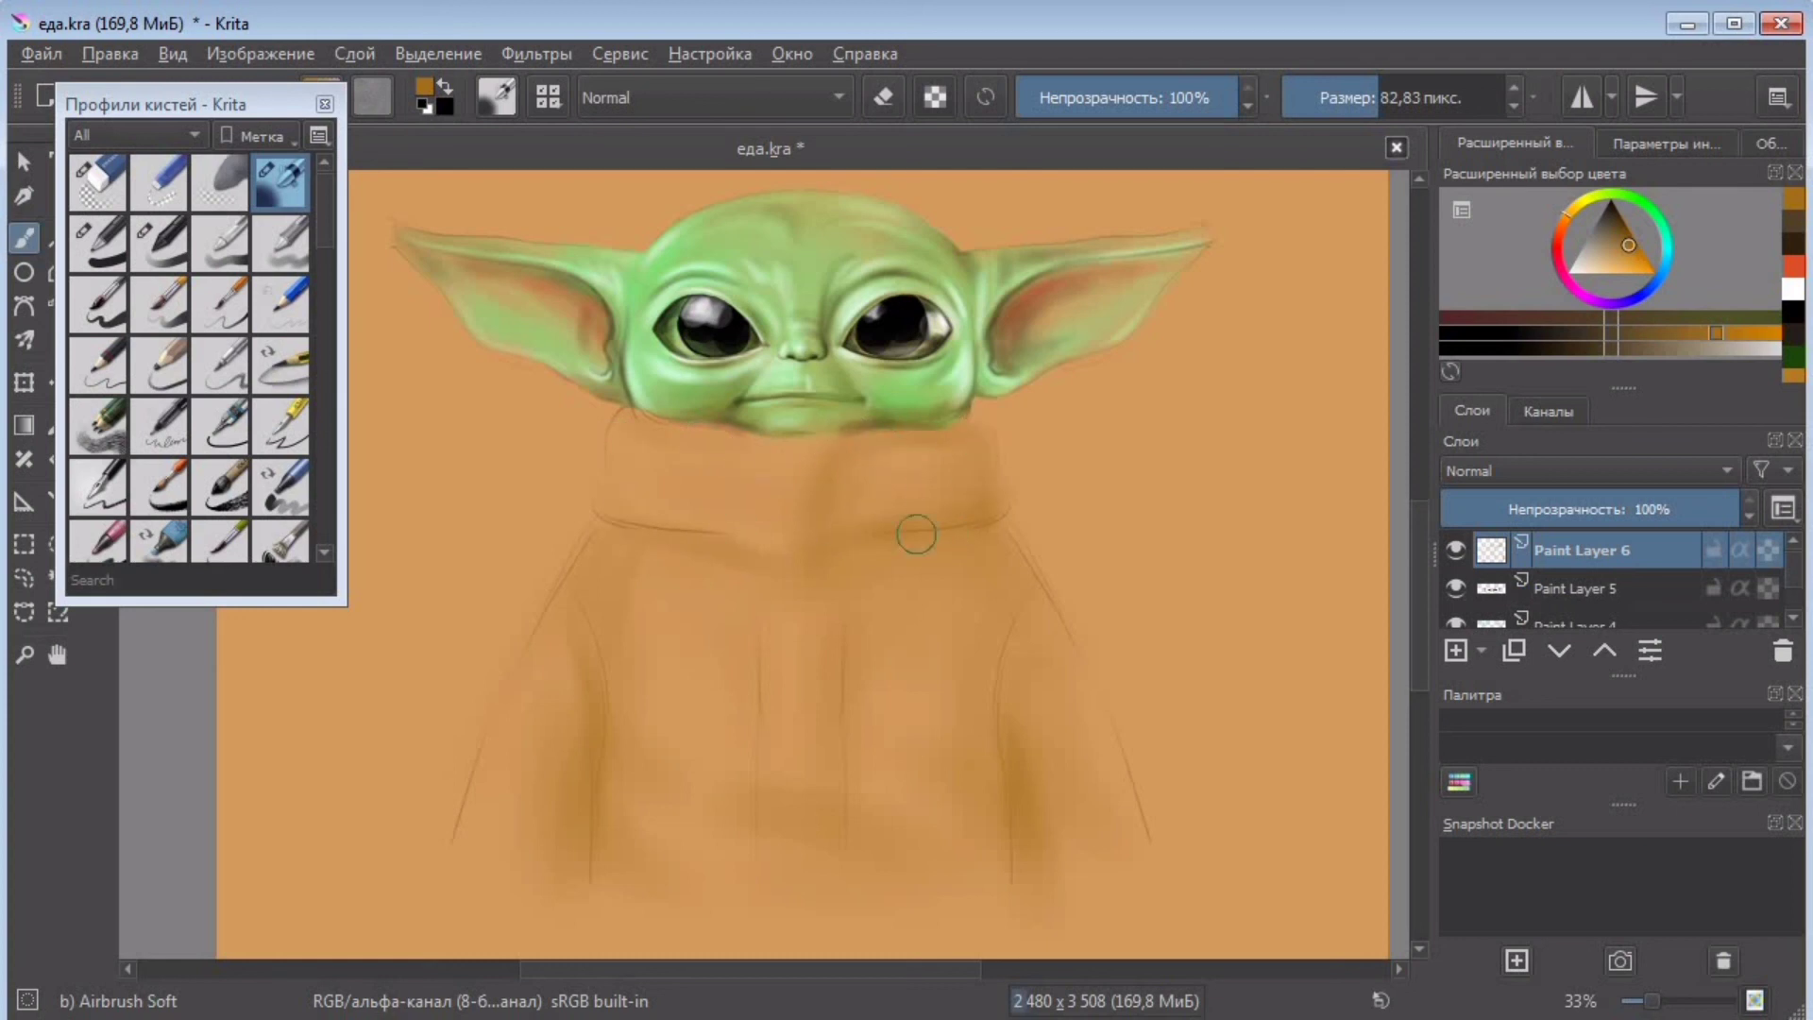
- Deepen the ochre shadows around the lower ends of both sleeves
drag(1422, 639, 1423, 645)
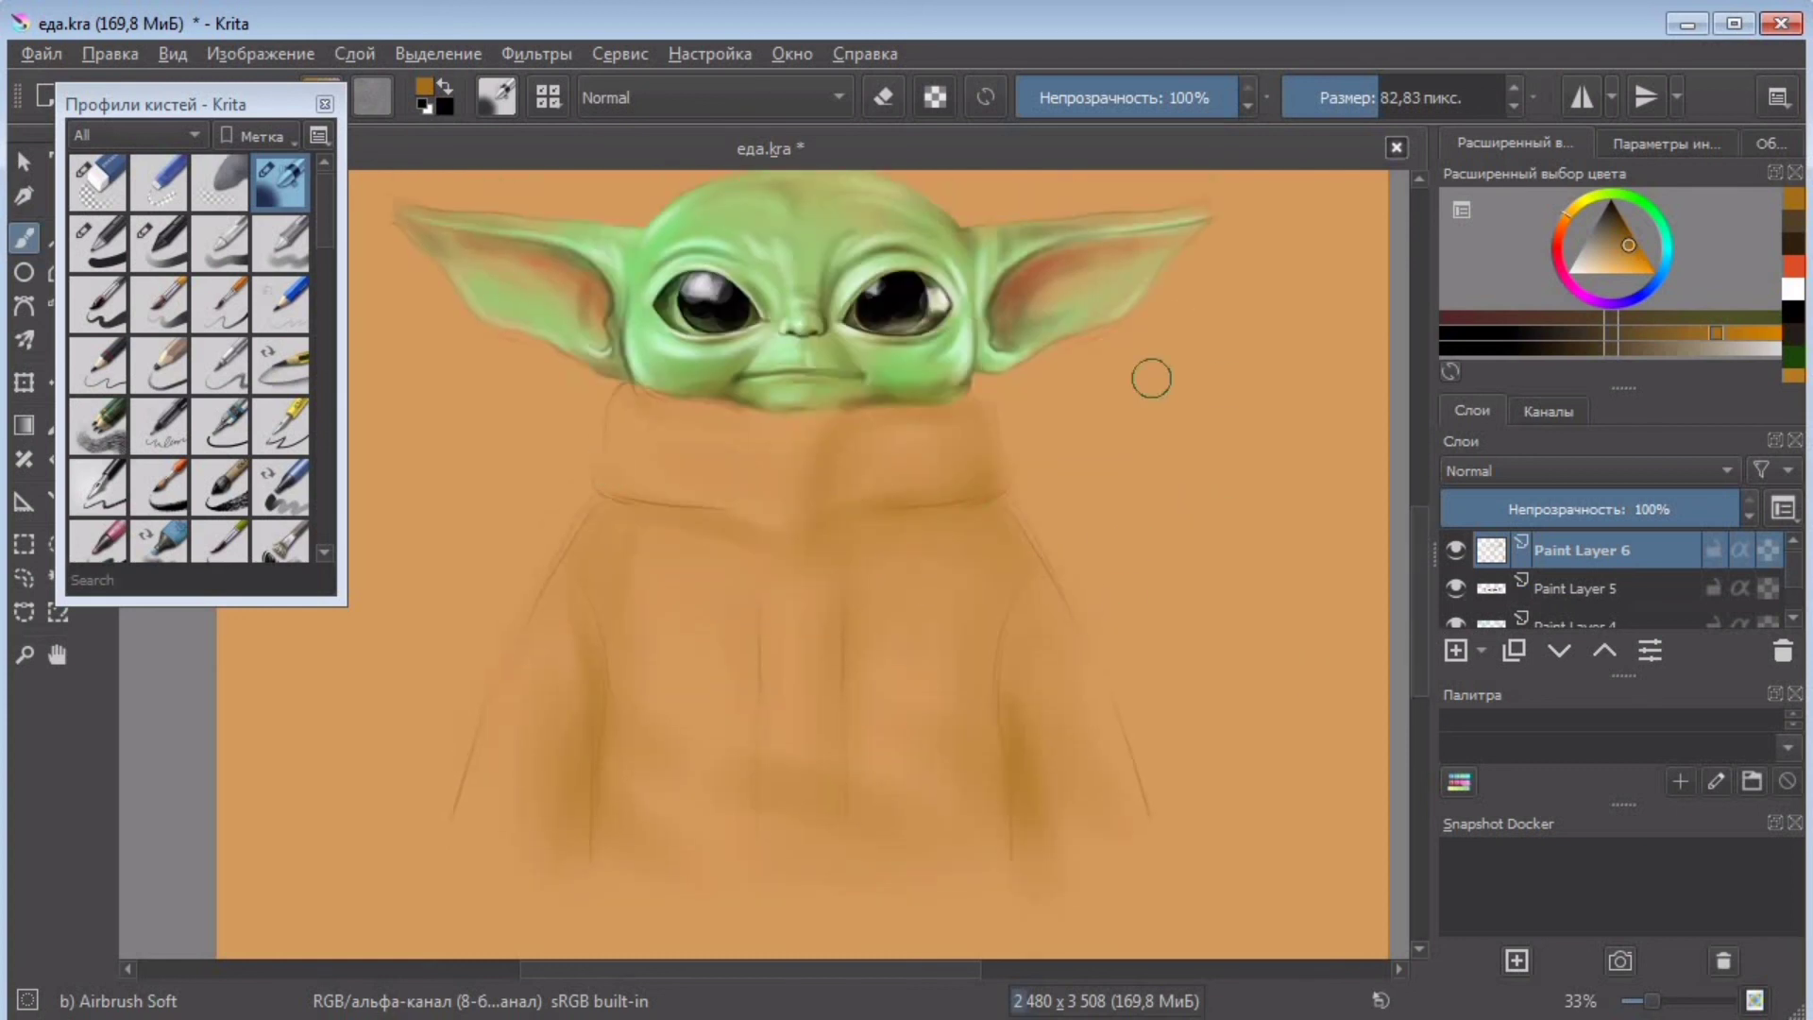
scroll(1424, 610, down, 2)
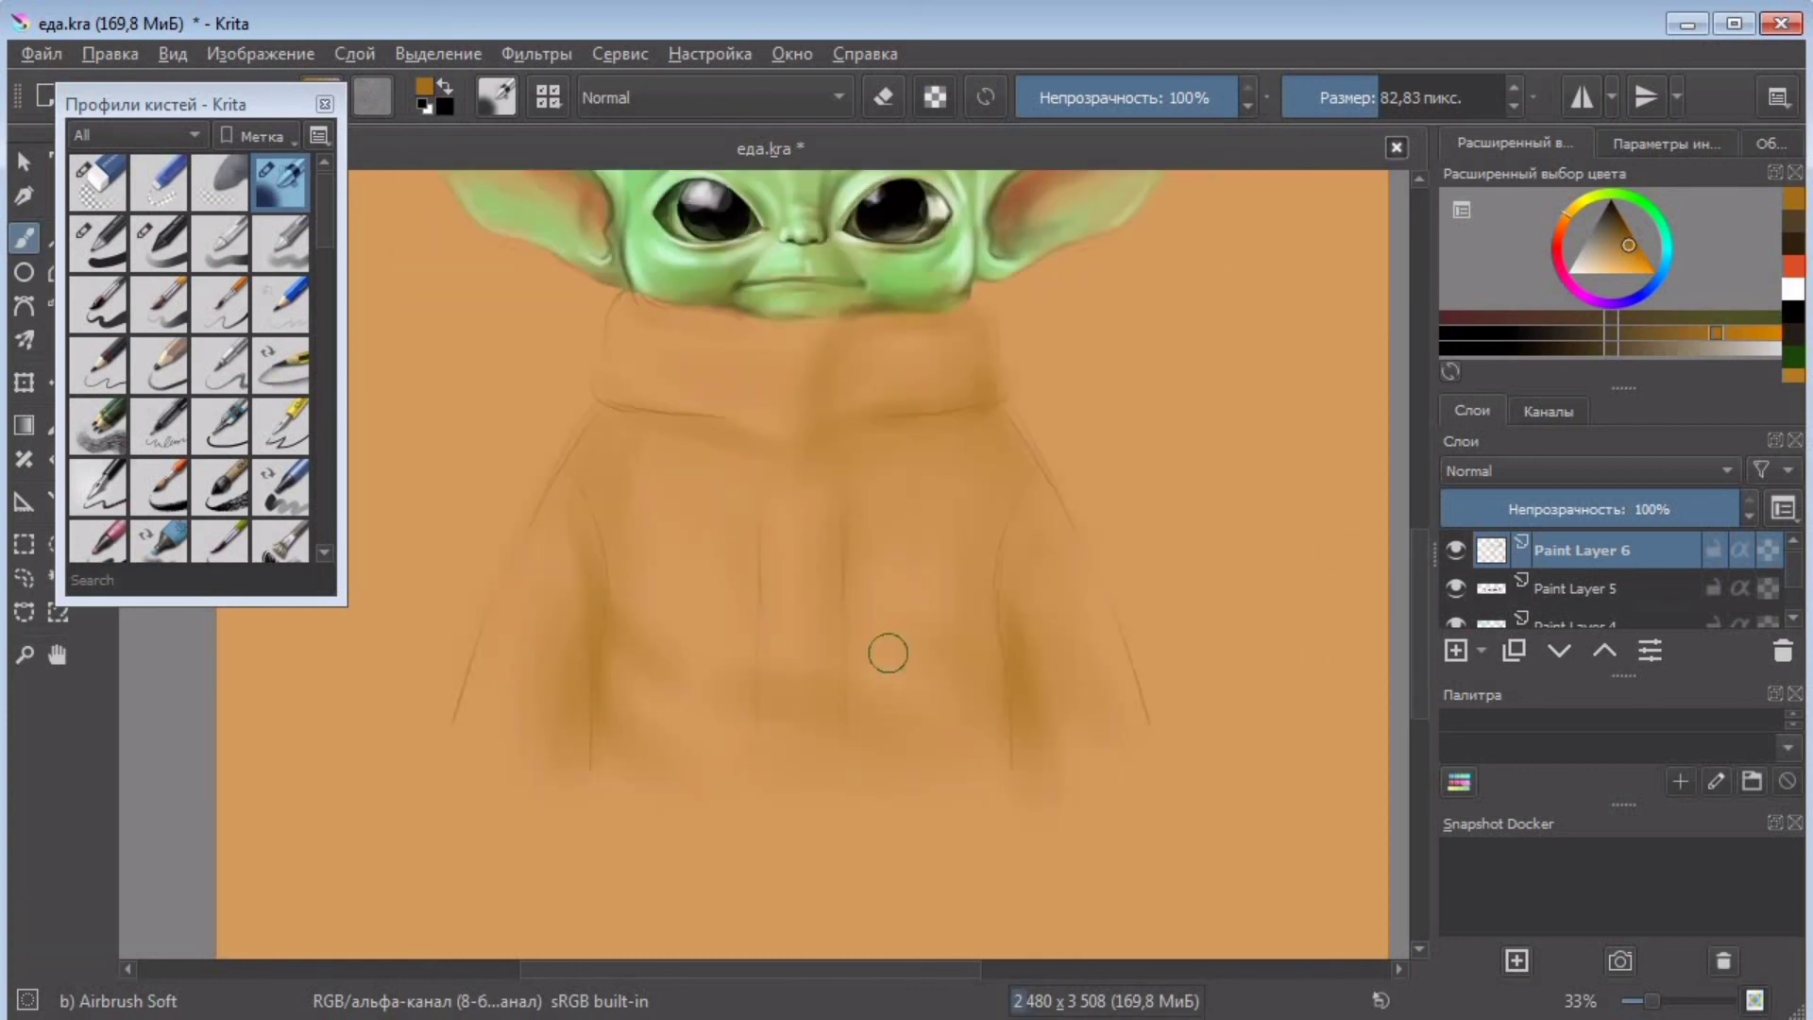
drag(1089, 764, 1033, 678)
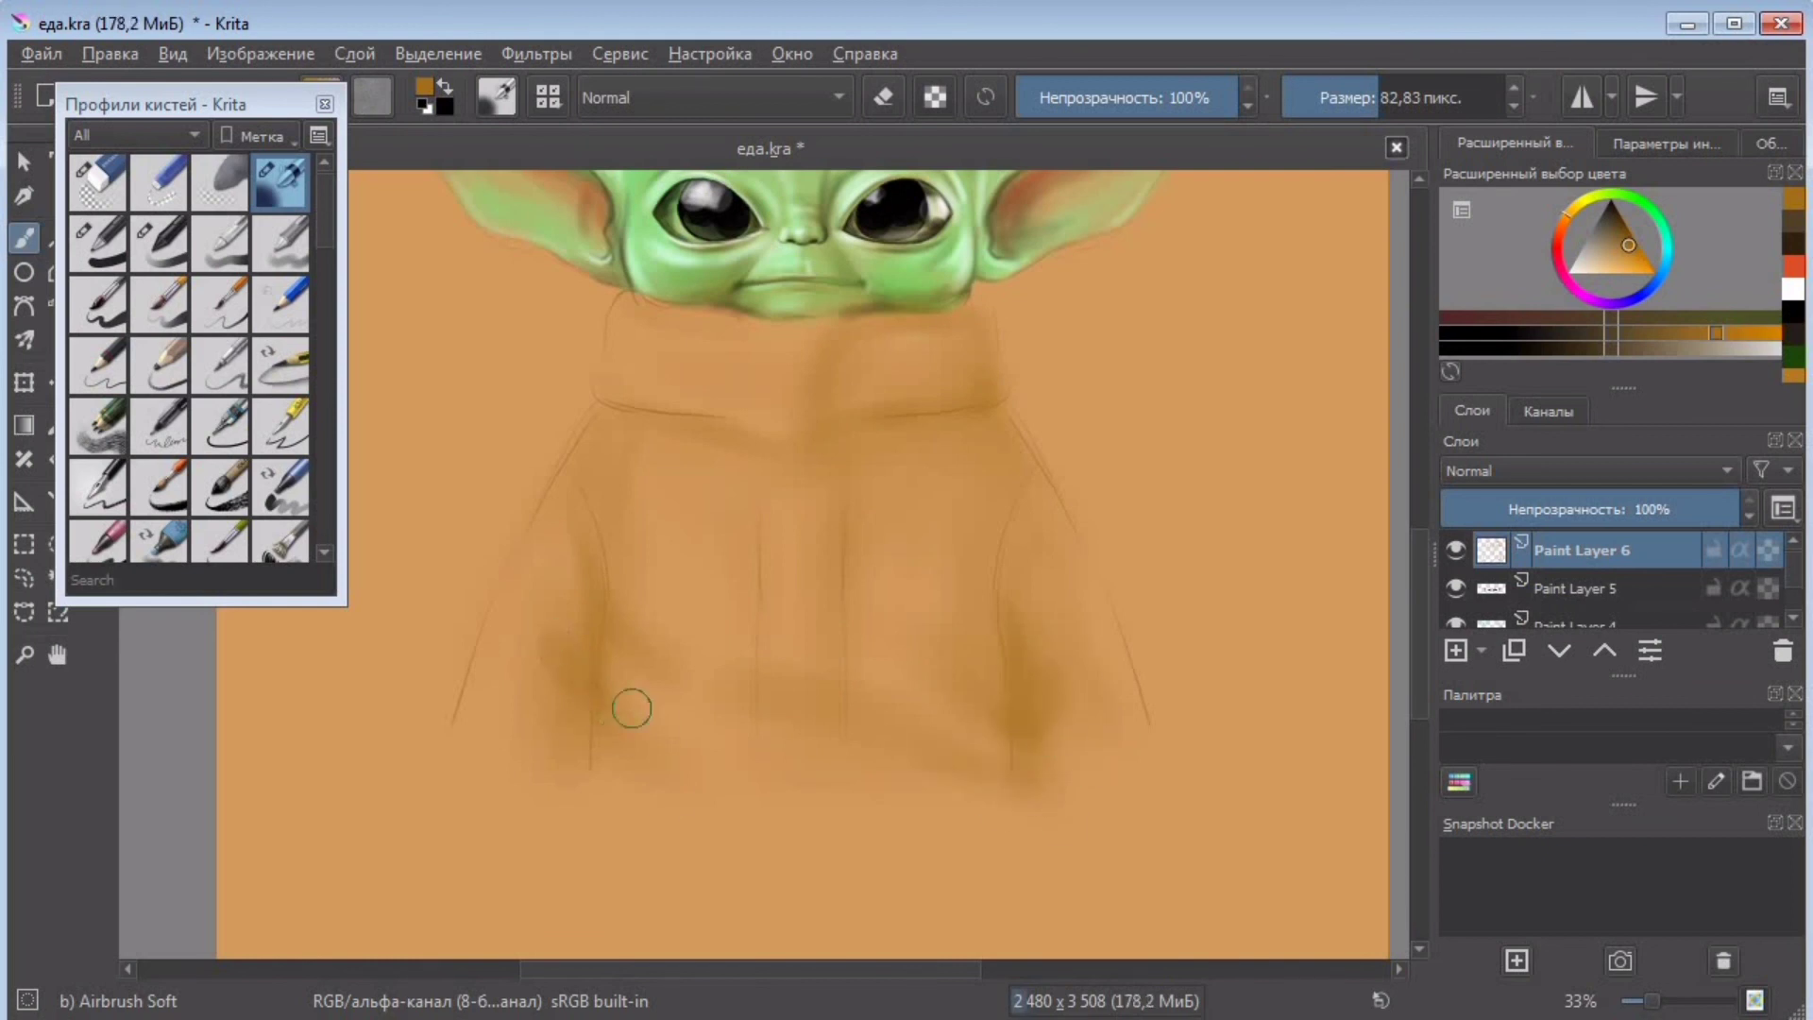
- Choose a very dark brown and airbrush deeper shadows into the sleeve creases and the robe's lower folds
drag(1544, 318, 1565, 348)
drag(573, 675, 593, 666)
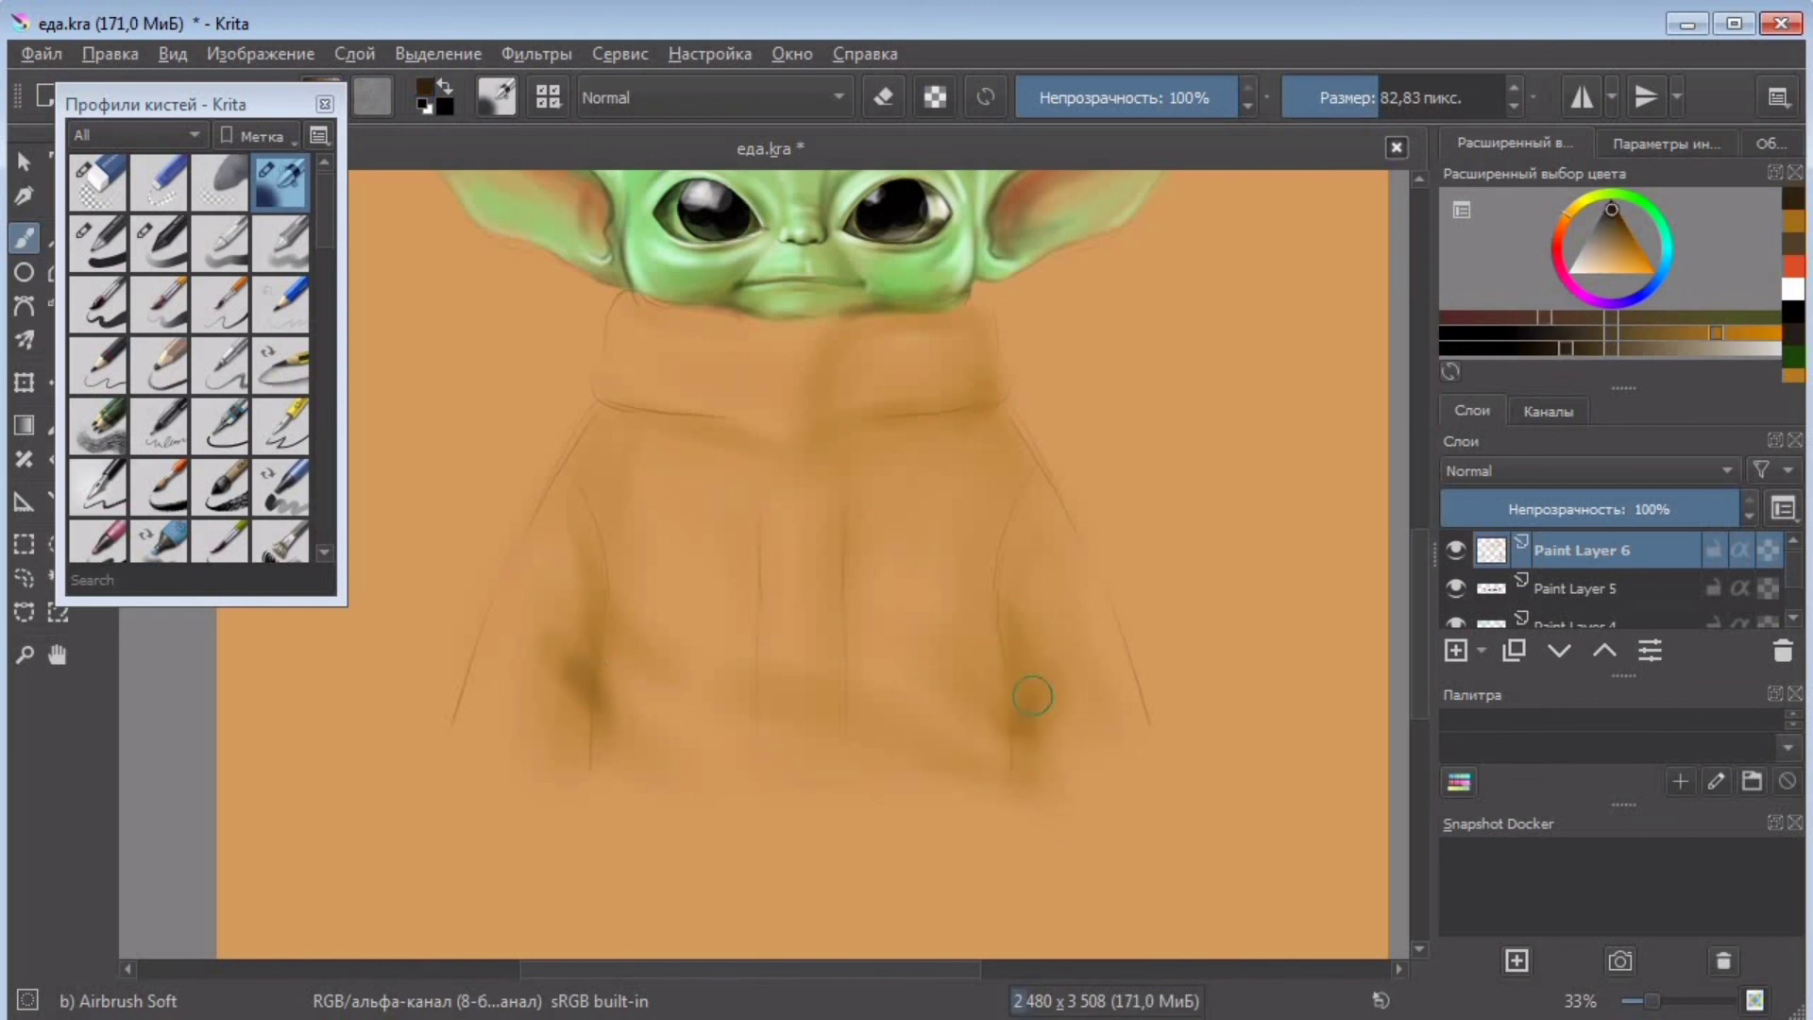
drag(878, 755, 774, 722)
drag(990, 546, 978, 597)
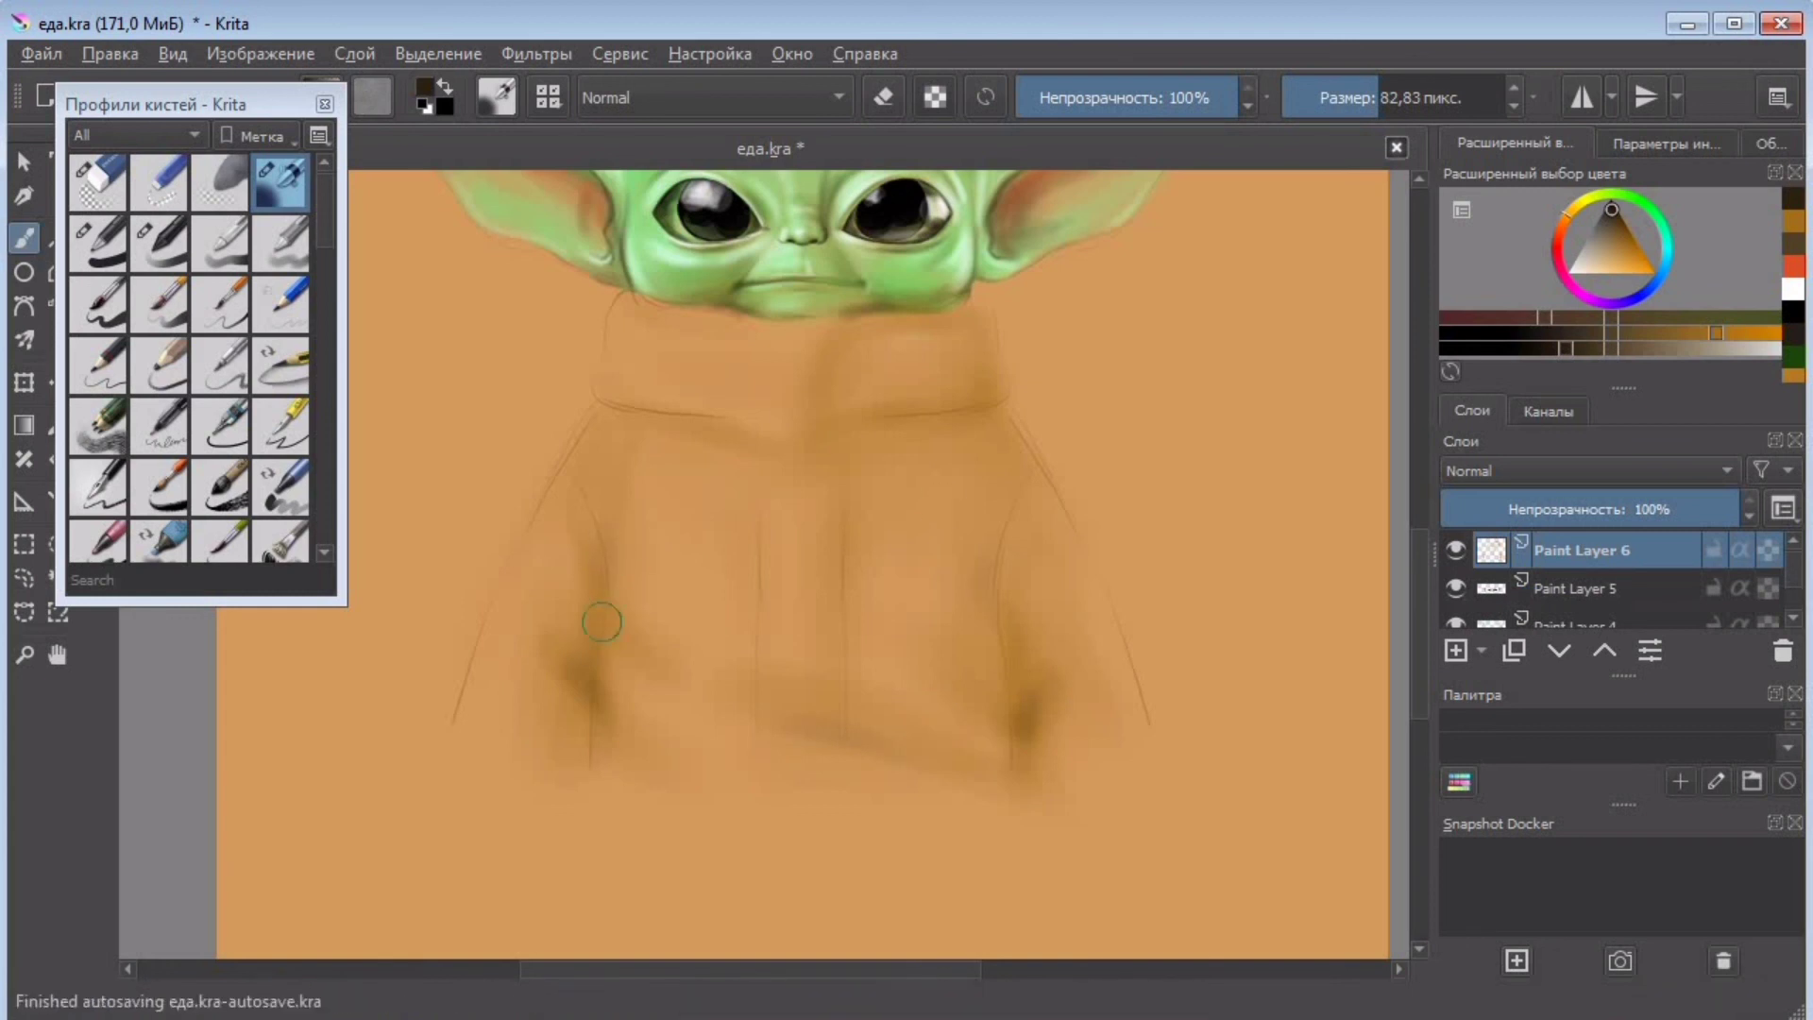
- Choose a medium brown, set the brush size to 39.22 px and define the collar's front fold and lower edge
scroll(623, 478, up, 2)
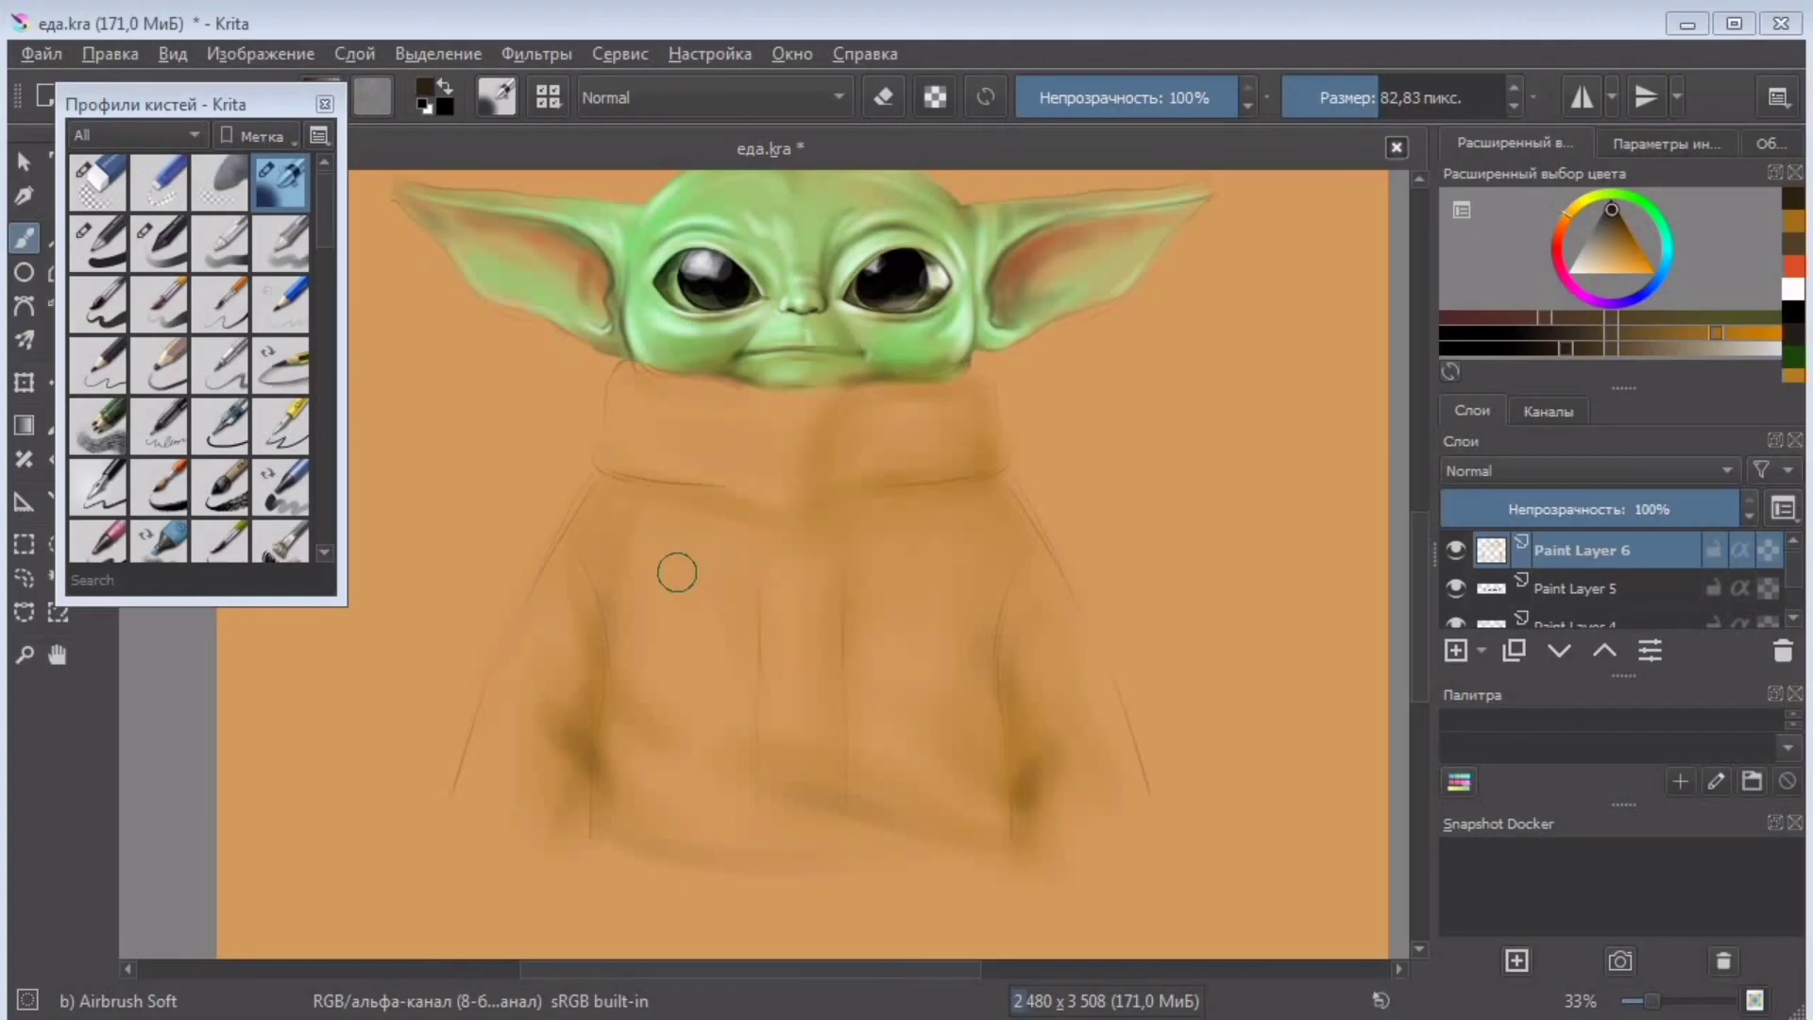
click(1627, 334)
drag(1372, 92, 1356, 92)
drag(837, 402, 797, 510)
mouse_move(604, 469)
mouse_down()
mouse_move(769, 515)
mouse_move(836, 671)
mouse_up()
- Define the robe's front seam and the inner edges of both sleeves in medium brown
drag(756, 548, 759, 770)
drag(579, 547, 609, 666)
drag(998, 637, 1005, 694)
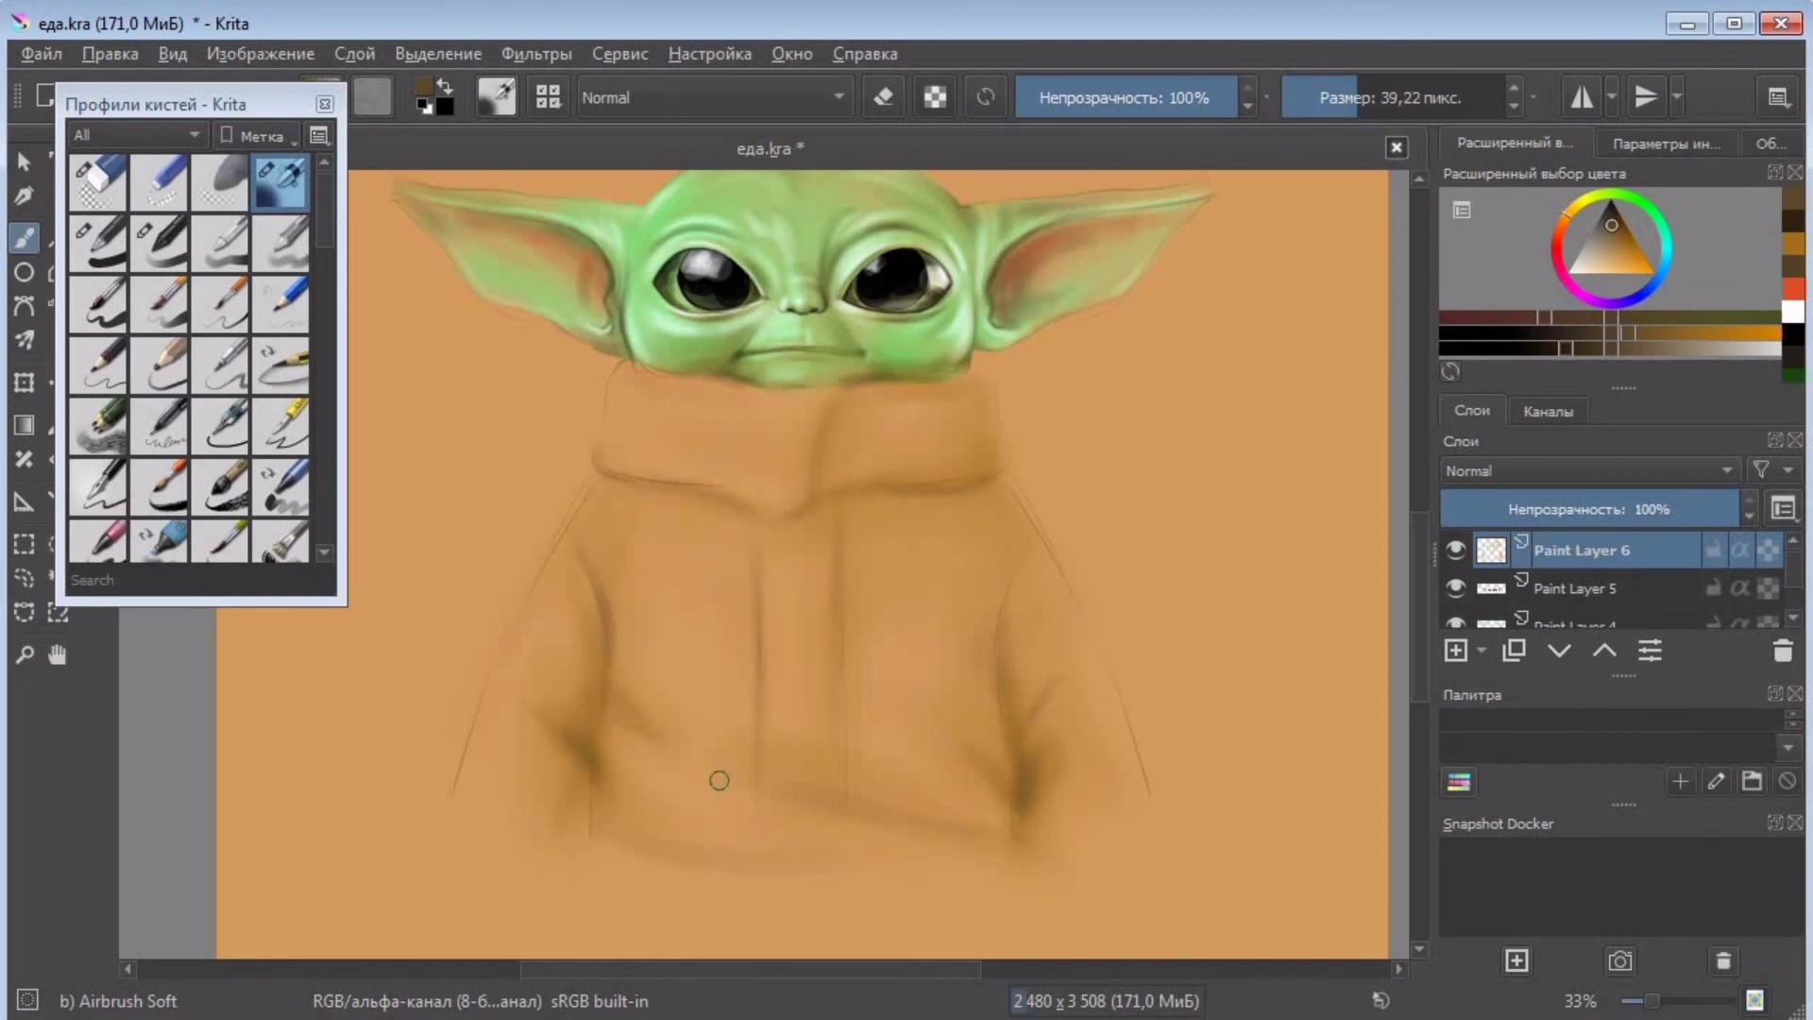
- Airbrush soft brown shadows along the right-hand sleeve and the robe folds beside it
mouse_move(998, 692)
mouse_down()
mouse_move(954, 382)
mouse_move(838, 434)
mouse_move(845, 482)
mouse_move(880, 497)
mouse_up()
click(1388, 96)
drag(1035, 570, 1117, 812)
drag(1006, 779, 921, 699)
- Choose white, set the brush size to 54.10 px and highlight the collar's outer edges and surface
click(1793, 311)
click(1365, 97)
drag(617, 416, 779, 397)
mouse_move(620, 455)
mouse_down()
mouse_move(793, 477)
mouse_move(907, 406)
mouse_move(982, 416)
mouse_up()
drag(638, 412, 615, 423)
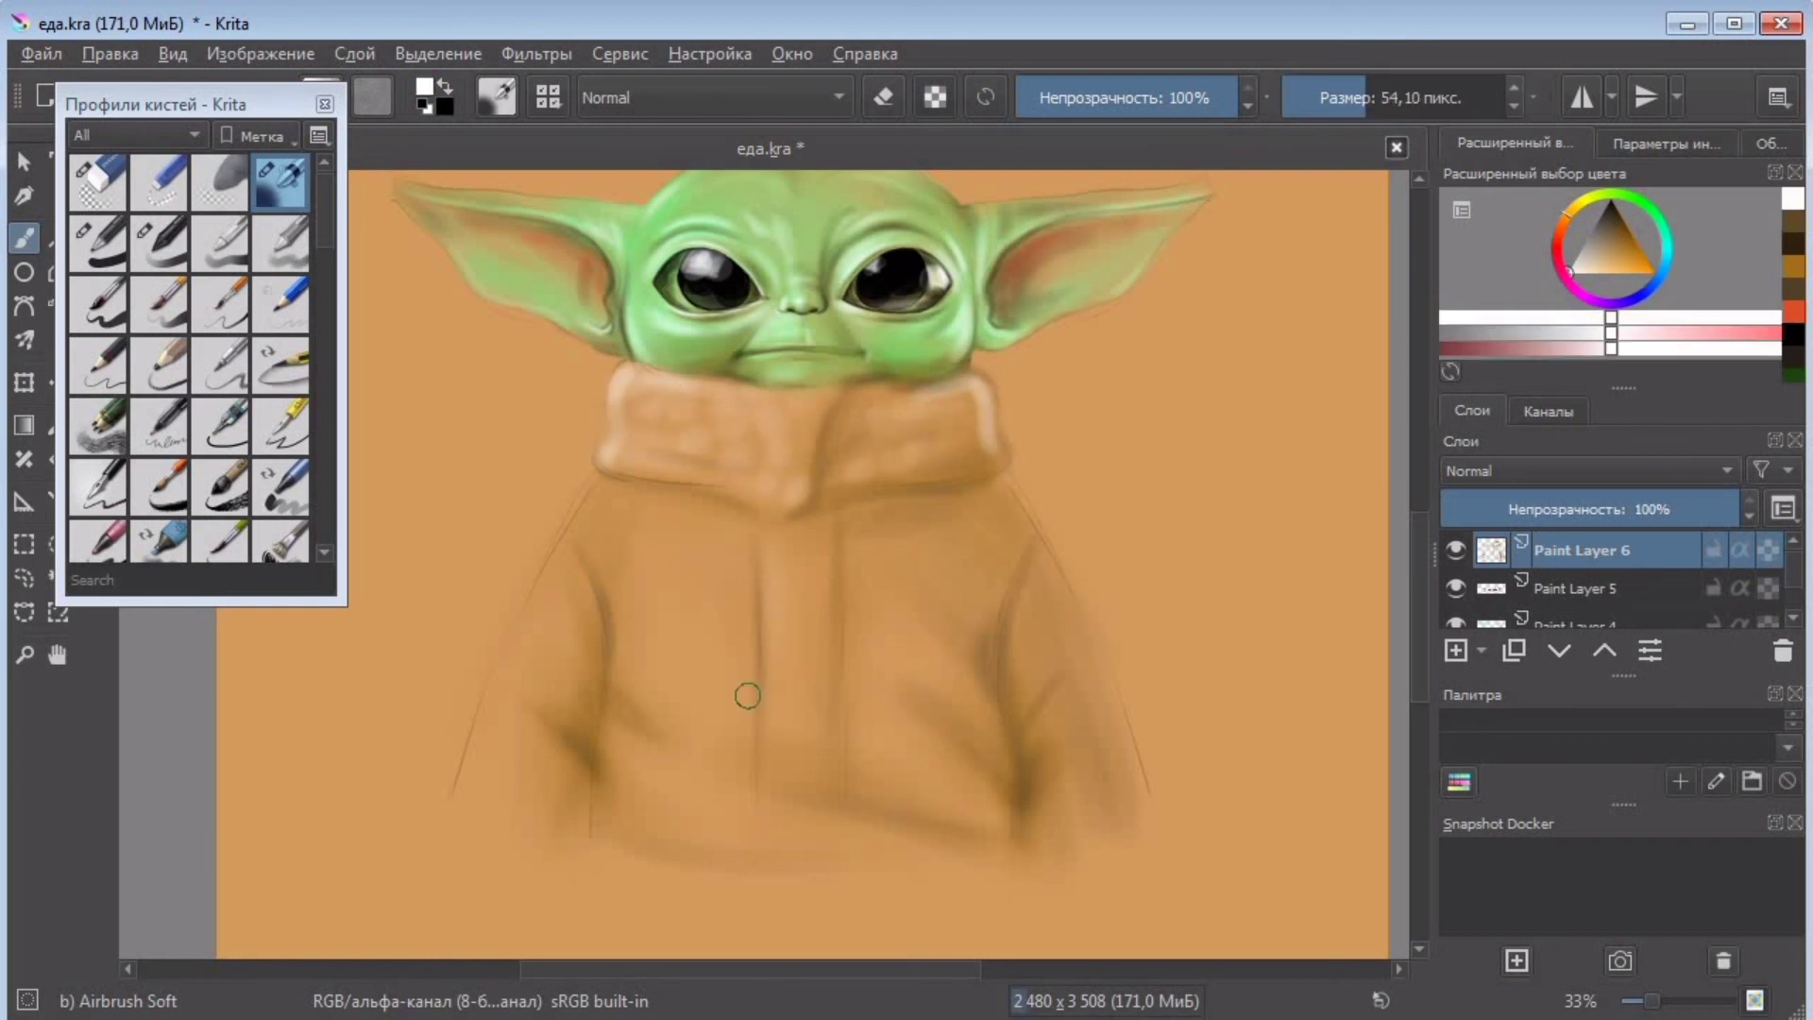
- Add white highlights to the collar's lower front edge, the left-hand shoulder and sleeve creases, and the robe's chest folds
drag(783, 511, 682, 483)
drag(807, 453, 756, 500)
drag(604, 489, 510, 649)
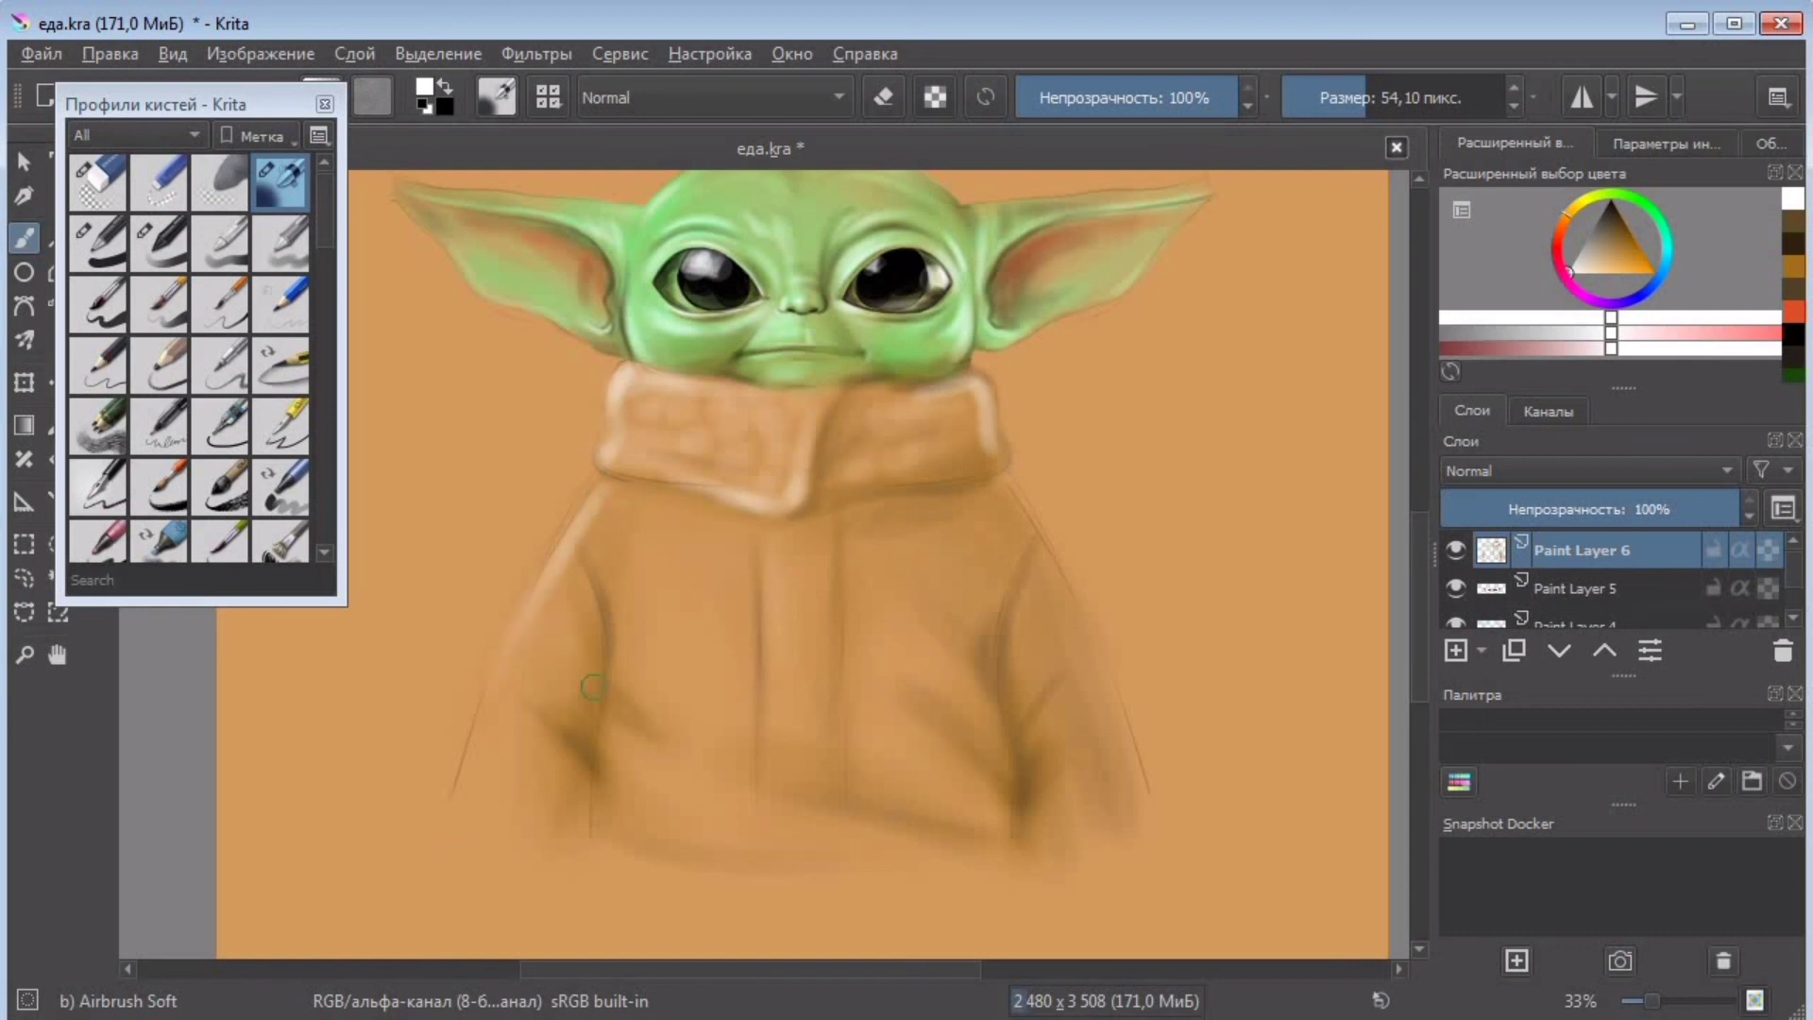
drag(601, 570, 675, 716)
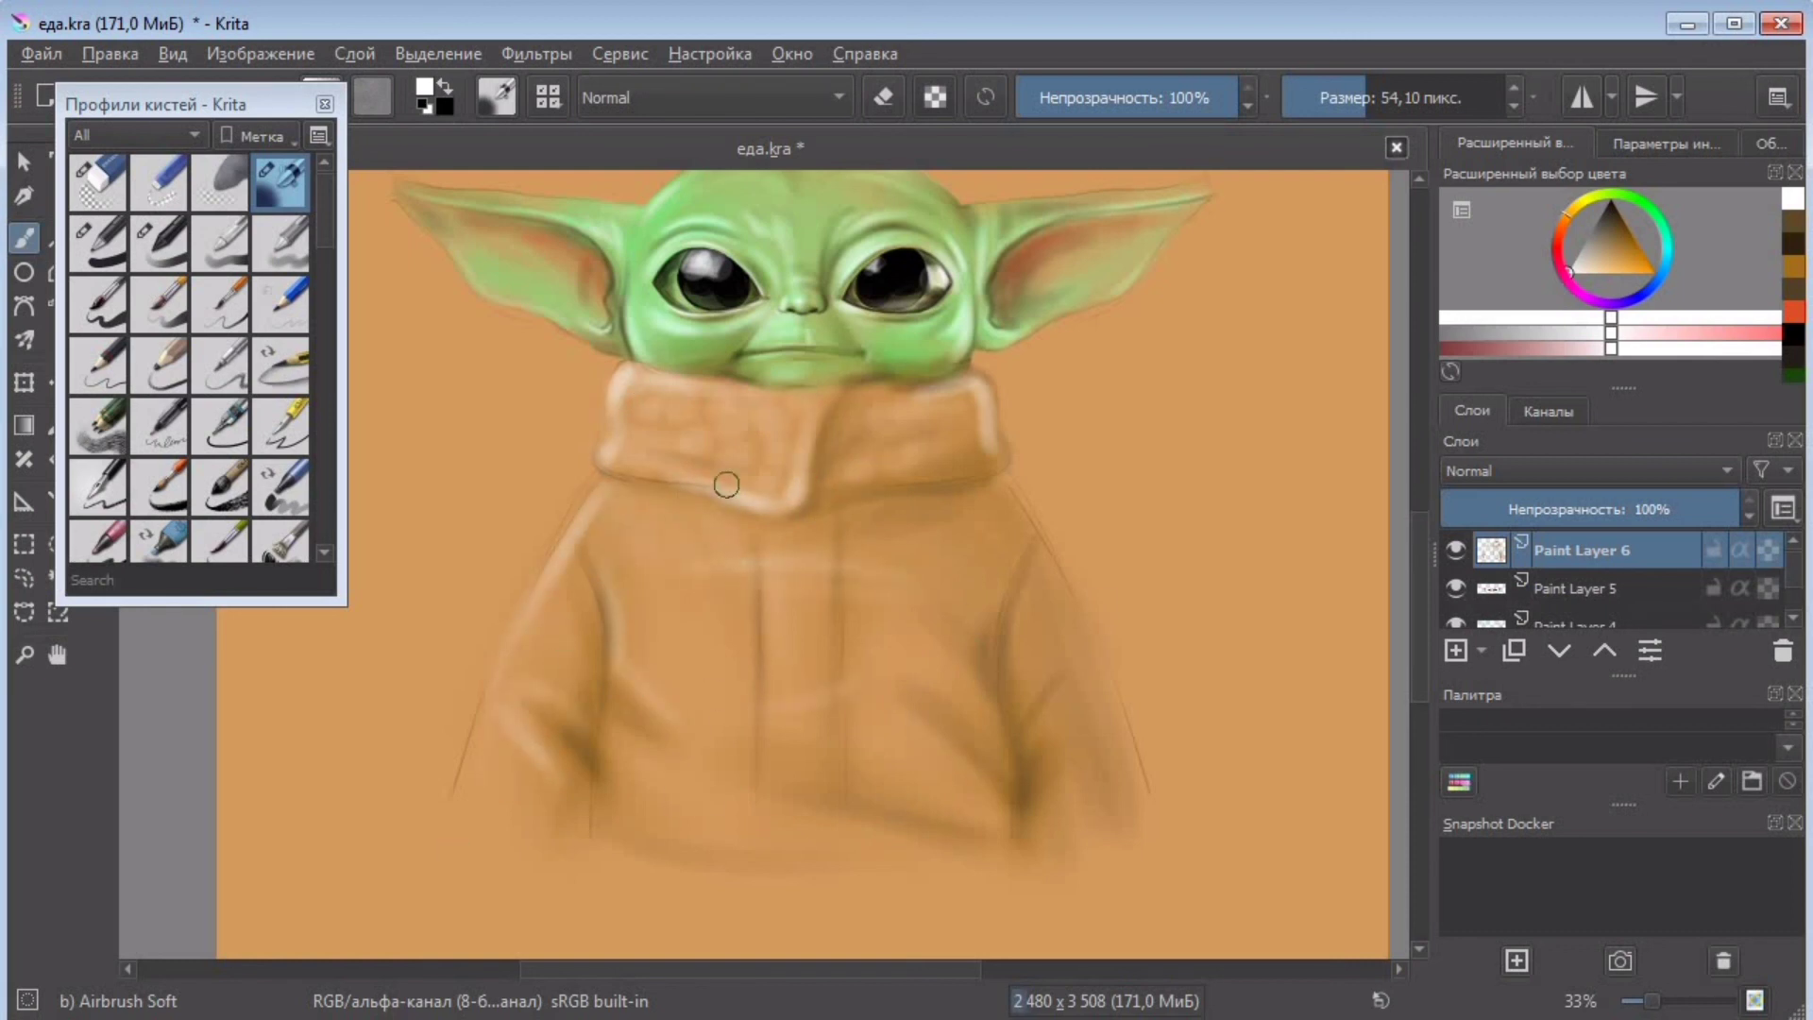
- Set the brush size to 34.95 px and build a fluffy texture across the collar with fine light and dark strokes
click(1348, 99)
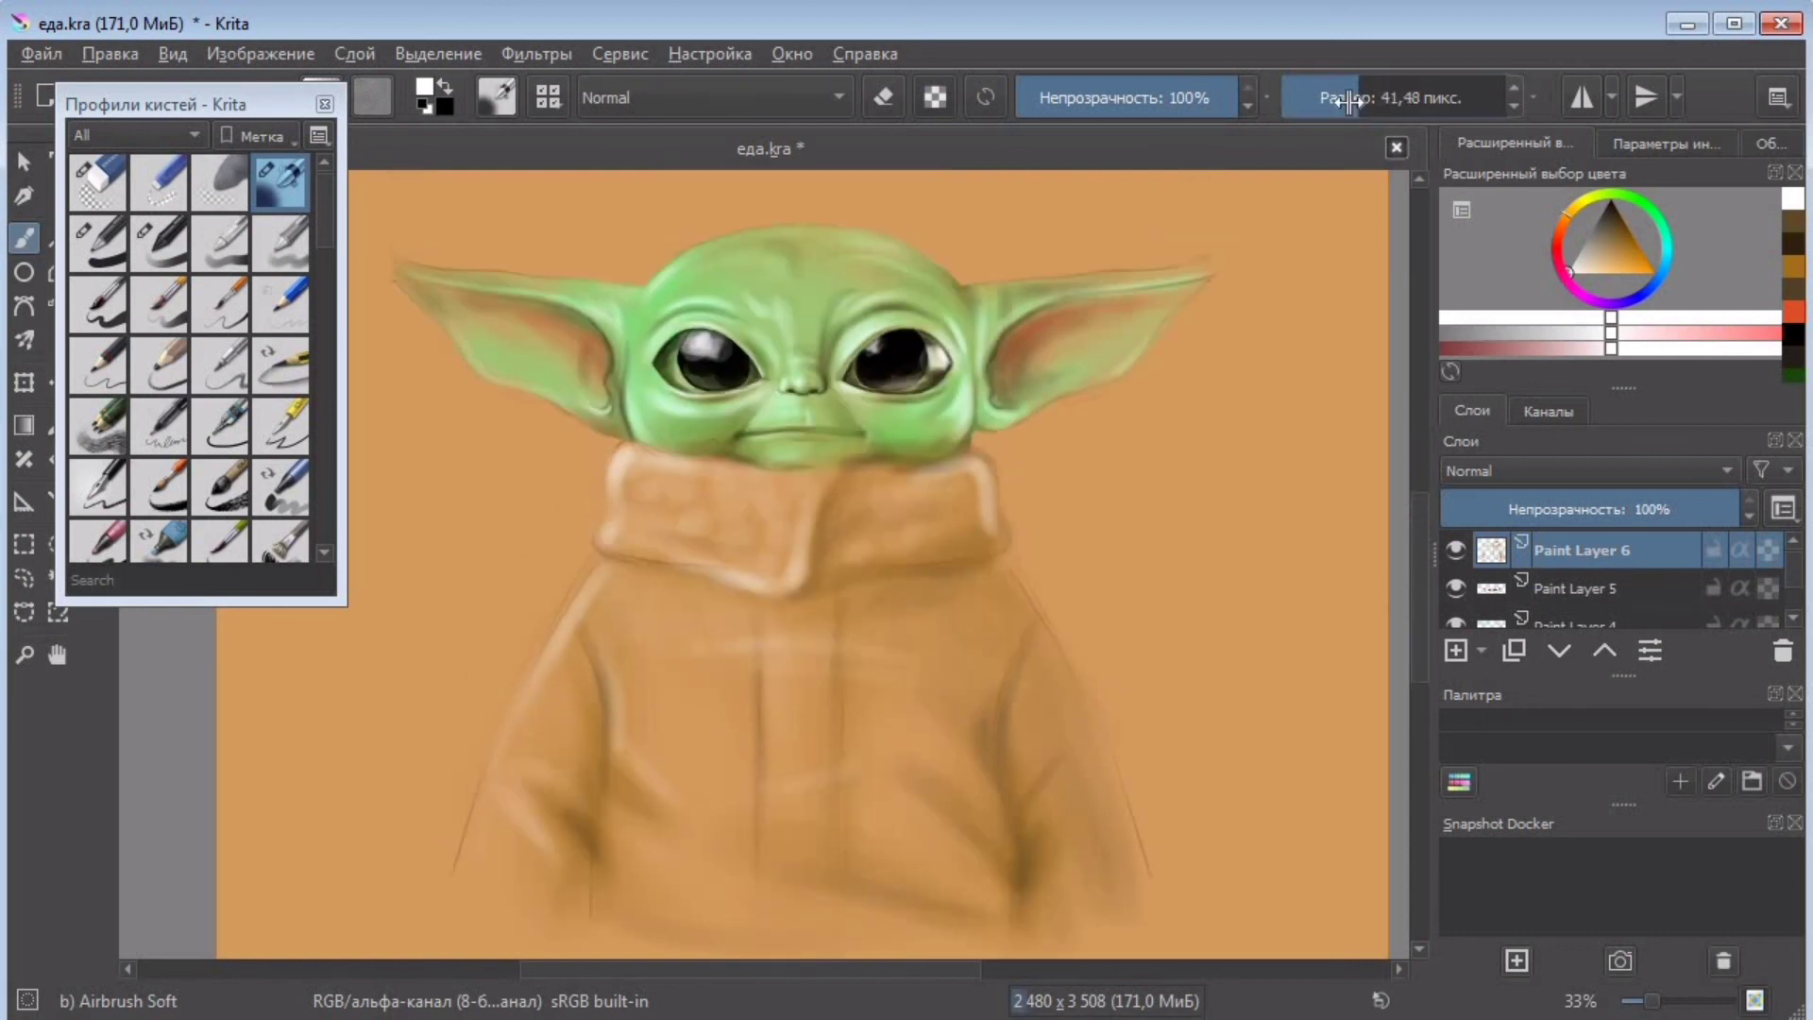
click(1343, 99)
mouse_move(640, 486)
mouse_down()
mouse_move(674, 513)
mouse_move(664, 534)
mouse_up()
drag(728, 472, 776, 565)
drag(785, 497, 705, 538)
drag(863, 506, 899, 542)
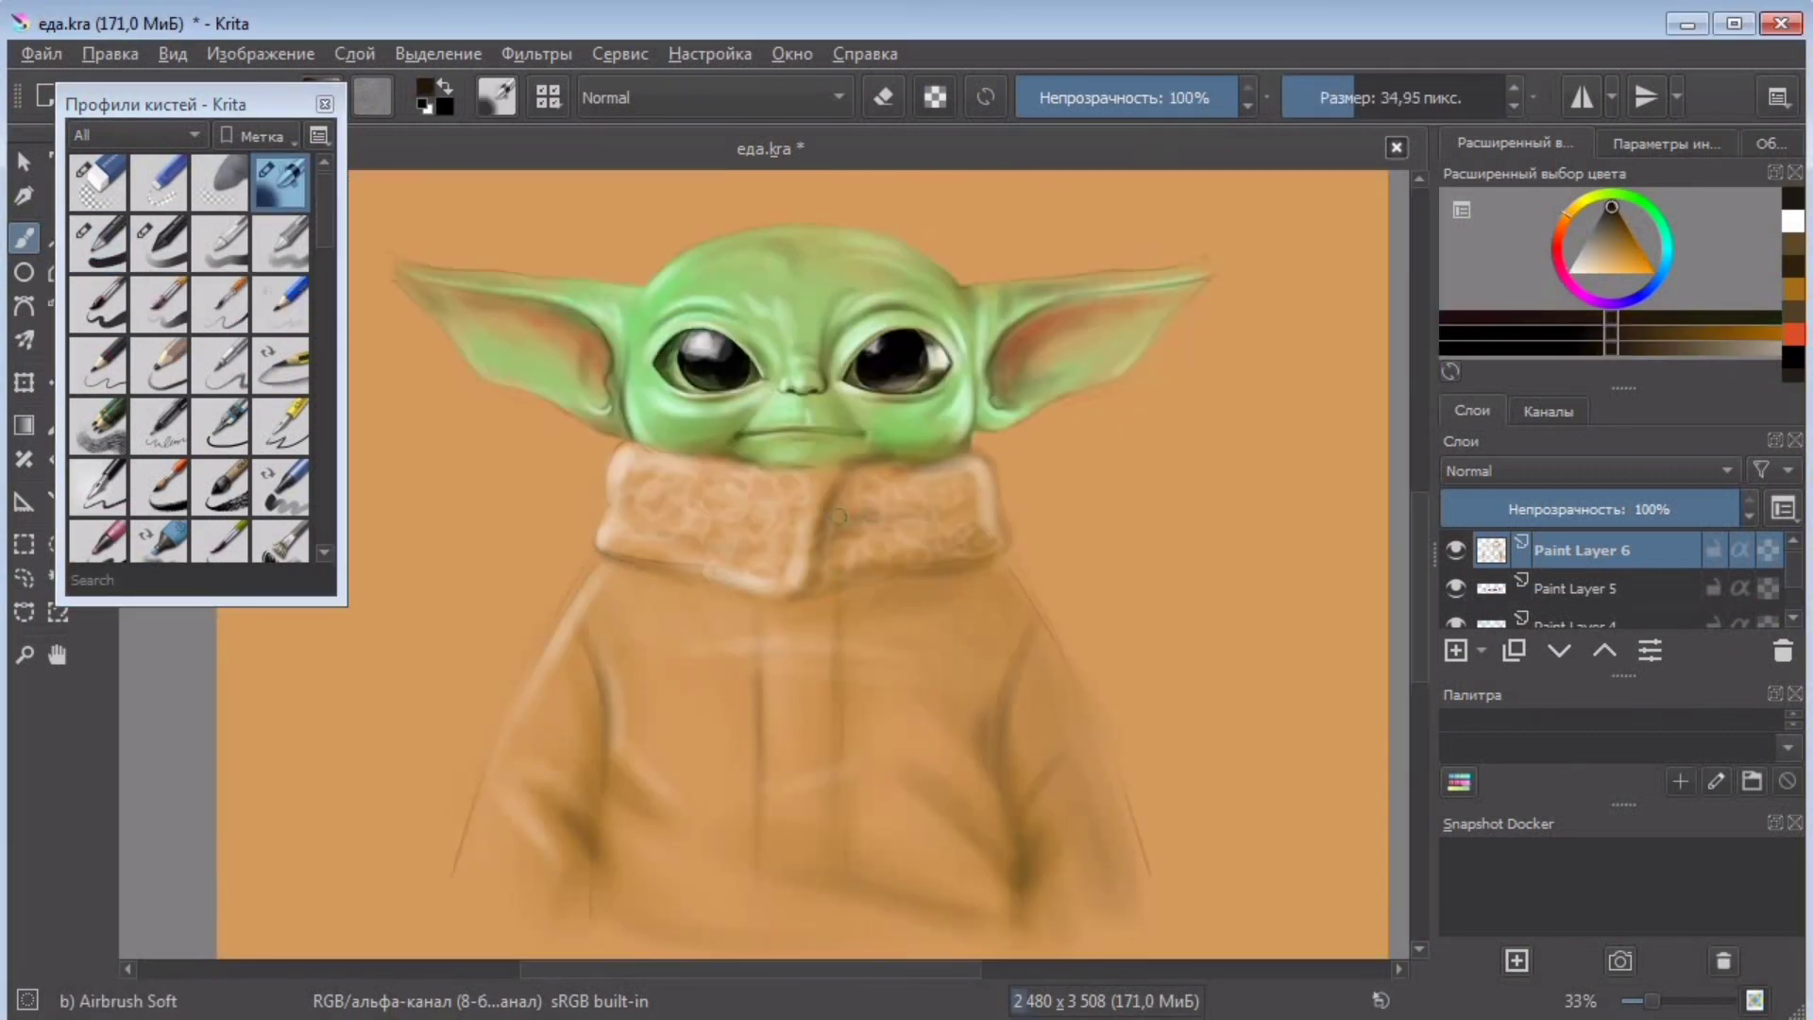
drag(839, 516, 1004, 528)
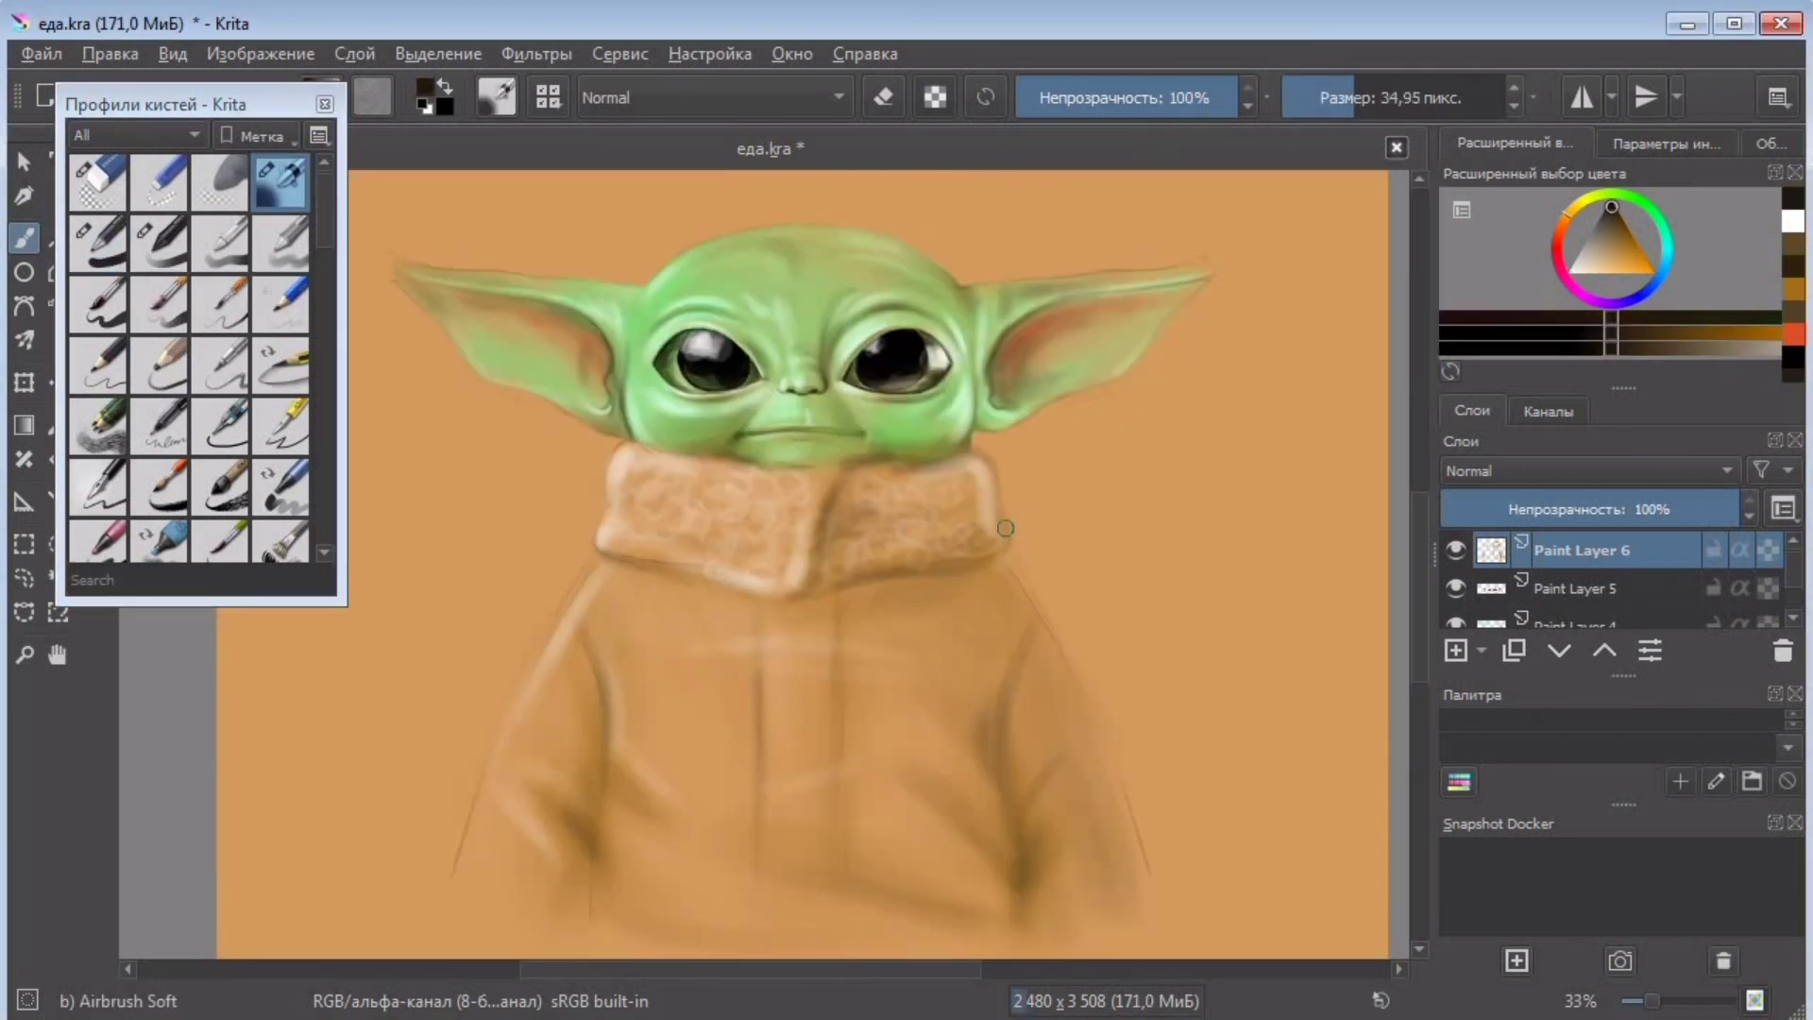
- Sign the artwork below the robe in very dark brown with the Basic-1 brush at 3.21 px
key(minus)
key(minus)
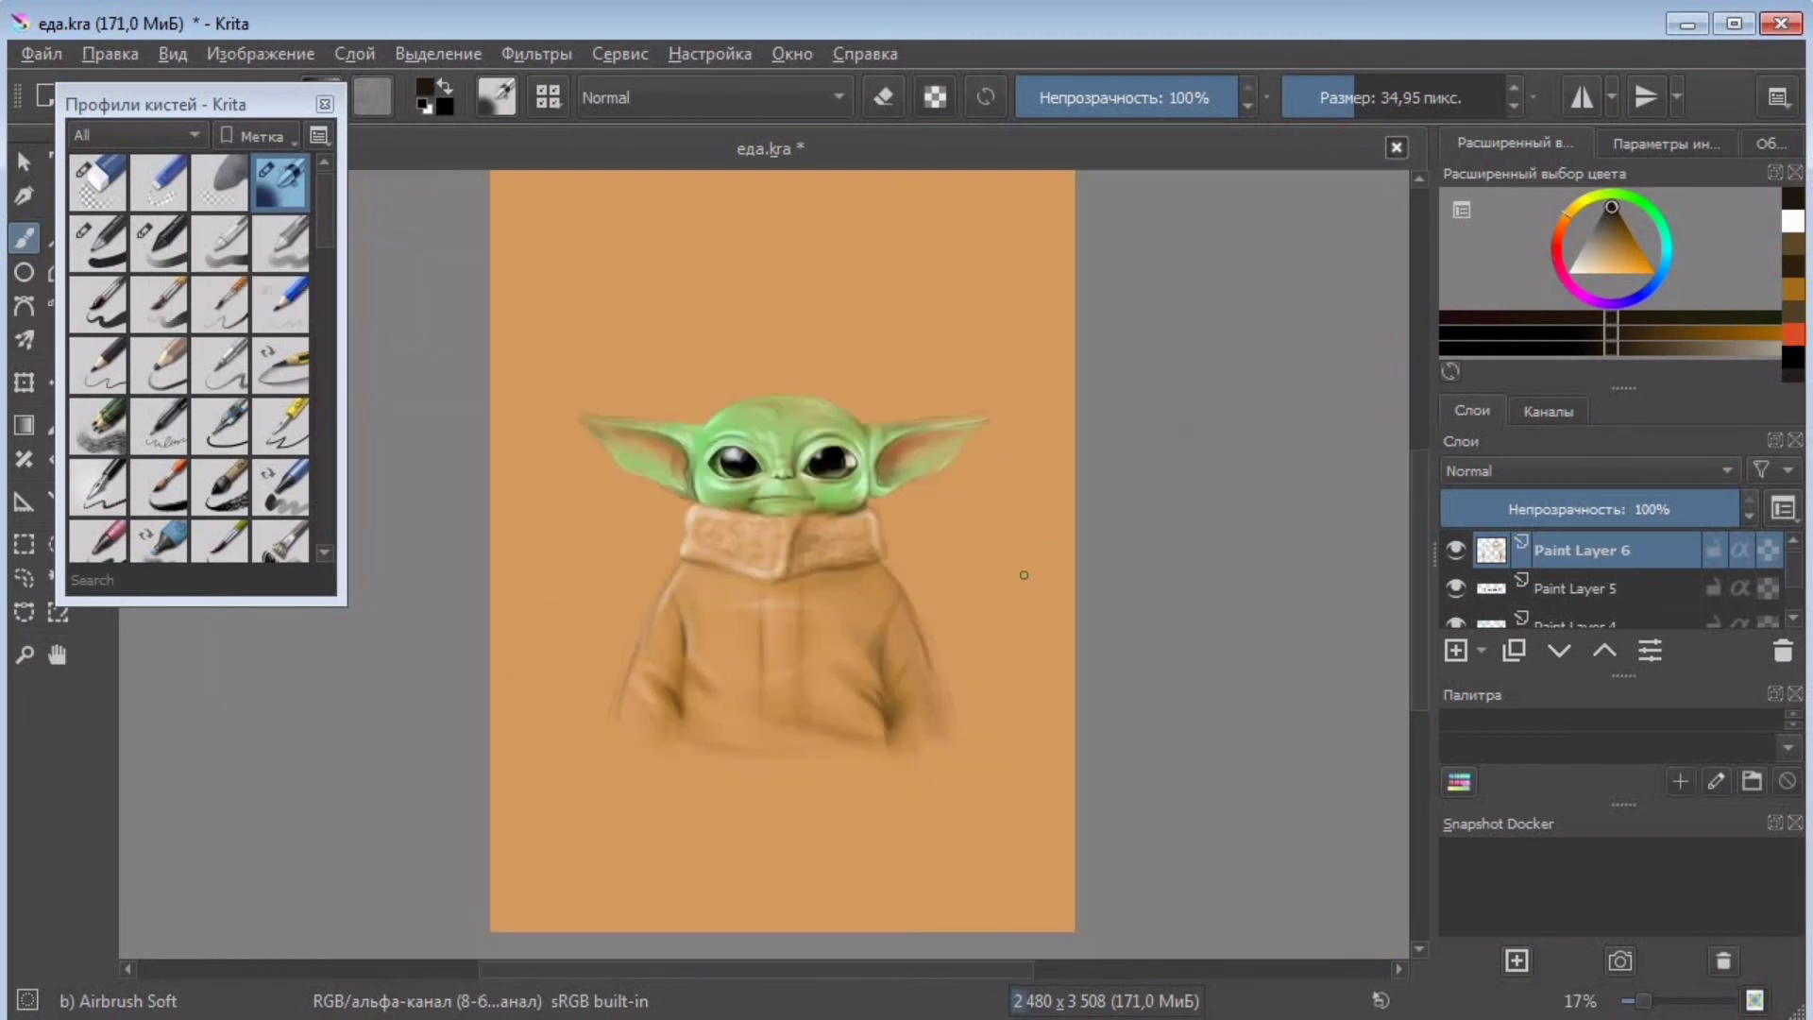
click(97, 242)
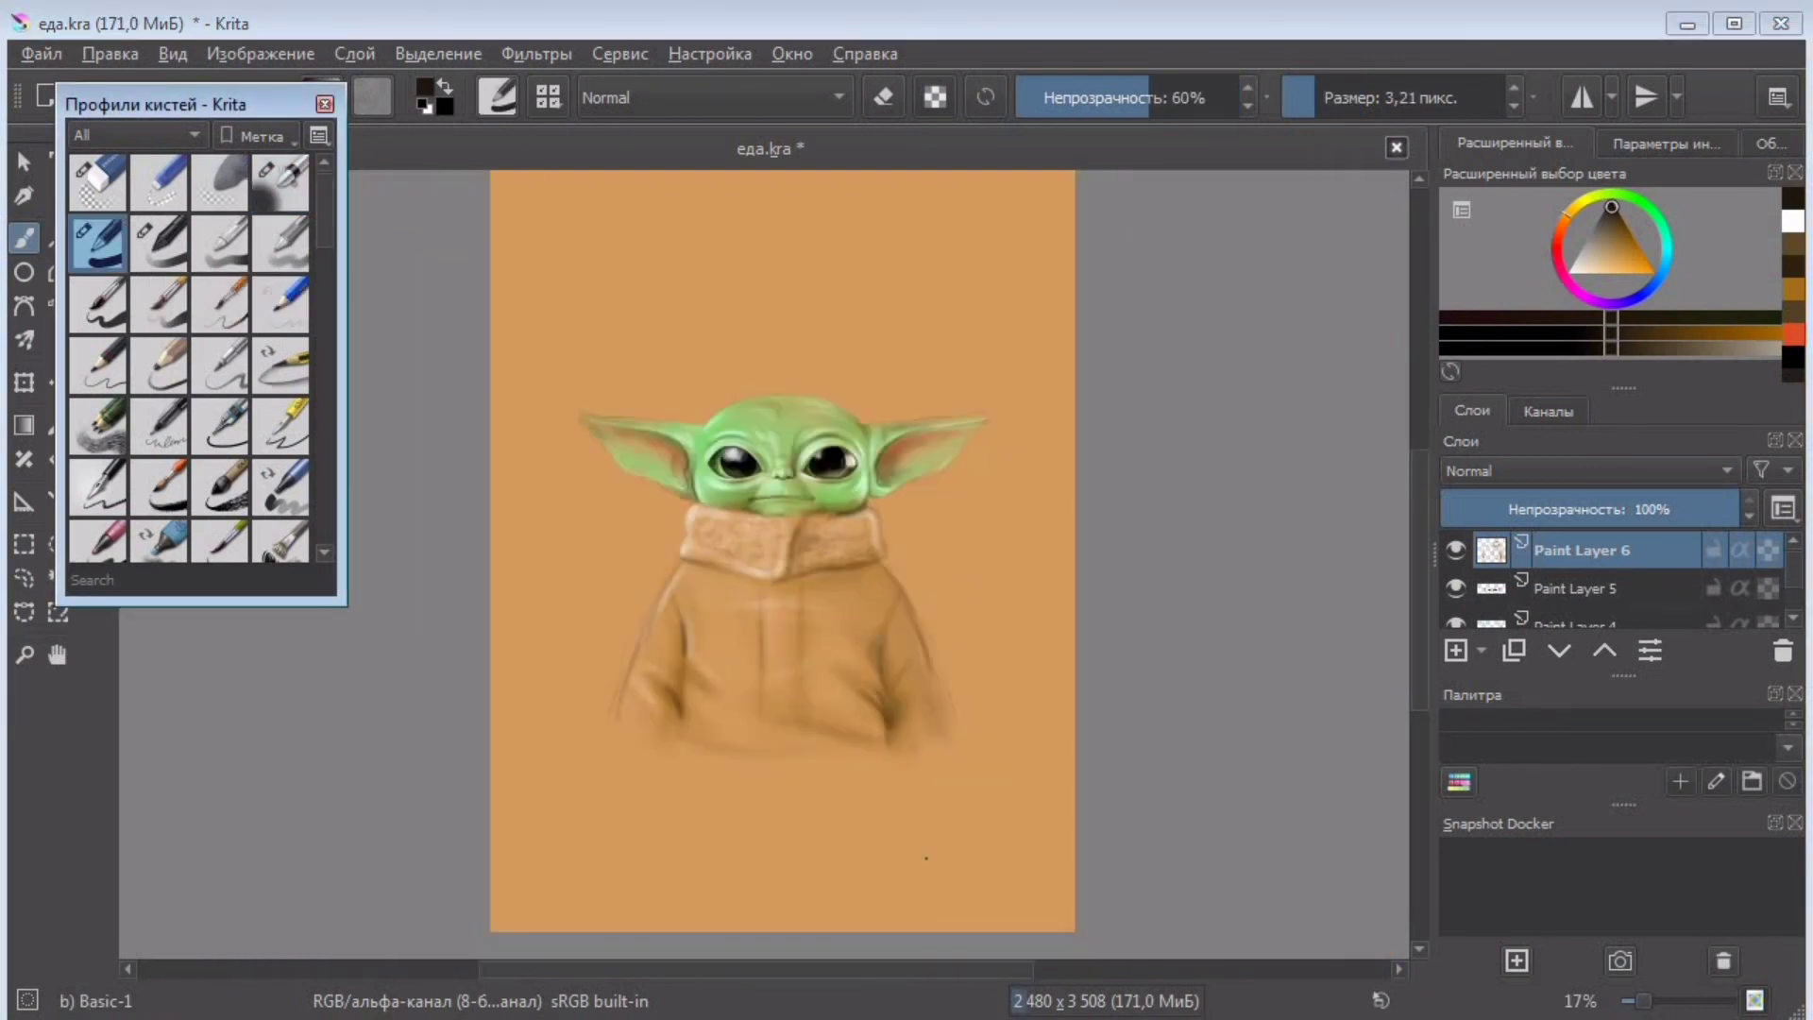
mouse_move(930, 809)
mouse_down()
mouse_move(896, 897)
mouse_move(939, 810)
mouse_move(1073, 853)
mouse_up()
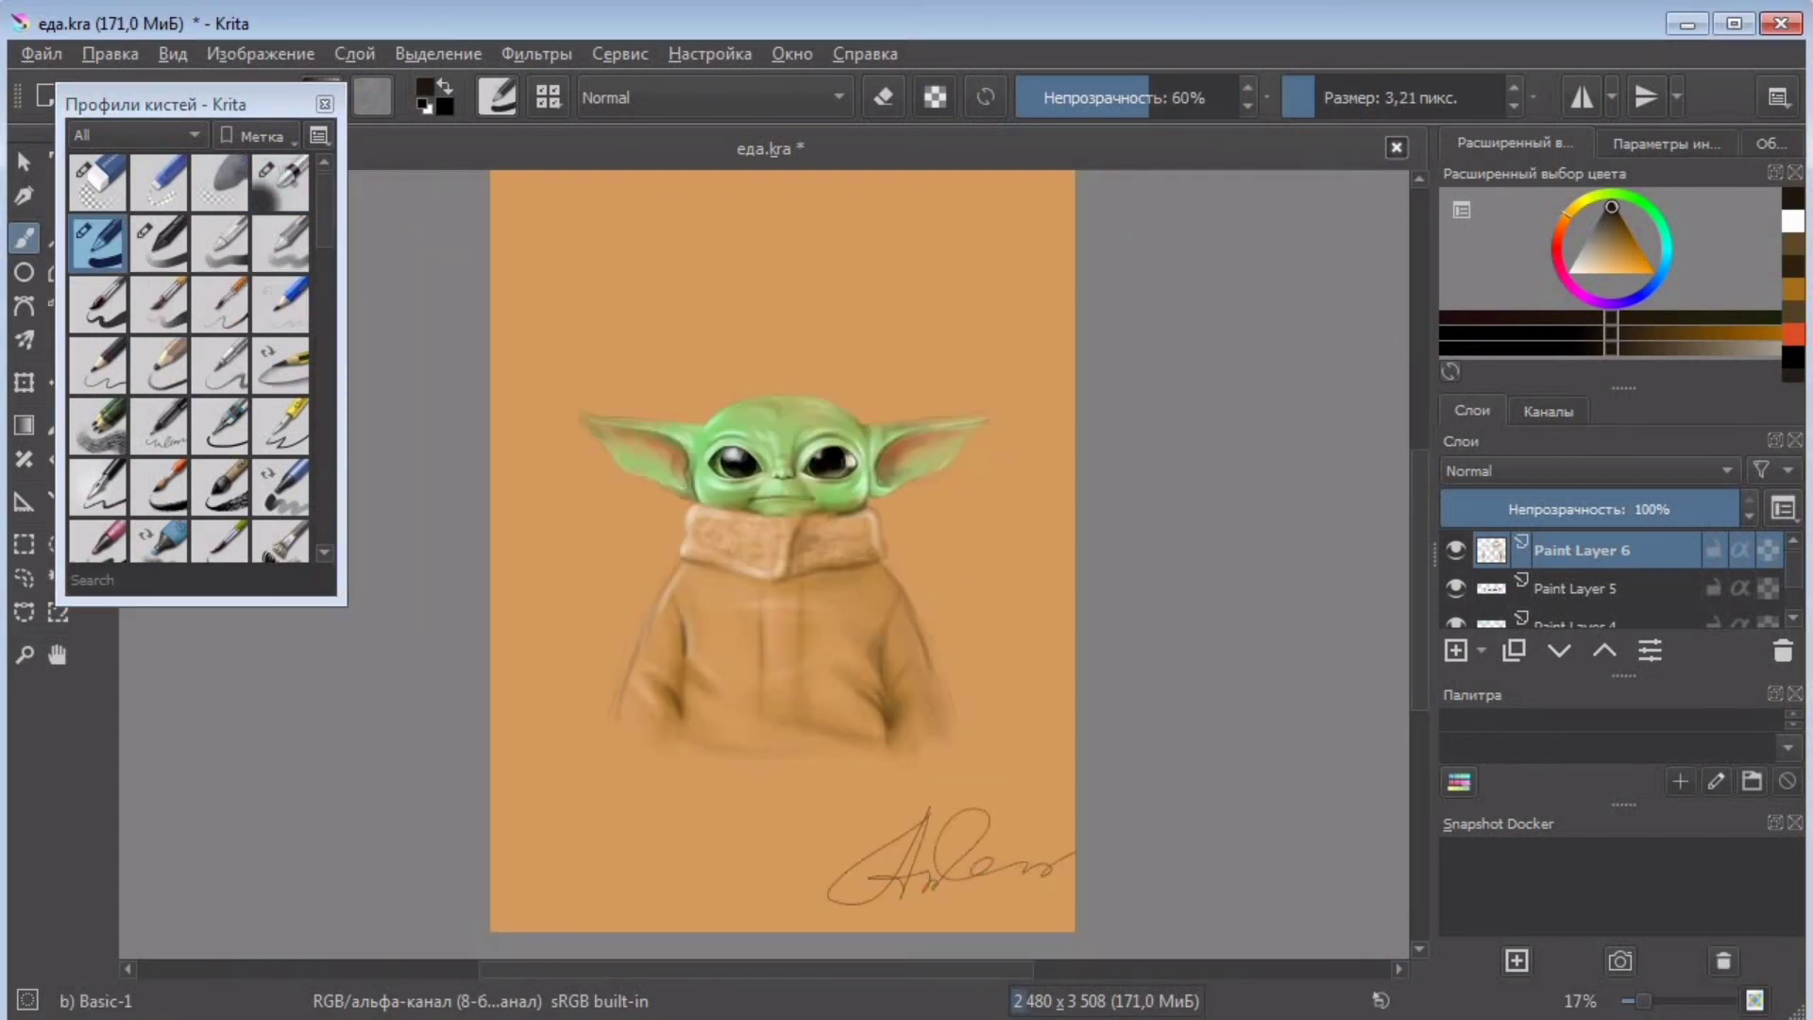
- Choose bright red, set the brush size to 10.36 px and draw a large heart outline around the character
click(1555, 250)
click(1643, 268)
click(1330, 98)
mouse_move(734, 363)
mouse_down()
mouse_move(637, 335)
mouse_move(784, 411)
mouse_move(758, 403)
mouse_up()
key(ctrl+z)
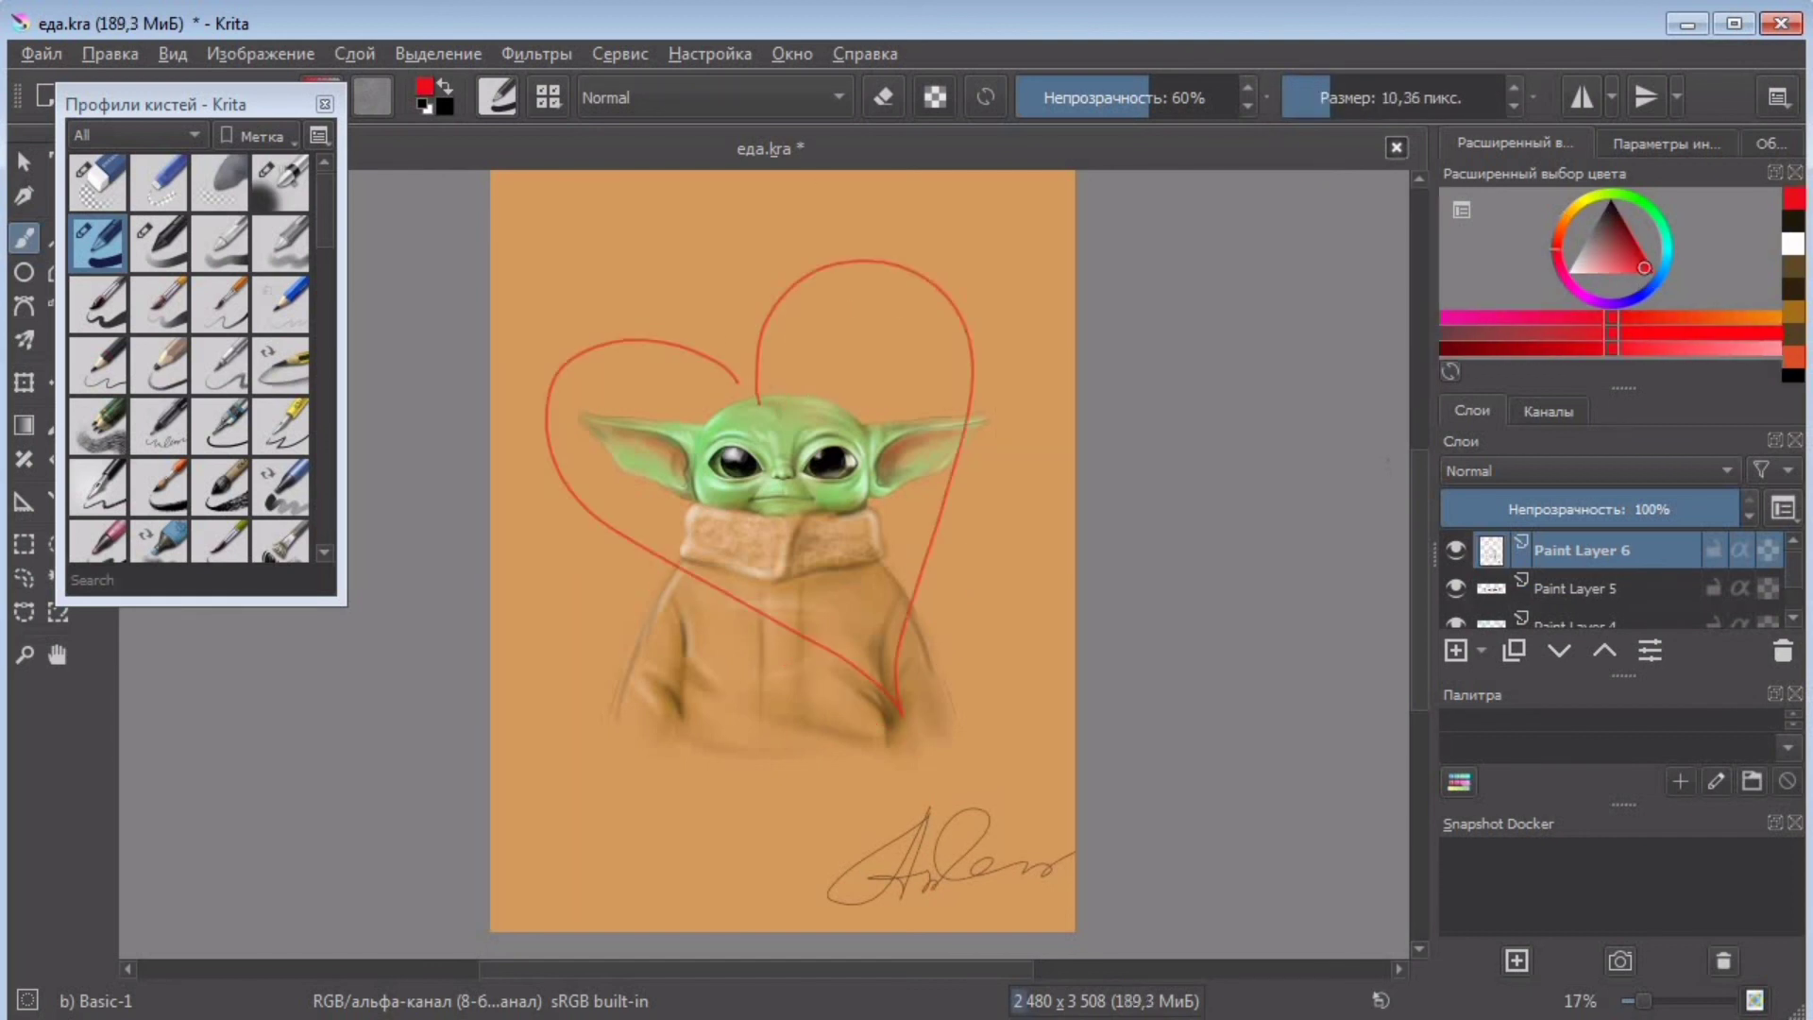